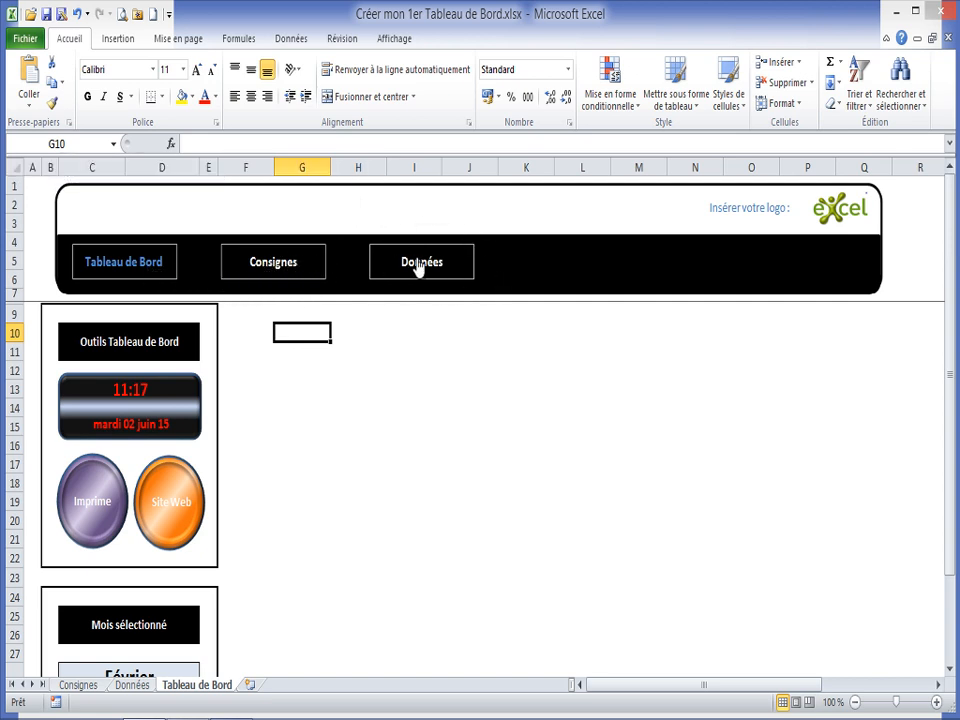
Look through the Consignes and Données sheets using the dashboard's navigation links, and return to Tableau de Bord
click(273, 270)
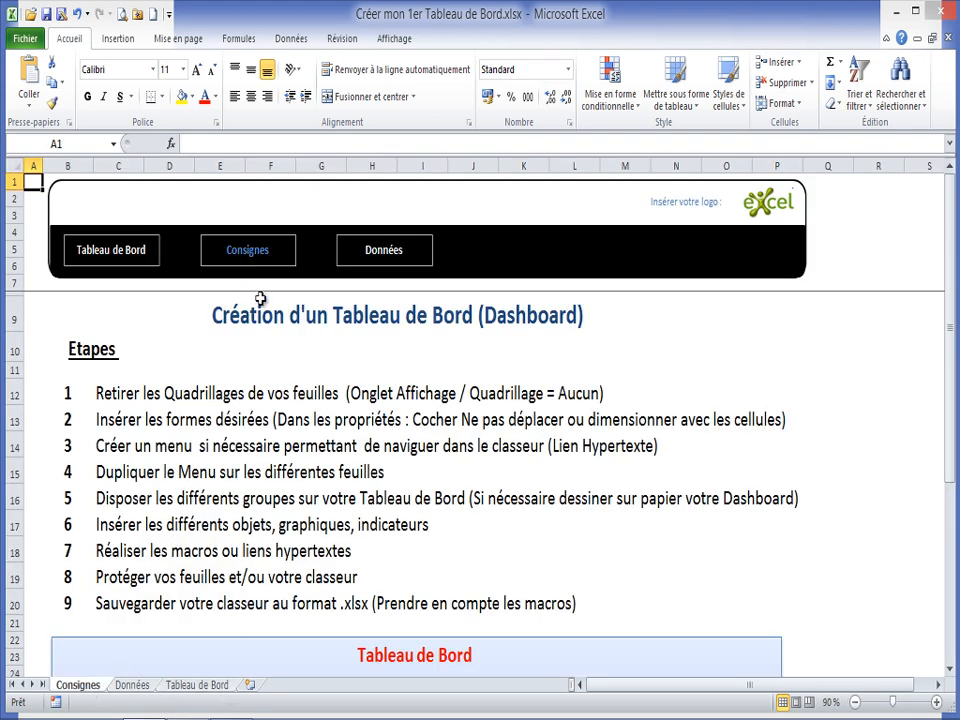
click(383, 258)
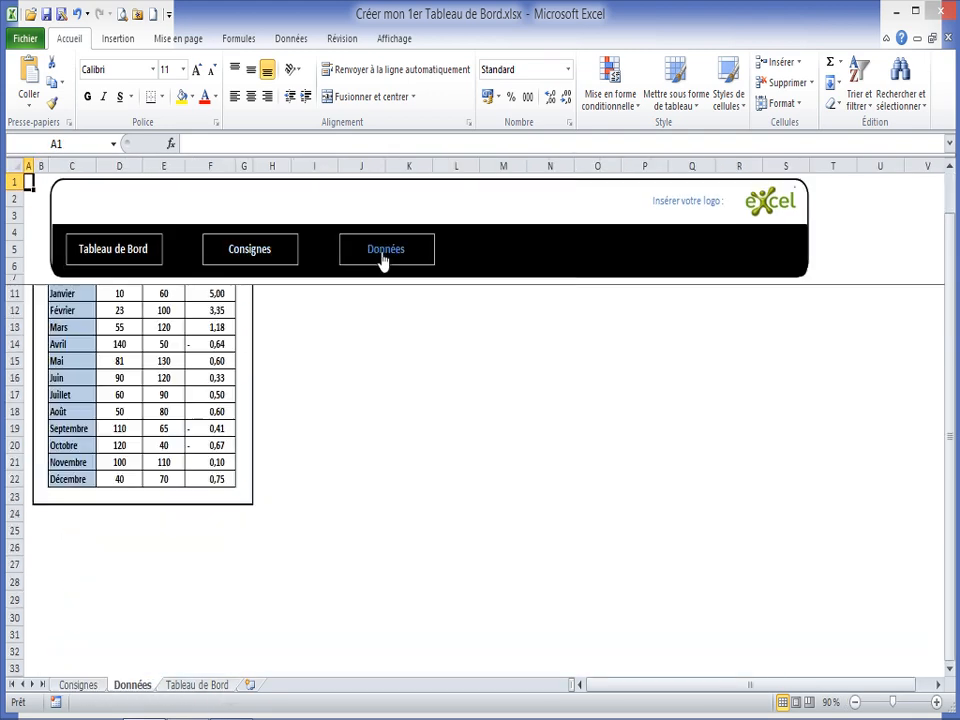
click(125, 251)
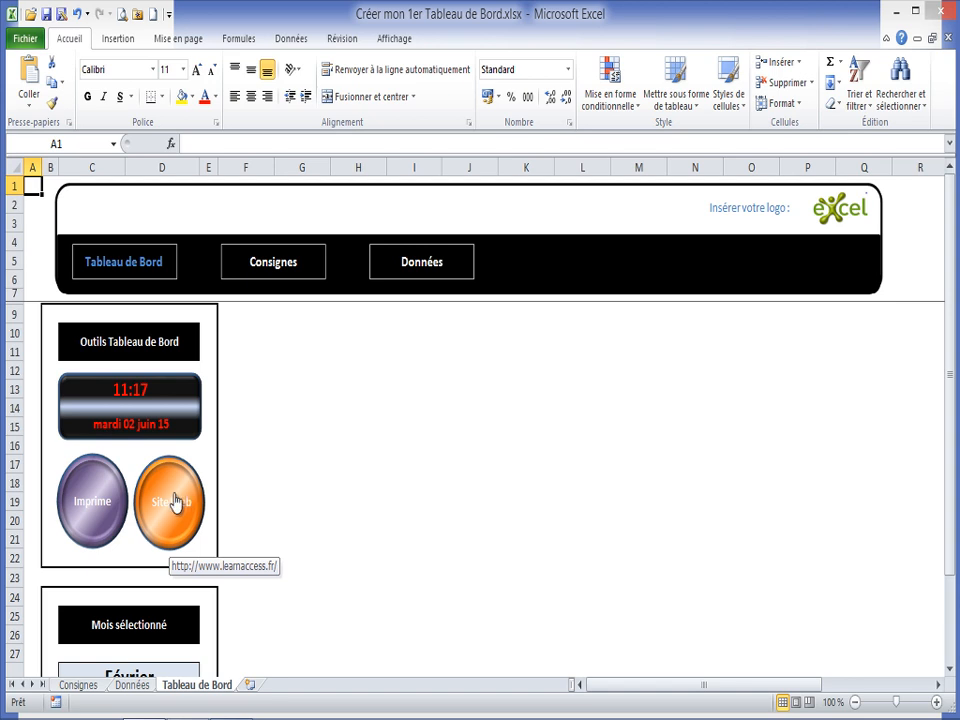
Test the Mois sélectionné list in cell C28 by choosing Février and Mars, and leave it on Juillet
scroll(178, 495, down, 4)
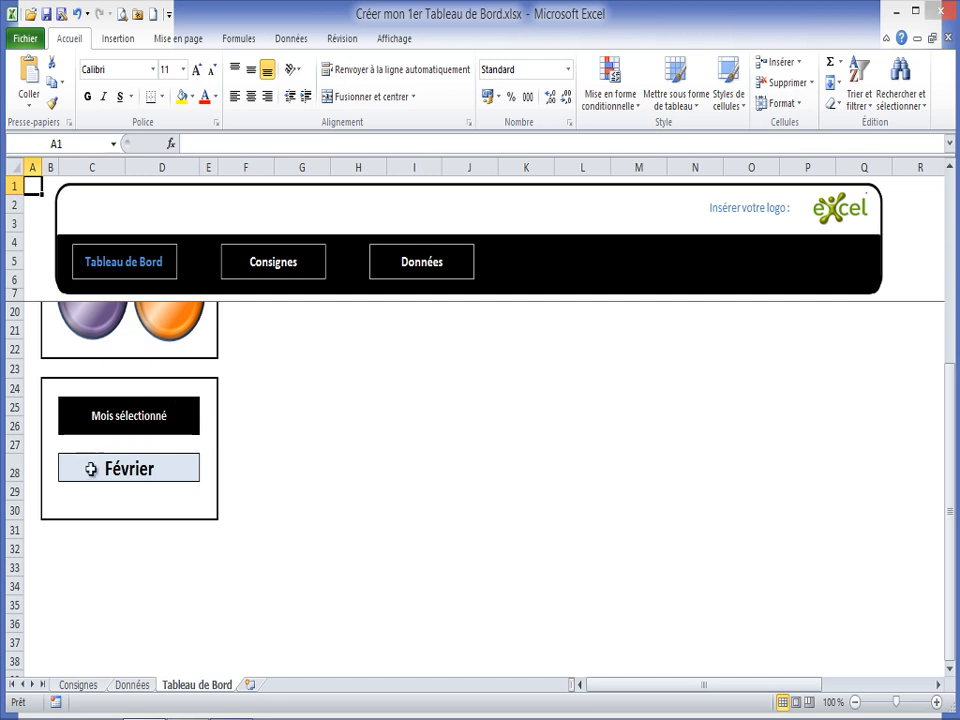
click(105, 467)
click(205, 473)
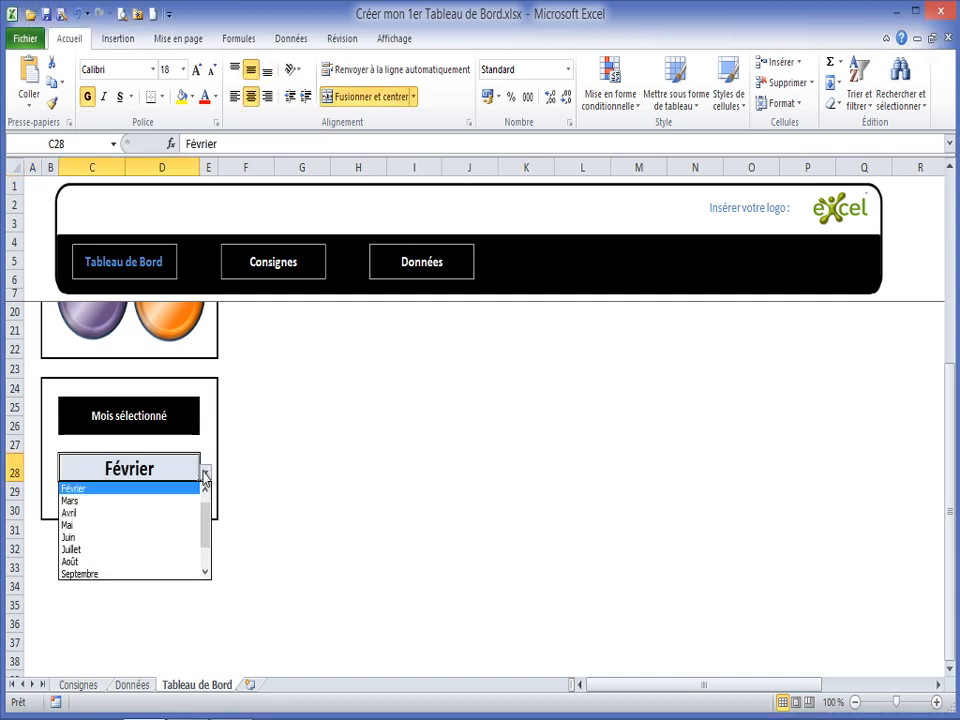
click(75, 489)
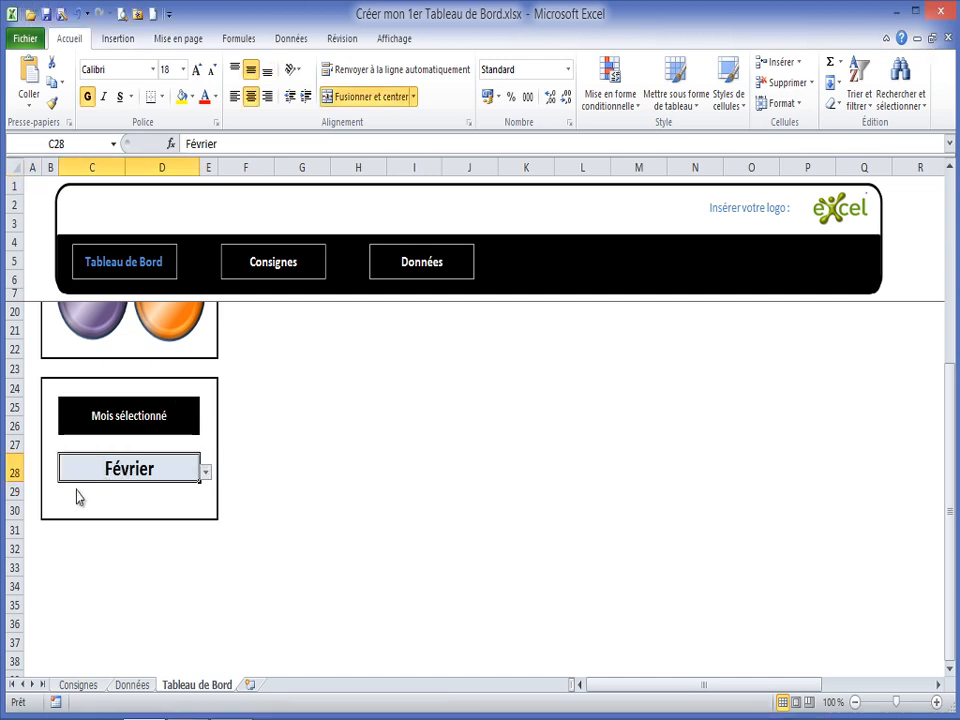
click(207, 474)
click(77, 516)
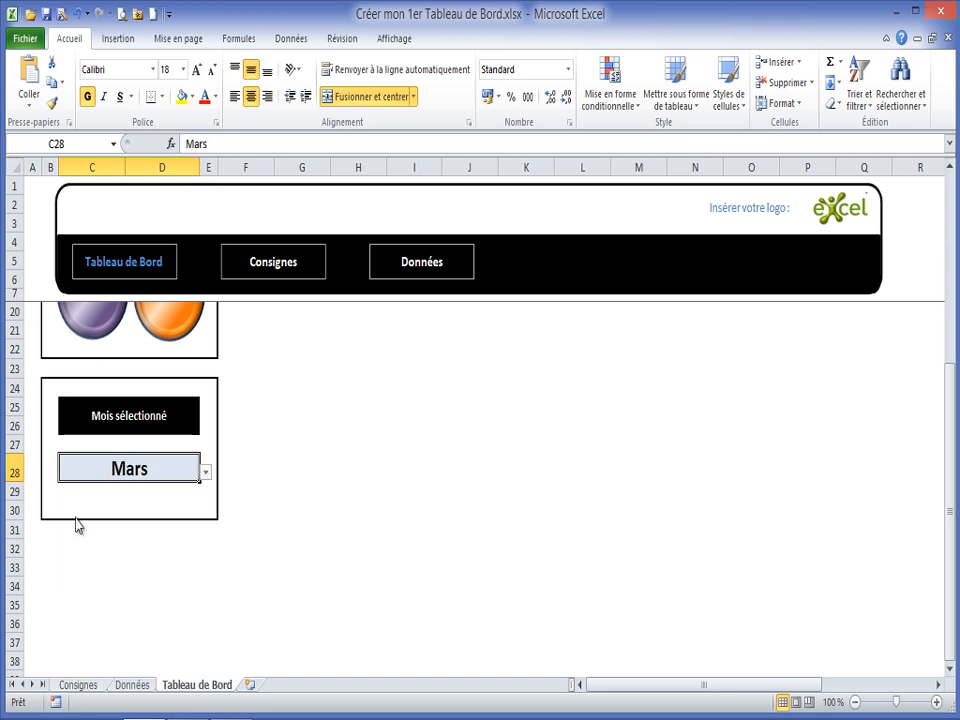
click(206, 474)
click(86, 537)
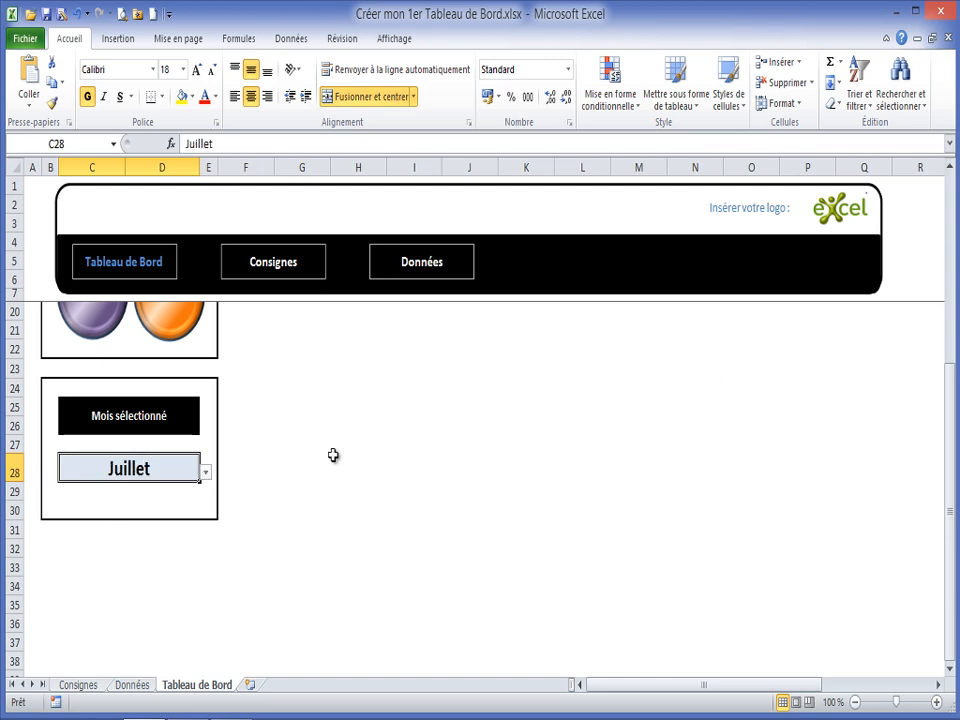
scroll(311, 416, up, 4)
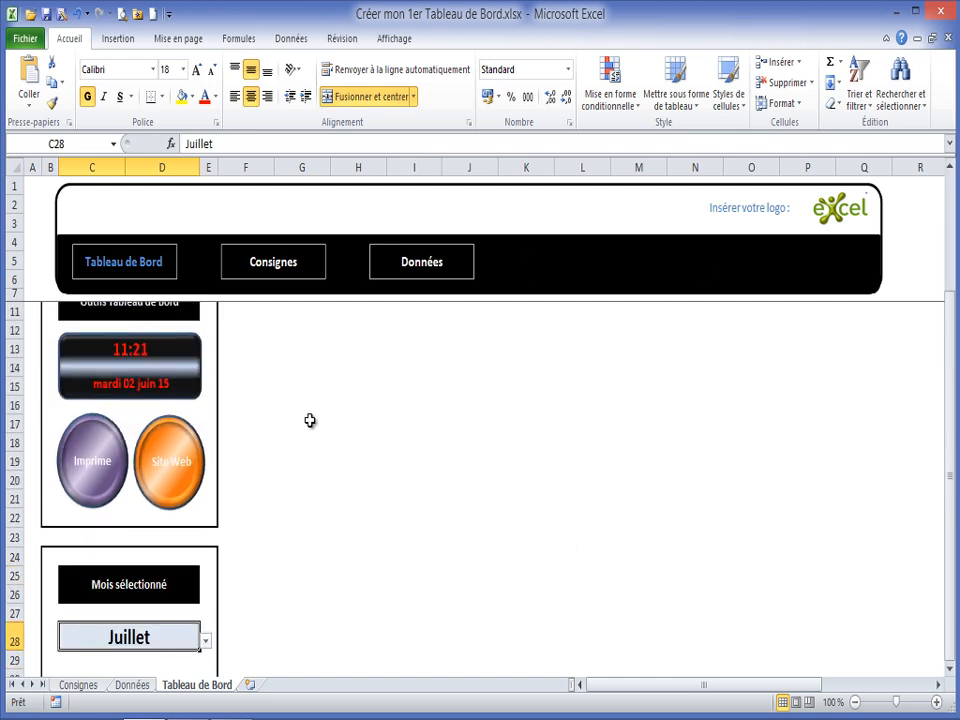
click(276, 317)
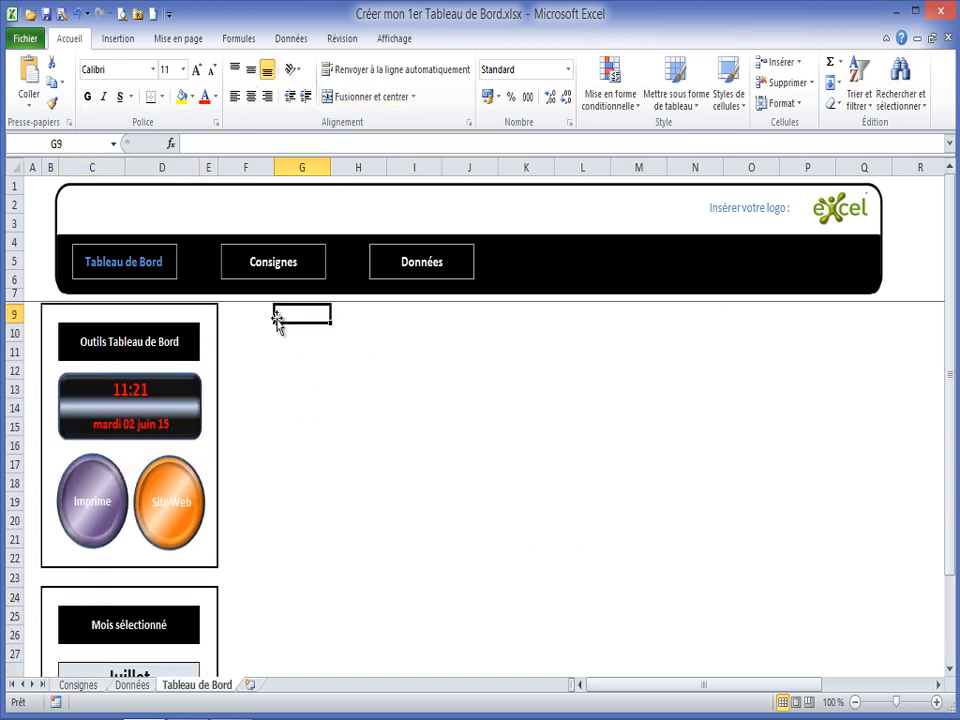
click(256, 315)
click(284, 319)
click(270, 351)
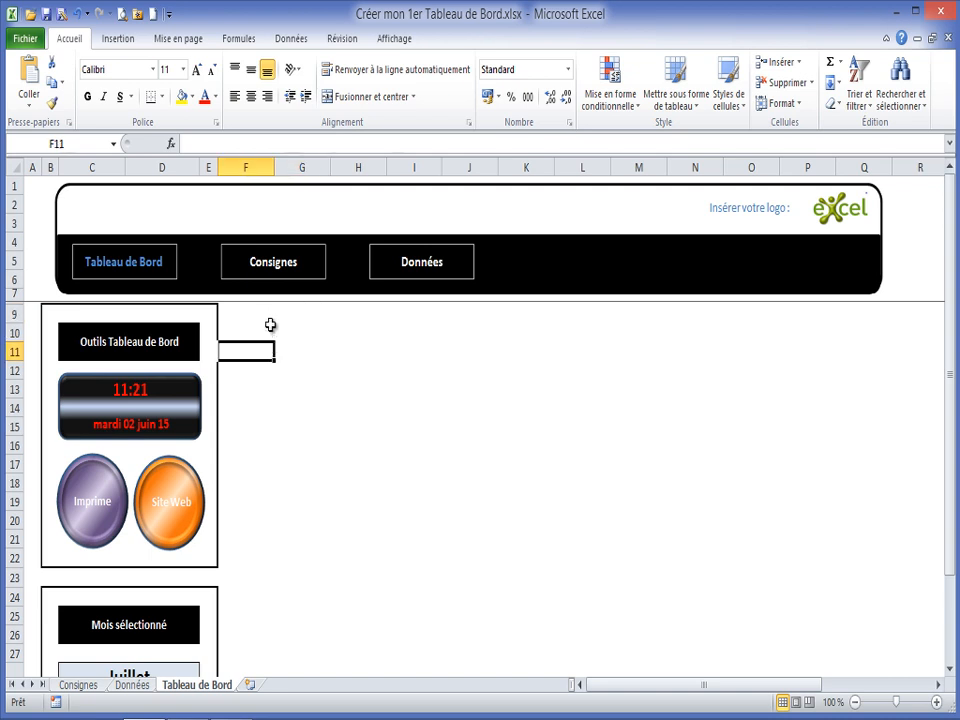
click(269, 317)
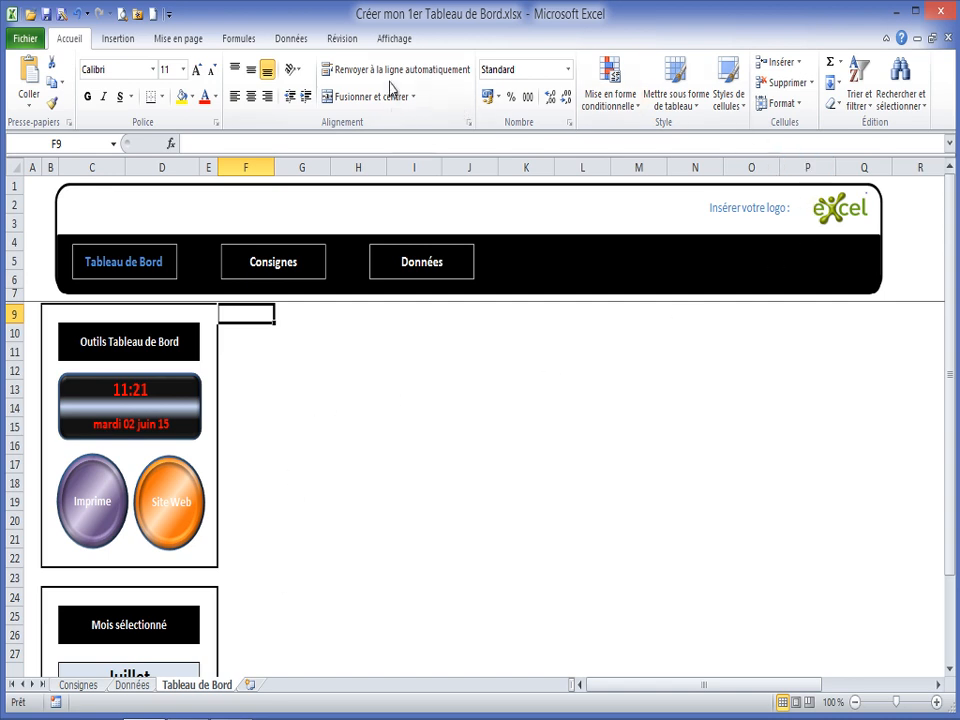
Switch to the workbook Mon 1er Tableau de Bord.xlsm and examine its Evolution des ventes chart and indicators
click(394, 38)
click(825, 90)
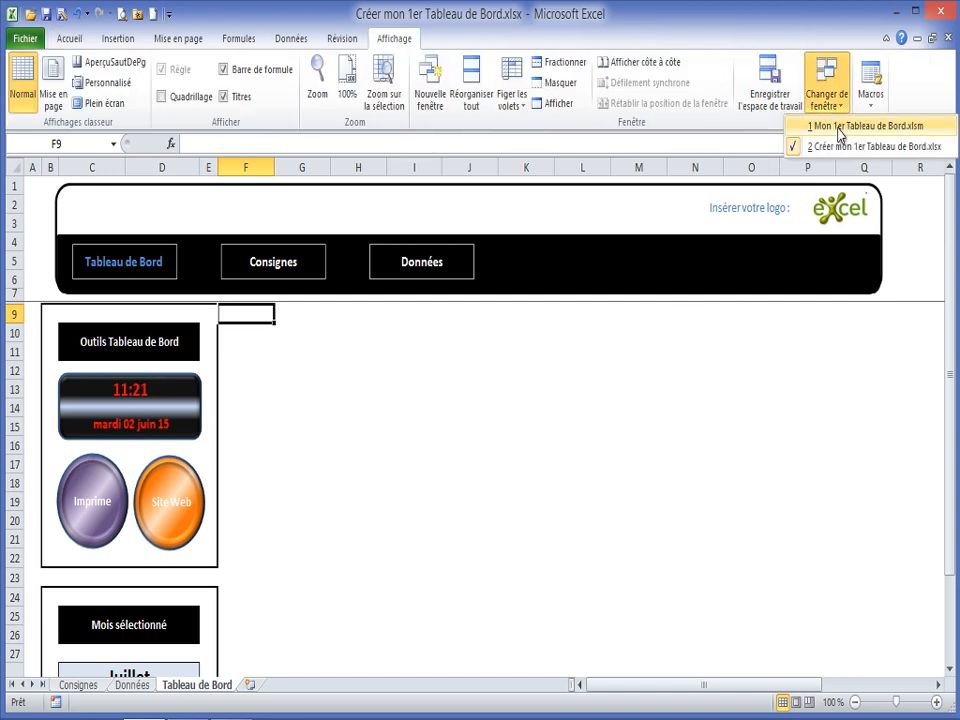
click(840, 128)
scroll(495, 610, down, 1)
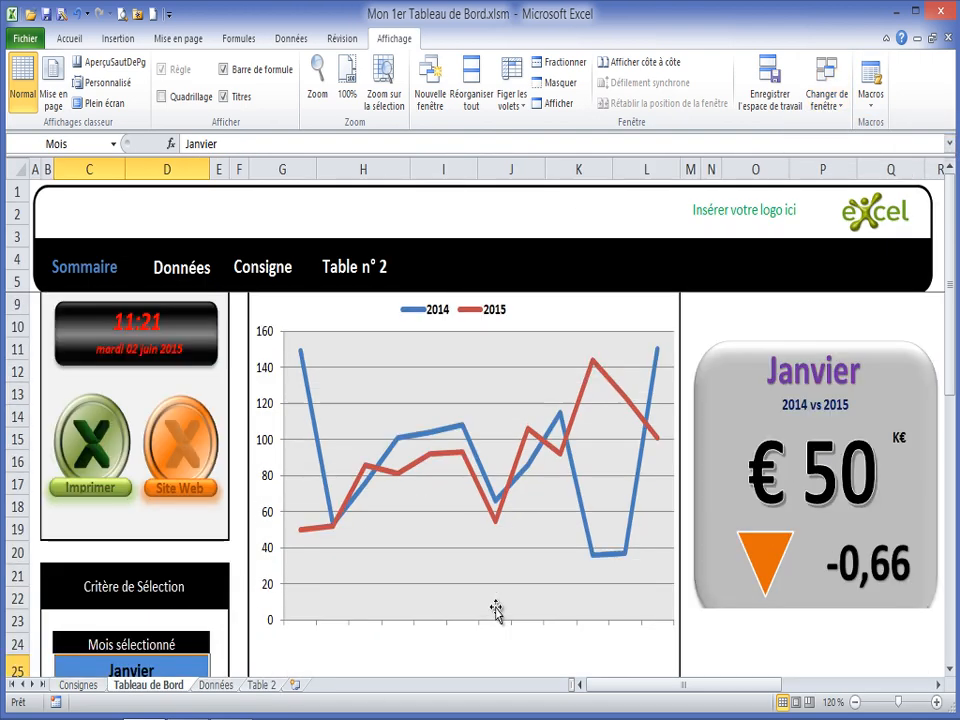
scroll(495, 608, down, 2)
scroll(489, 606, up, 2)
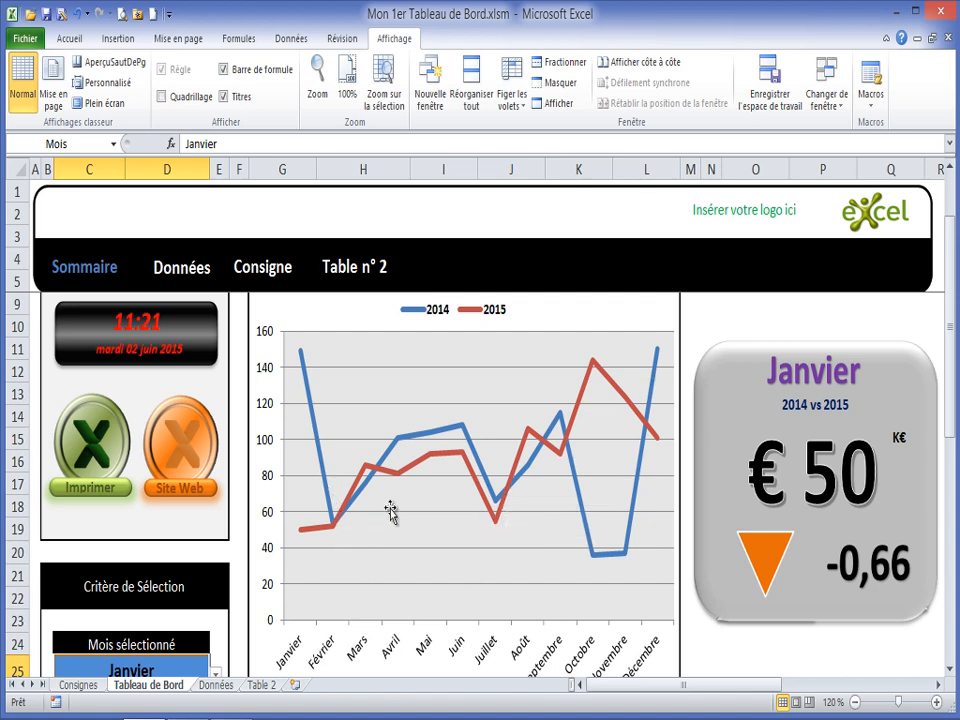
scroll(467, 392, up, 1)
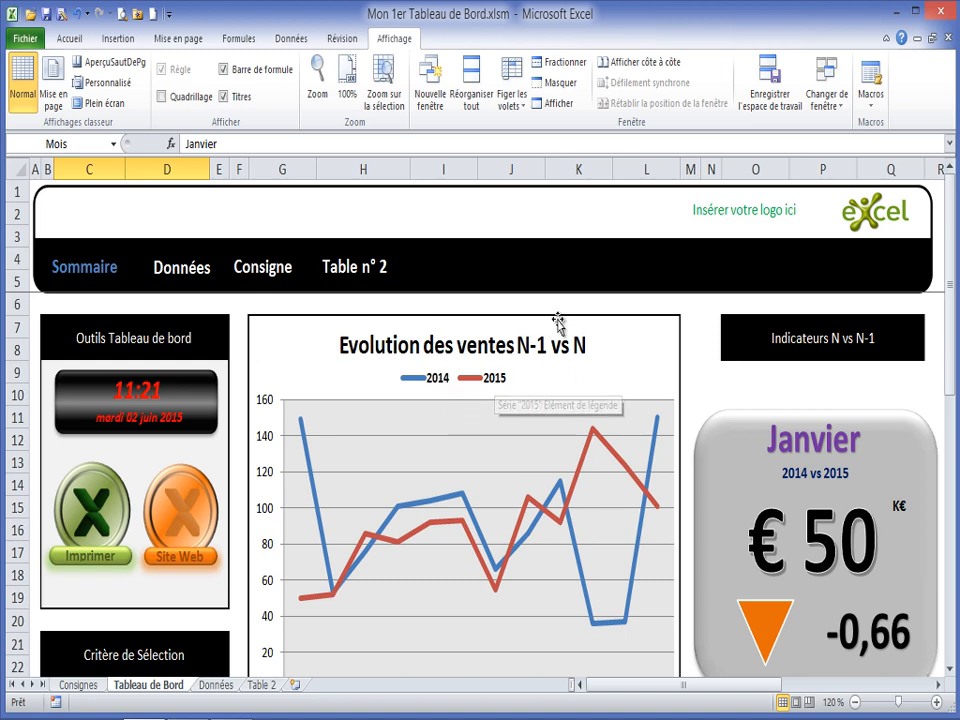
Return to the workbook Créer mon 1er Tableau de Bord.xlsx and bring up the monthly table on the Données sheet
click(840, 95)
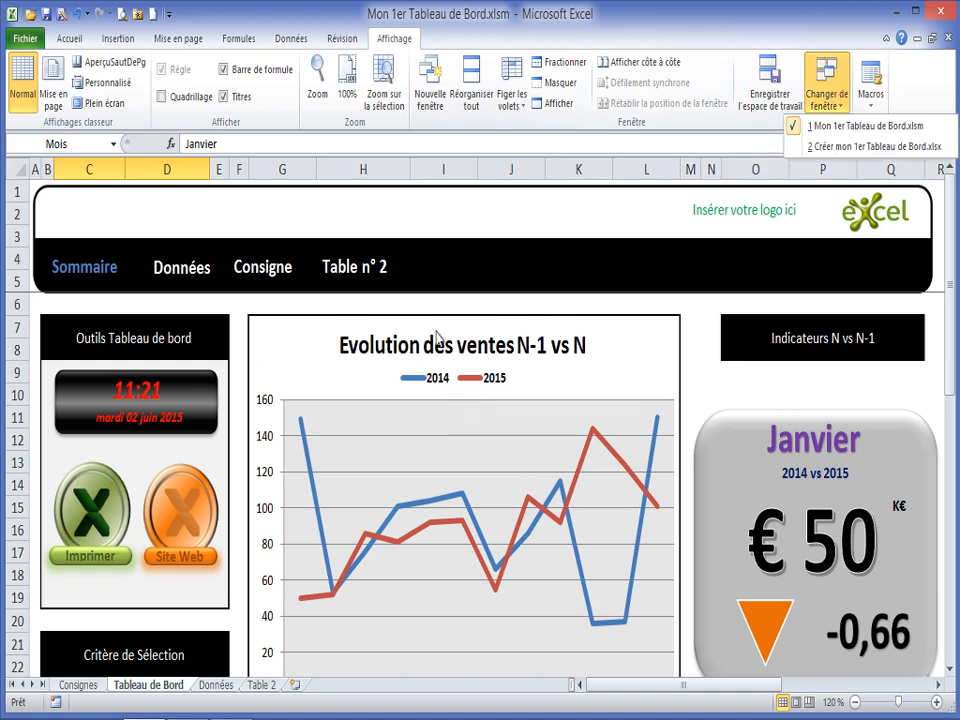
click(858, 146)
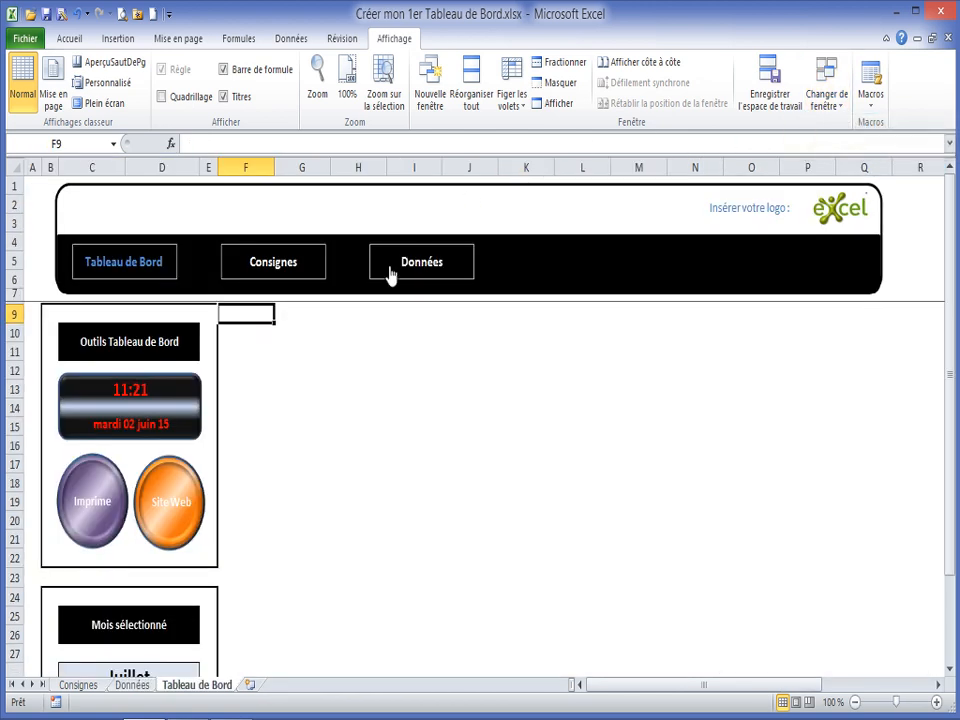
click(292, 352)
click(132, 685)
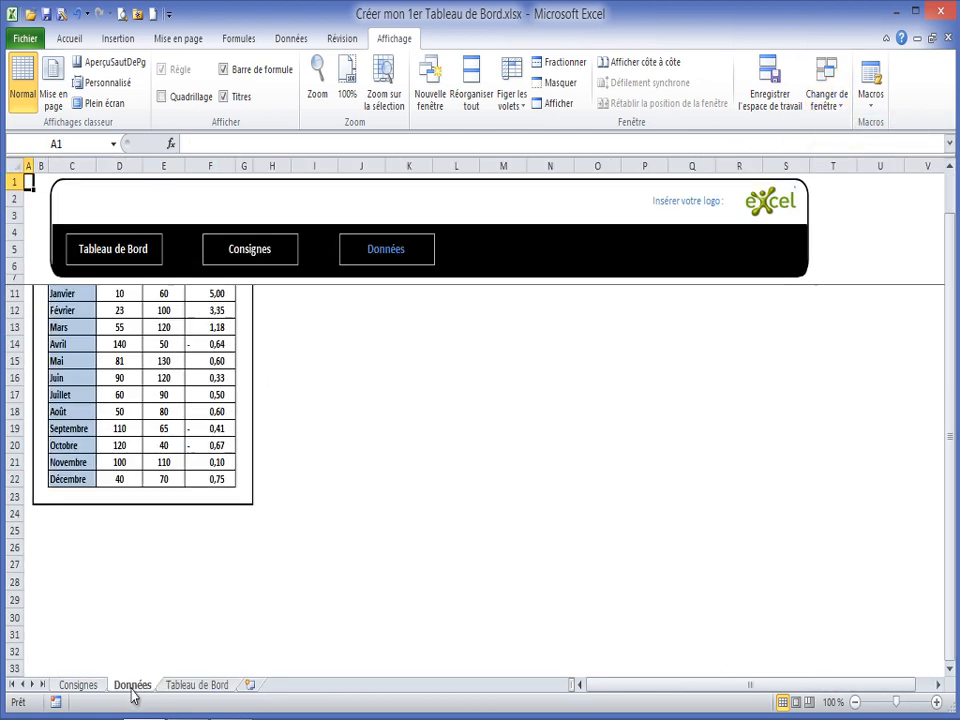
scroll(151, 388, up, 1)
scroll(152, 332, down, 2)
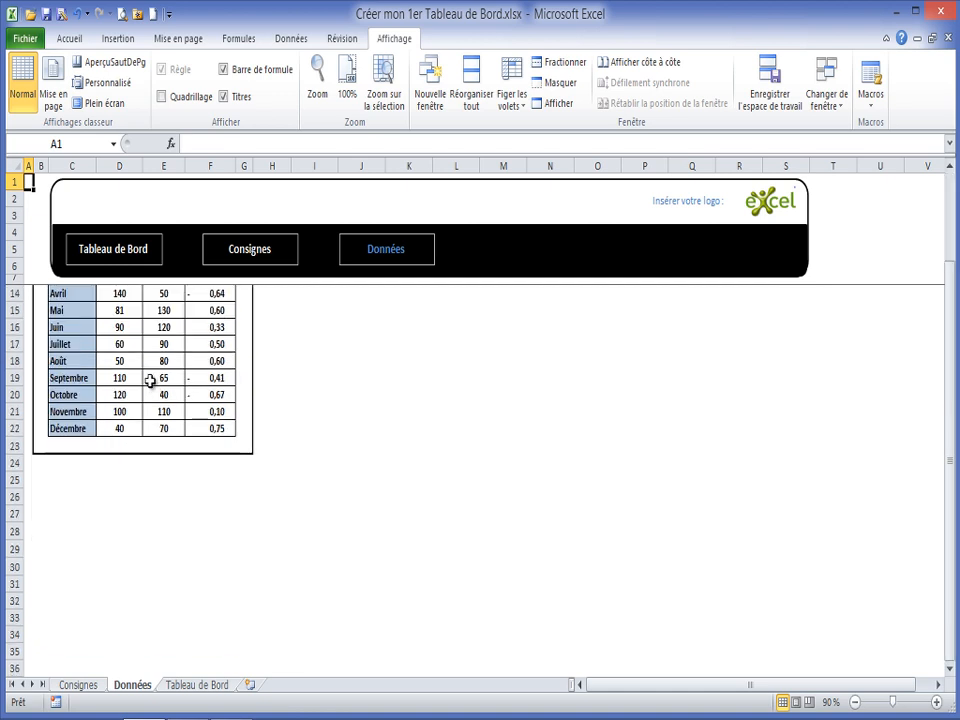
scroll(150, 379, up, 2)
Insert a line chart from the Période, 2014 and 2015 columns (C10:E22) and move it slightly upward
drag(86, 314, 180, 516)
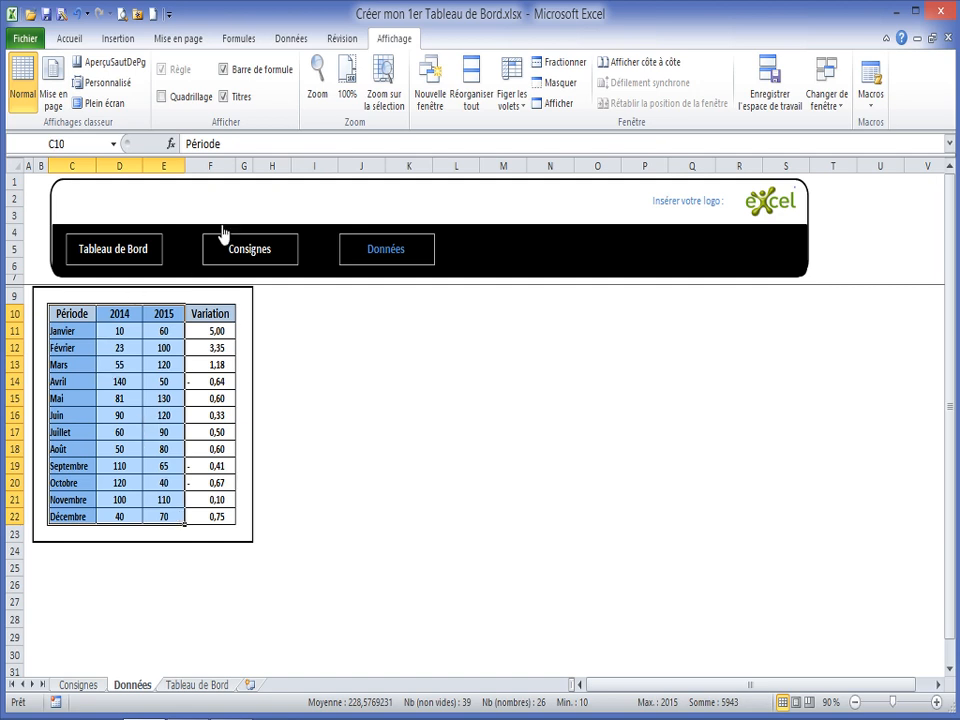
click(115, 38)
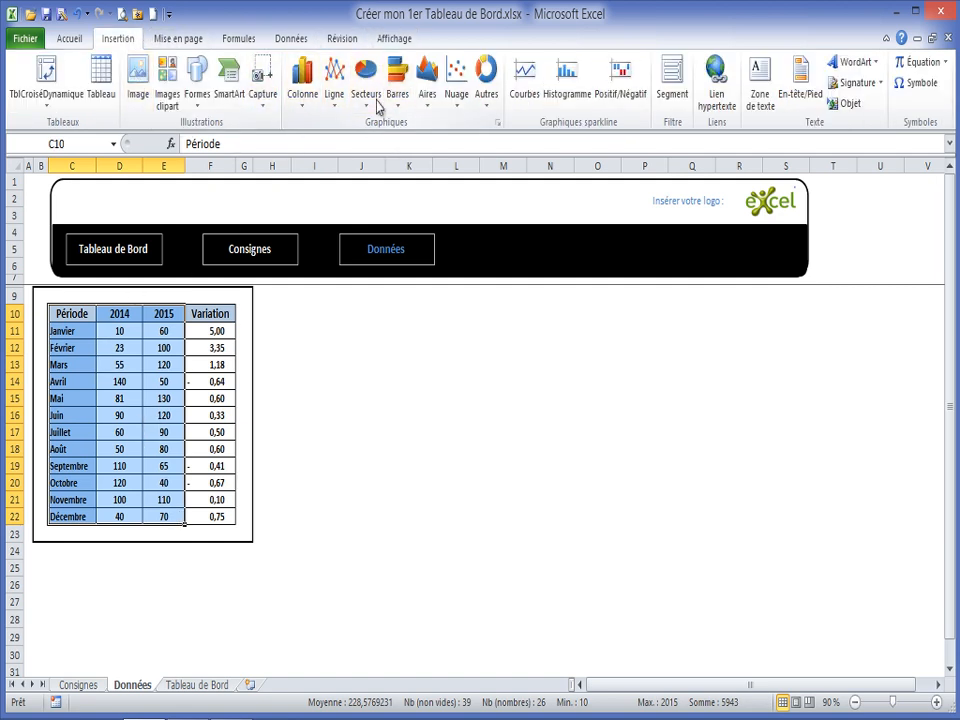
click(335, 85)
click(341, 156)
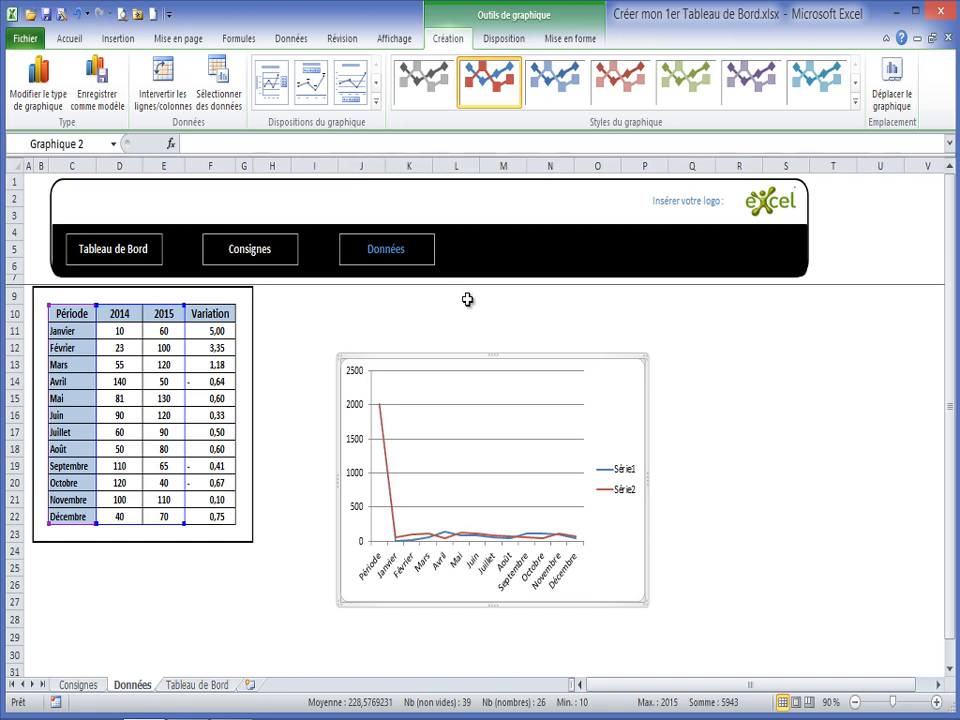
drag(482, 357, 475, 340)
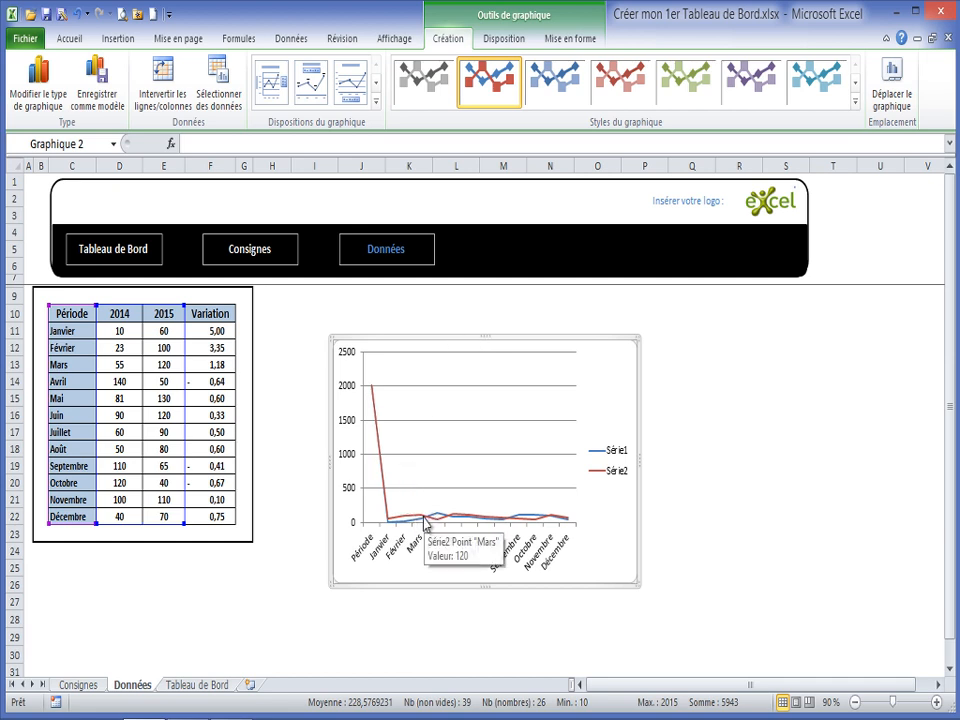
click(385, 488)
right_click(386, 489)
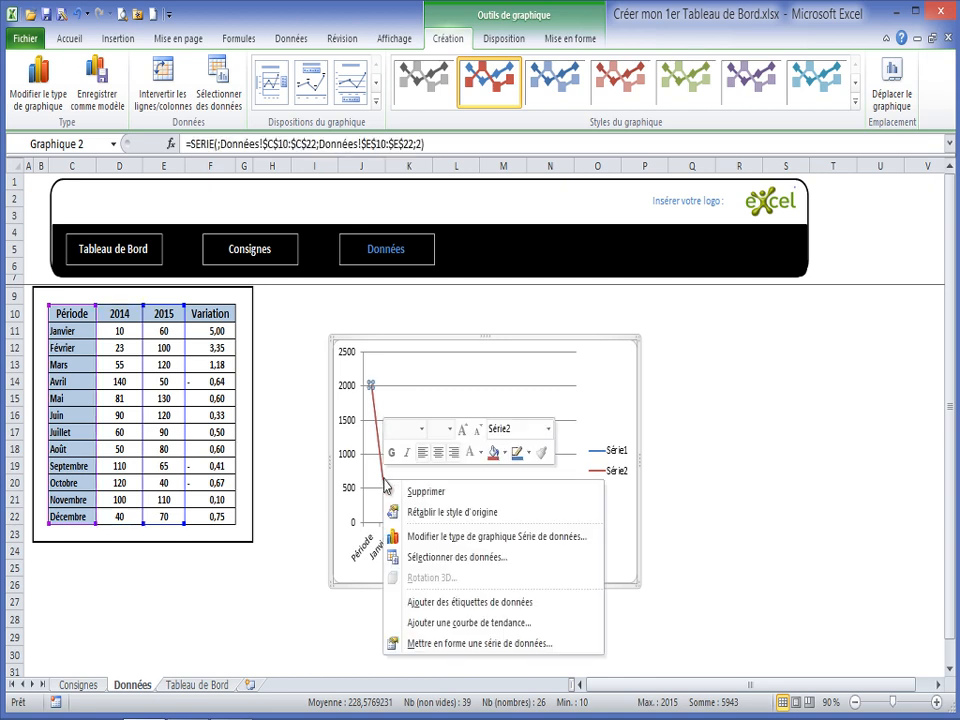
click(440, 640)
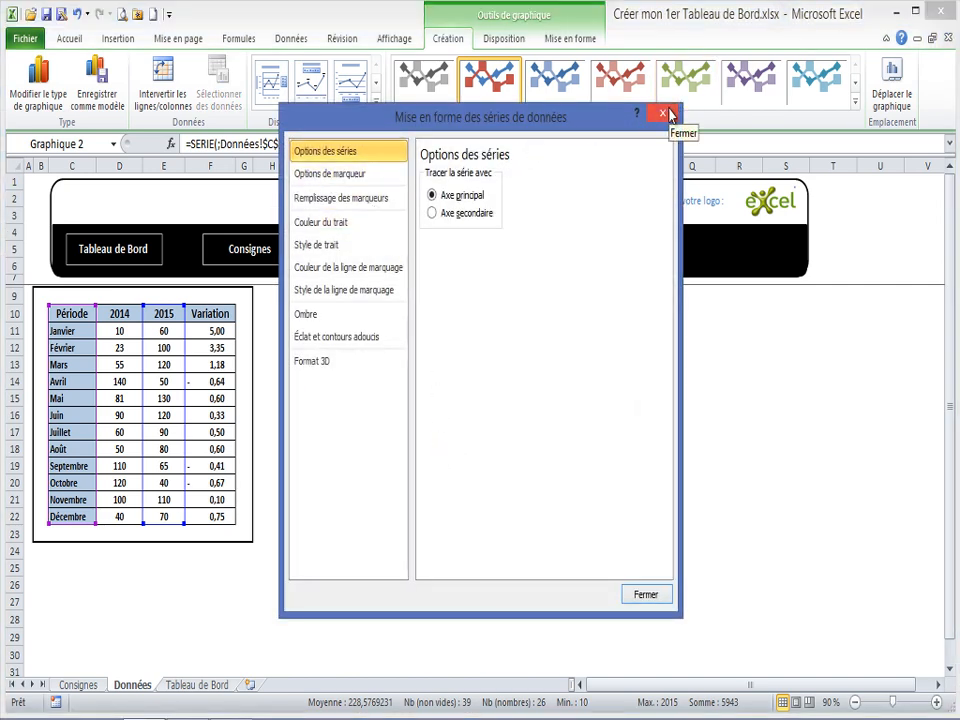
click(667, 115)
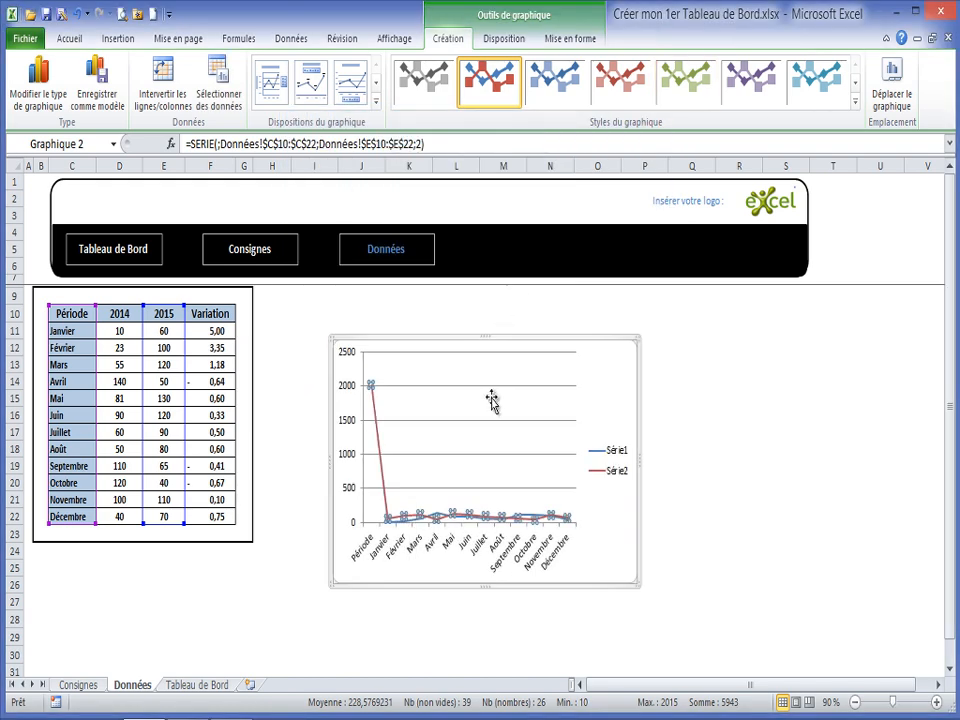
Edit Série1 in the chart's data source and link its name to cell D10 on the Données sheet
click(429, 343)
click(205, 88)
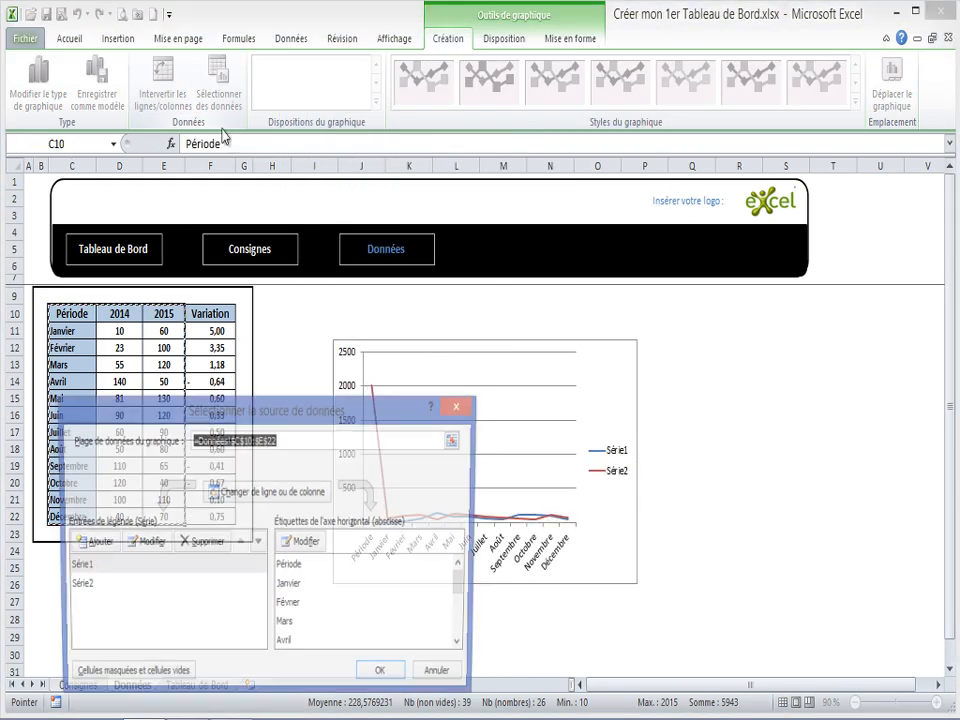
click(85, 567)
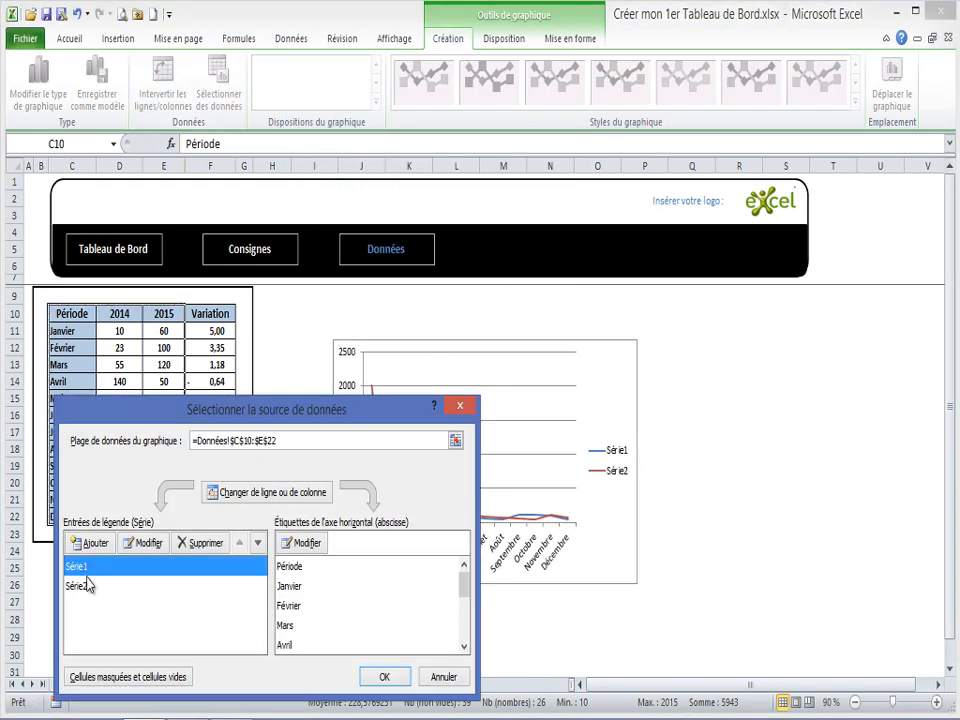
click(143, 543)
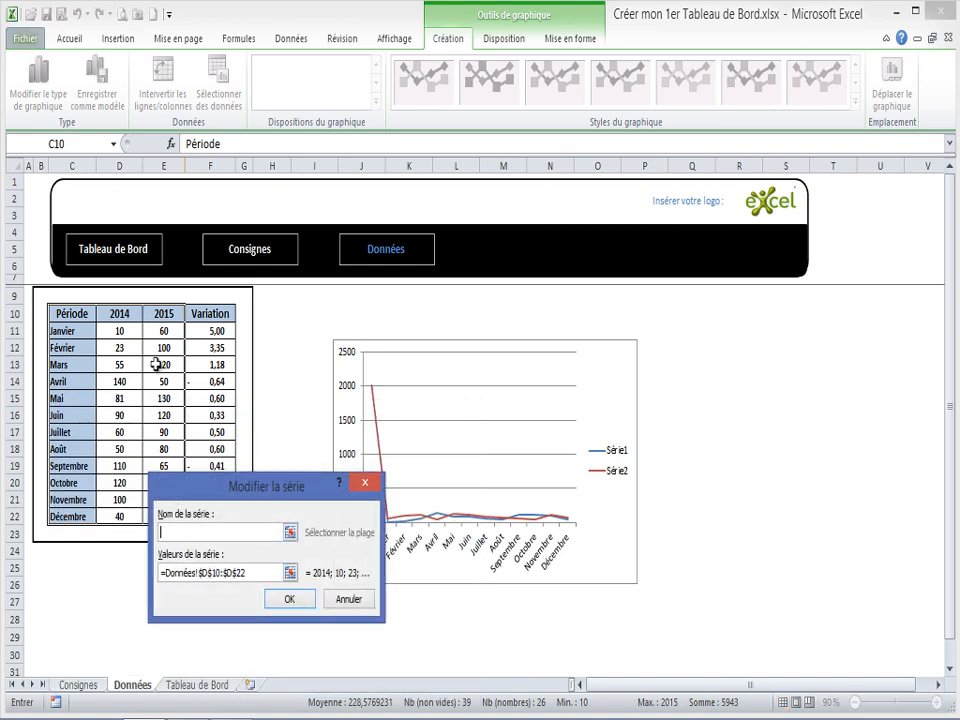
click(119, 313)
Replace the 2014 series' values with the range D11:D22 on the Données sheet
click(252, 572)
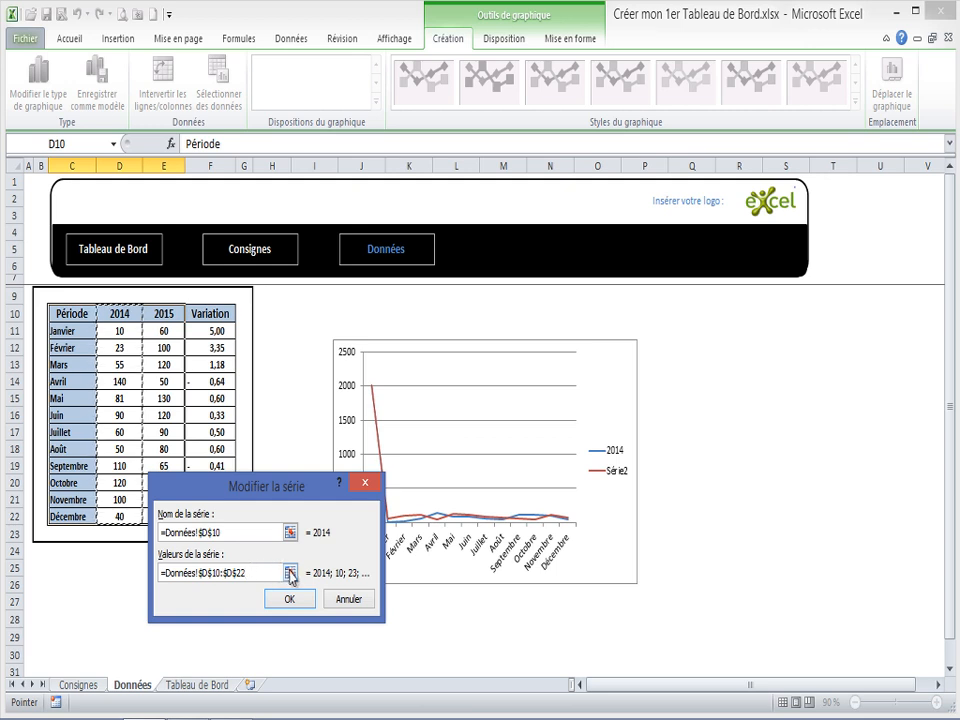
click(289, 572)
text(+)
drag(121, 330, 118, 517)
drag(332, 518, 137, 514)
key(BackSpace)
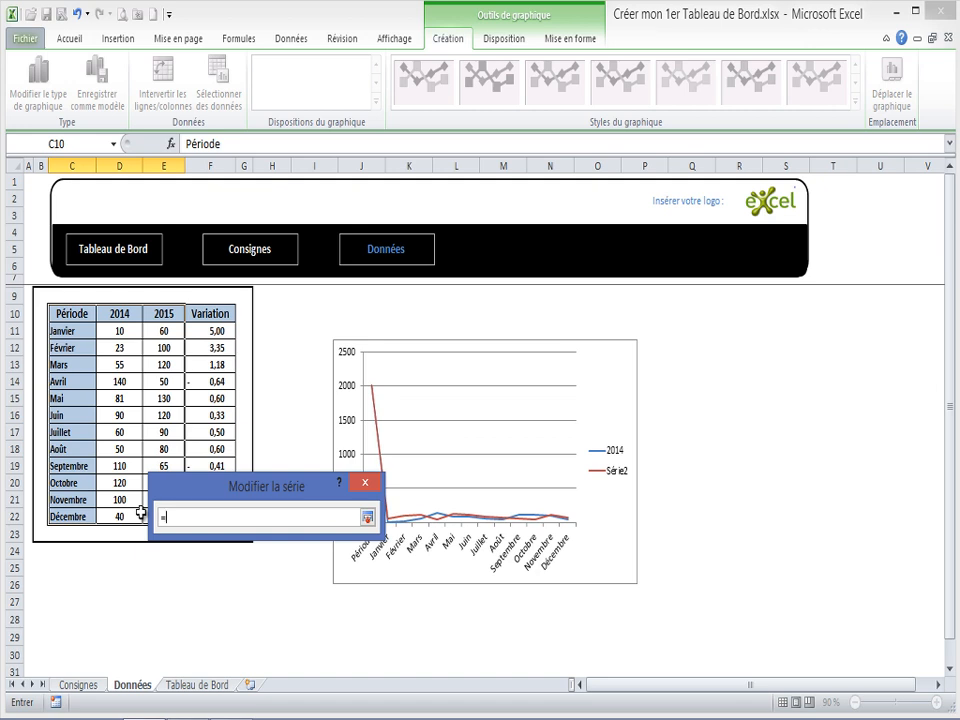
drag(113, 331, 120, 517)
click(367, 518)
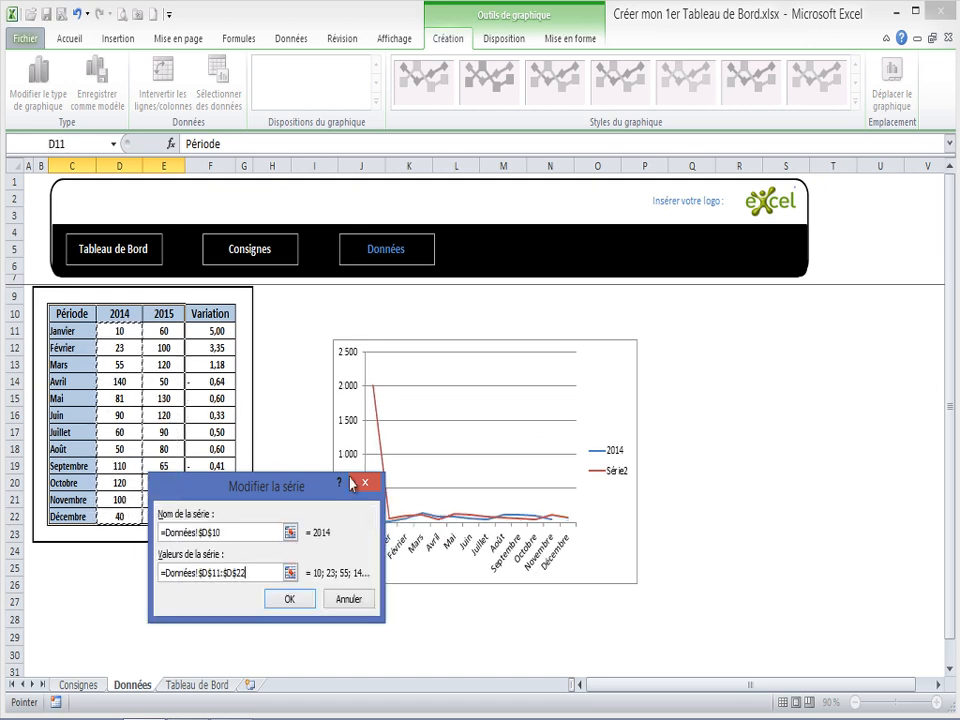
click(287, 598)
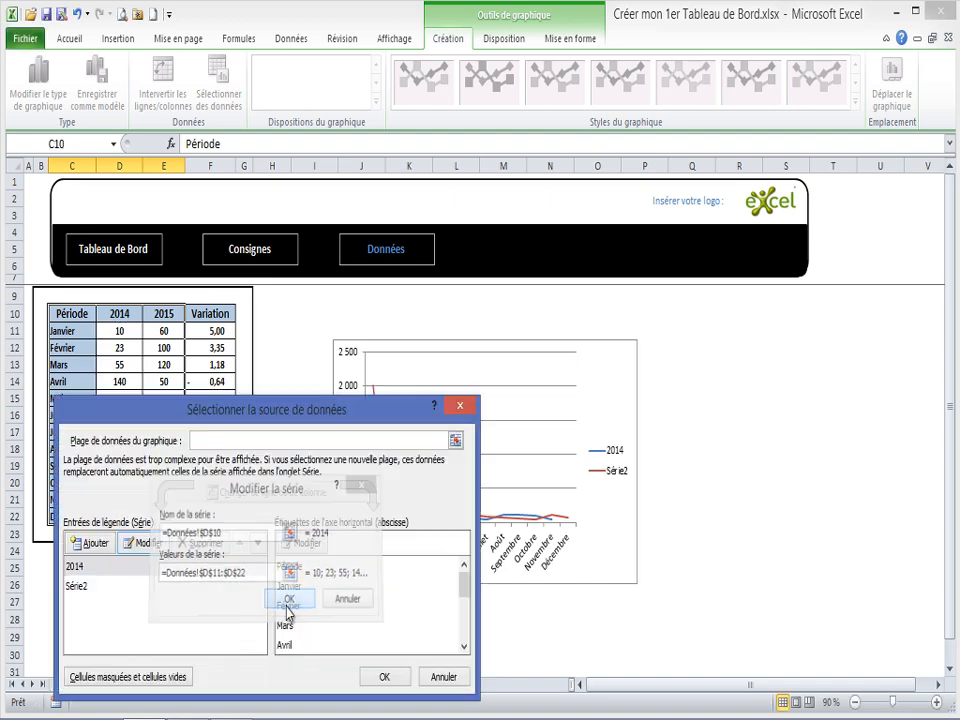
Link Série2's name to cell E10 and set its values to E11:E22 on the Données sheet
click(88, 587)
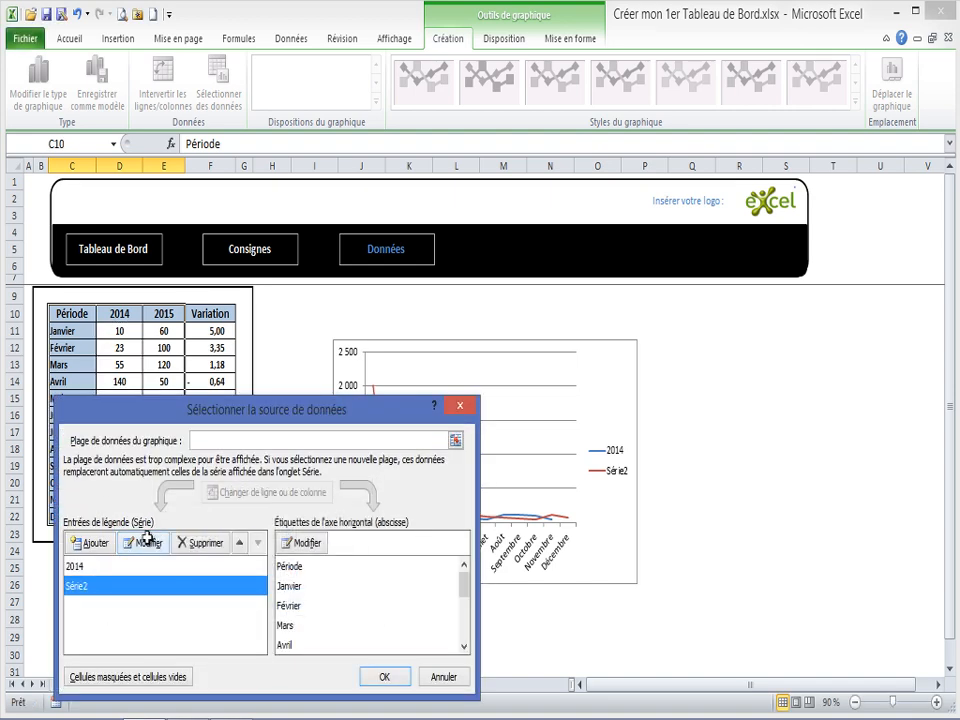
click(147, 542)
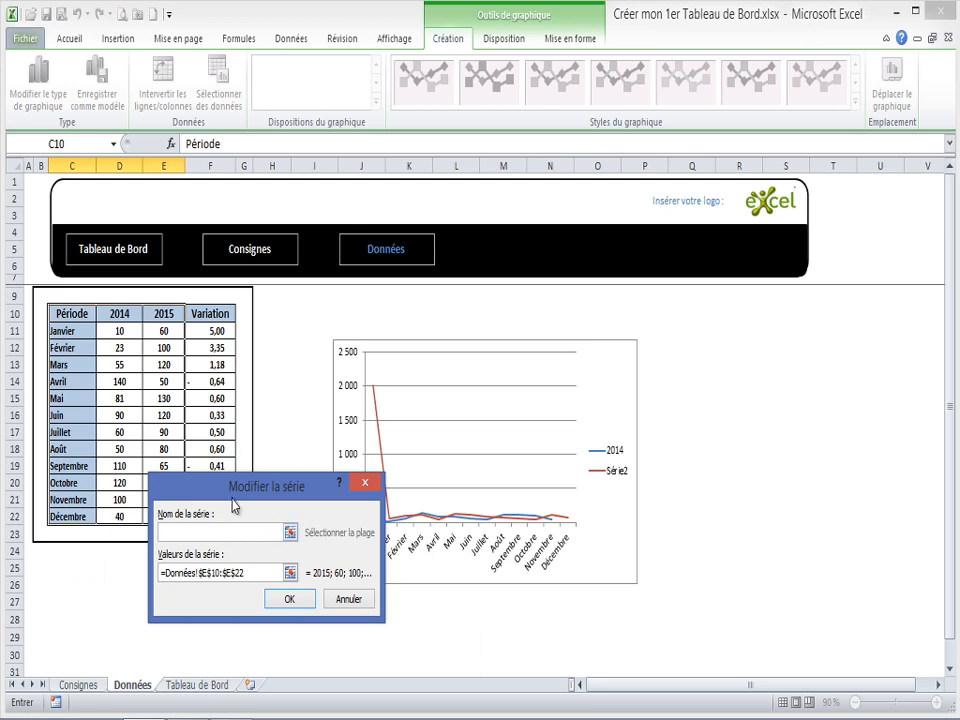
click(164, 314)
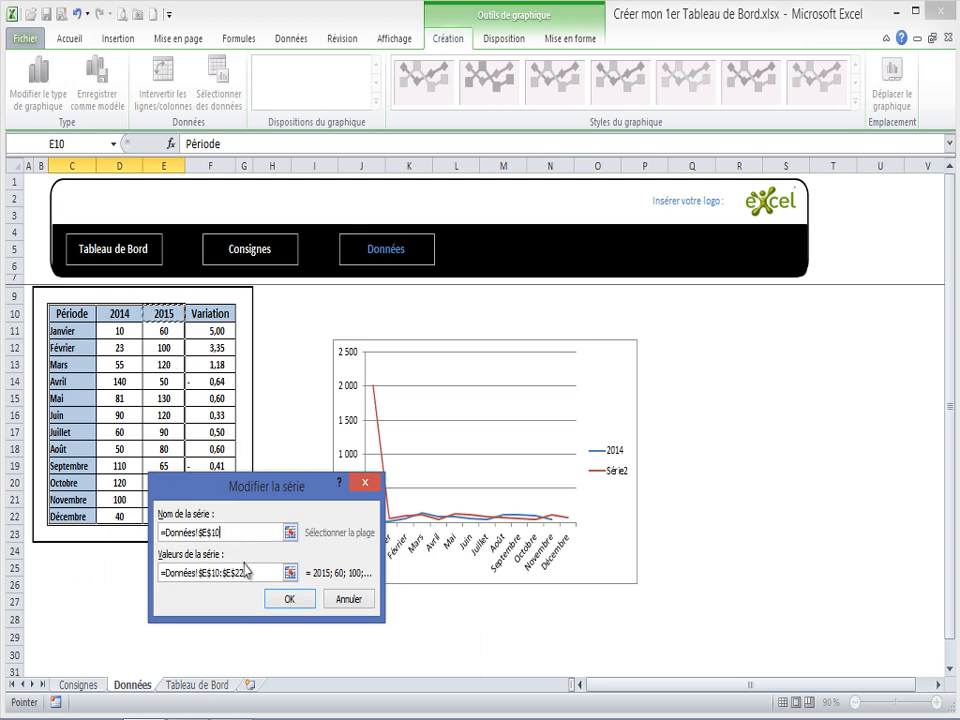
drag(253, 580, 146, 572)
text(=)
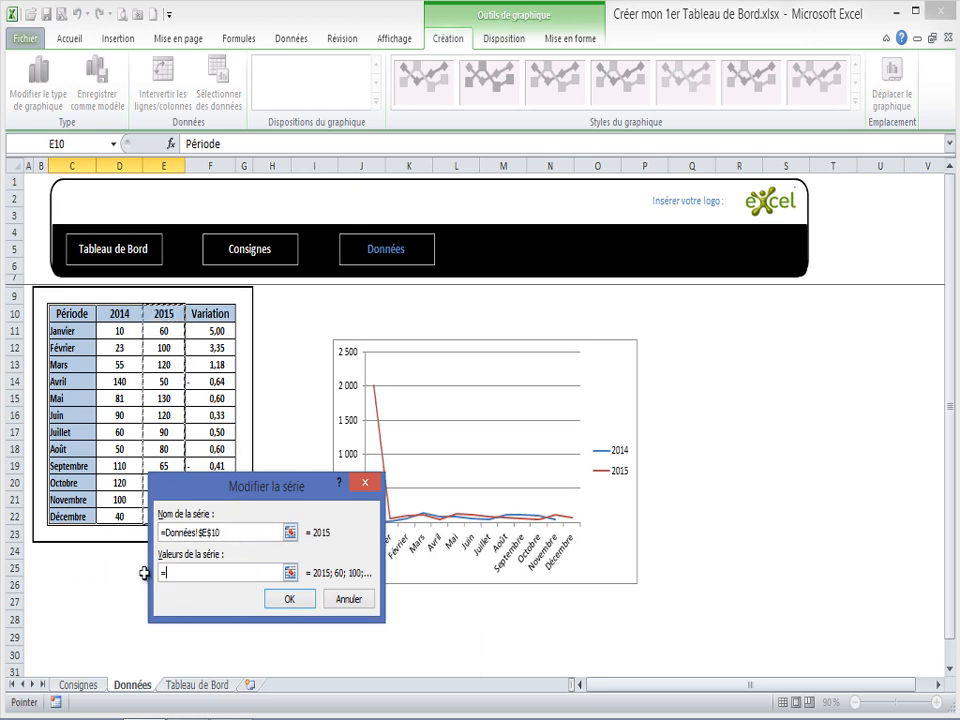
drag(175, 326, 166, 518)
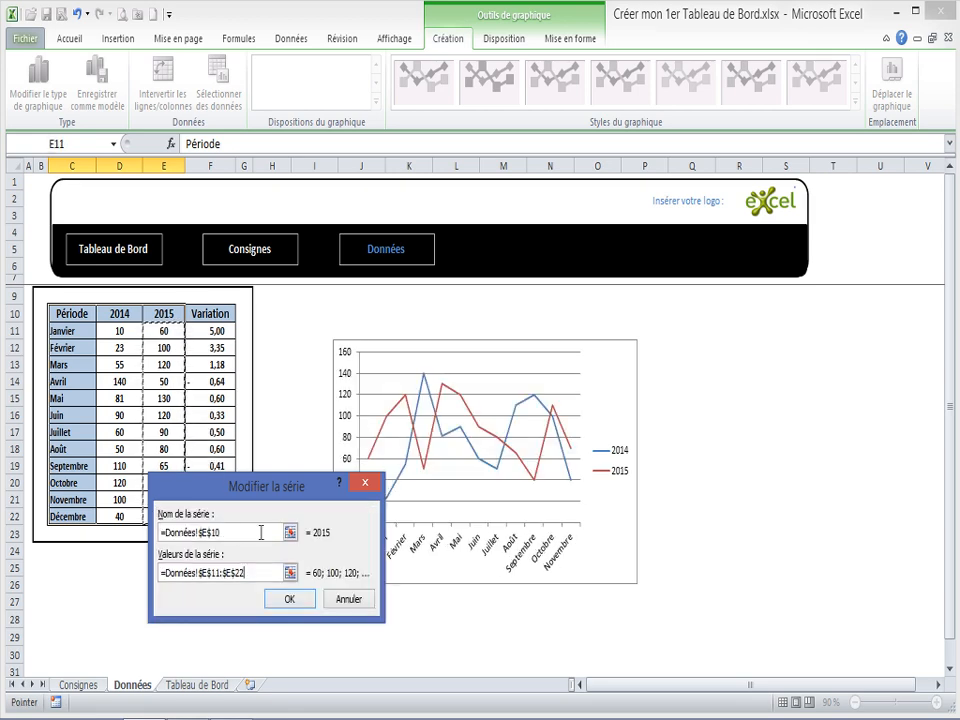
click(289, 602)
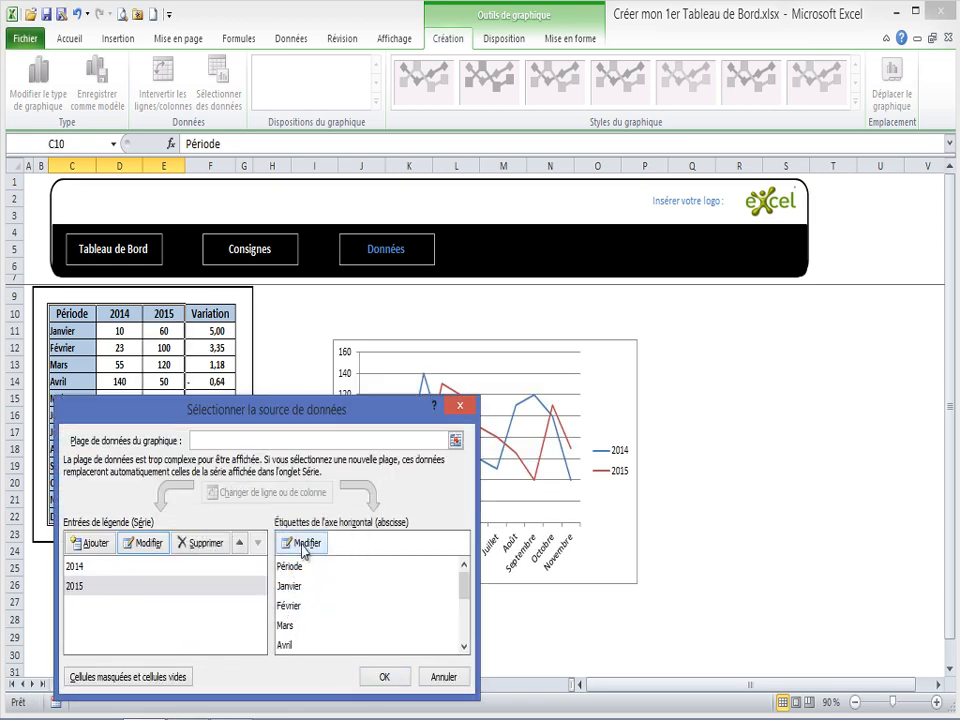
Set the horizontal axis labels to the month range C11:C22 on the Données sheet and apply the data source changes
click(306, 543)
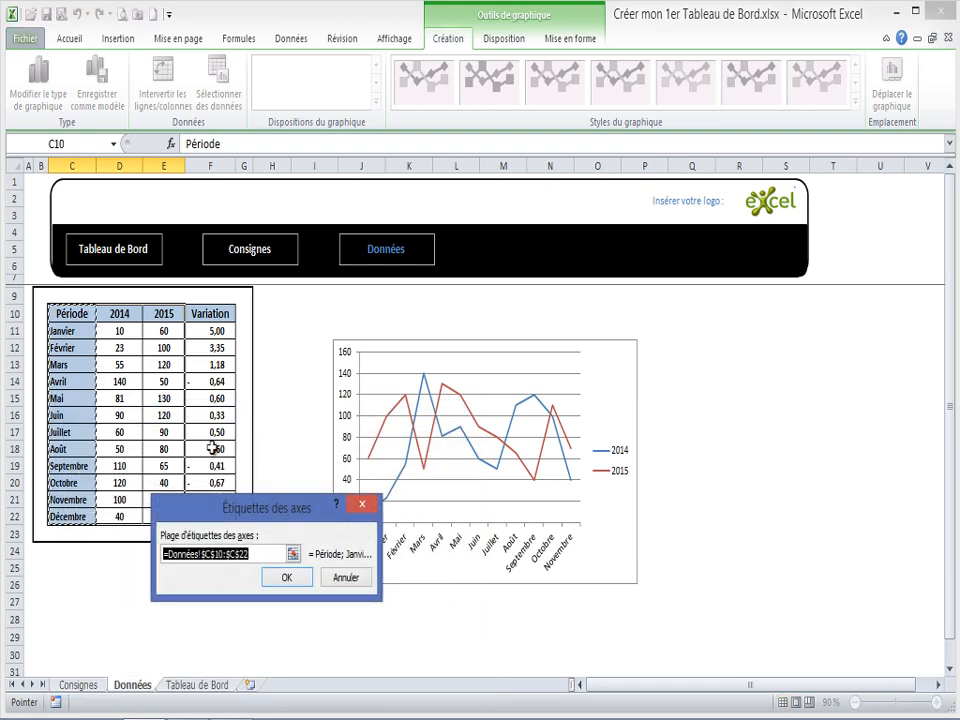
drag(66, 331, 68, 516)
click(280, 516)
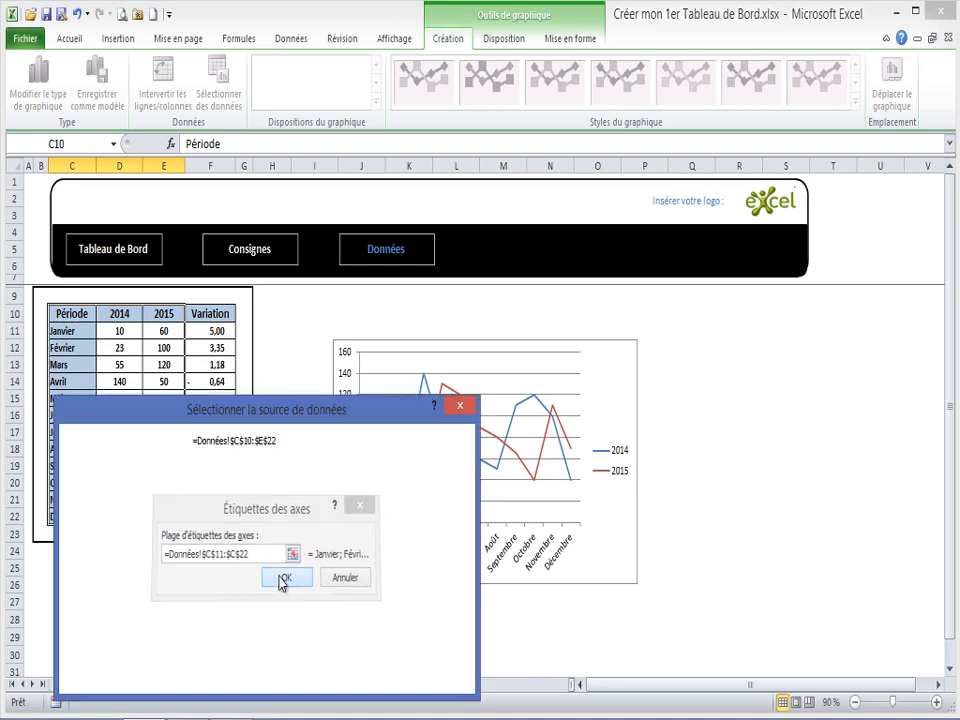
click(386, 677)
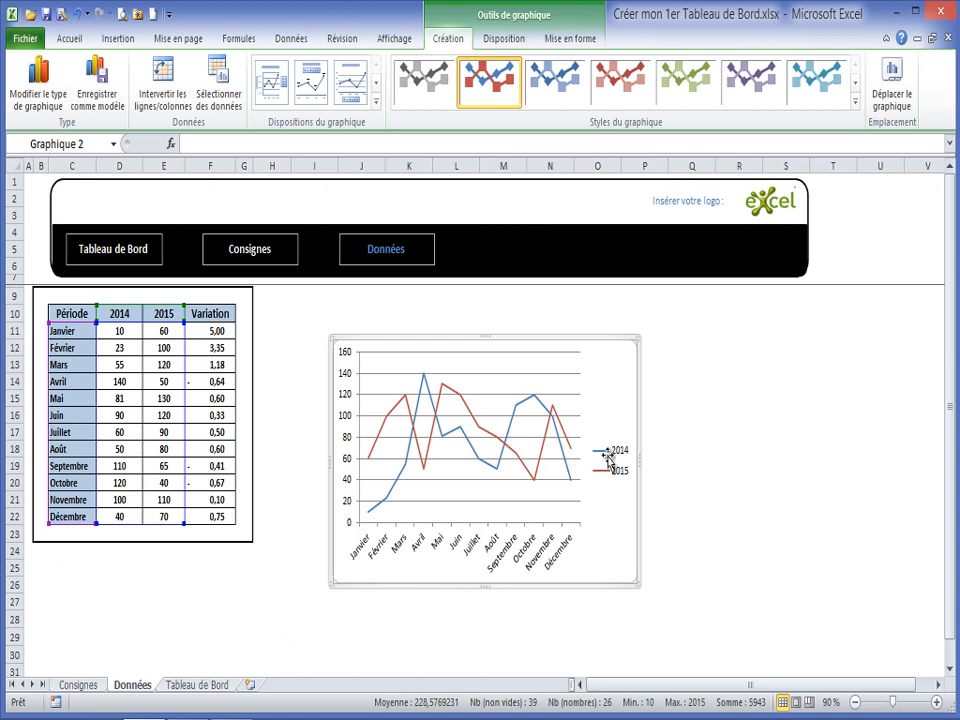
Stretch the chart slightly upward, then transfer it from the Données sheet to cell G11 of the Tableau de Bord sheet
drag(486, 337, 484, 313)
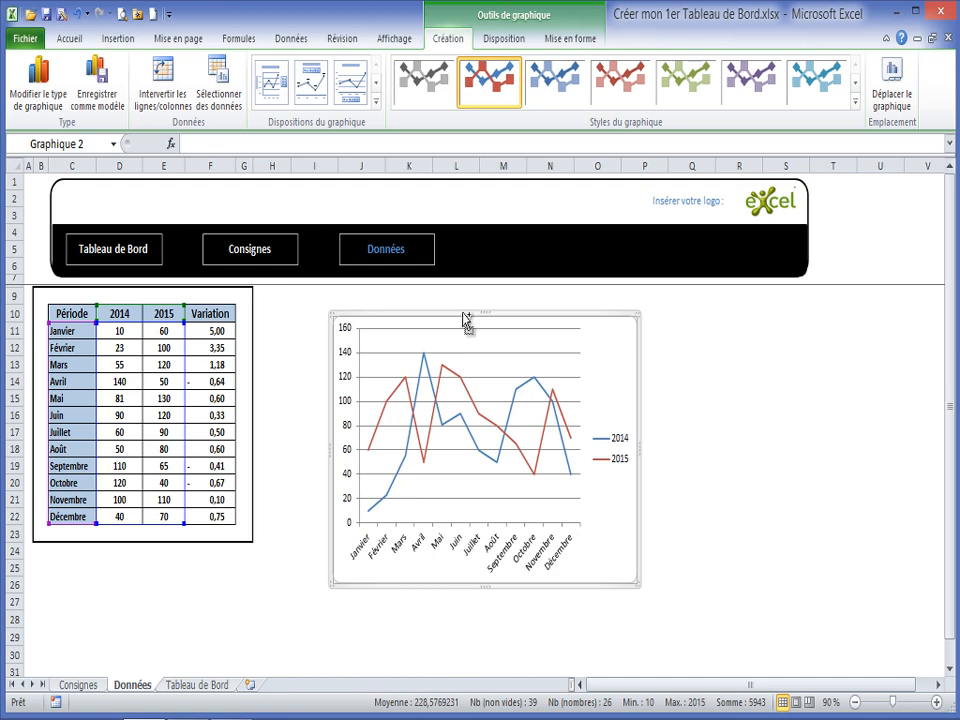
click(462, 312)
key(Delete)
click(200, 685)
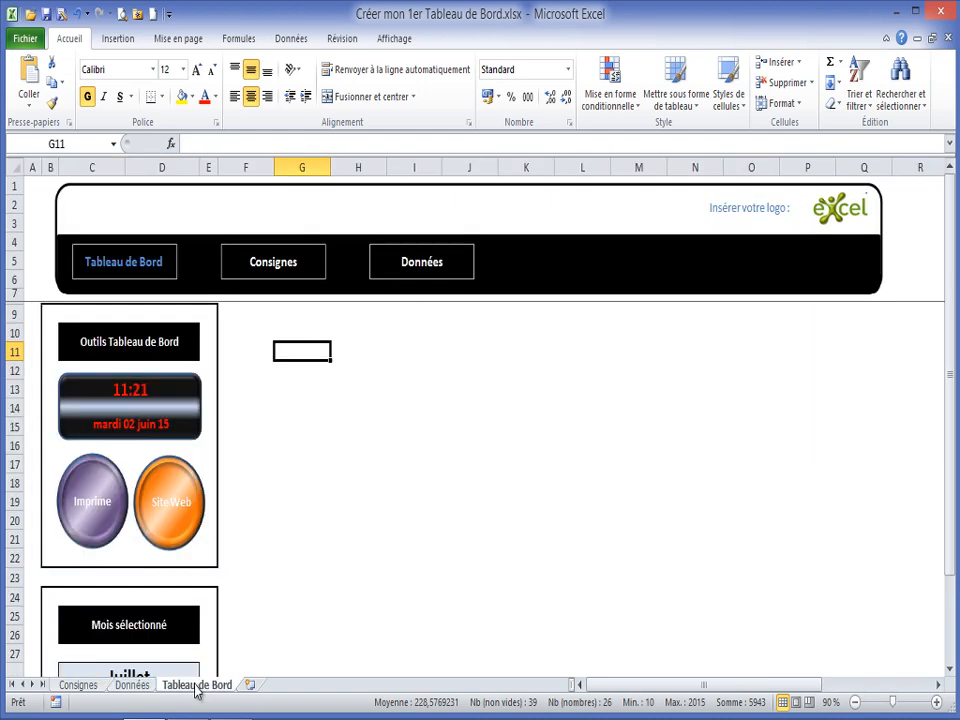
click(267, 346)
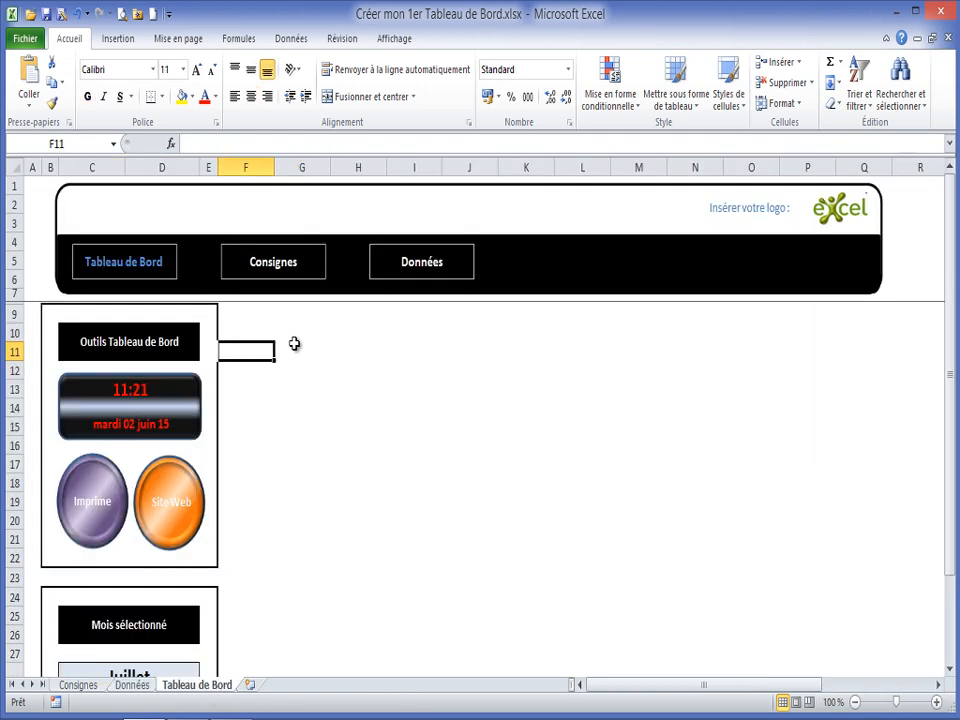
click(298, 351)
key(ctrl+v)
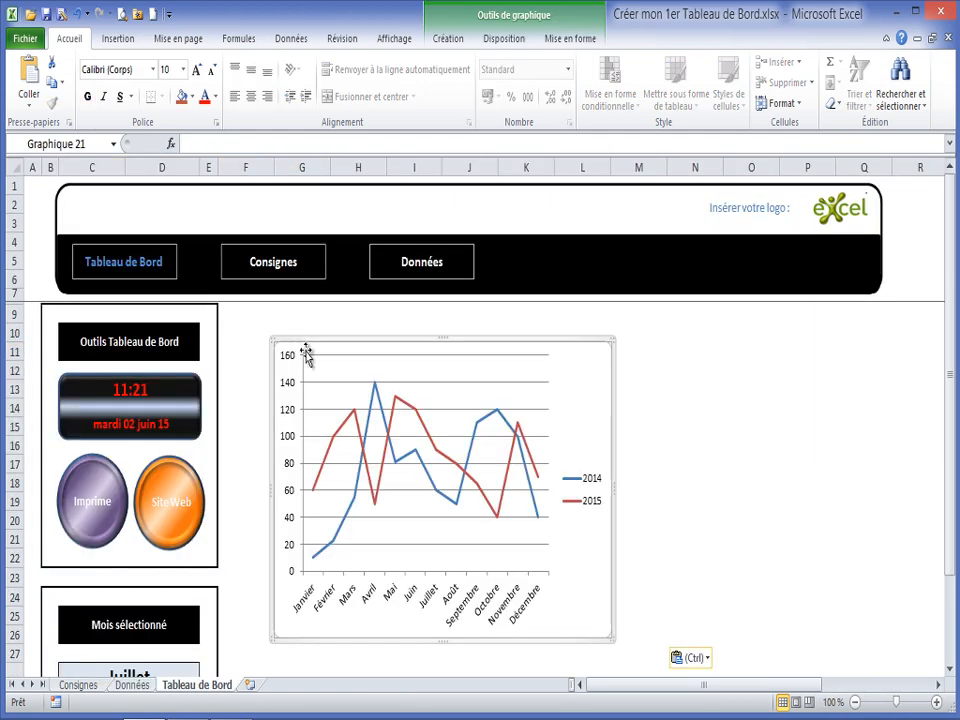
Position the chart beside the Outils Tableau de Bord block and resize it to span about columns F to L and rows 10 to 29
drag(320, 332, 283, 302)
scroll(546, 598, down, 1)
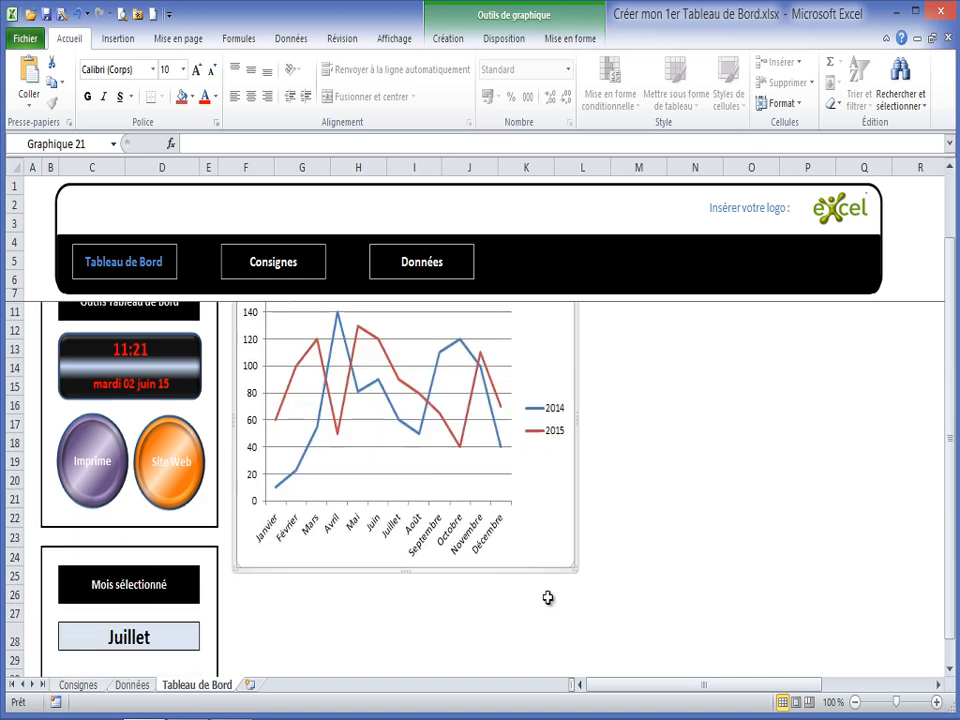
drag(576, 574, 610, 523)
scroll(498, 528, up, 3)
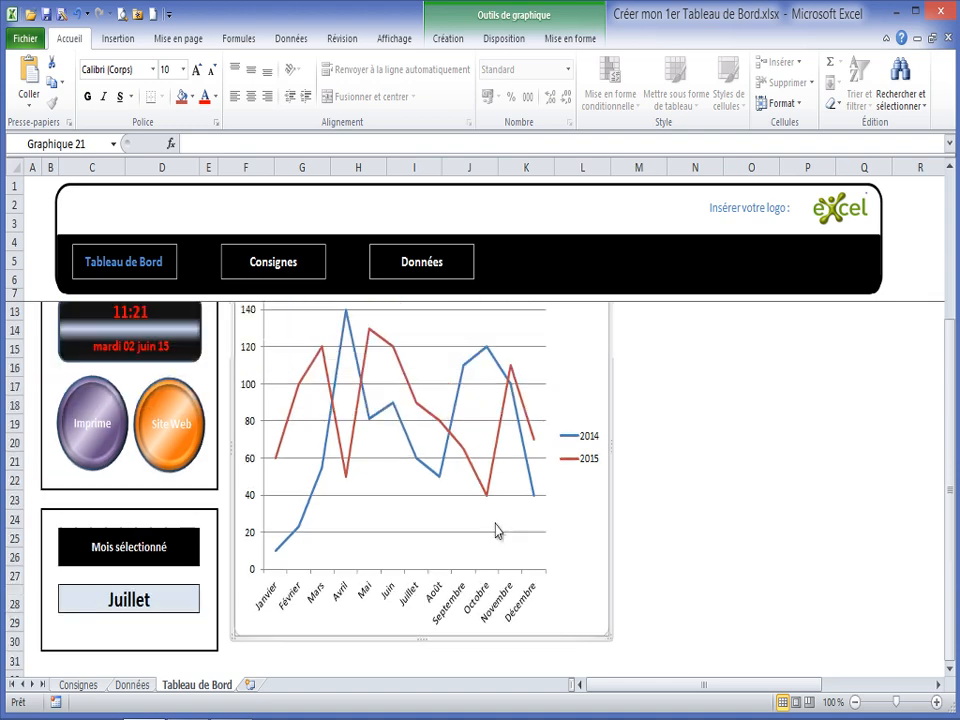
scroll(482, 504, up, 1)
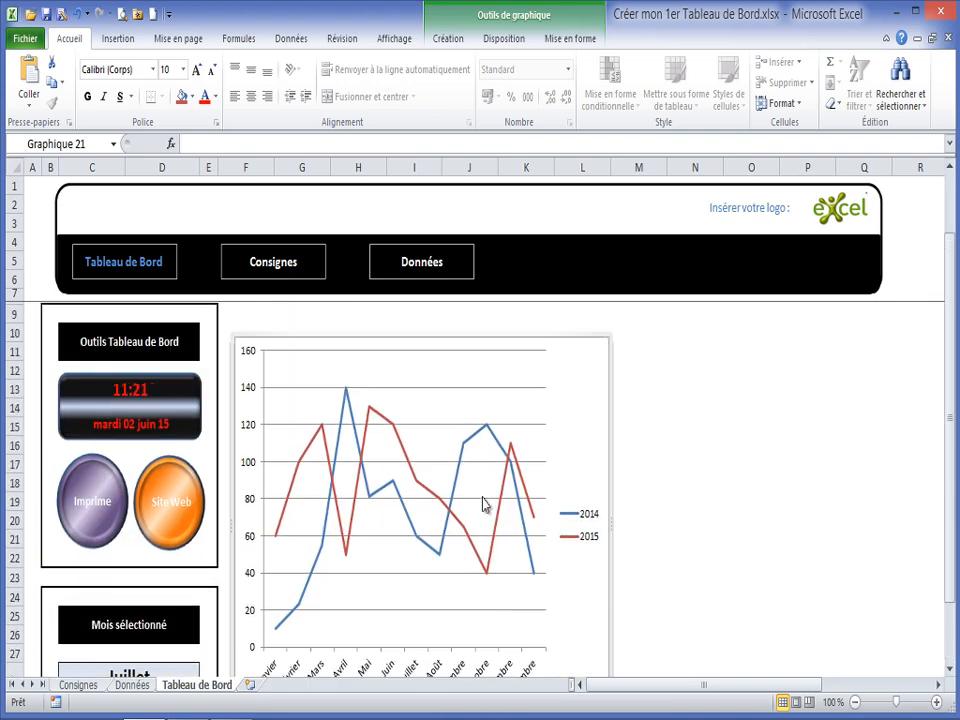
scroll(484, 503, down, 2)
scroll(482, 493, up, 2)
drag(475, 333, 480, 323)
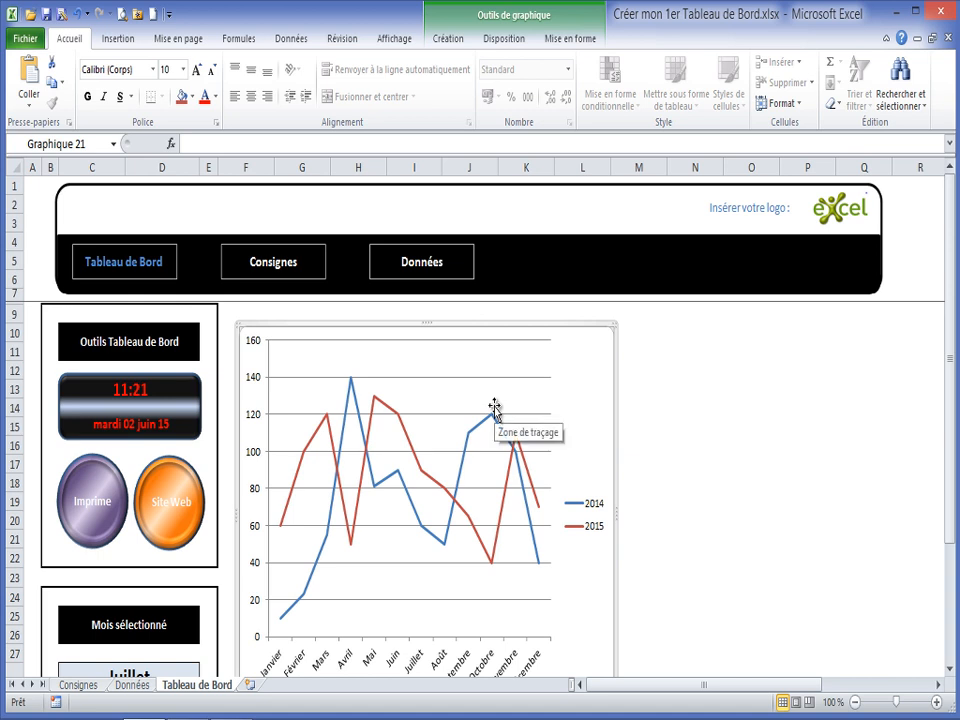
Place the chart's legend above the plot area and make its text bold
click(588, 512)
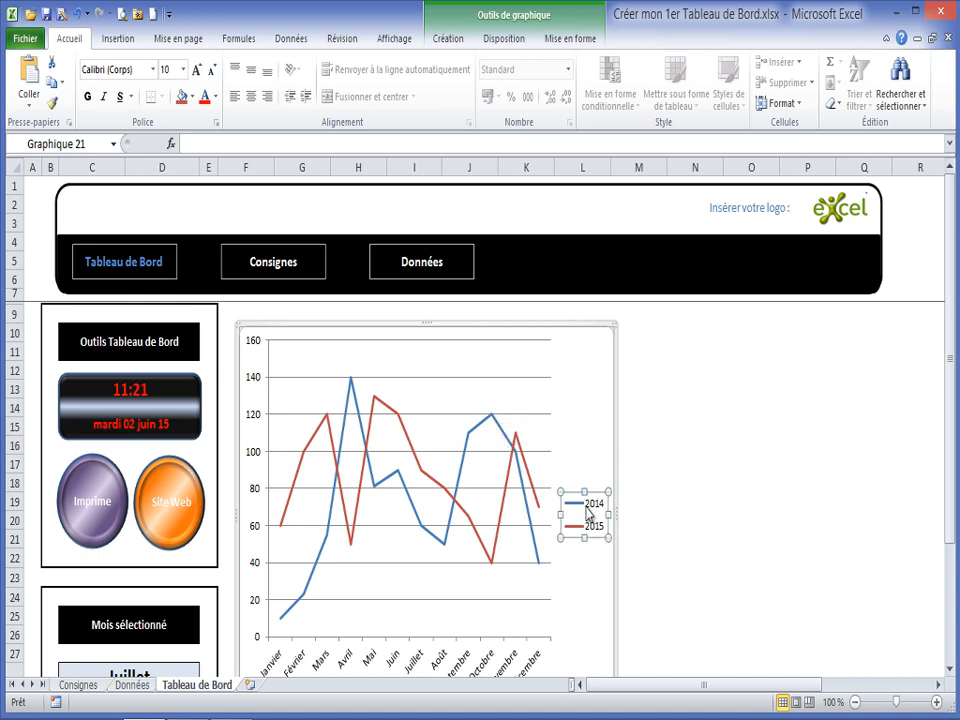
click(494, 40)
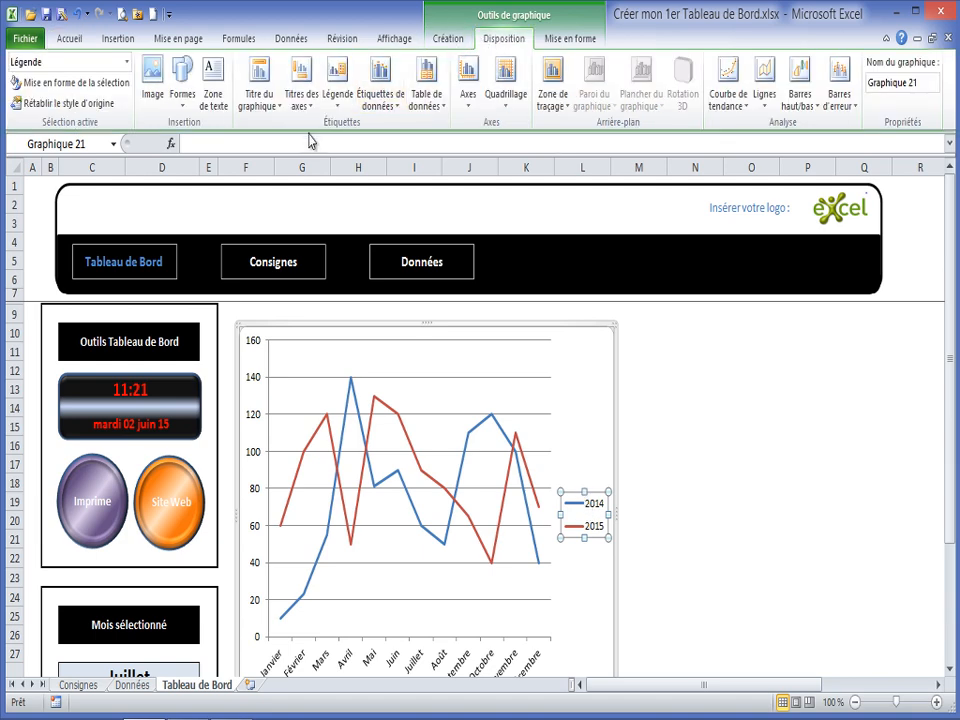
click(339, 90)
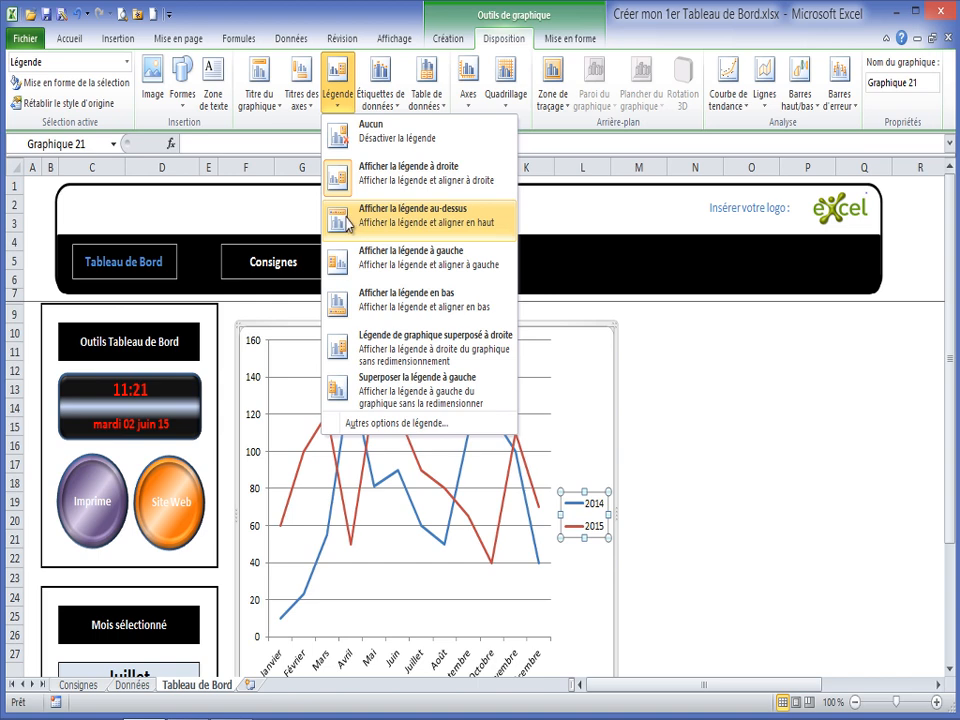
click(375, 217)
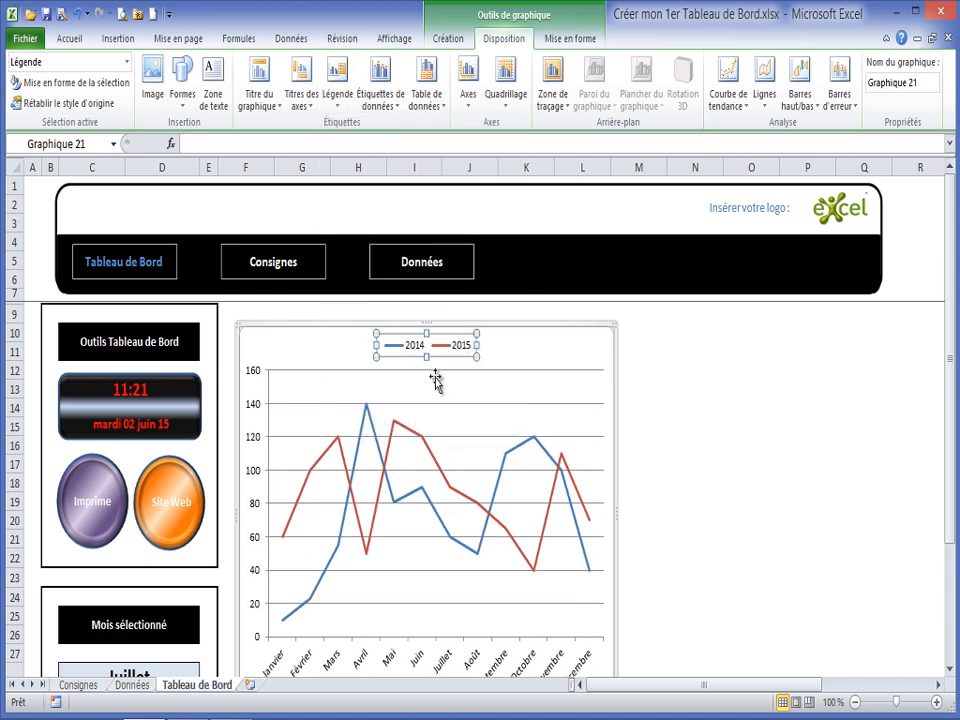
click(66, 38)
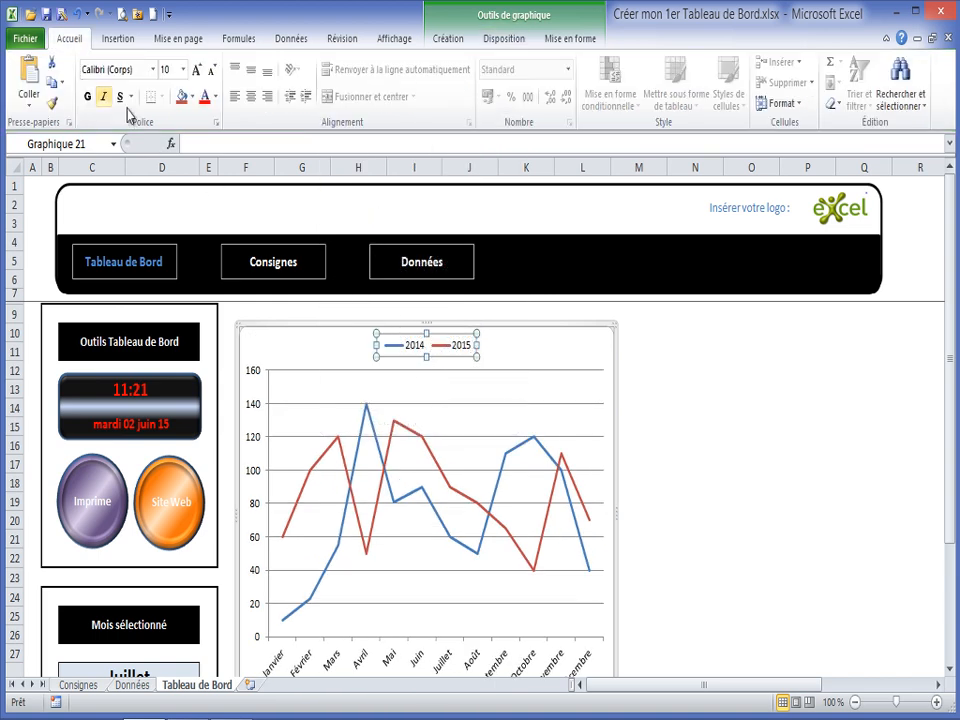
click(88, 96)
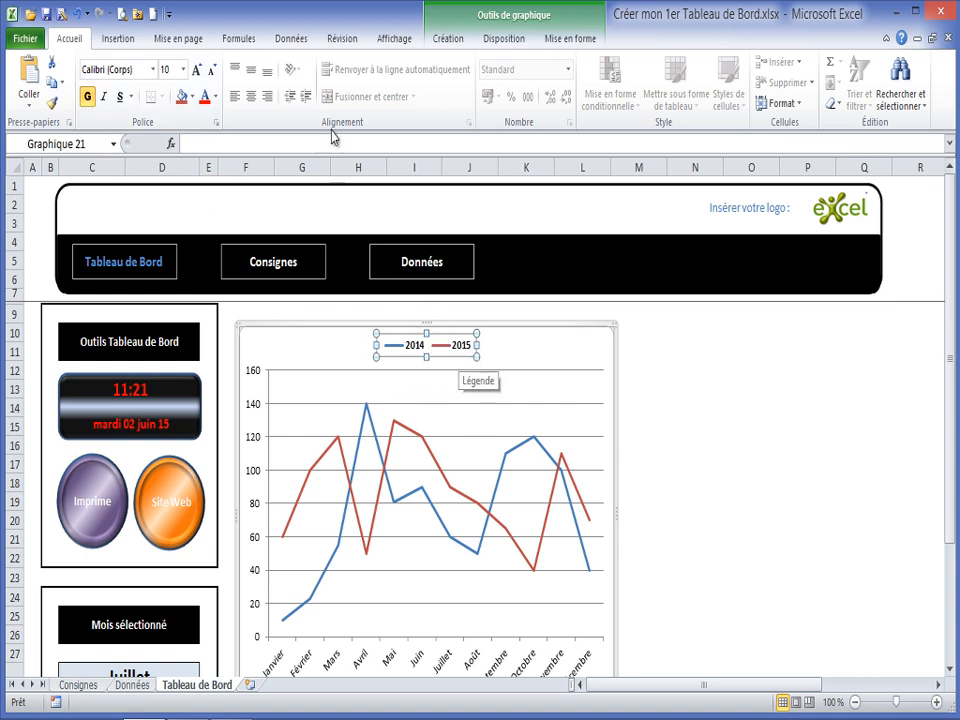
Add a title above the chart reading "Evolution des ventes N-1 vs N"
click(503, 40)
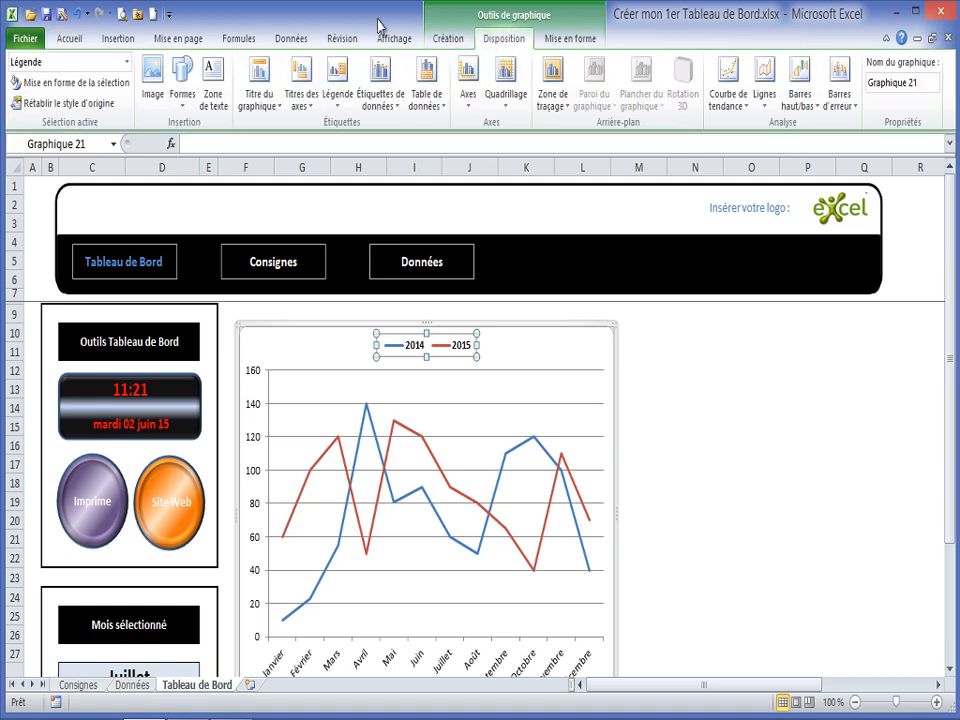
click(262, 98)
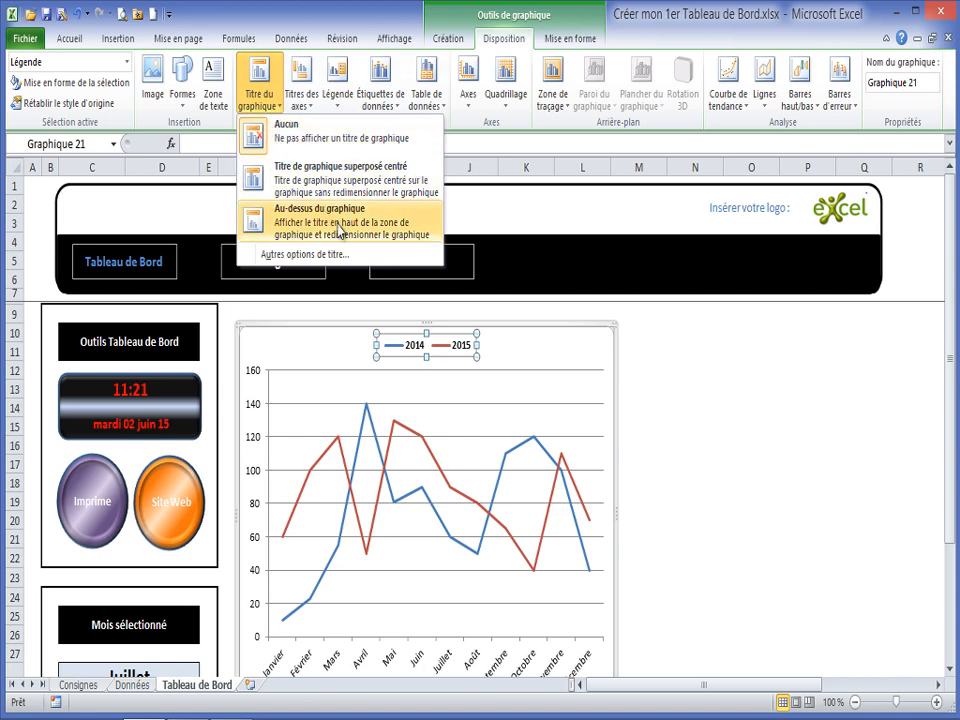
click(328, 208)
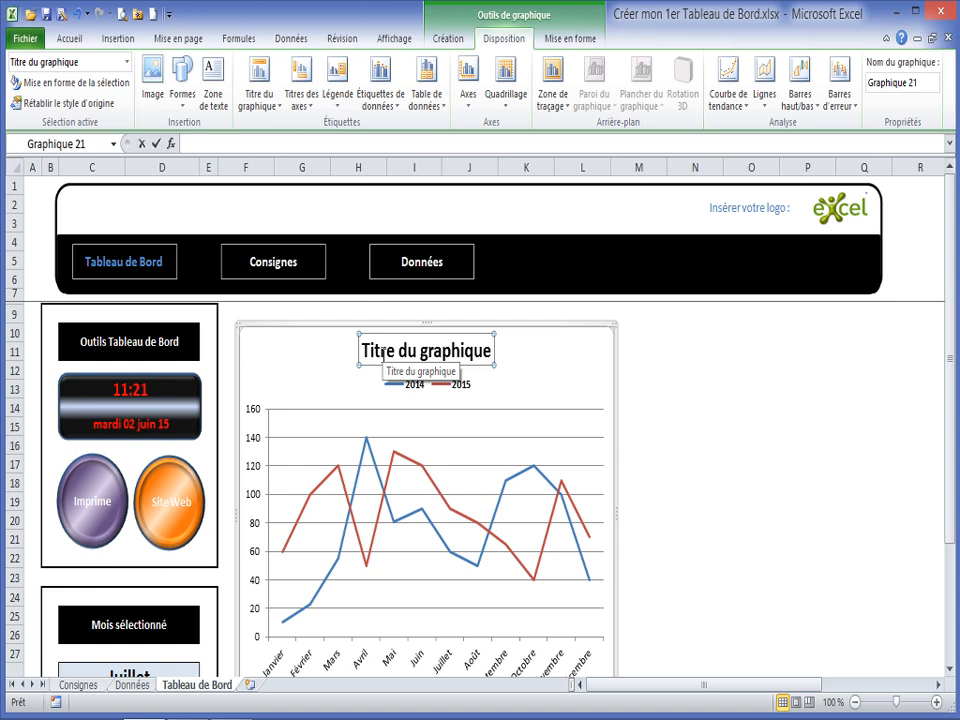
text(Evolution des ventes N-1 vs N)
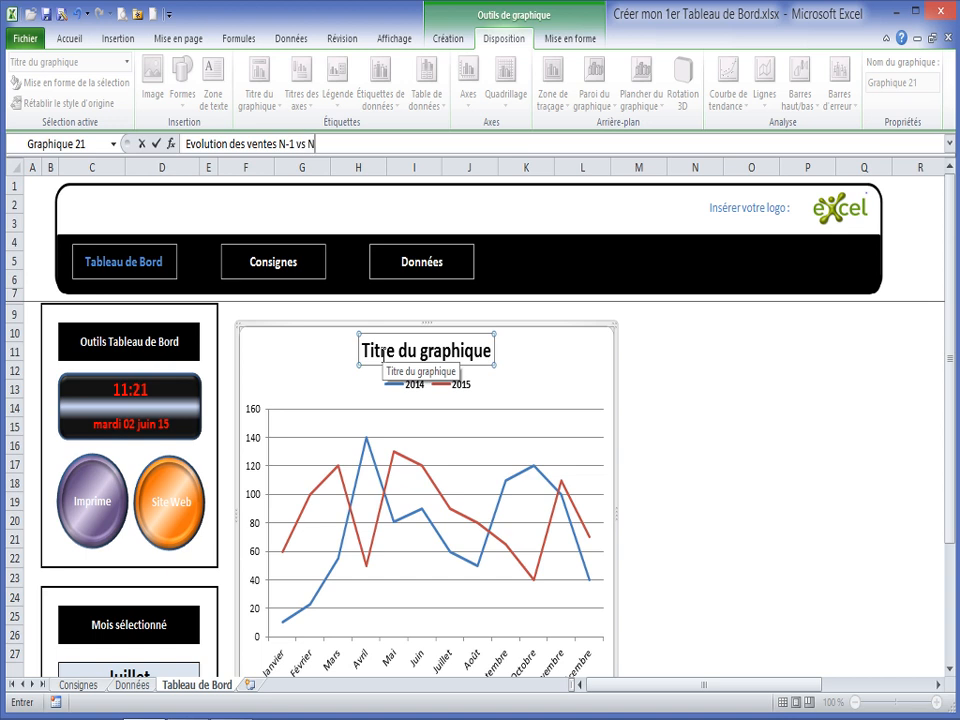
key(Return)
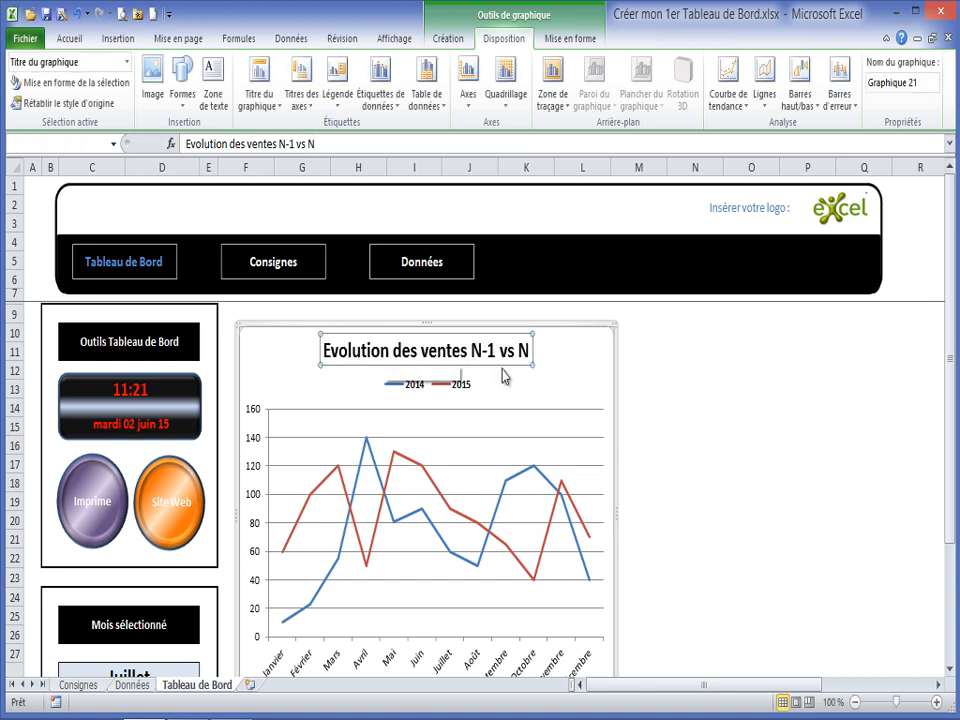
Increase the chart title's font size to 20 and nudge the legend up closer to the title
click(70, 39)
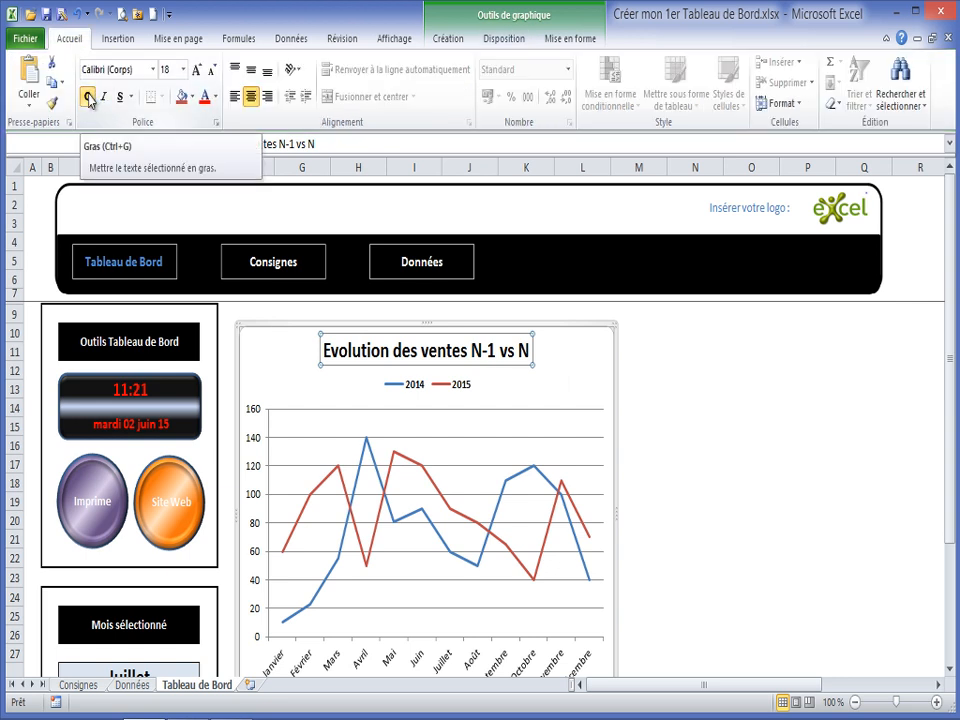
click(195, 69)
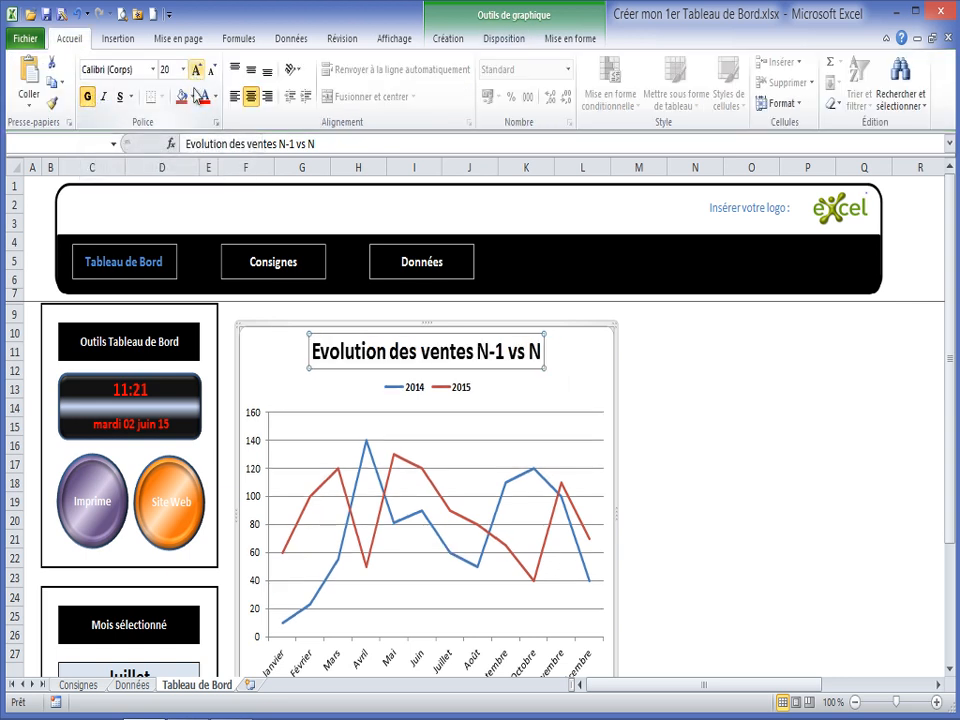
click(437, 391)
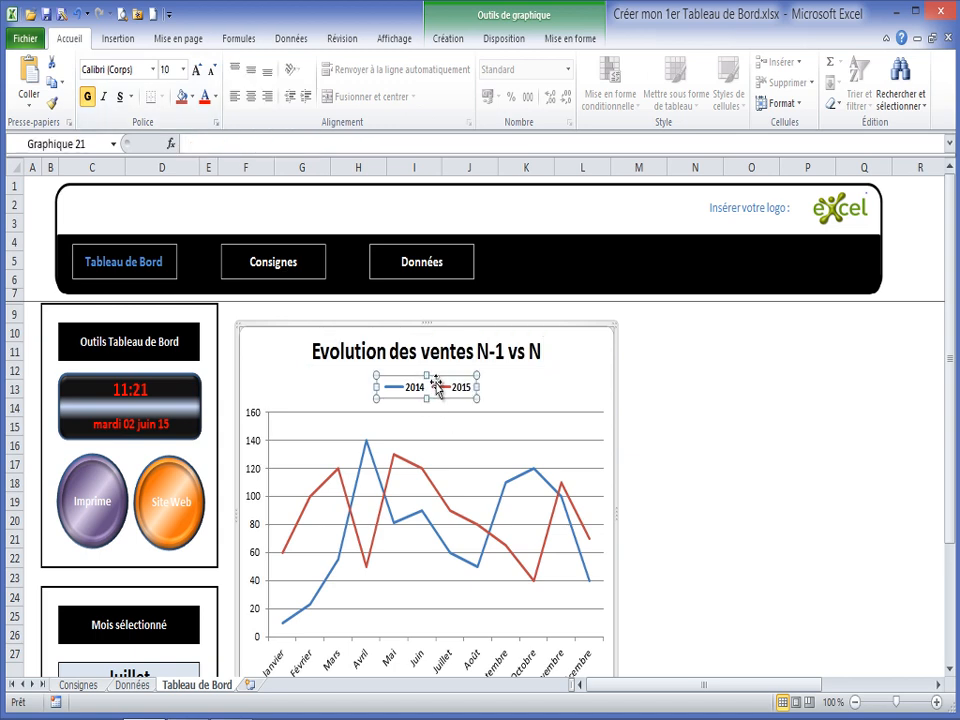
drag(437, 375, 437, 372)
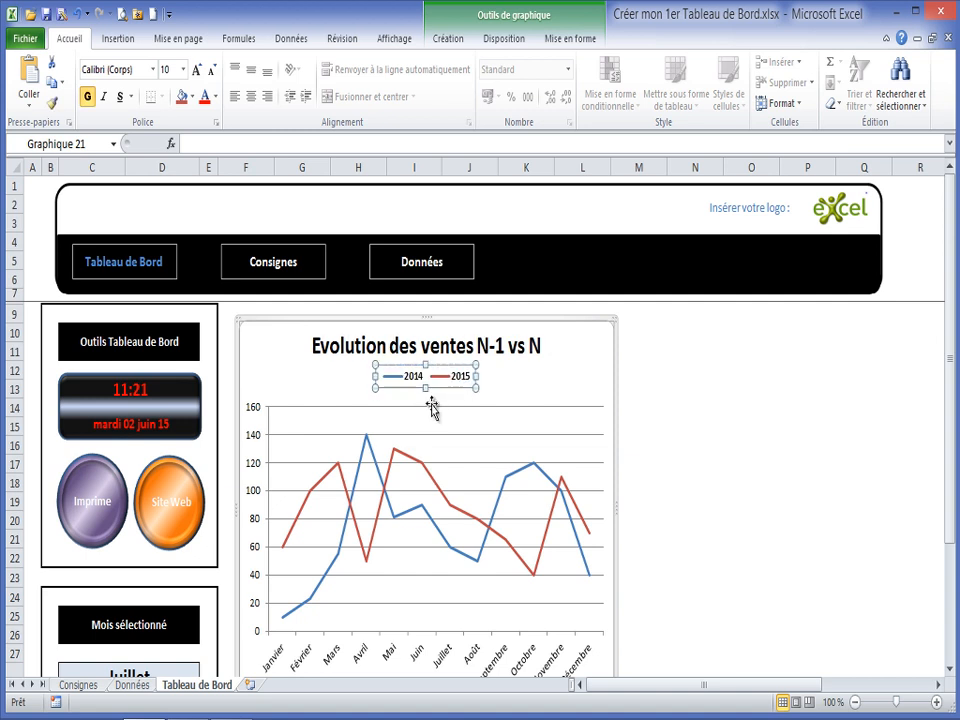
Make the labels of both the vertical value axis and the horizontal month axis bold in the sales chart
scroll(431, 405, down, 1)
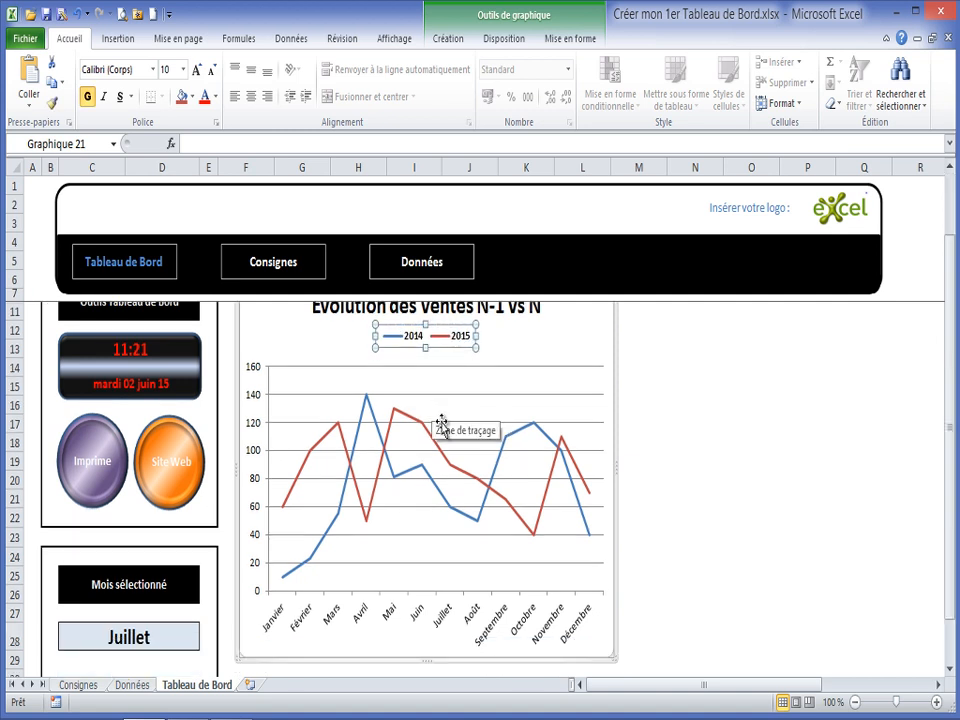
click(411, 388)
click(257, 397)
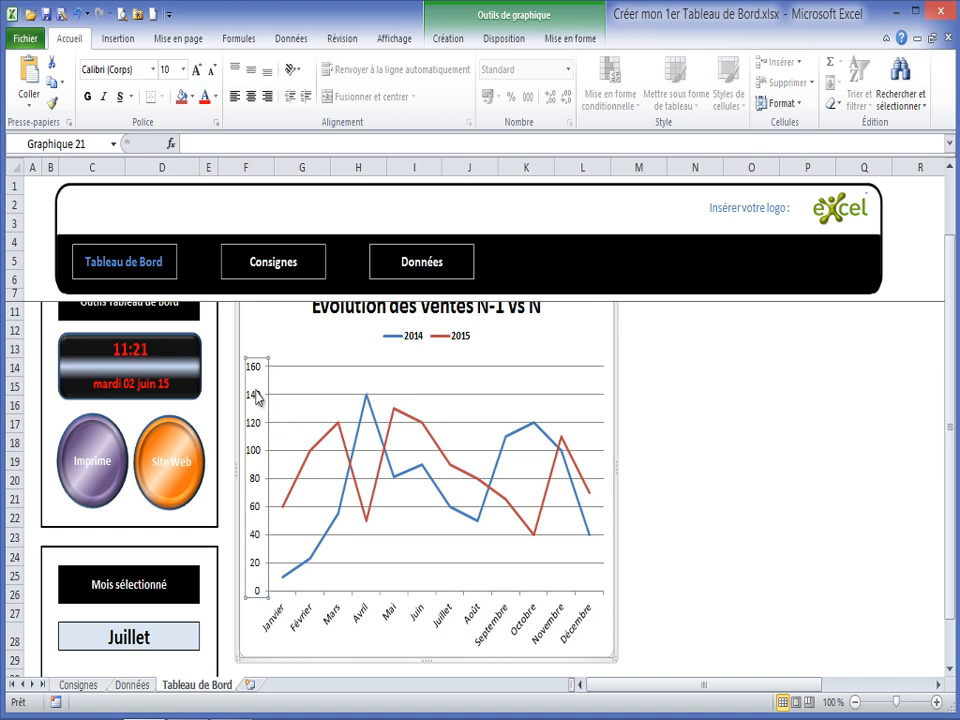
click(88, 96)
click(391, 625)
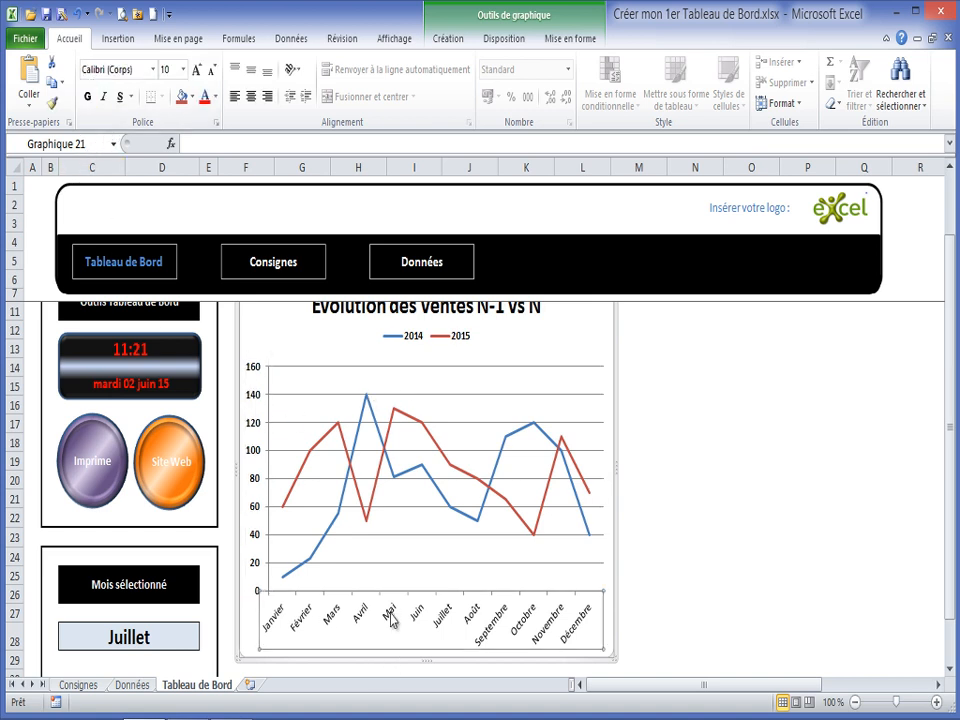
click(338, 622)
click(88, 96)
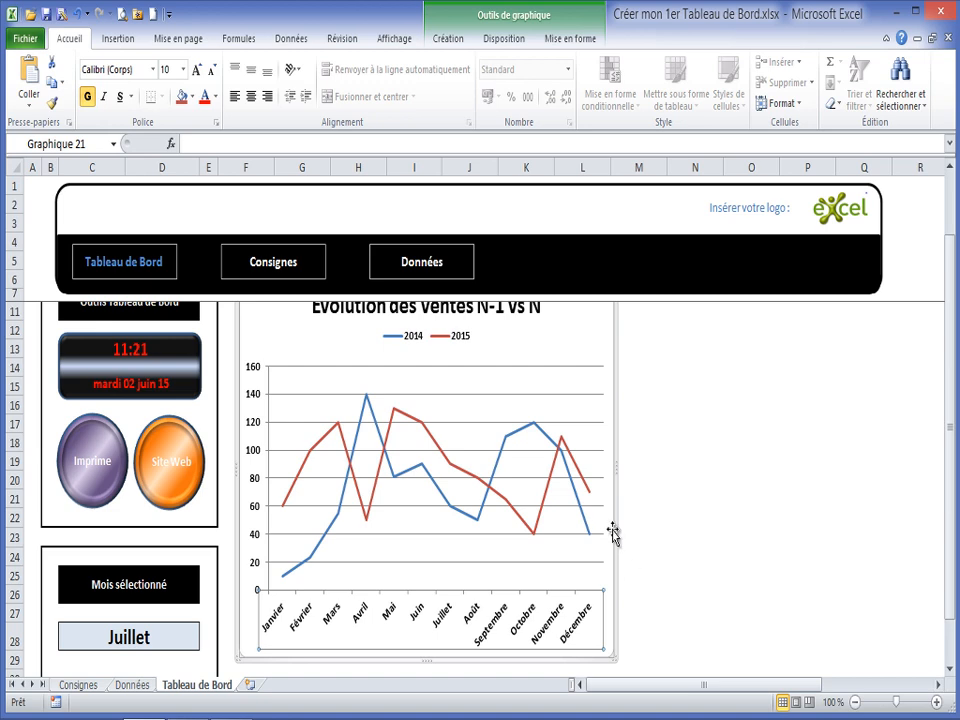
Enlarge the chart so it extends down to row 30 and shift its plot area slightly to the right
scroll(675, 517, down, 1)
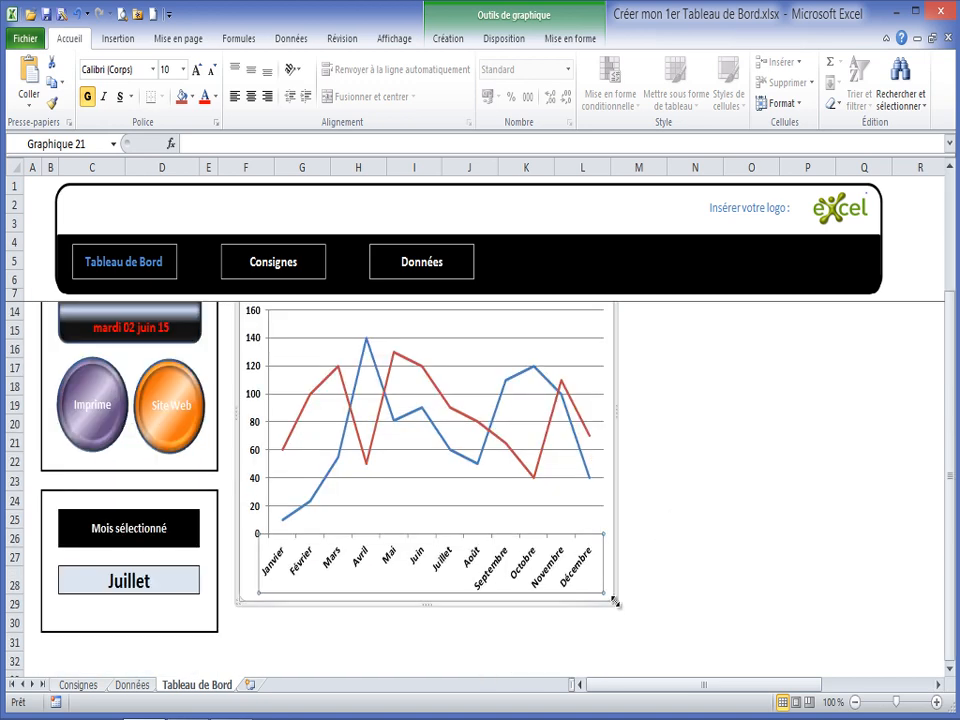
drag(615, 601, 622, 621)
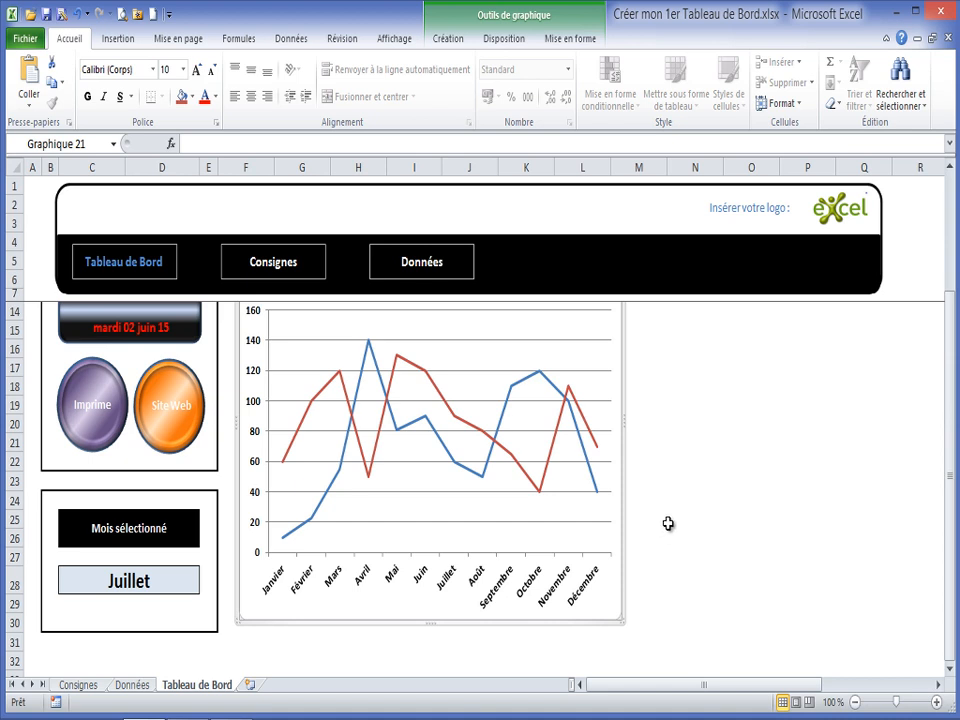
click(519, 469)
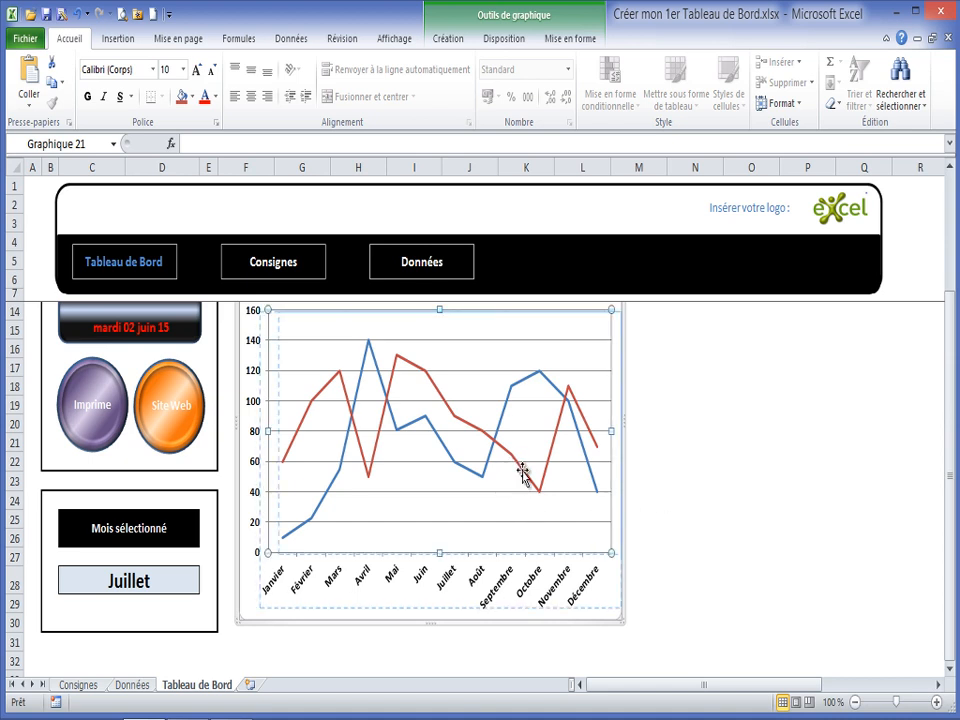
drag(522, 473, 532, 473)
Narrow column M to about half its width and shrink column F to a thin spacer beside the tools block
drag(666, 166, 638, 176)
click(623, 643)
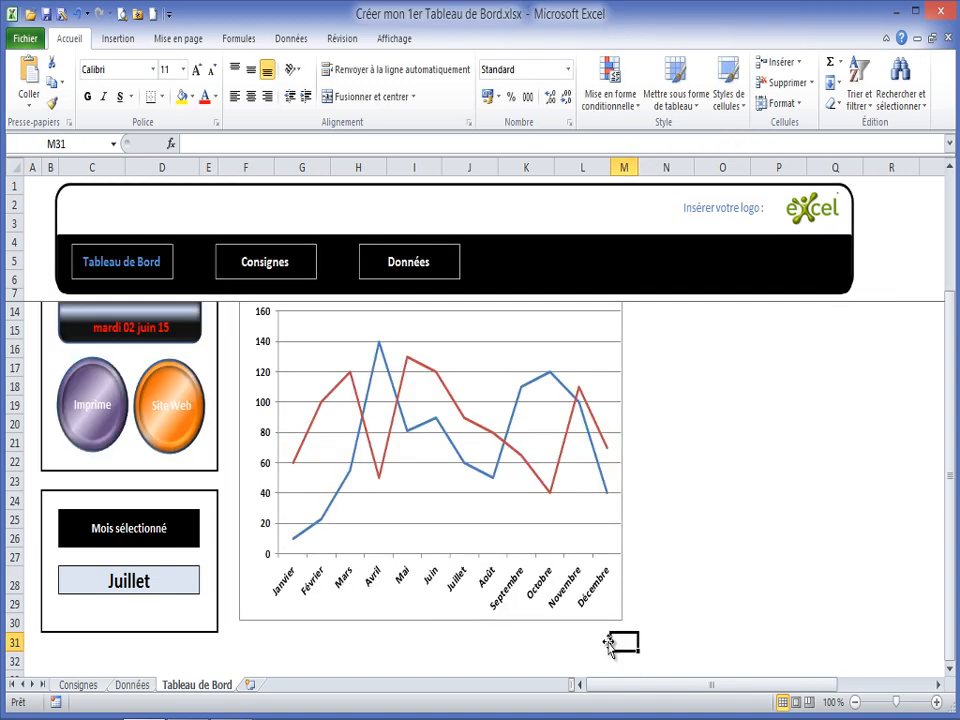
drag(233, 630, 302, 640)
scroll(243, 328, up, 1)
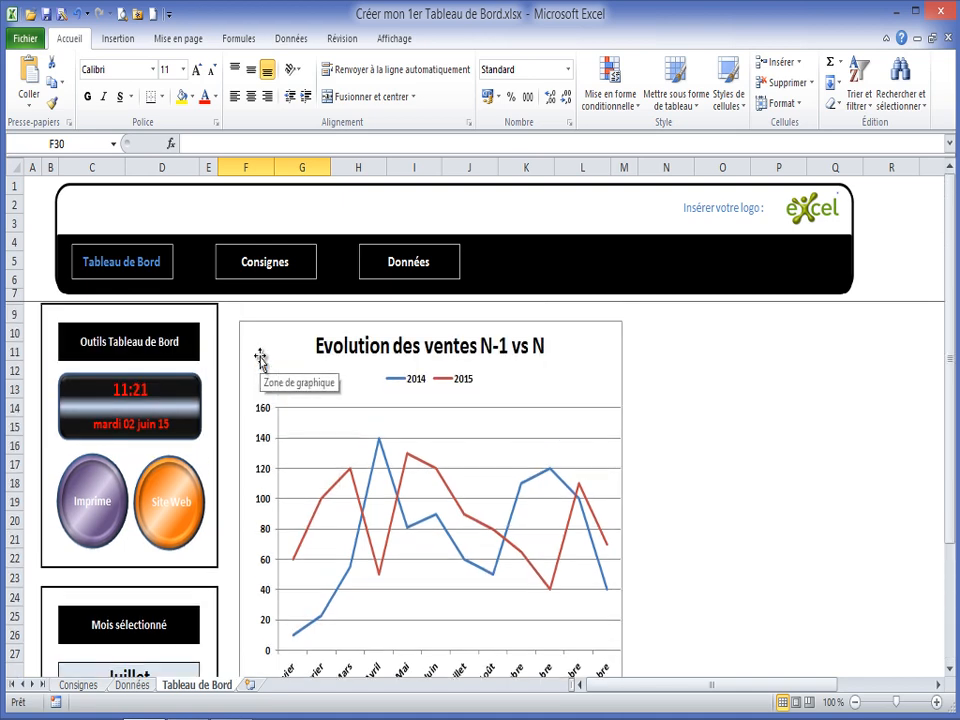
scroll(260, 357, down, 4)
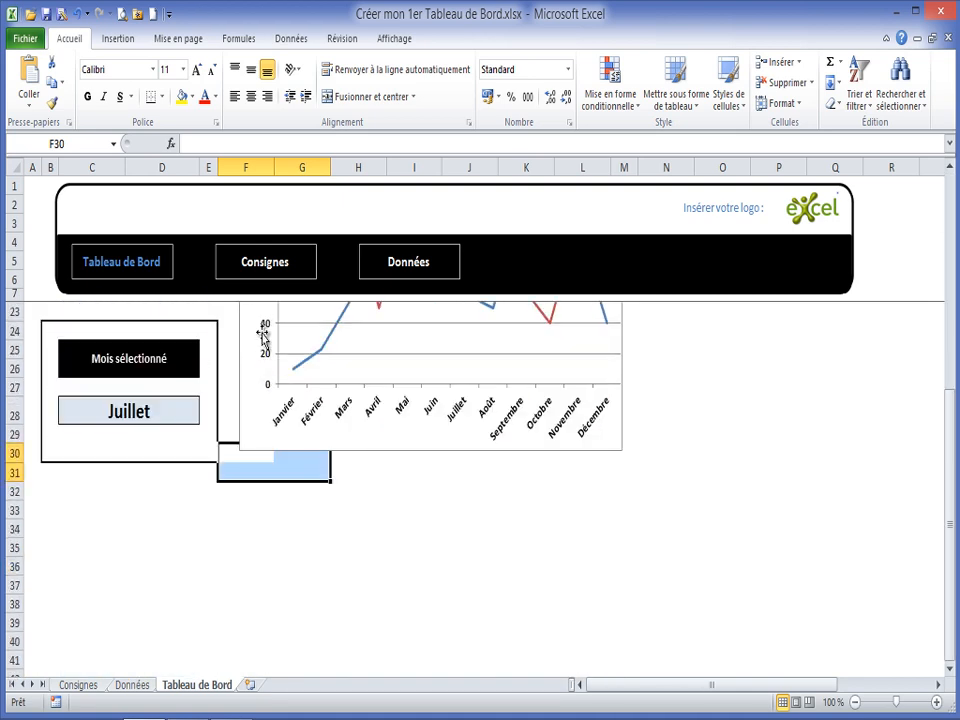
scroll(260, 357, up, 2)
drag(950, 470, 949, 332)
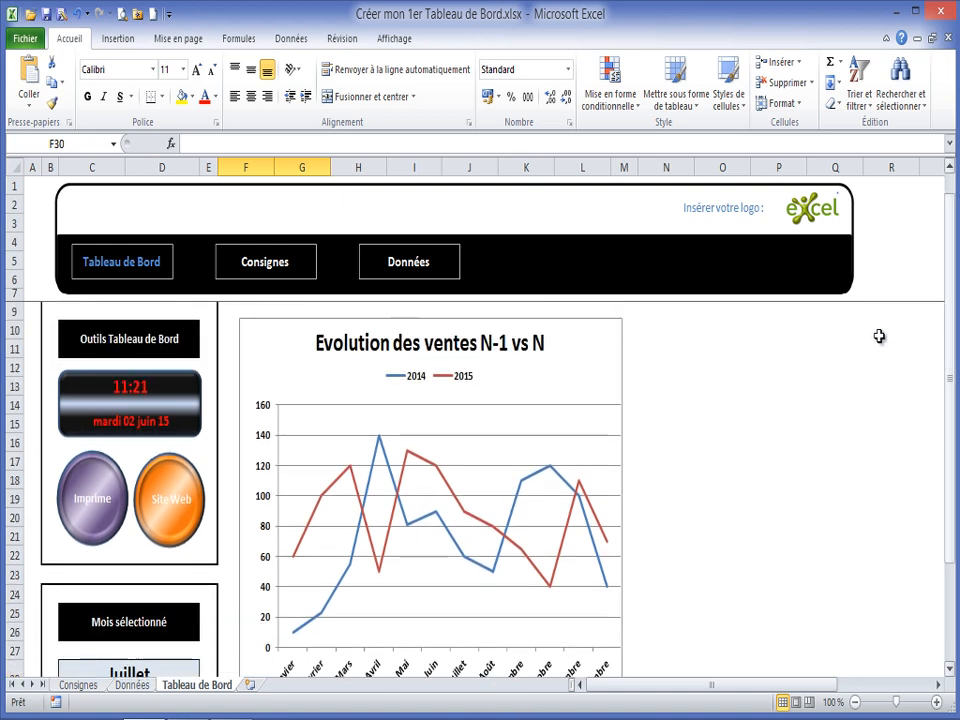
drag(274, 166, 233, 177)
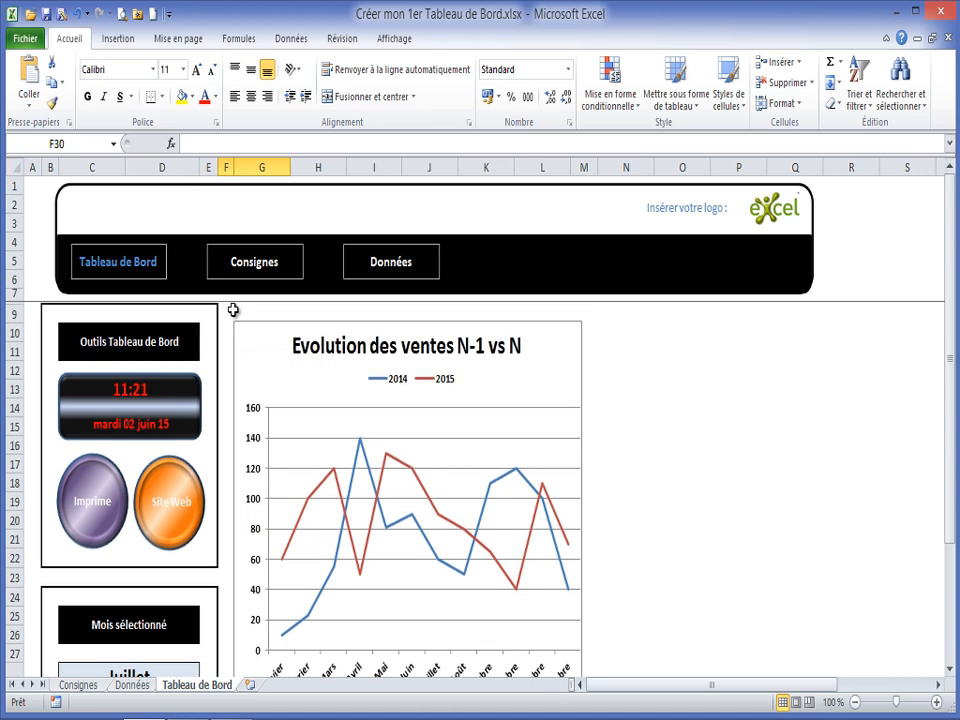
Apply a thick outside border (Bordure épaisse en encadré) around the range G9:M30 behind the chart
drag(238, 312, 588, 645)
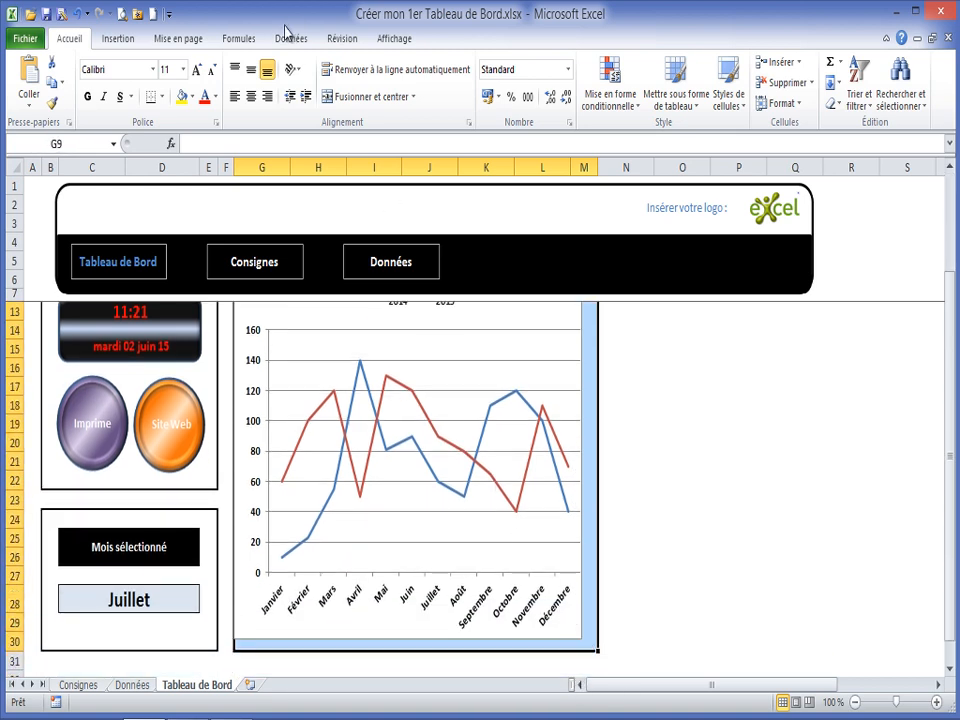
click(159, 96)
click(148, 287)
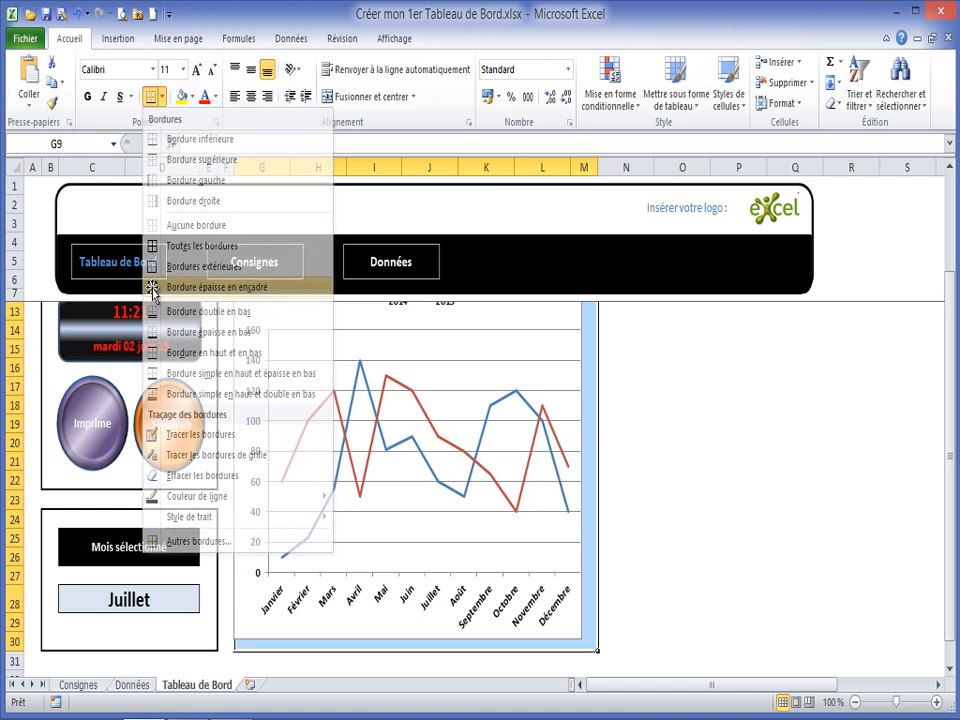
Move the chart inside the G9:M30 frame and resize it to about 11.2 cm high by 12.7 cm wide
click(362, 522)
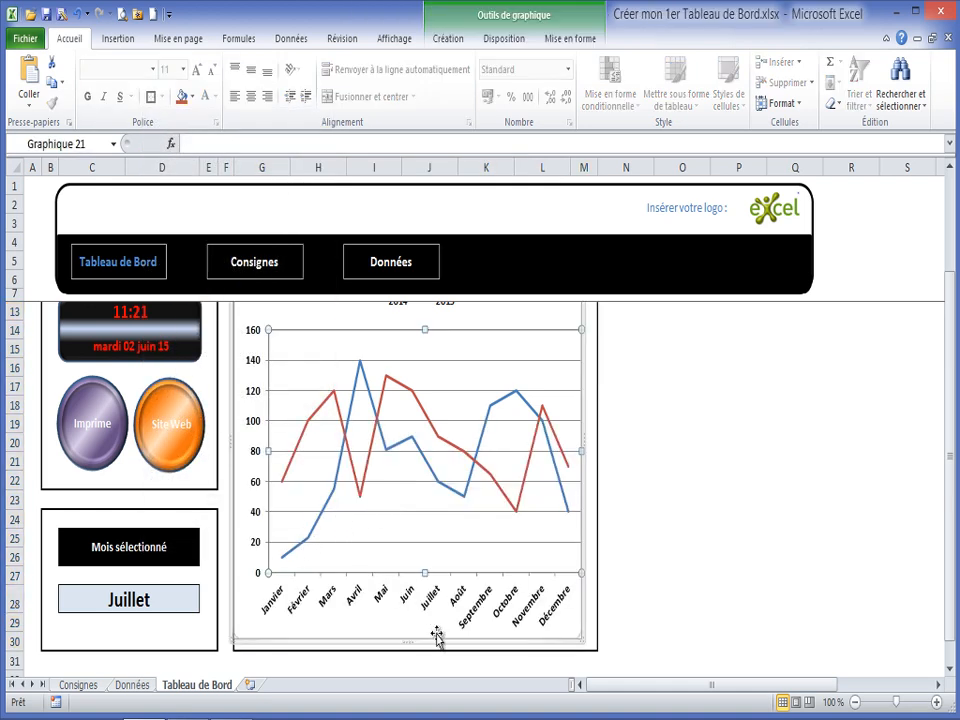
mouse_move(437, 638)
mouse_down()
mouse_move(448, 628)
mouse_move(448, 641)
mouse_up()
scroll(457, 598, up, 1)
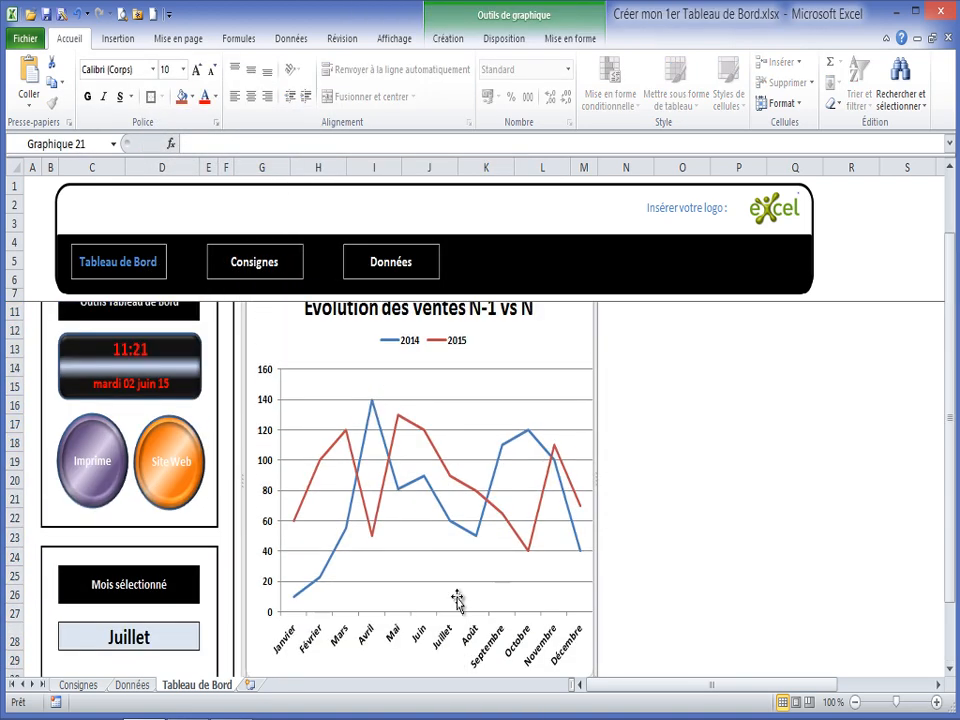
scroll(457, 598, up, 1)
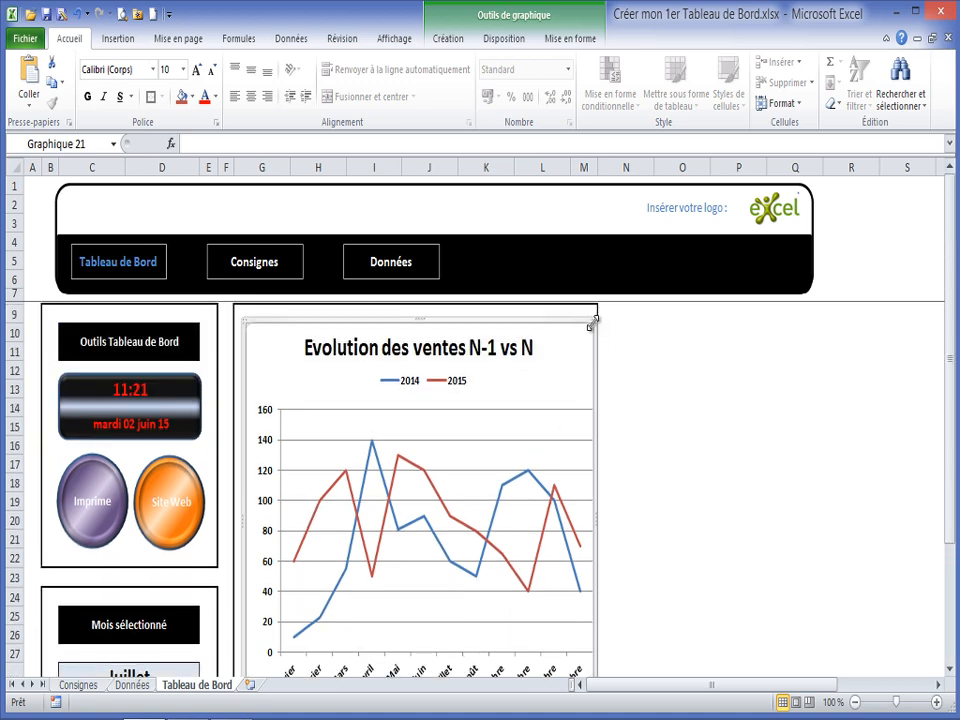
drag(593, 323, 582, 323)
drag(508, 319, 505, 311)
click(621, 388)
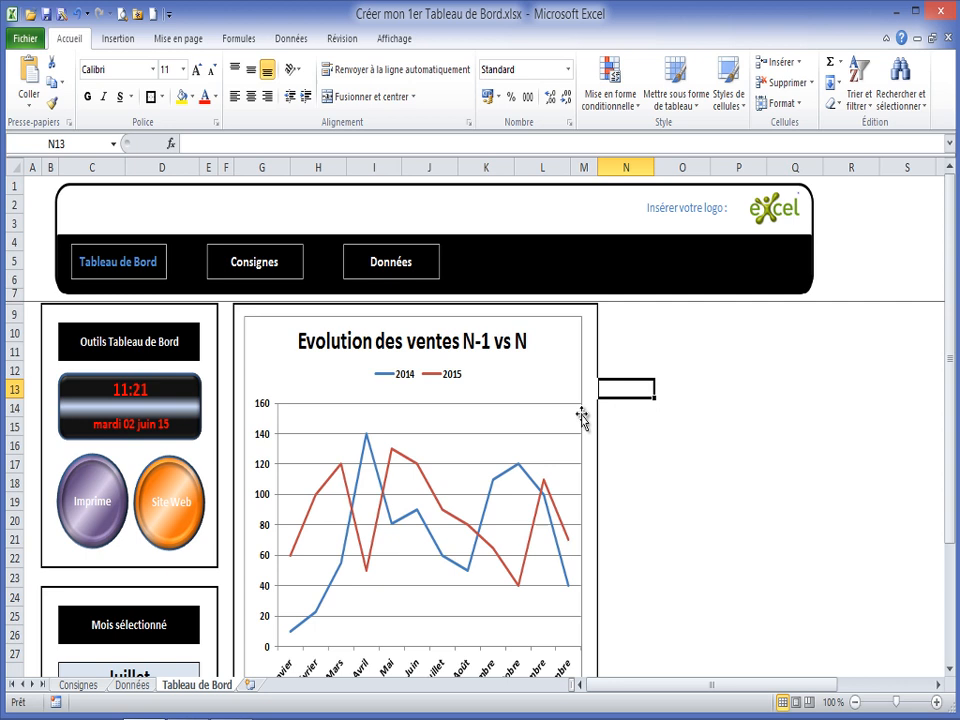
Remove the chart area's outline by setting its shape outline to Sans contour
click(465, 317)
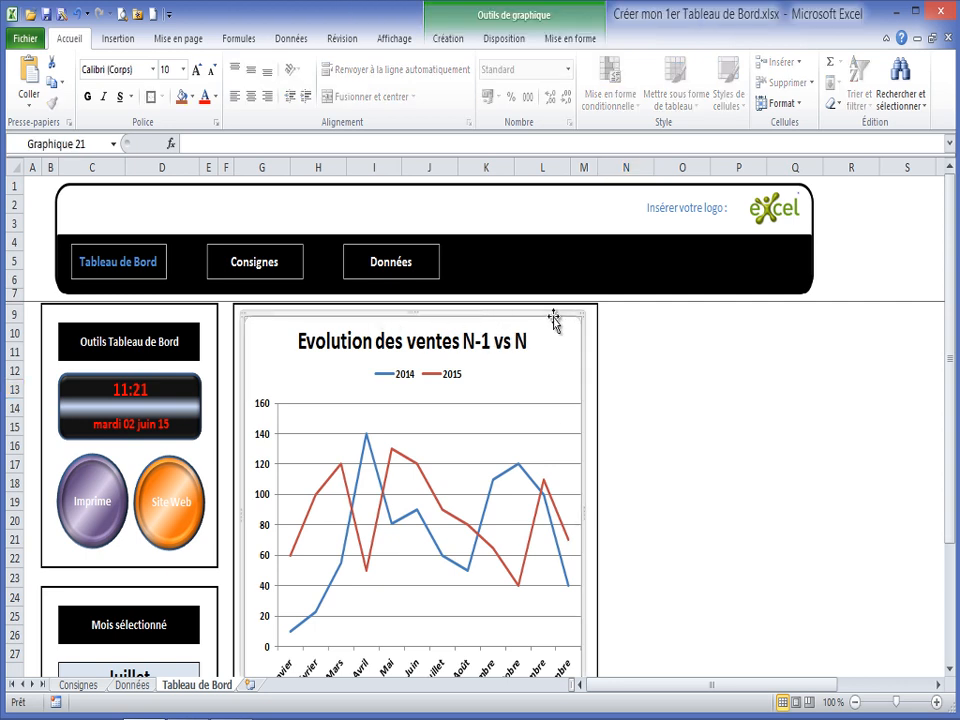
click(620, 367)
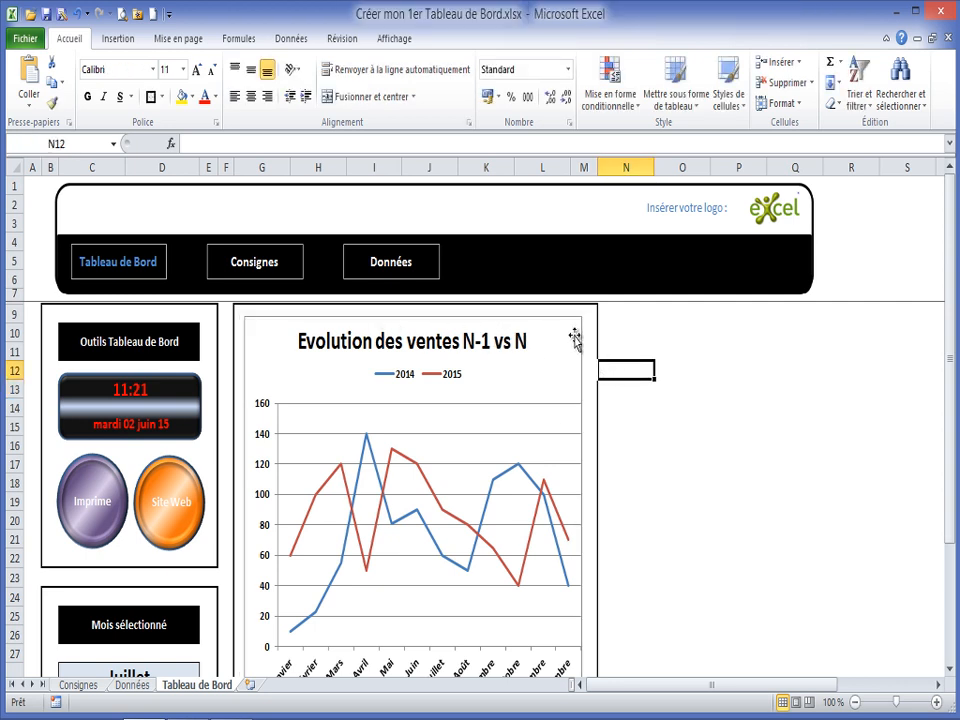
click(514, 316)
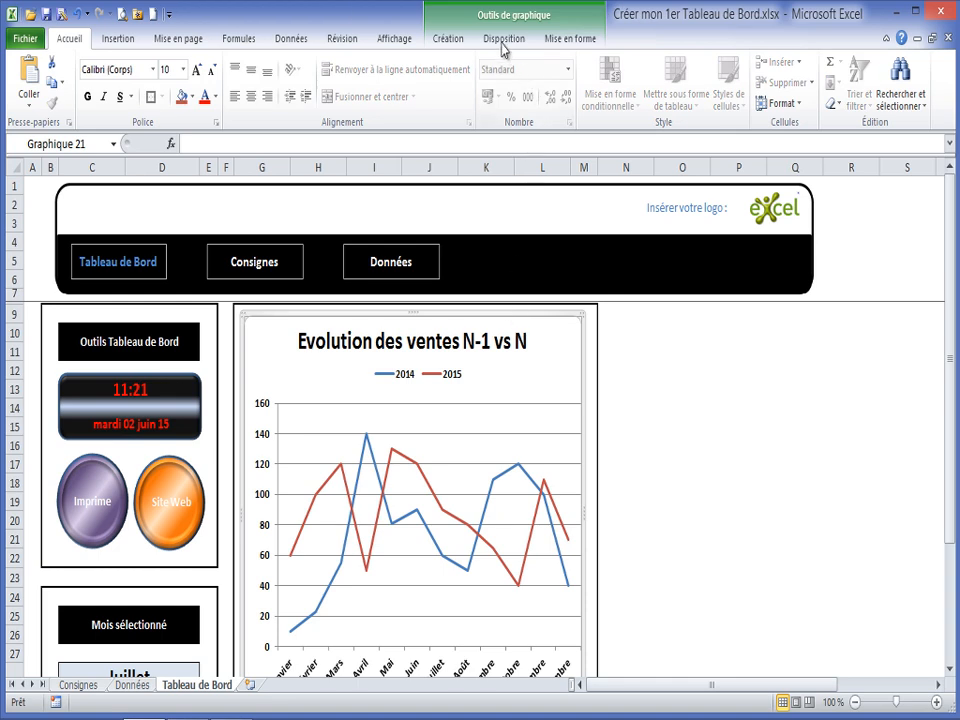
click(565, 38)
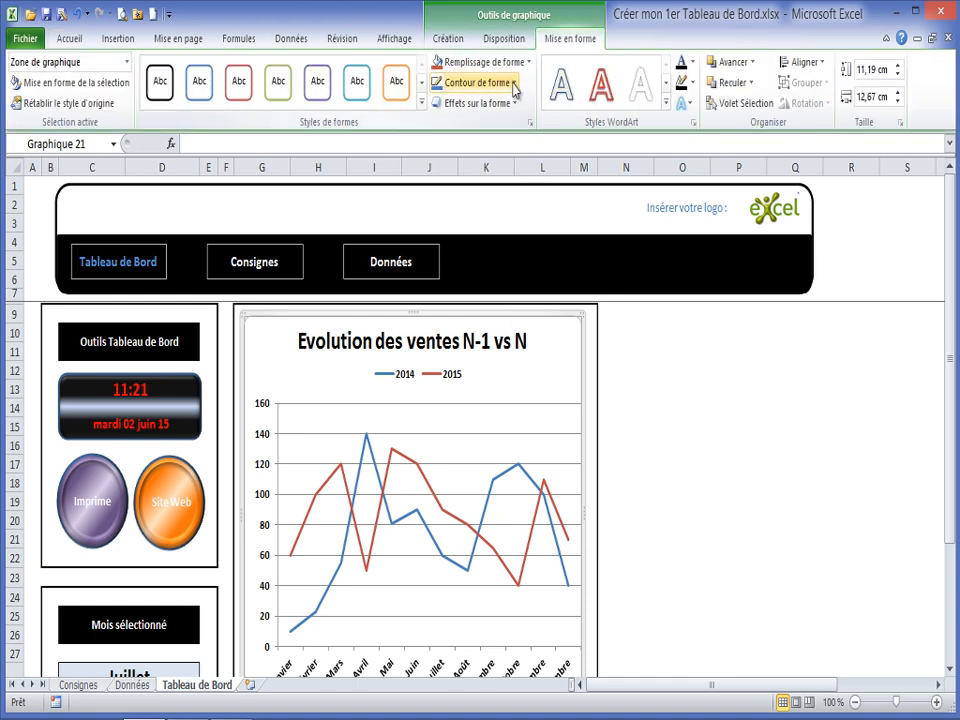
click(478, 82)
click(477, 259)
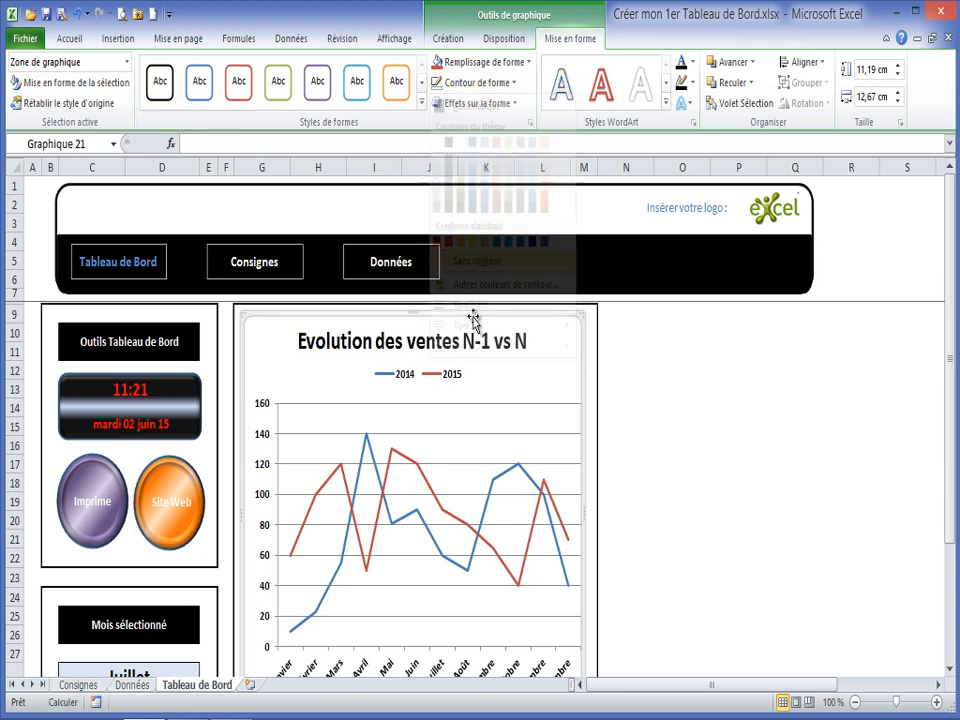
click(634, 366)
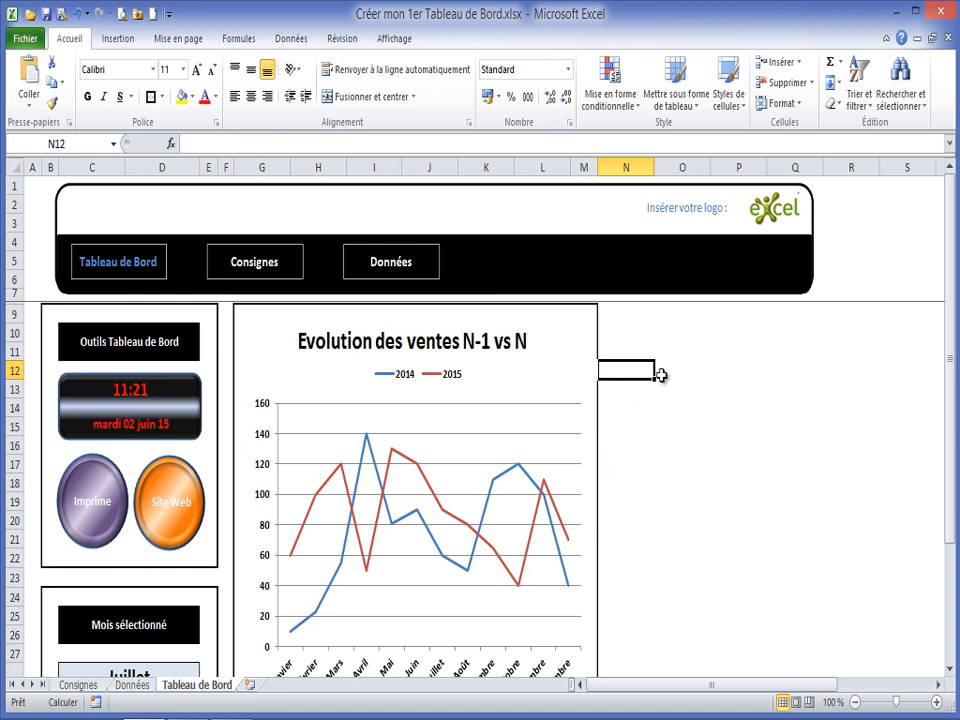
Fill the chart's plot area with a light grey theme colour
scroll(662, 375, down, 4)
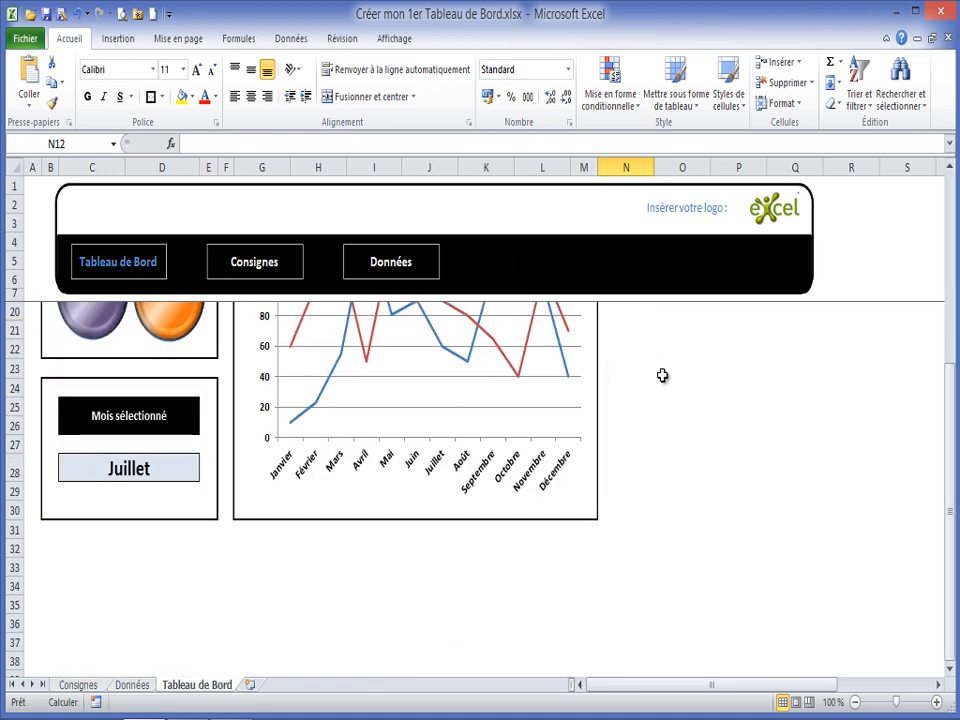
scroll(662, 375, up, 3)
scroll(662, 375, down, 1)
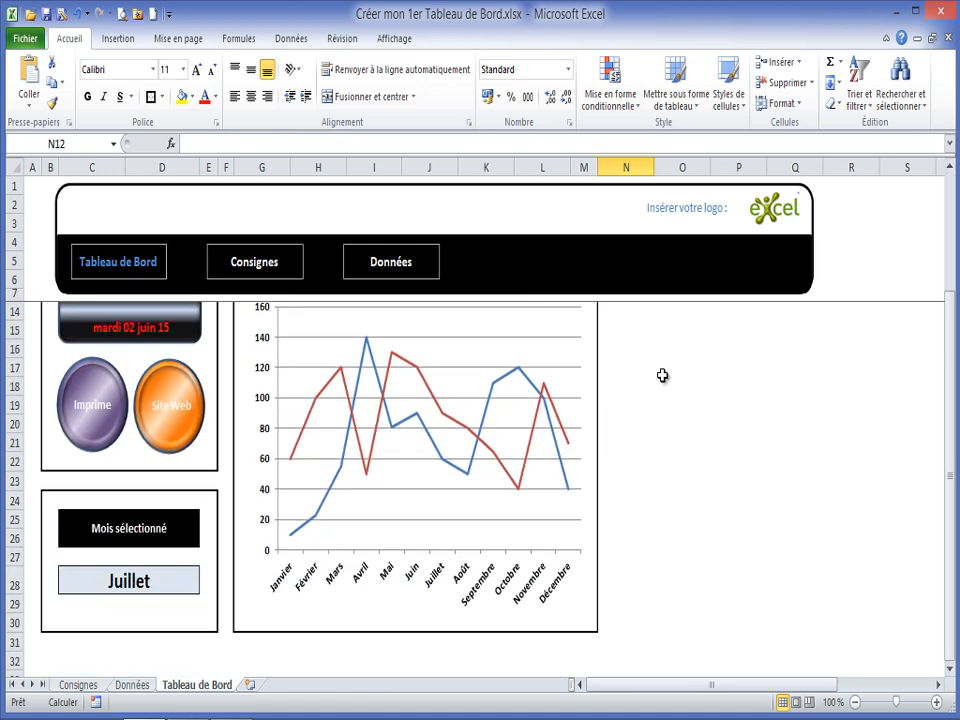
scroll(388, 379, up, 1)
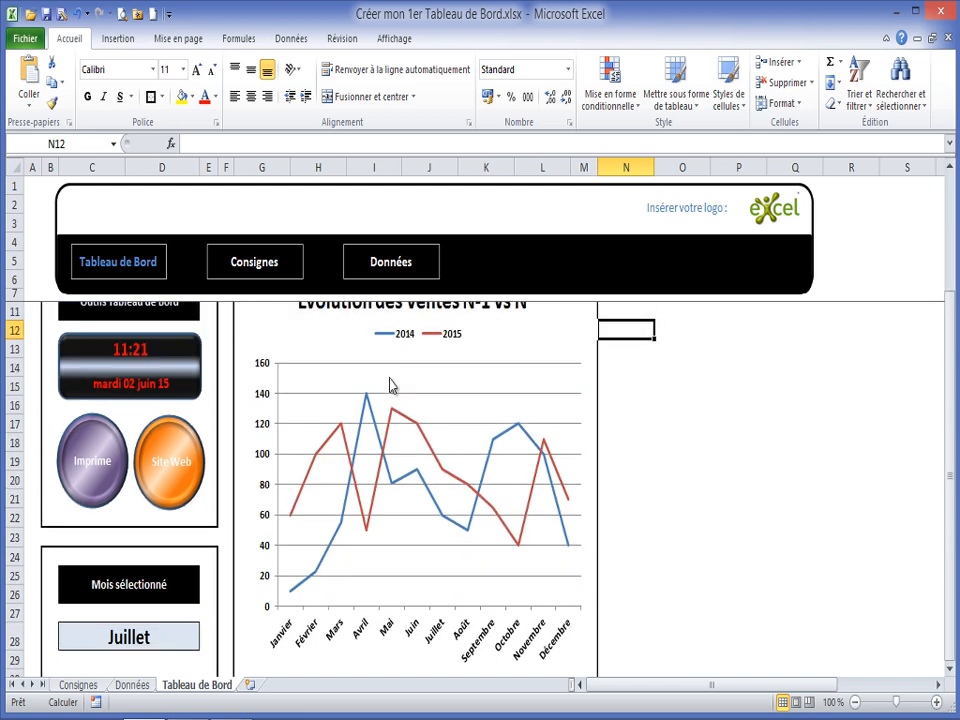
scroll(390, 382, down, 1)
scroll(390, 382, up, 1)
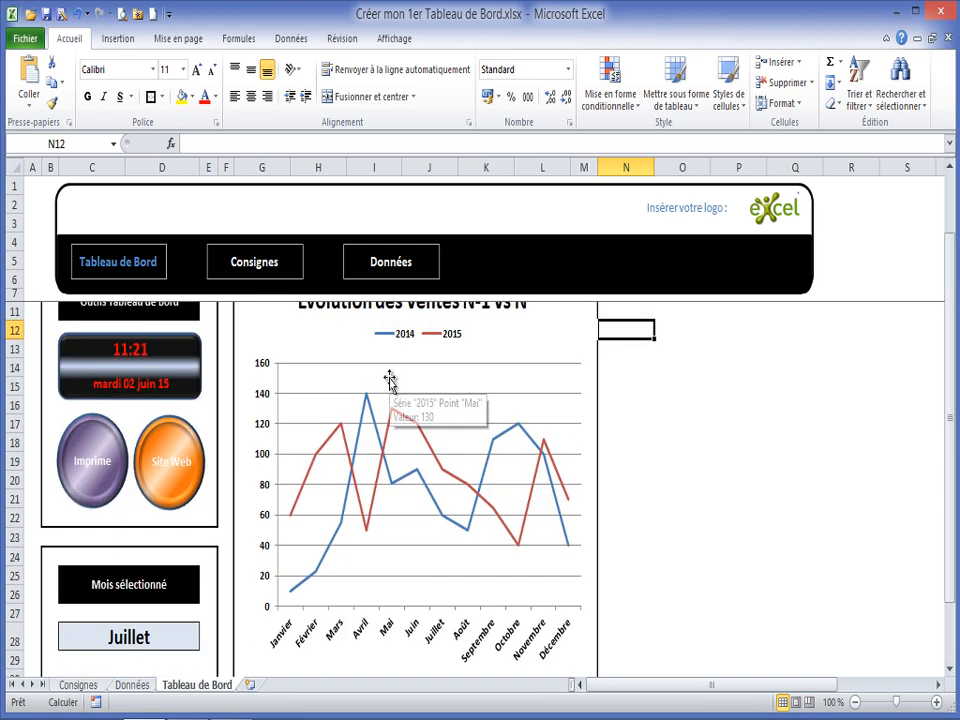
click(317, 381)
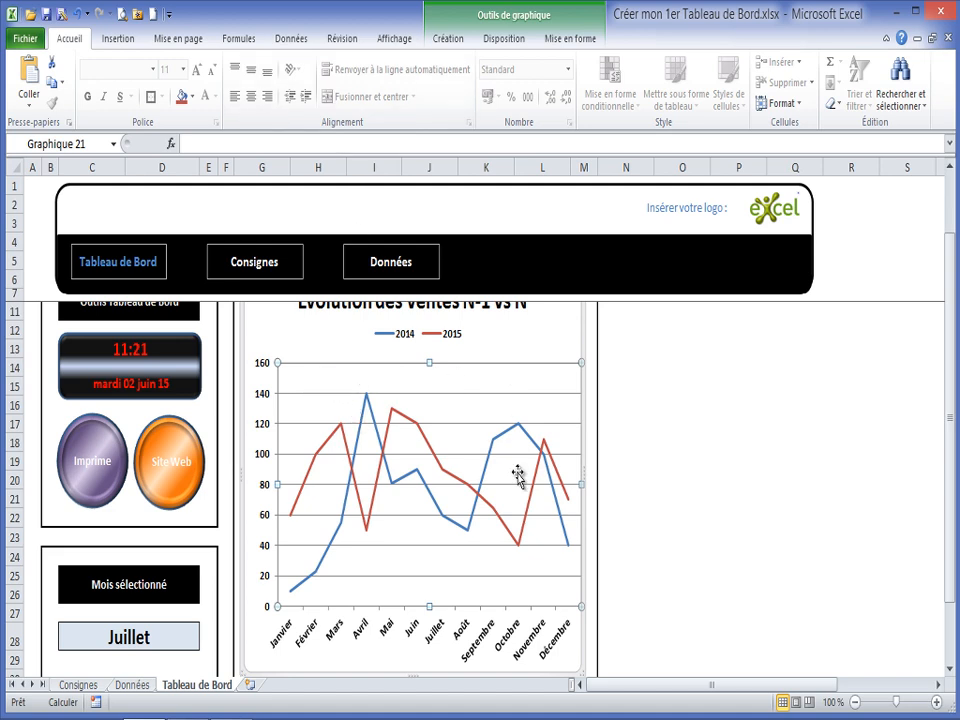
click(570, 38)
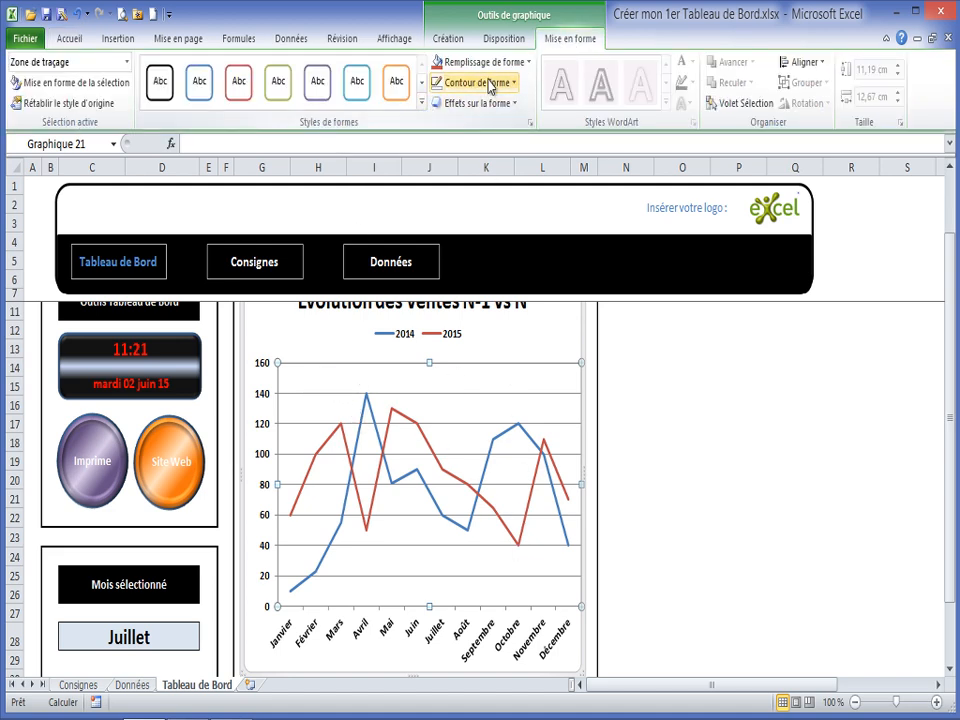
click(530, 62)
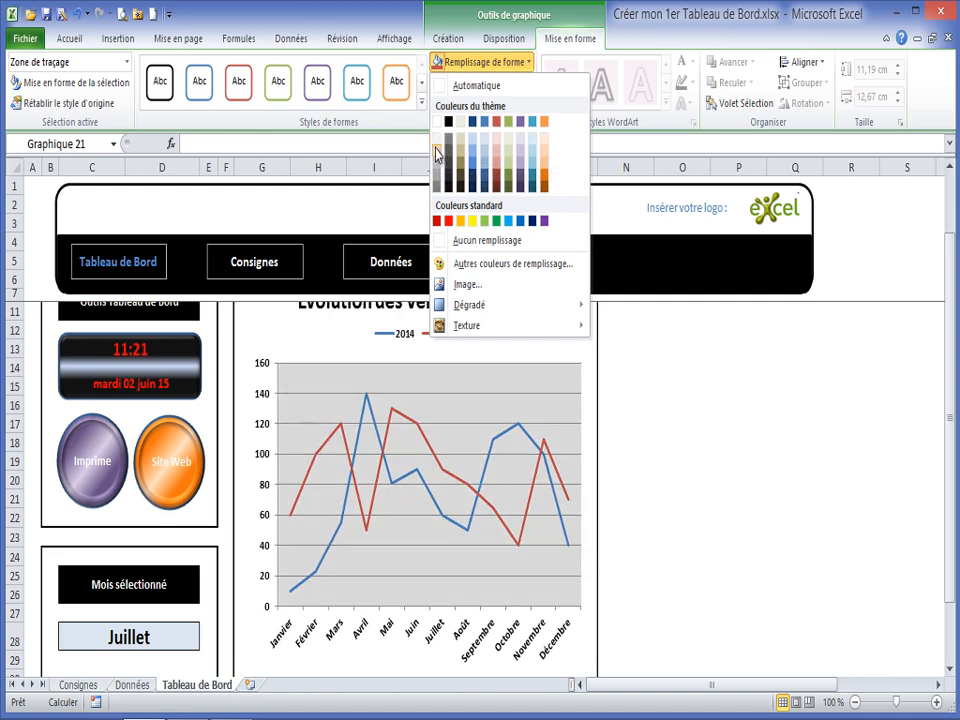
click(436, 153)
click(677, 496)
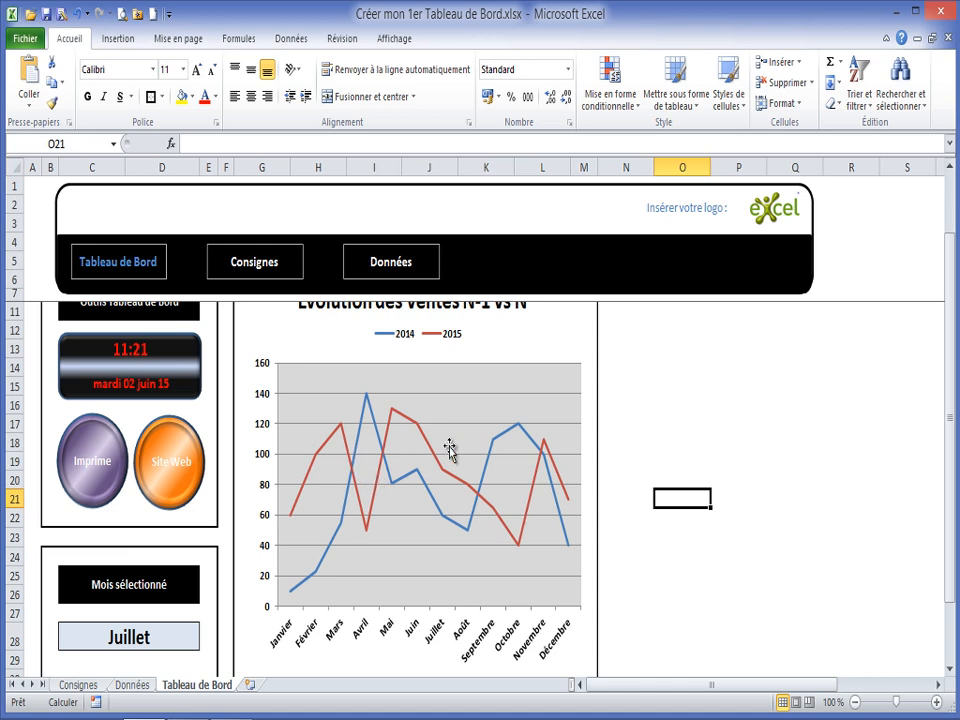
scroll(489, 452, up, 1)
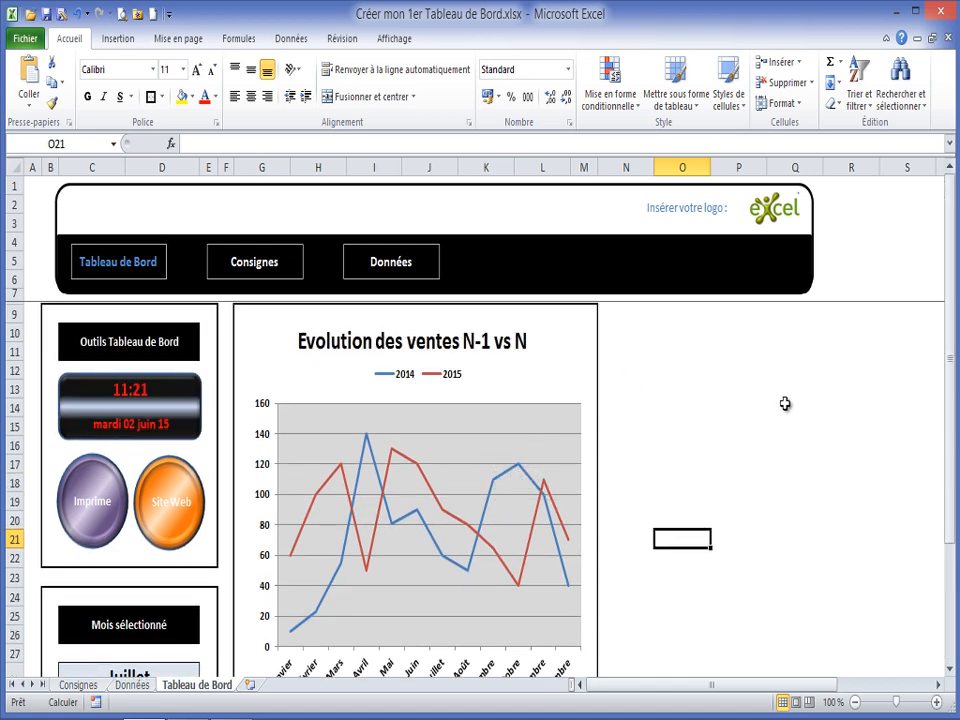
scroll(655, 404, down, 3)
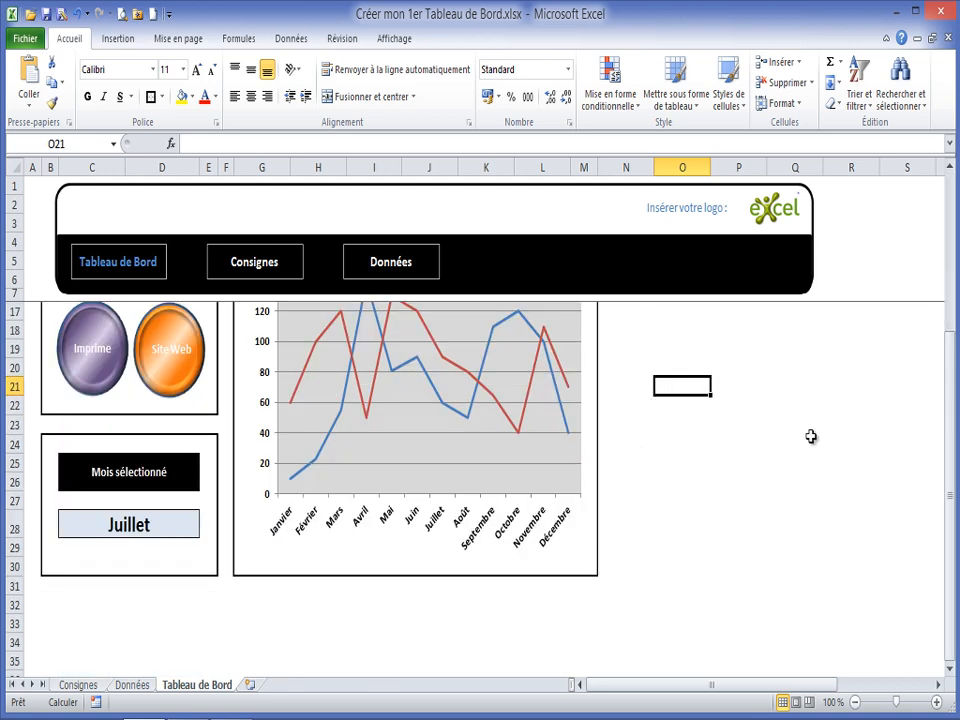
scroll(811, 436, up, 3)
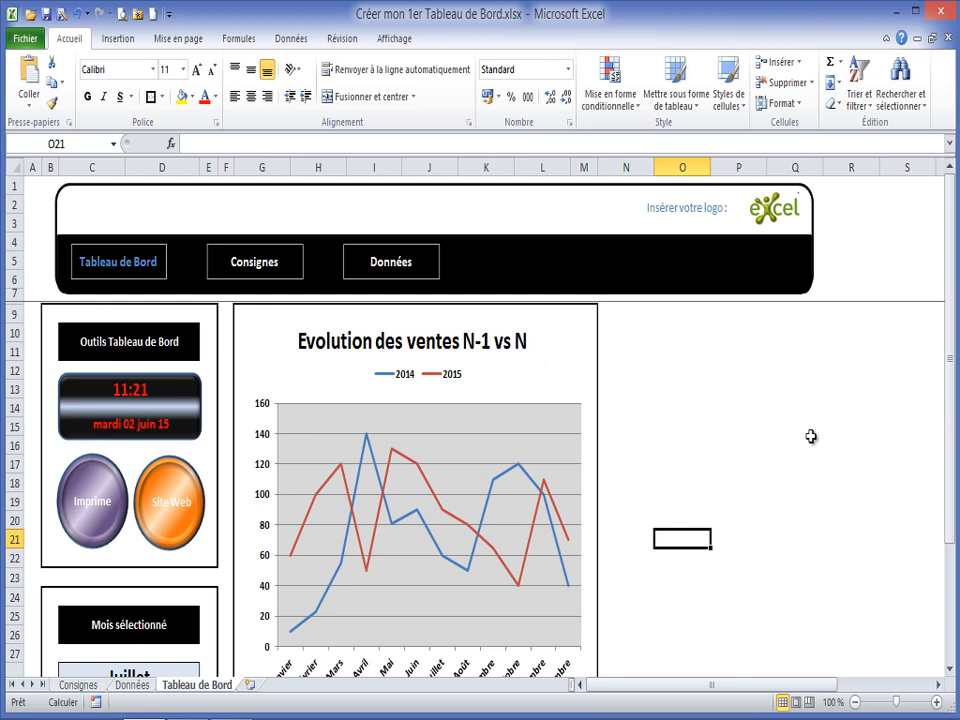
Select the Outils Tableau de Bord heading cell on the dashboard sheet
click(143, 354)
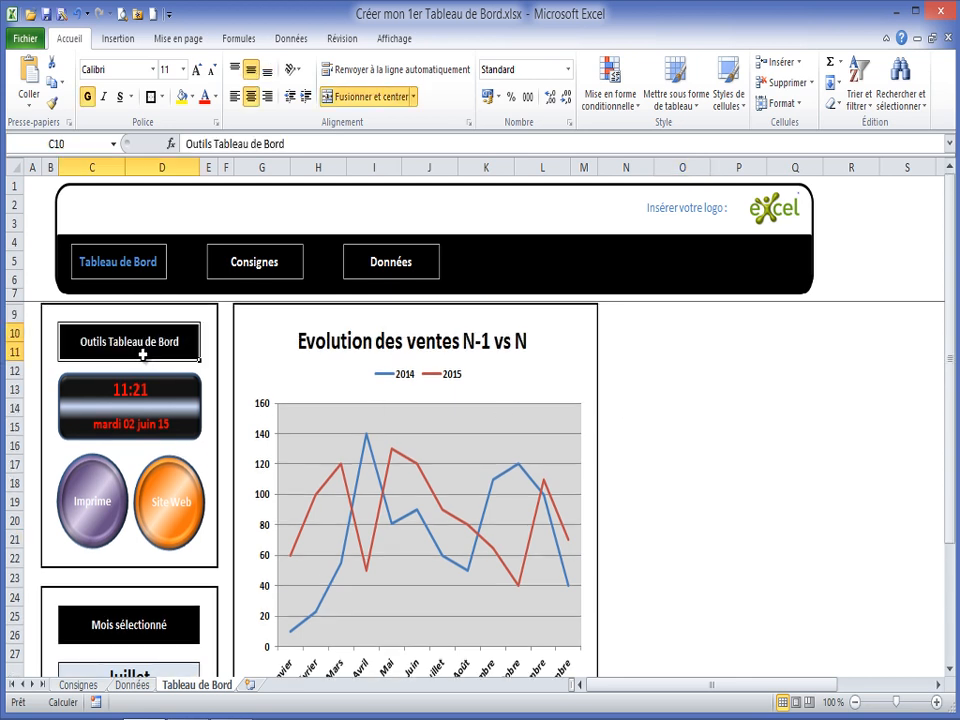
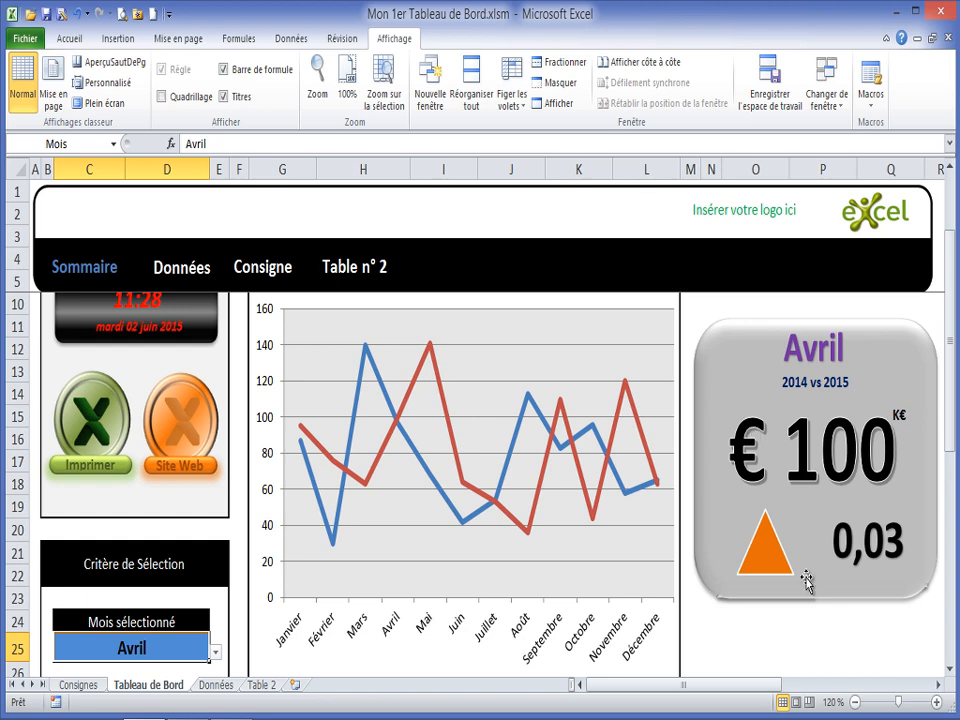
In Mon 1er Tableau de Bord.xlsm, move the Avril indicator group down slightly and examine its calculation table on the Données sheet
click(808, 580)
mouse_move(814, 583)
mouse_down()
mouse_move(820, 630)
mouse_move(814, 529)
mouse_move(816, 596)
mouse_up()
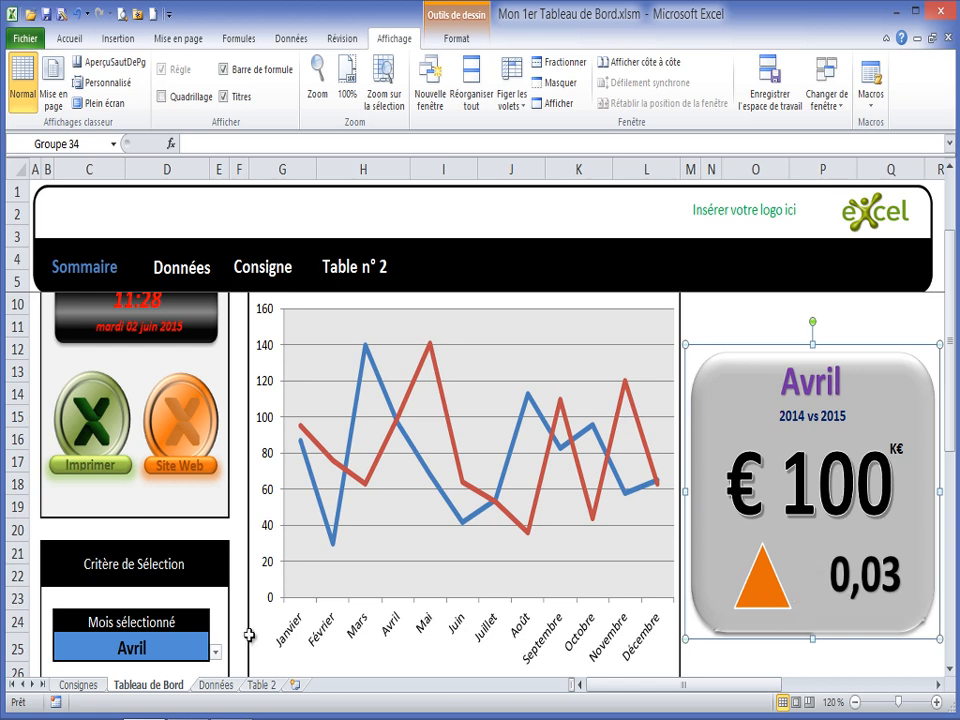
click(216, 688)
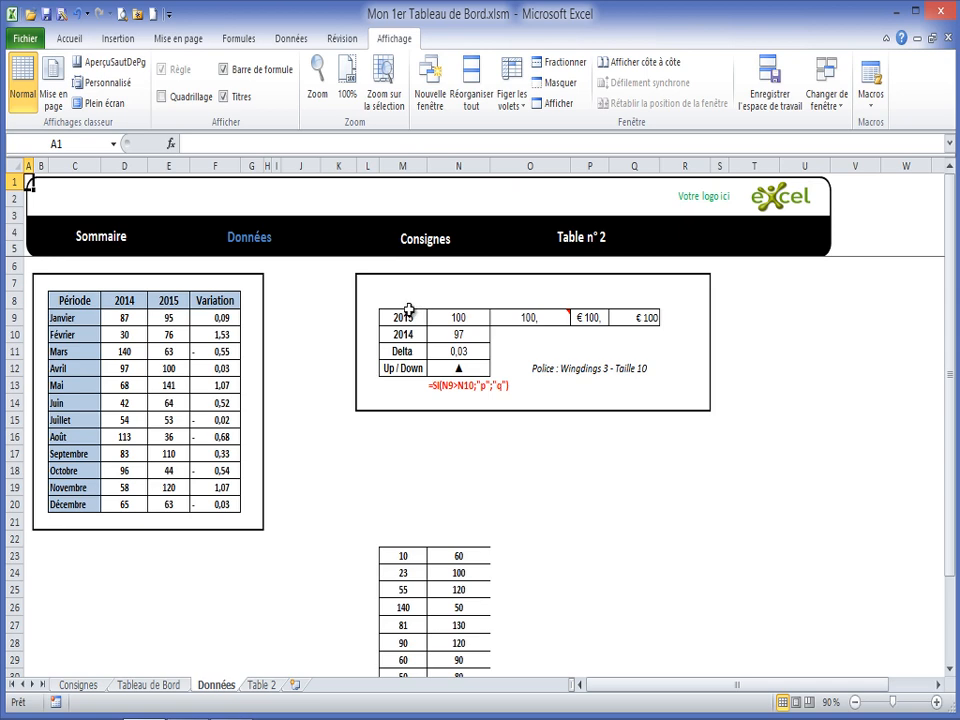
click(155, 687)
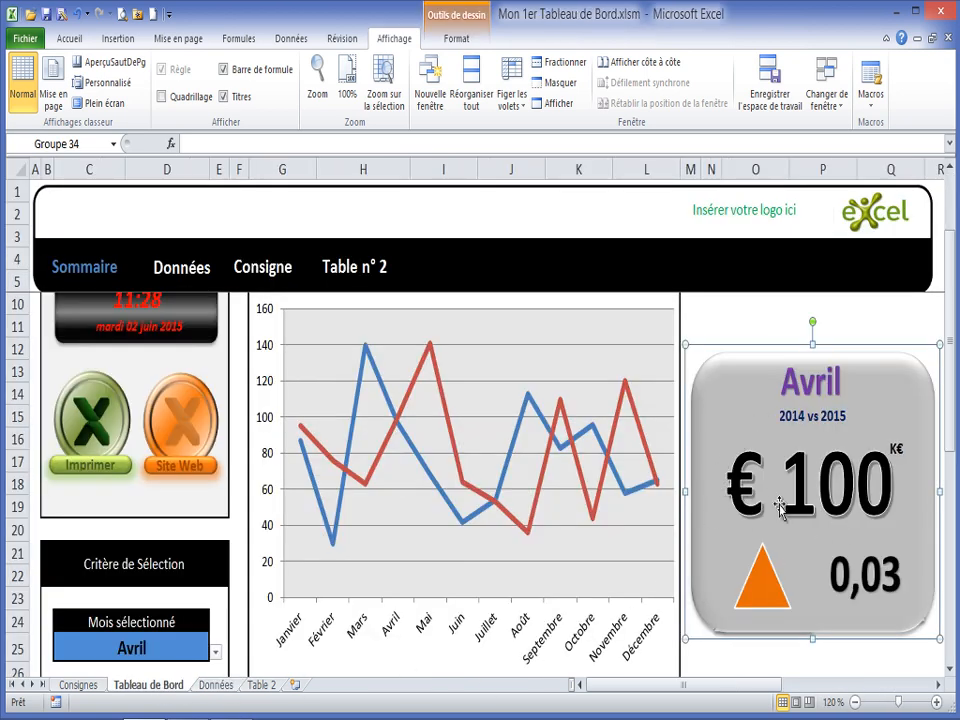
click(216, 686)
click(165, 684)
Switch to the workbook Créer mon 1er Tableau de Bord.xlsx and show its Données sheet at 90% zoom
click(826, 95)
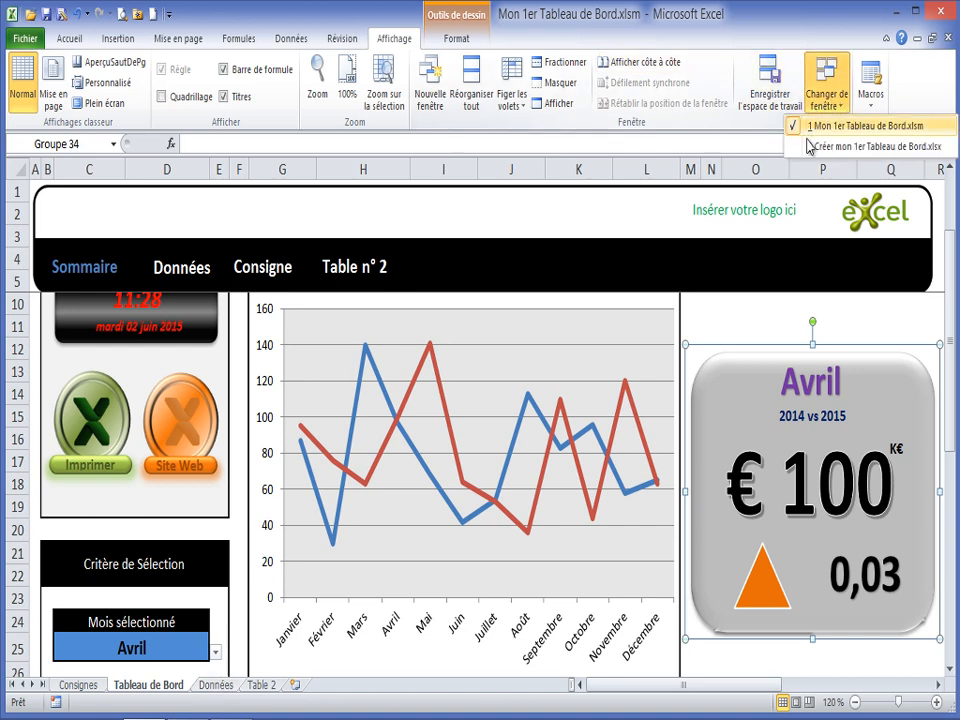
click(840, 146)
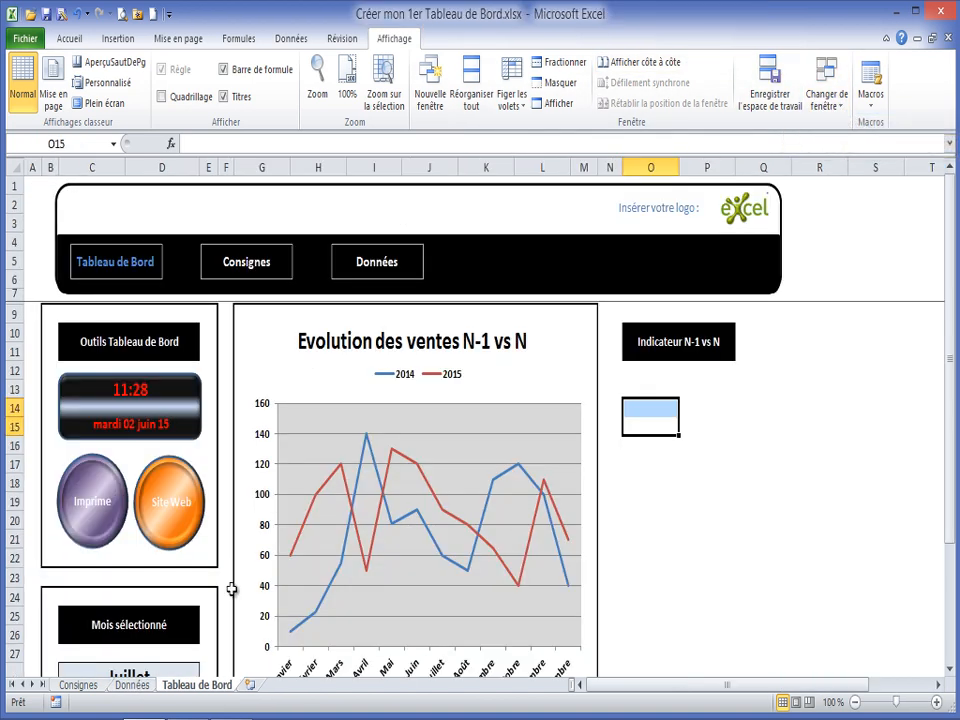
click(136, 687)
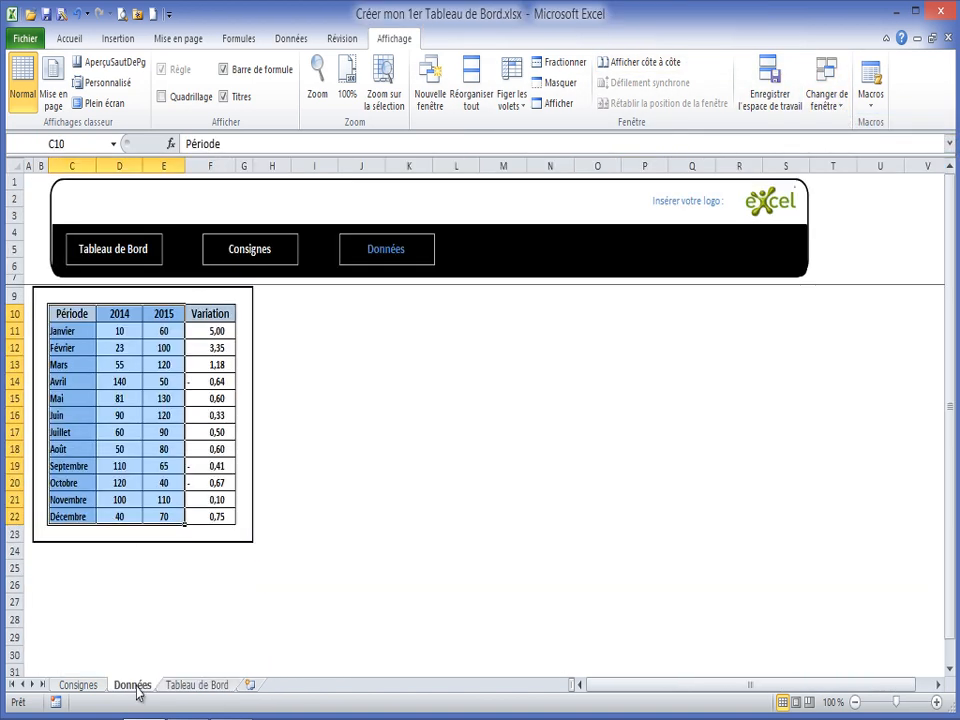
click(332, 324)
scroll(333, 325, down, 2)
scroll(333, 325, up, 2)
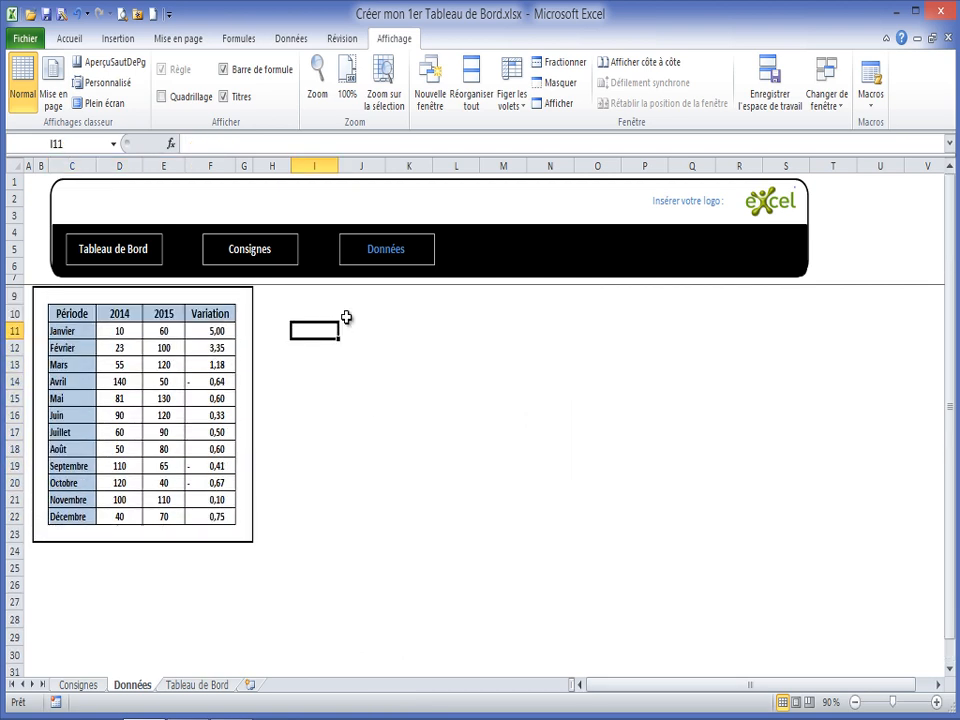
Enter the header Année in J10 and 2014 in K10 of the Données sheet
click(345, 316)
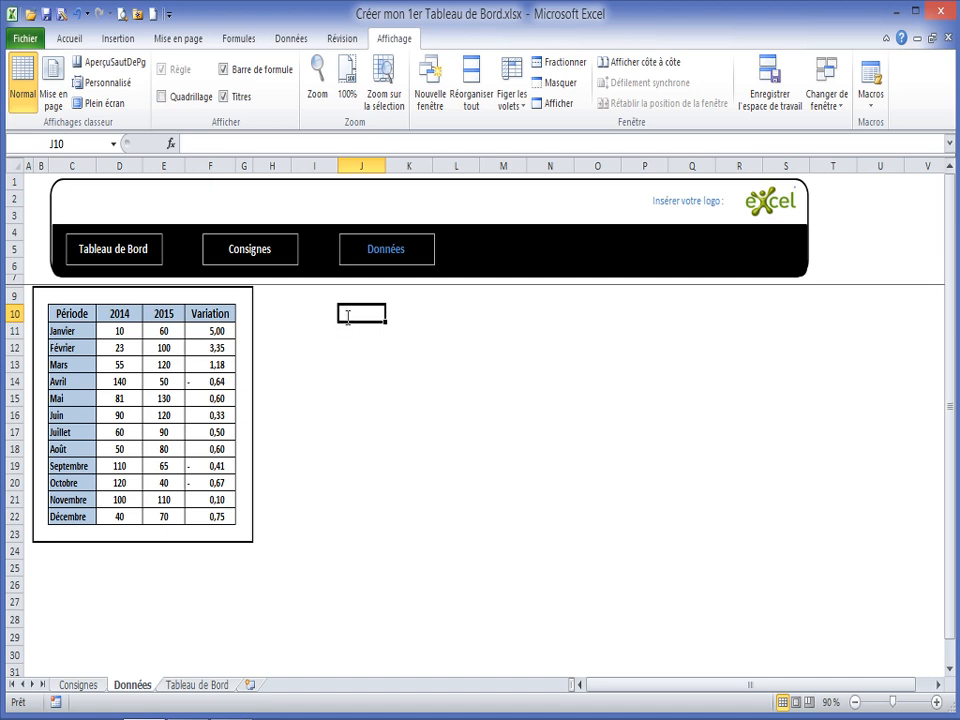
text(Année)
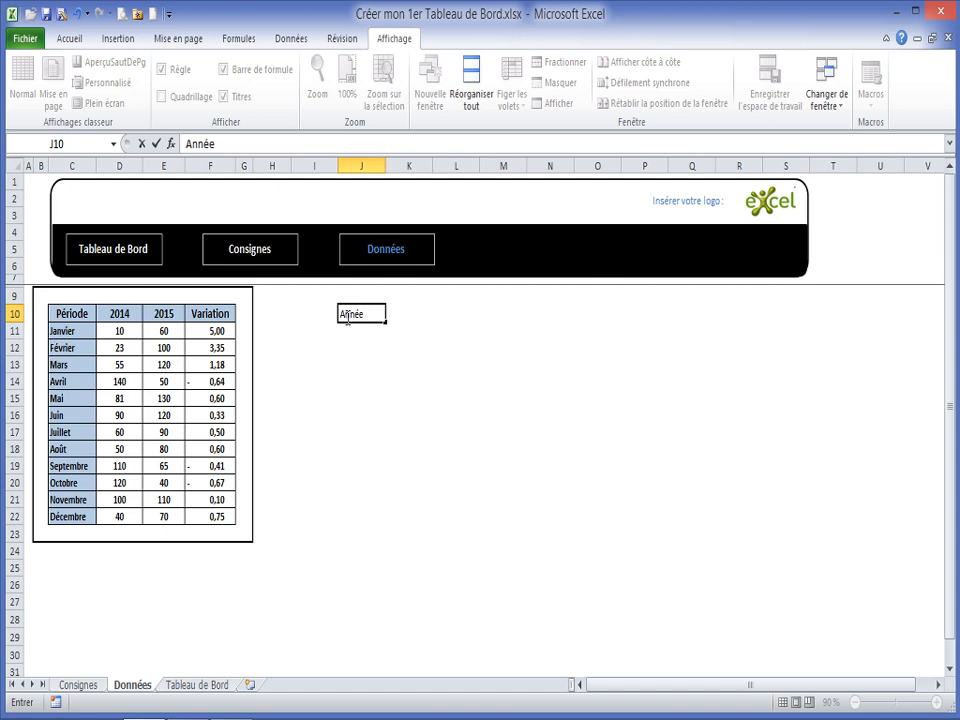
key(Tab)
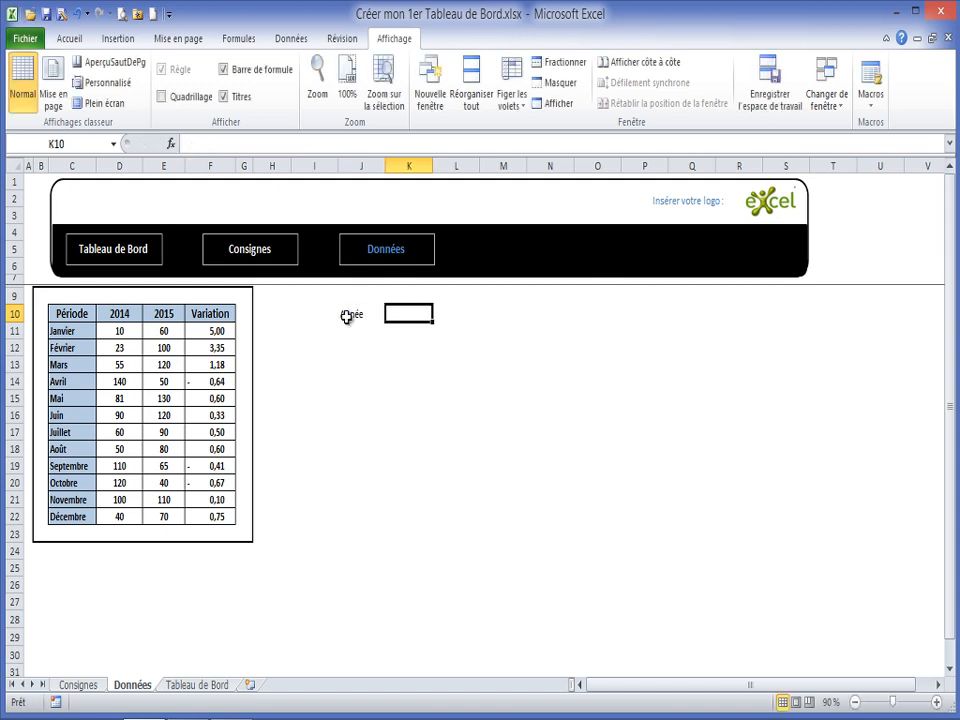
text(2)
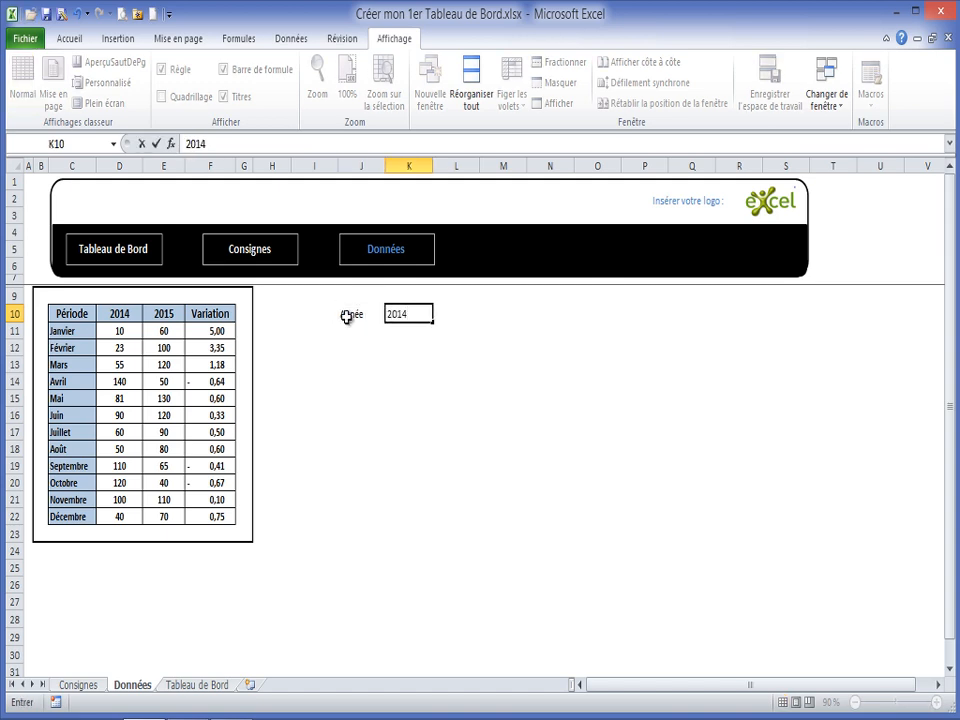
text(014)
click(400, 333)
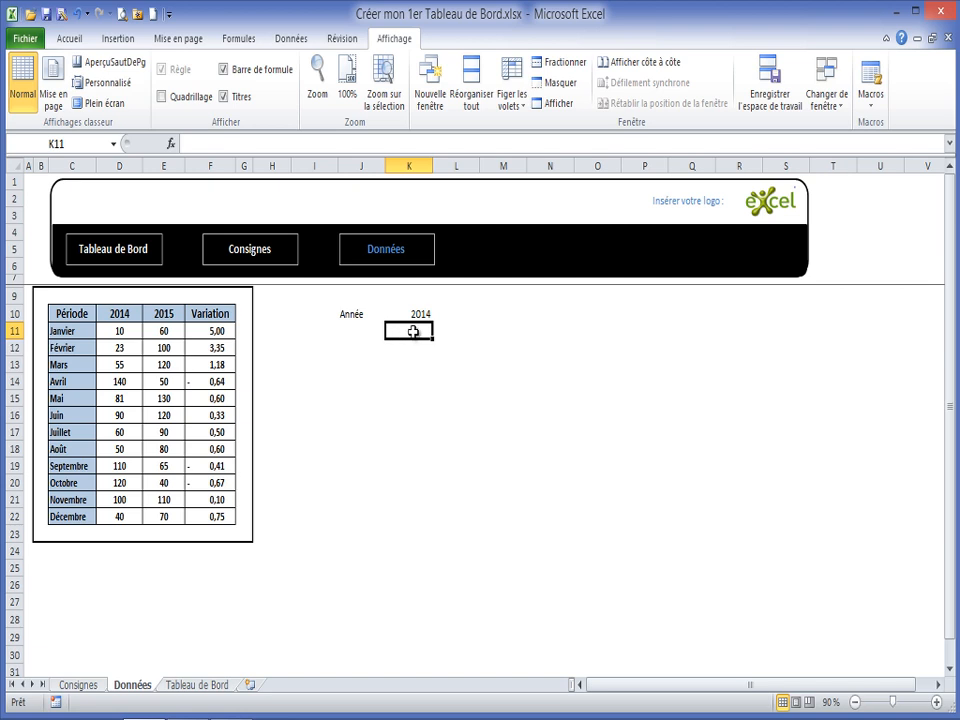
Complete the header row with 2015 in L10 and Delta in M10
click(476, 316)
text(2015)
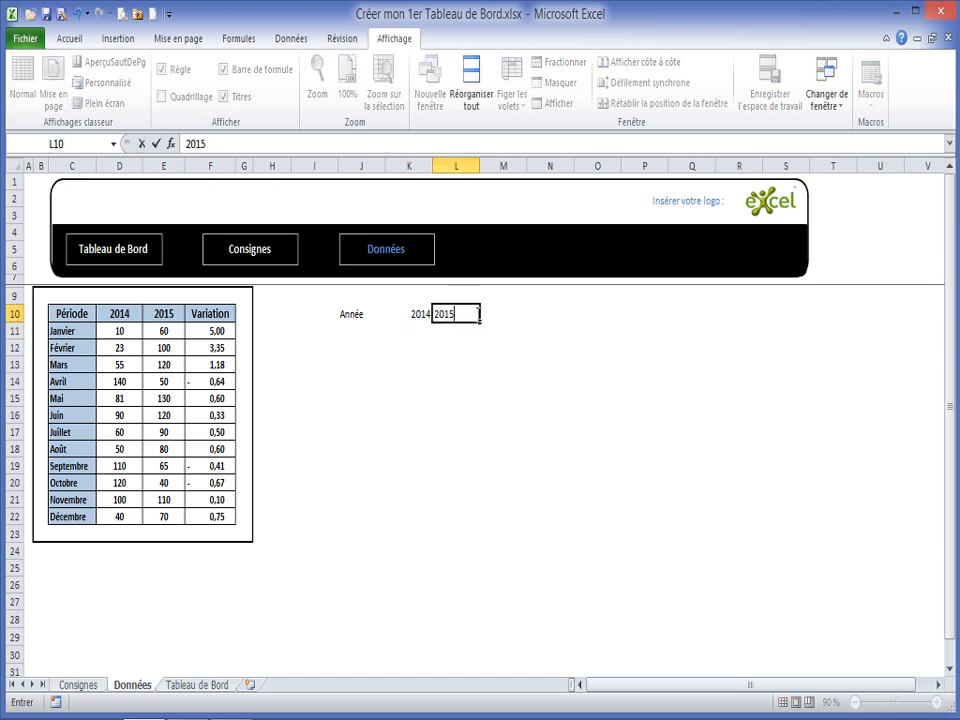
key(Return)
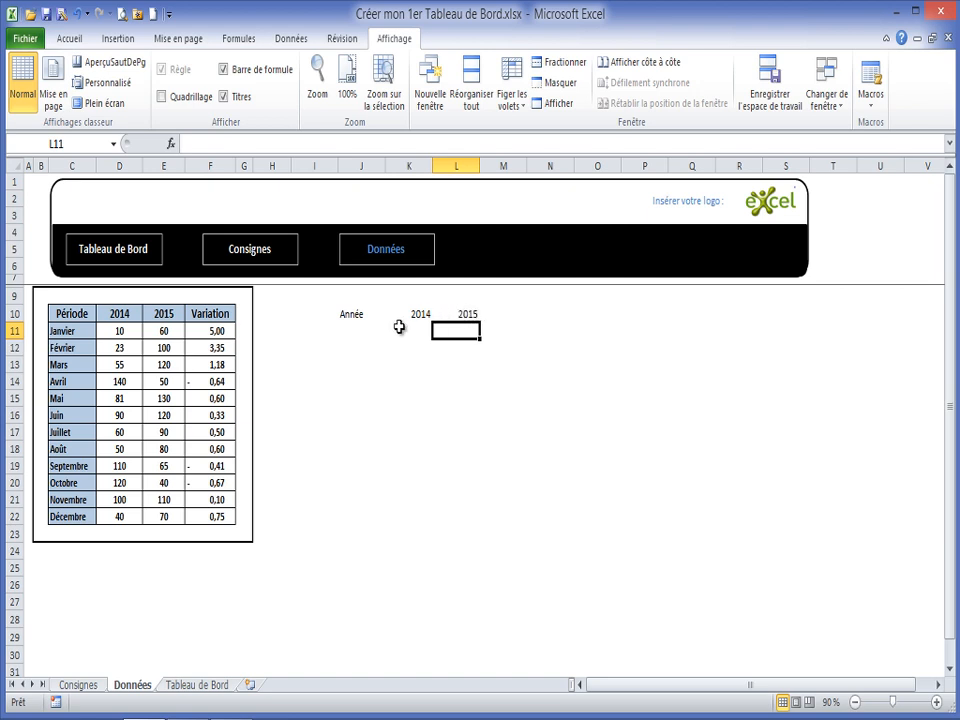
click(520, 317)
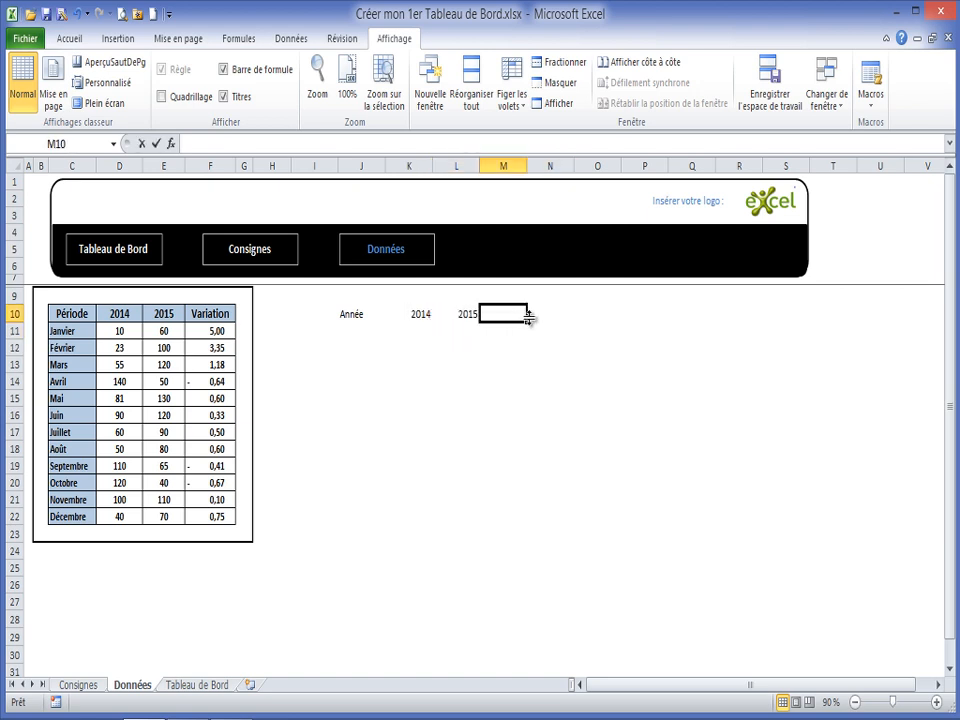
text(Delt)
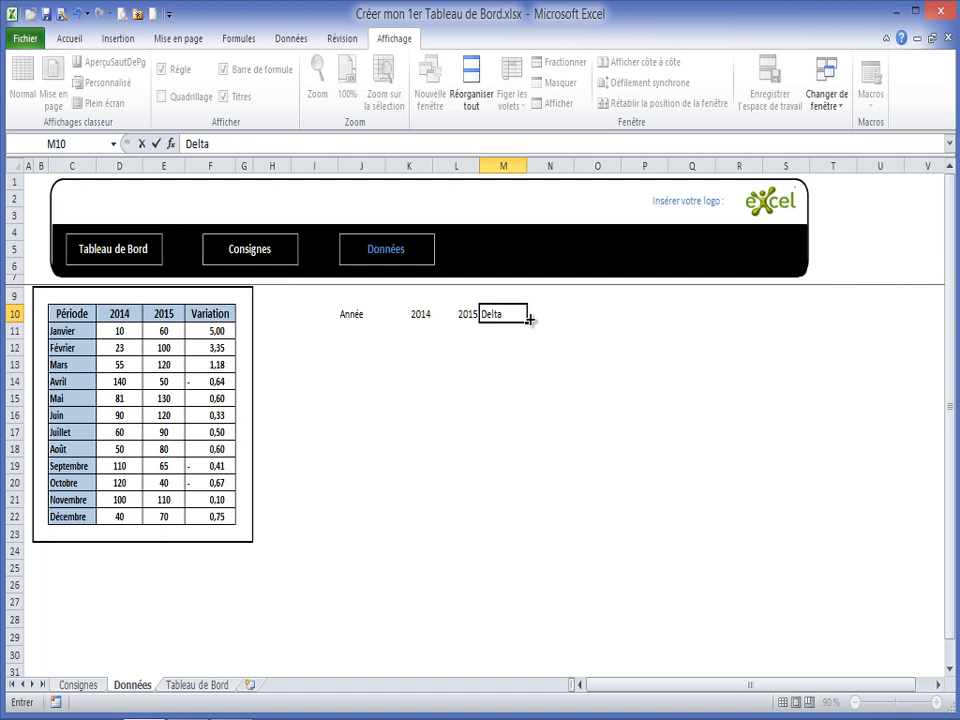
text(a)
key(Return)
click(422, 327)
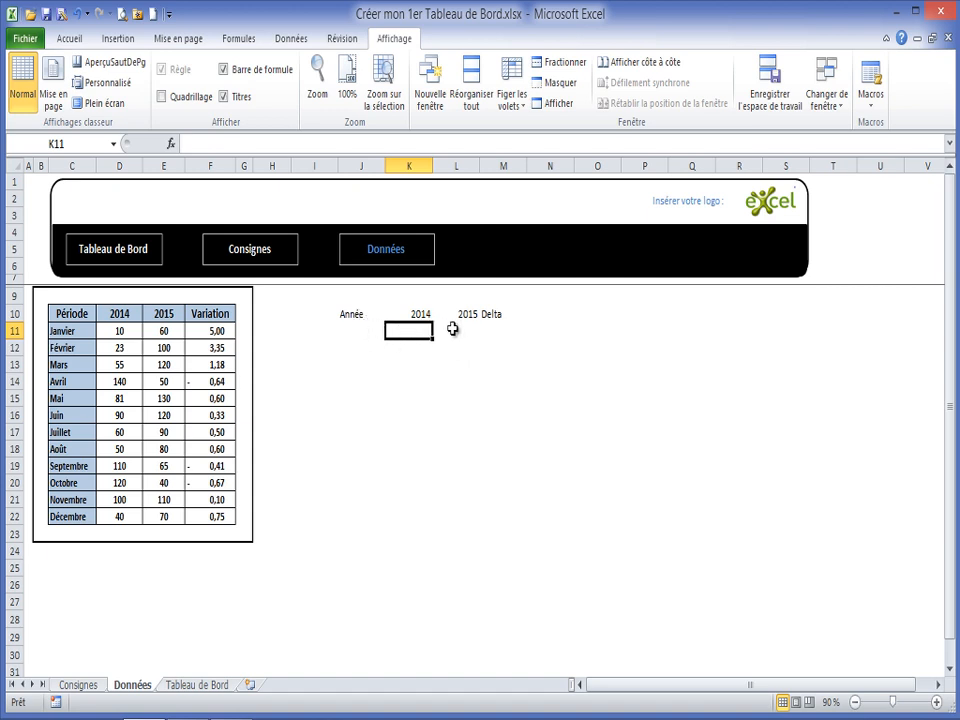
click(452, 328)
click(492, 316)
click(426, 330)
Choose Août as the selected month in cell C28 of the Tableau de Bord sheet
click(176, 688)
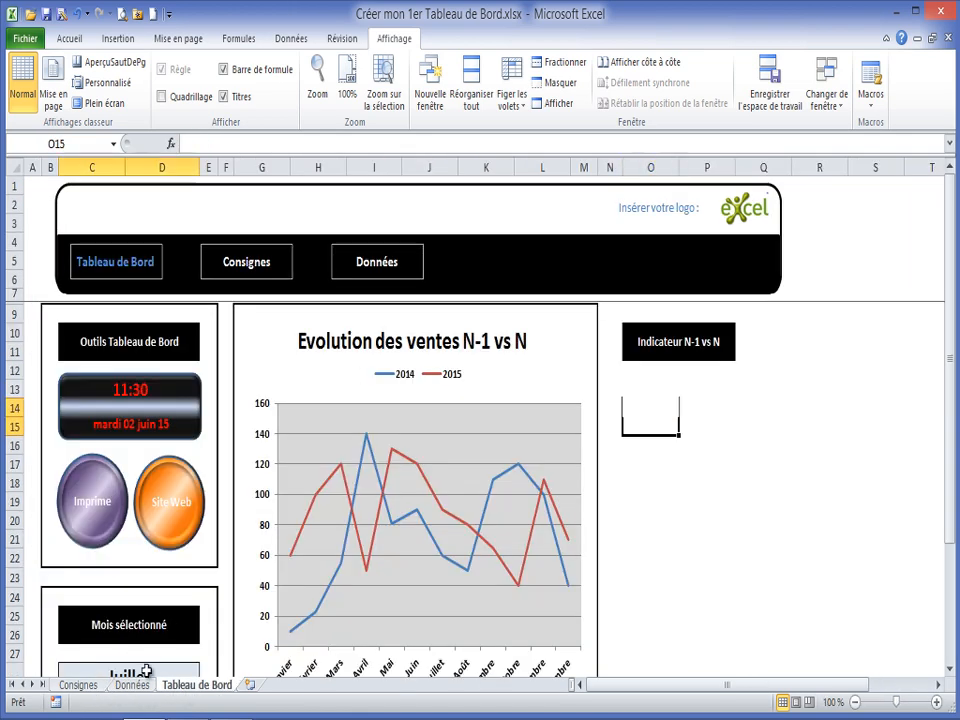
click(146, 668)
click(205, 640)
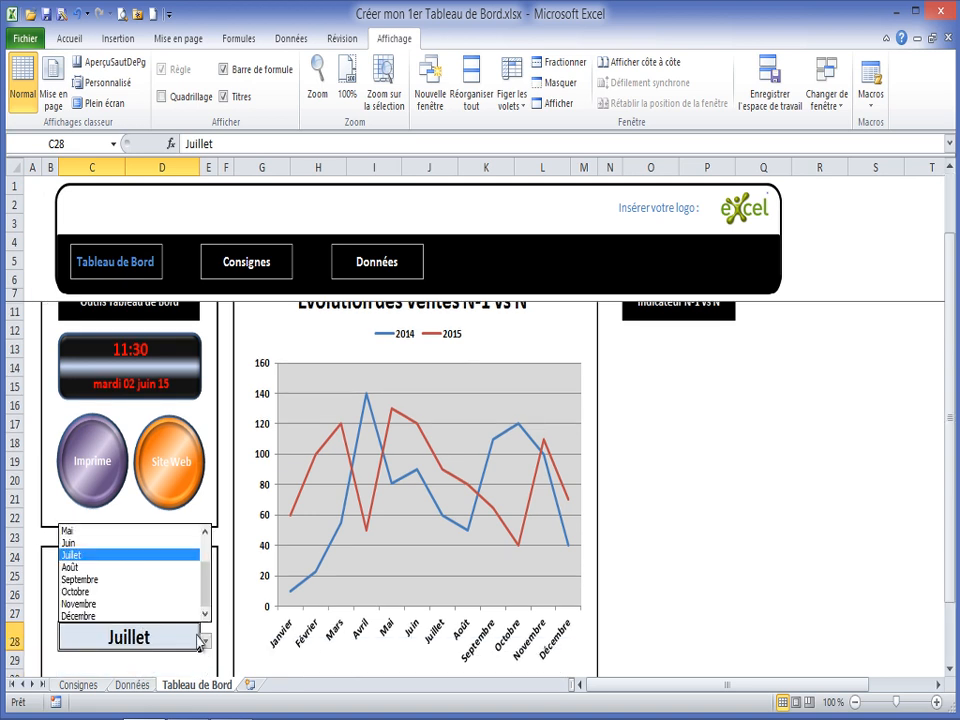
click(68, 567)
scroll(711, 478, up, 1)
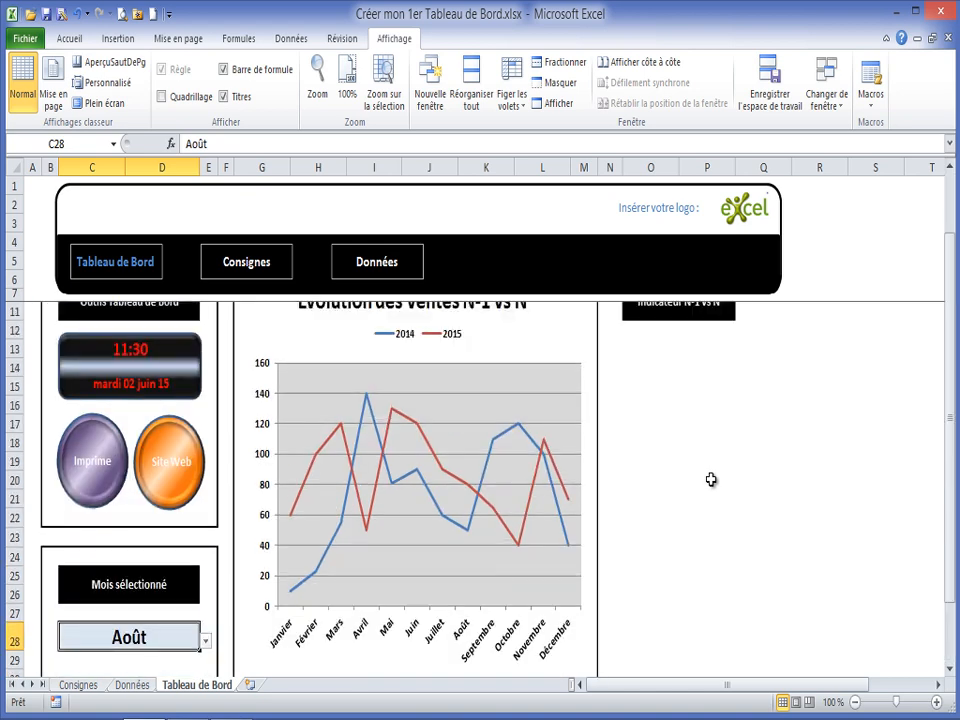
scroll(711, 478, down, 2)
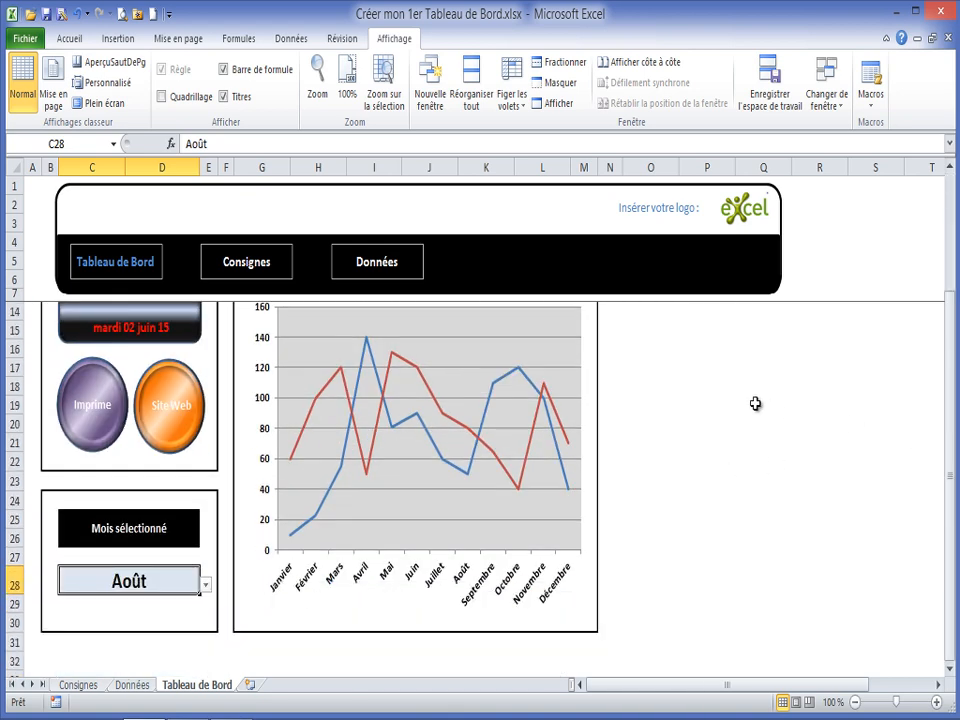
click(132, 685)
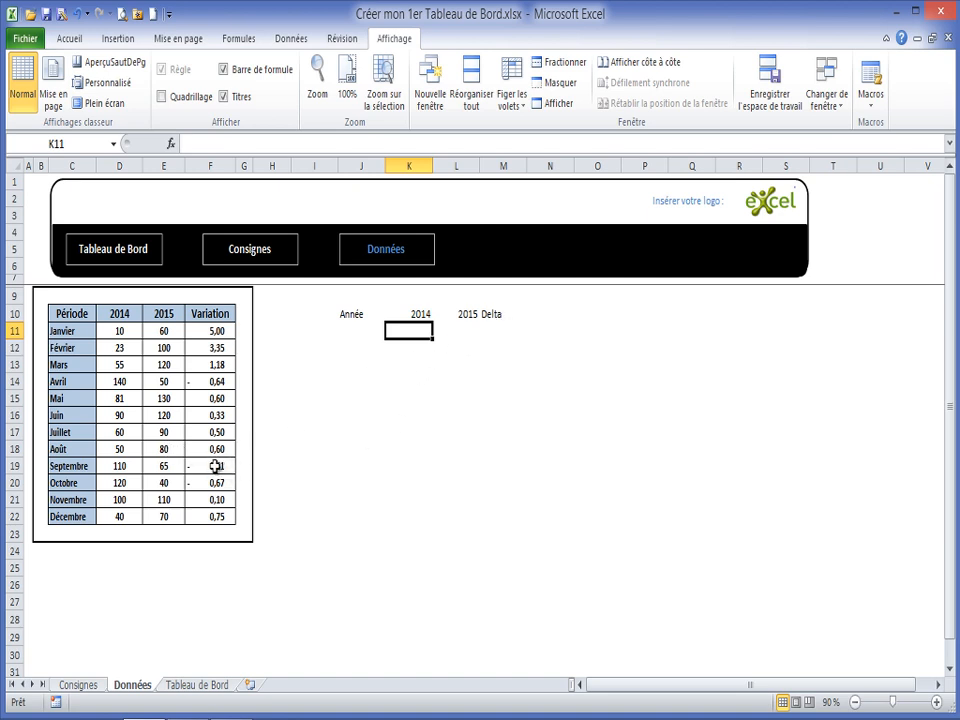
click(482, 334)
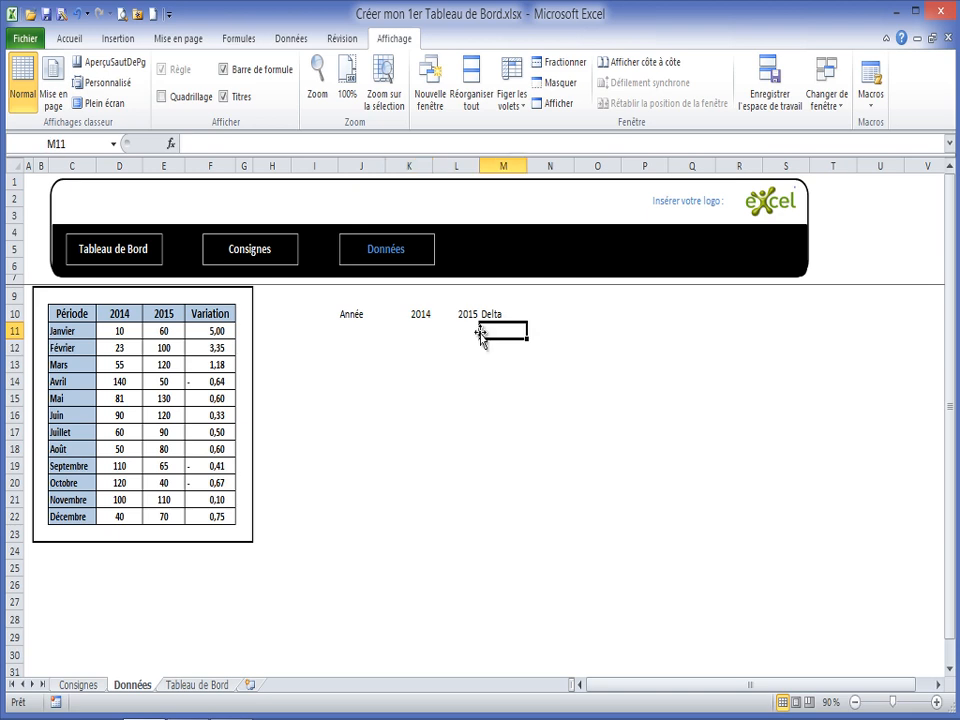
click(485, 314)
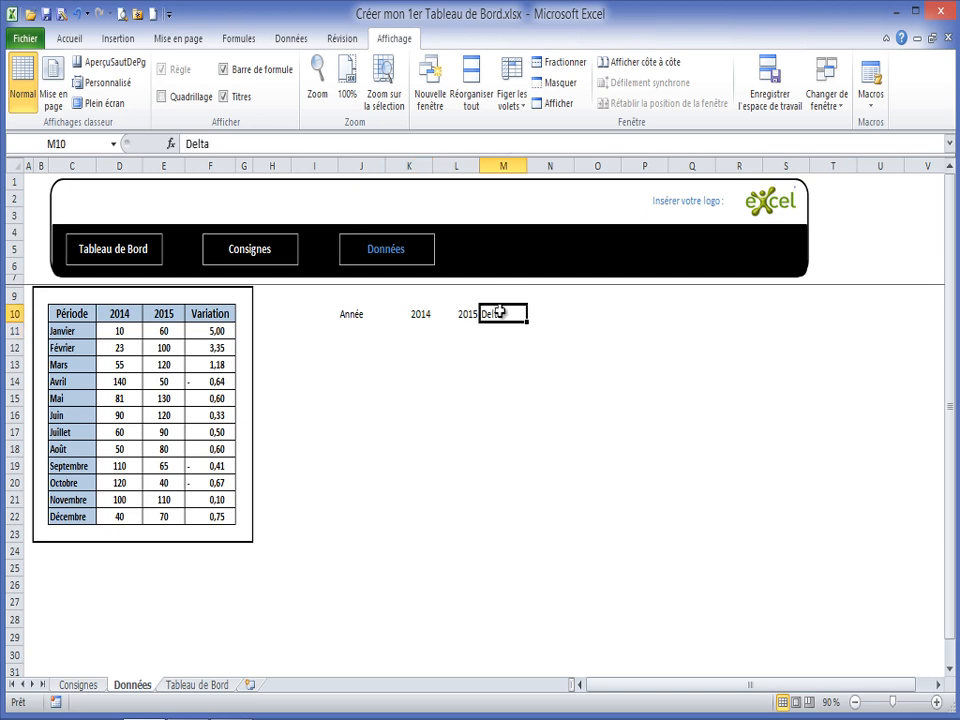
click(422, 331)
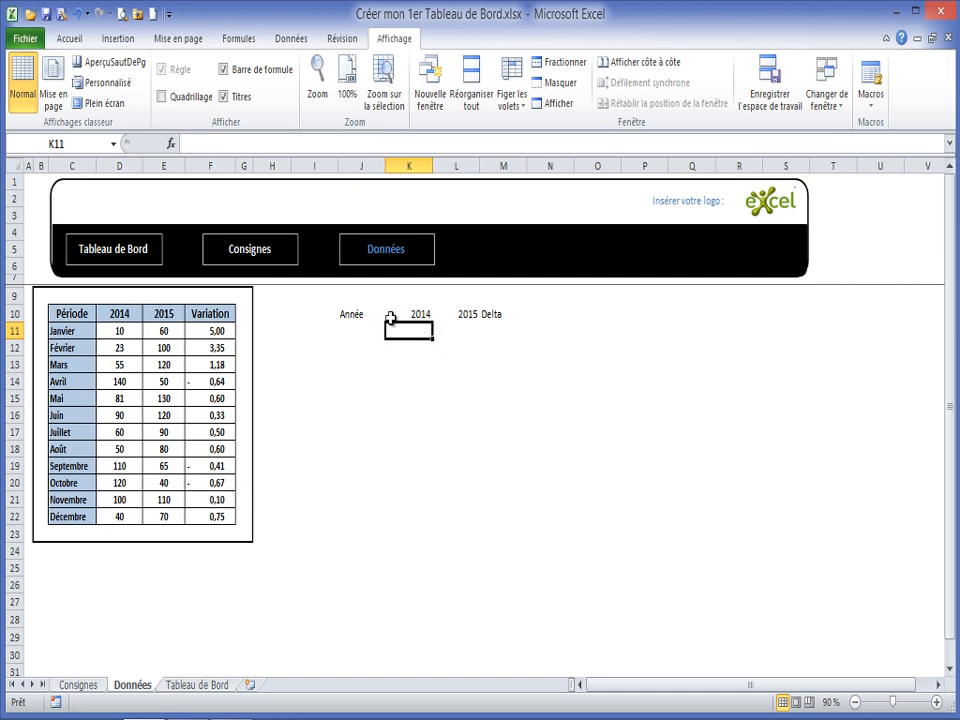
Name the month selection cell C28 on the Tableau de Bord sheet MoisSelectionné
click(195, 685)
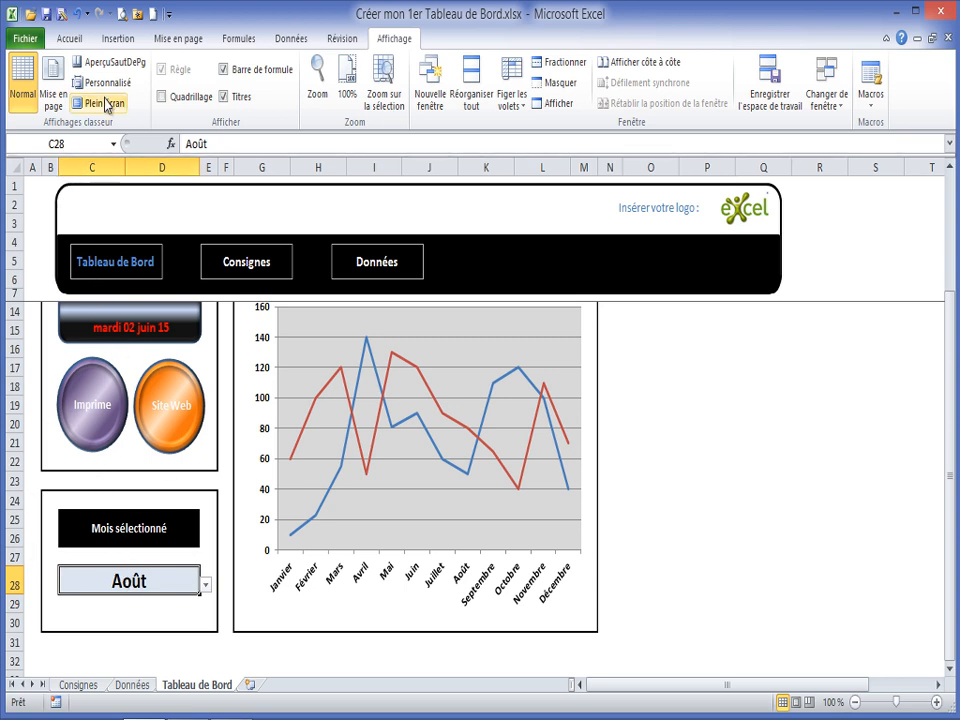
click(75, 141)
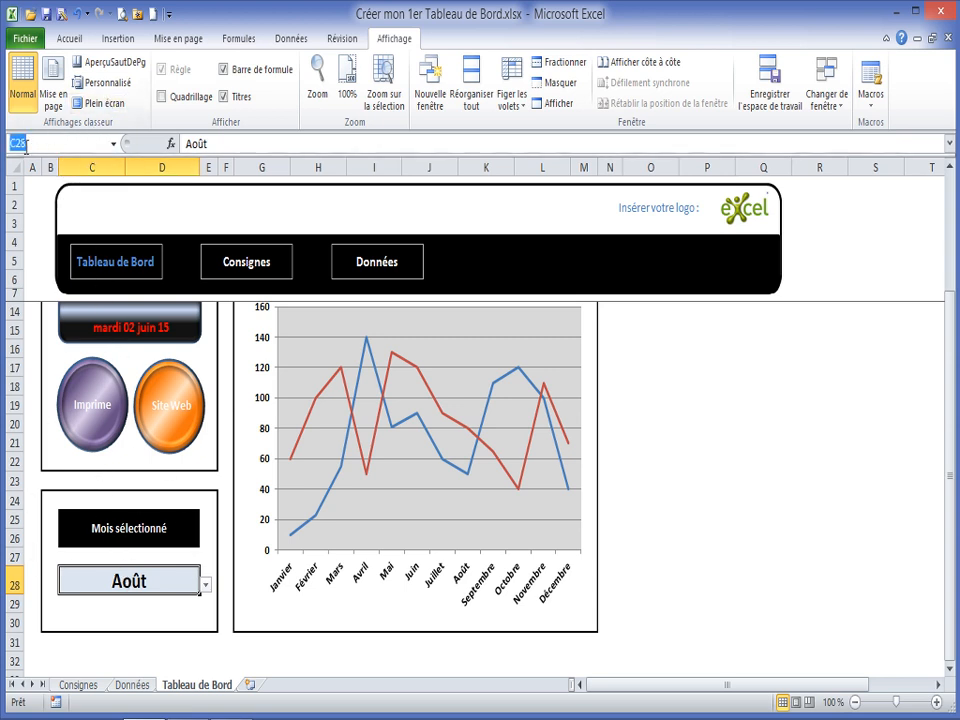
key(BackSpace)
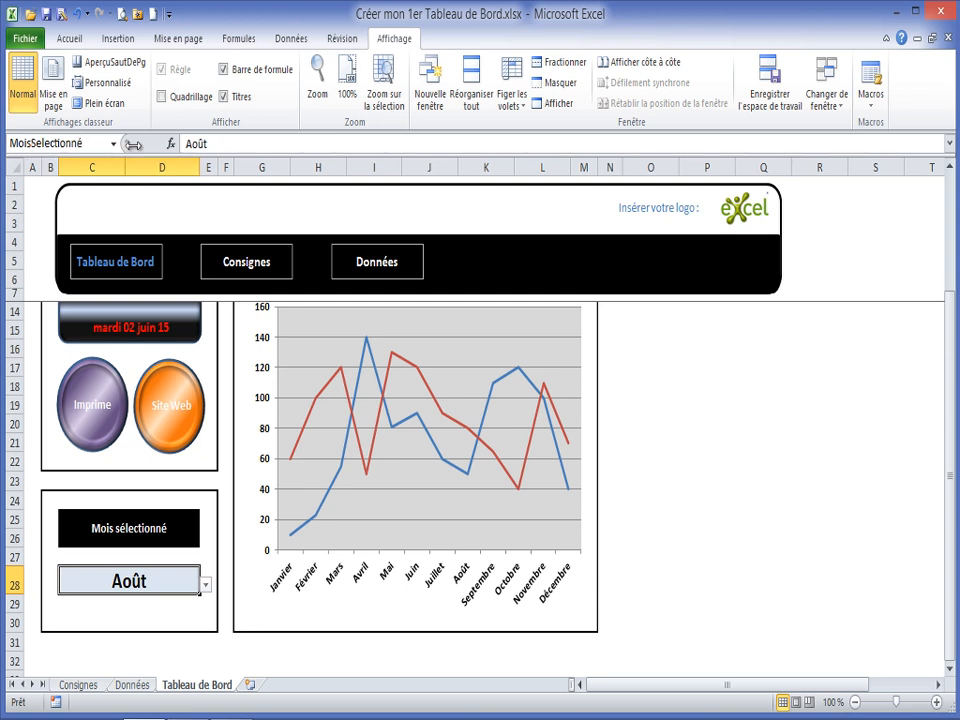
drag(133, 143, 125, 143)
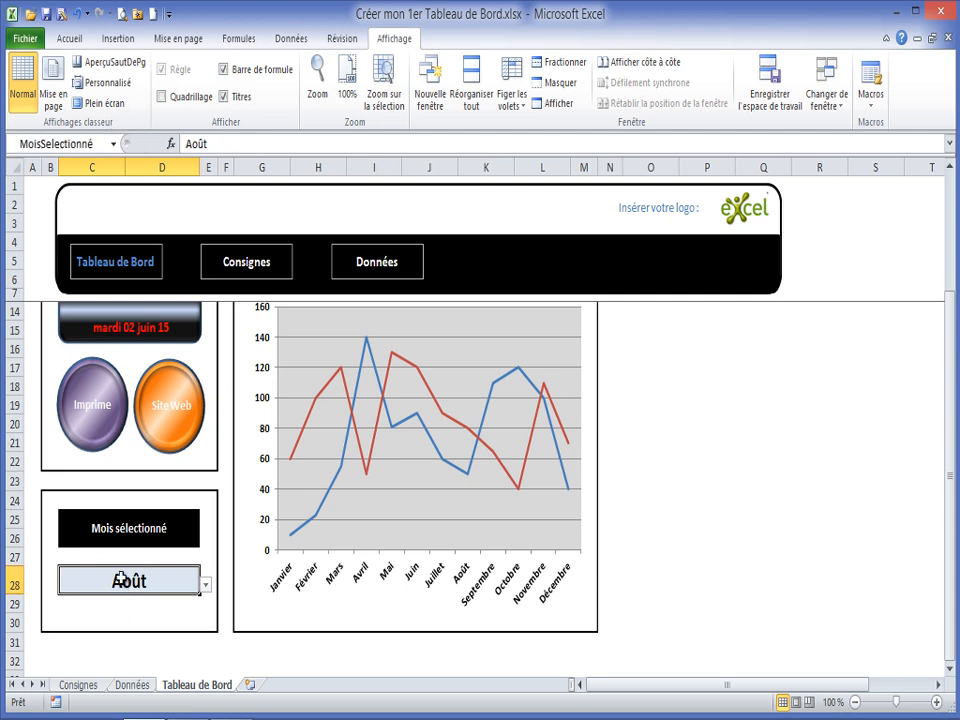
Name the sales table range C10:F22 on the Données sheet MaTableSource
click(135, 687)
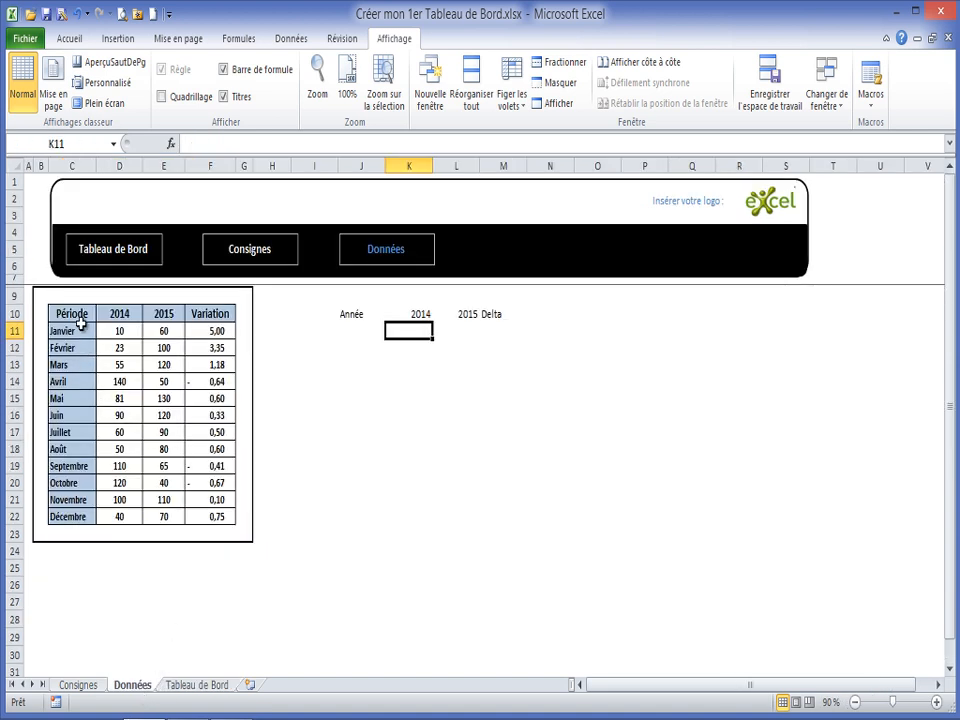
drag(77, 320, 212, 511)
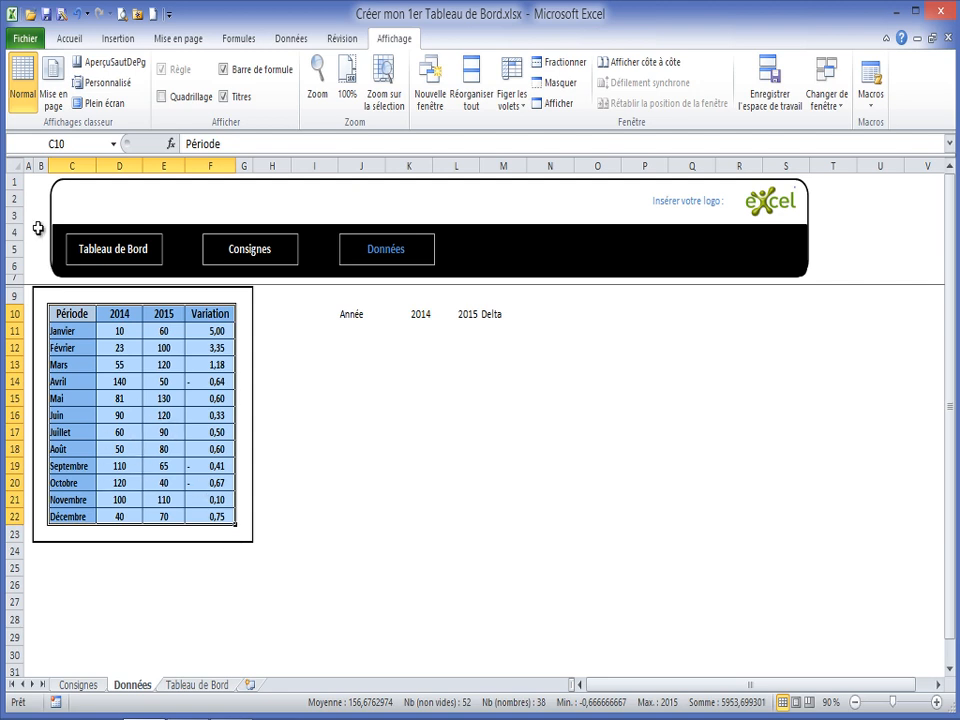
click(65, 144)
key(BackSpace)
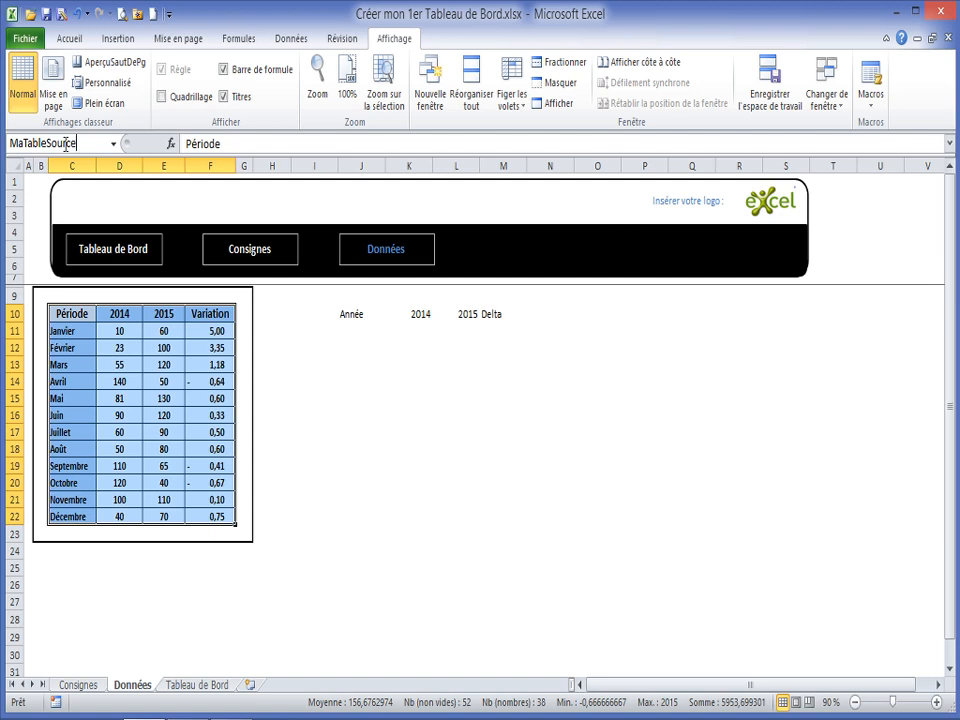
key(Return)
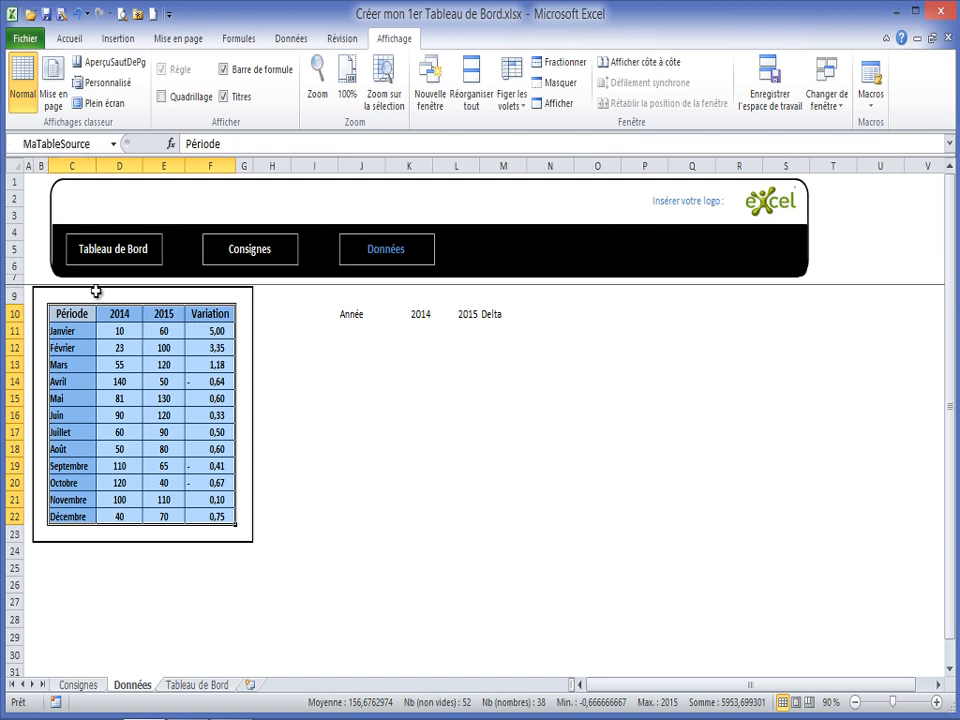
Start a RECHERCHEV formula in cell K11 of the Données sheet and open its function arguments
click(416, 332)
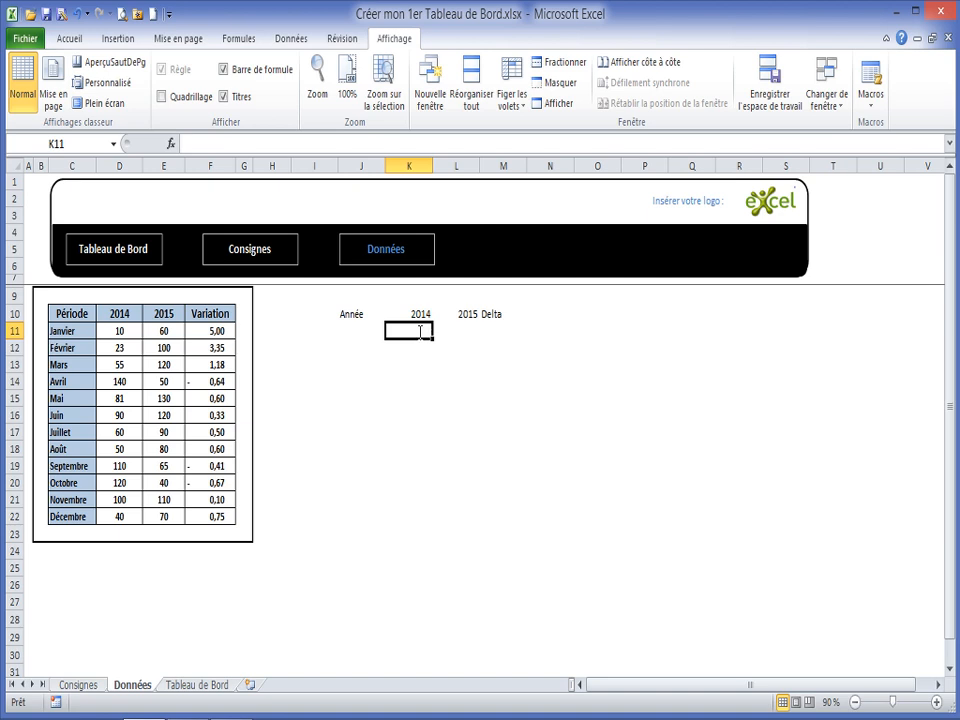
text(=r)
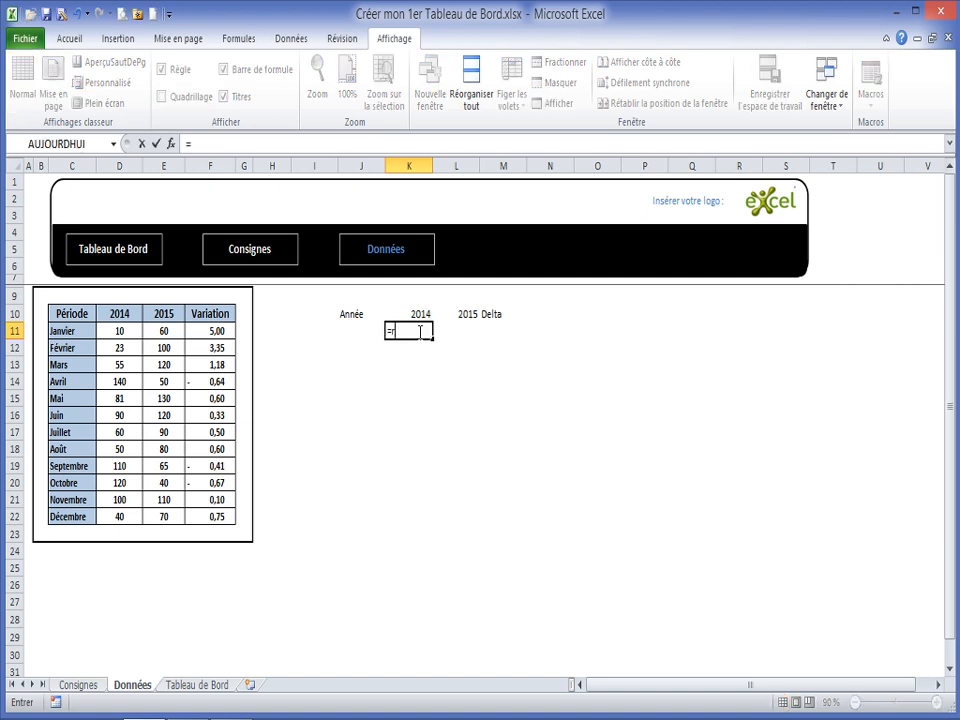
text(echer)
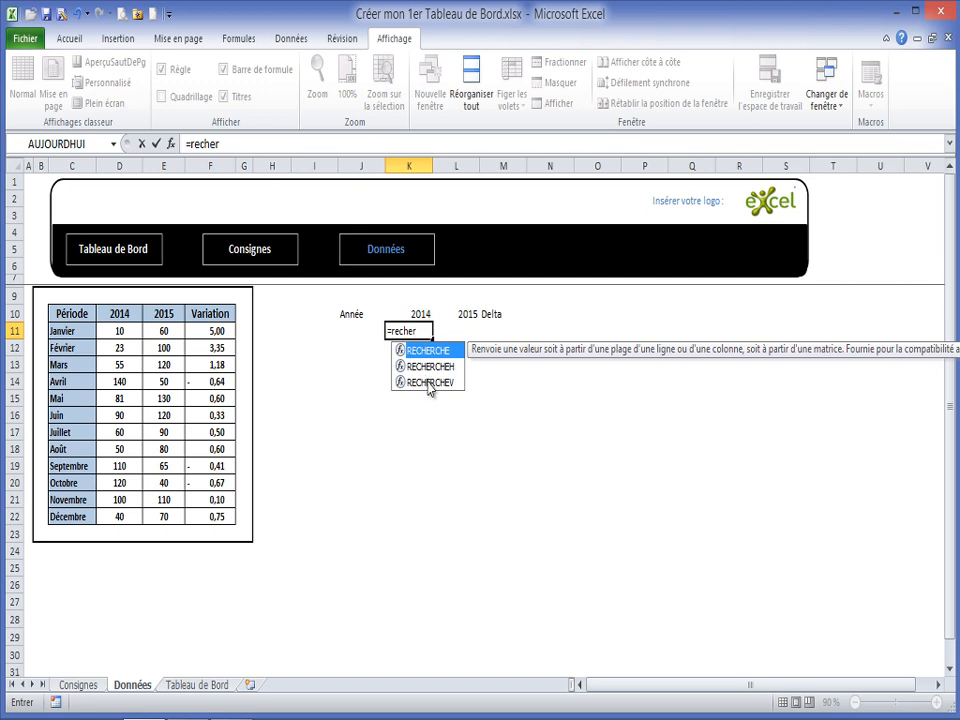
click(430, 386)
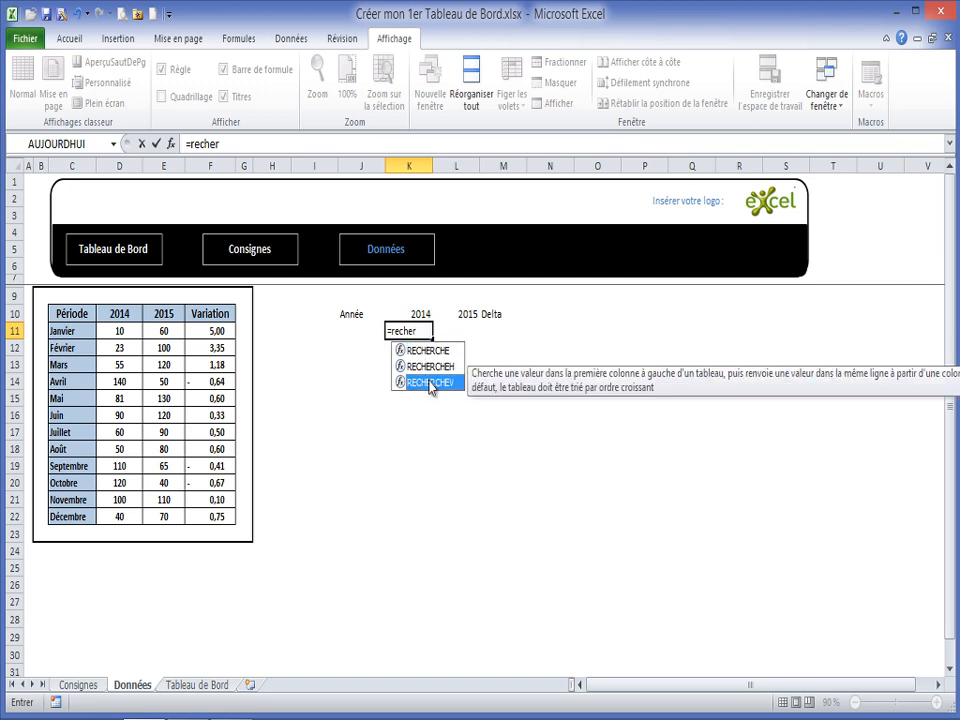
double_click(430, 386)
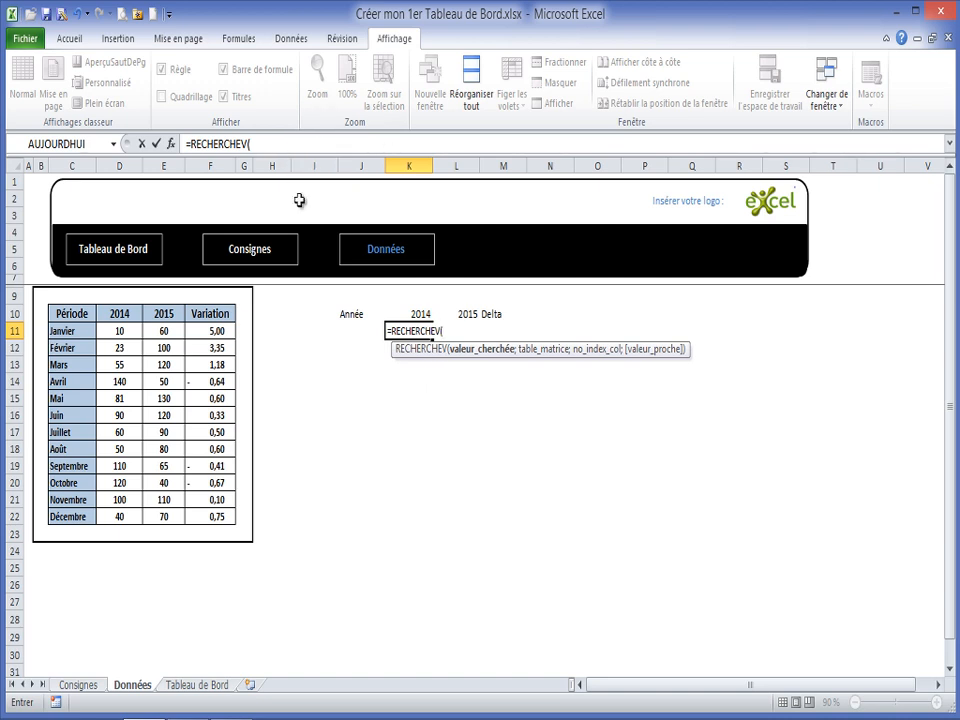
click(171, 145)
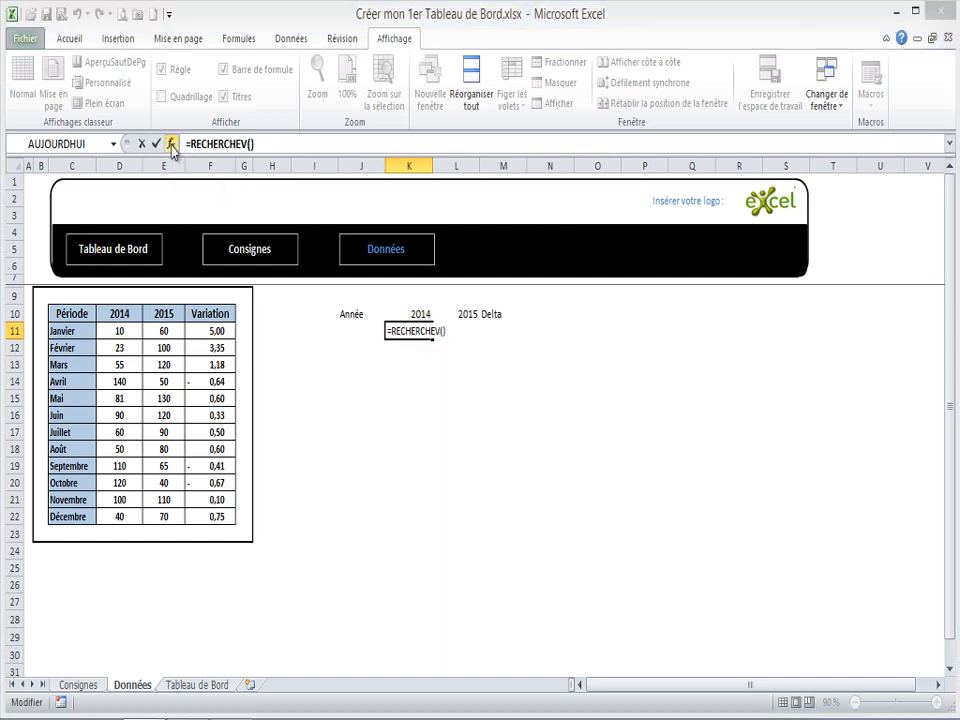
drag(358, 405, 610, 384)
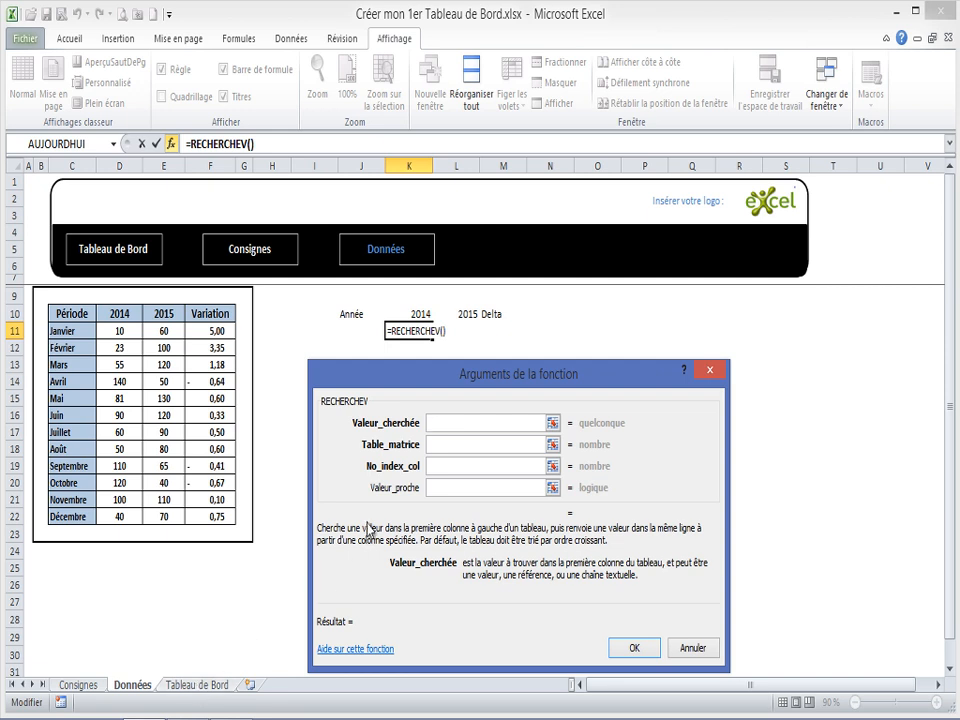
Set the RECHERCHEV lookup value to MoisSelectionné and the table array to MaTableSource
click(204, 686)
click(116, 579)
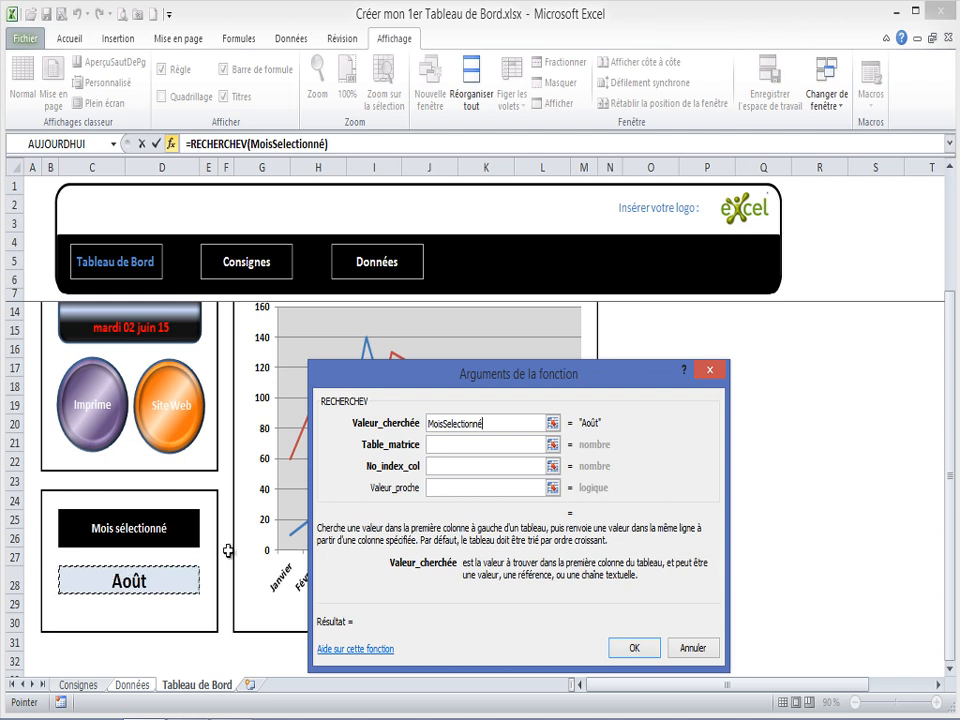
click(438, 442)
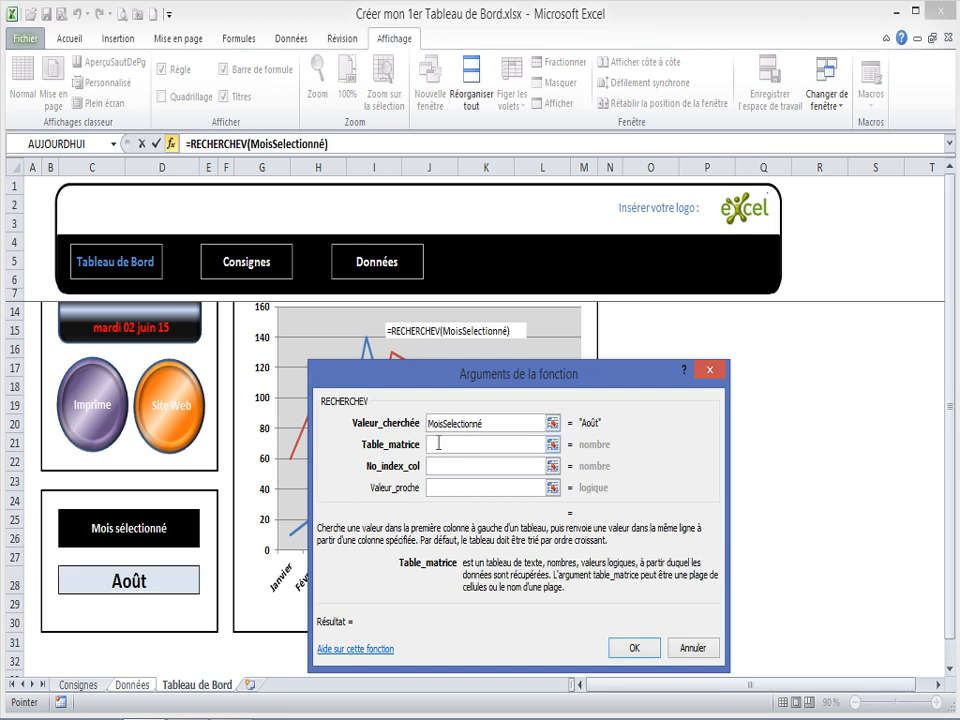
key(ctrl+Page_Up)
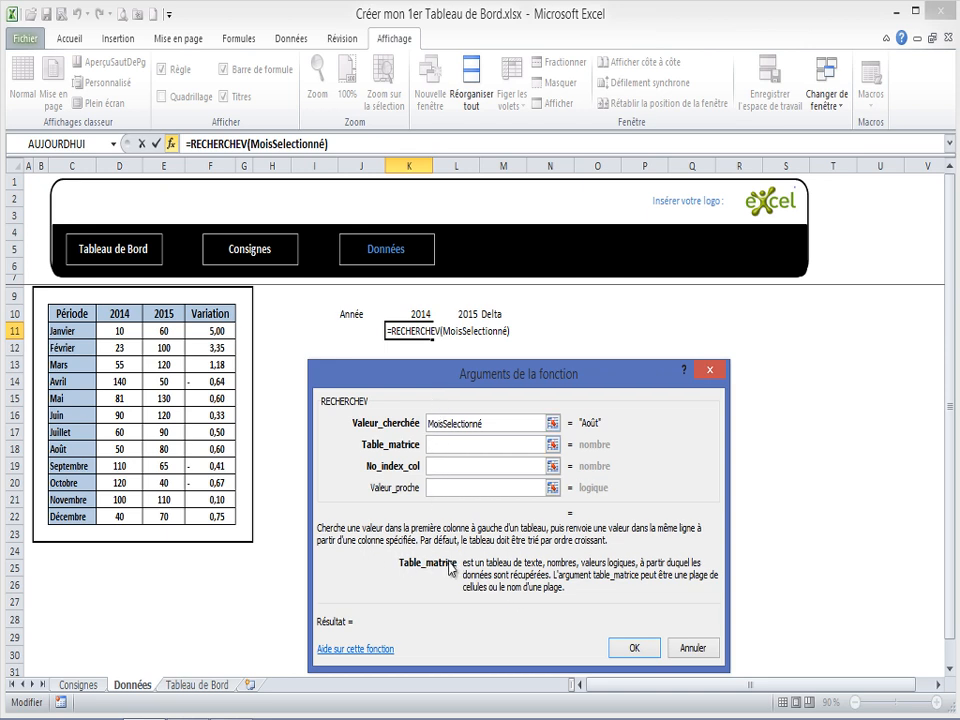
drag(69, 317, 205, 516)
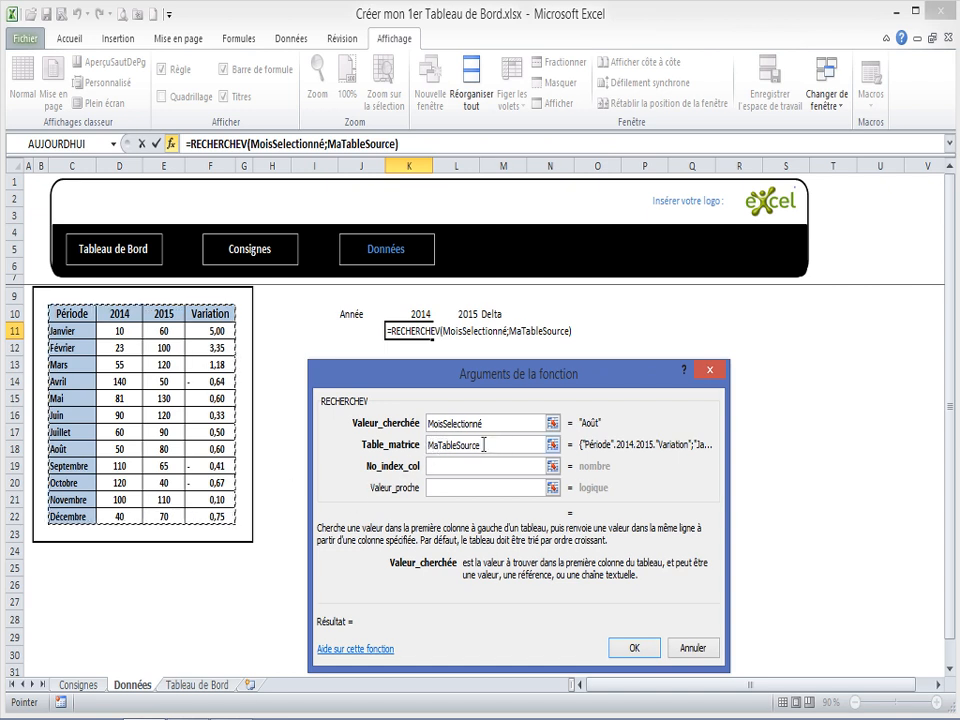
Complete the K11 RECHERCHEV formula with column index 2 and an exact match of FAUX
click(434, 466)
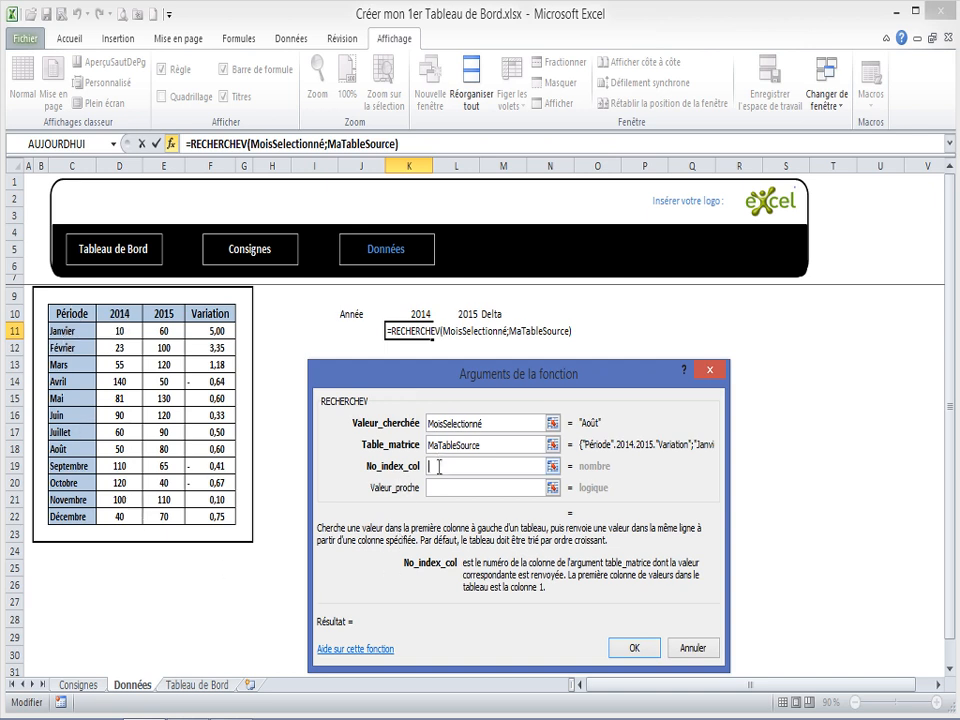
text(2)
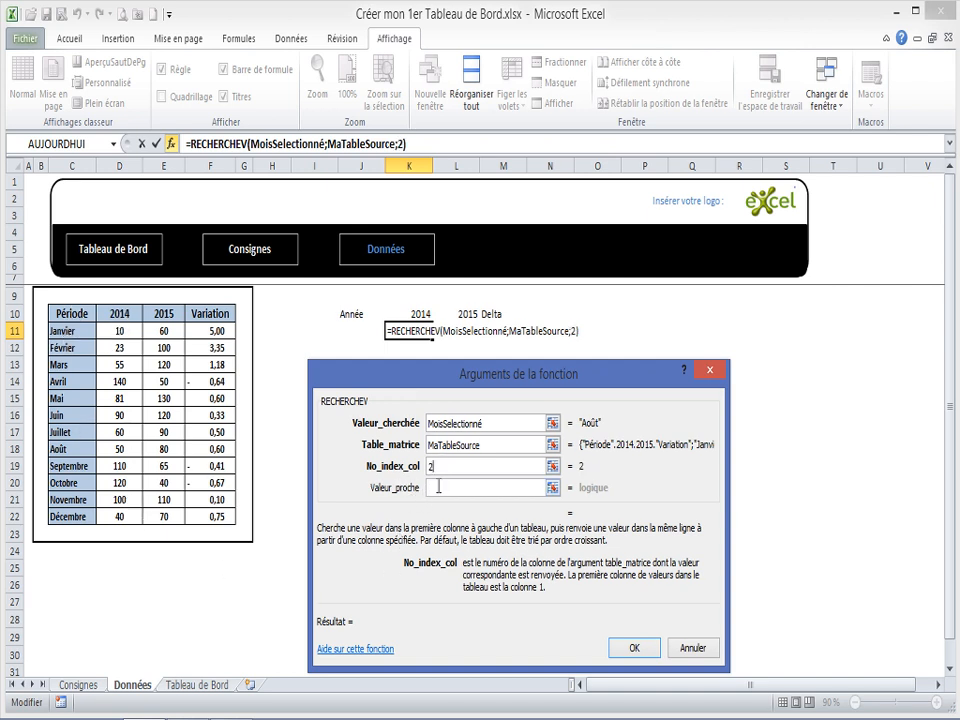
click(438, 486)
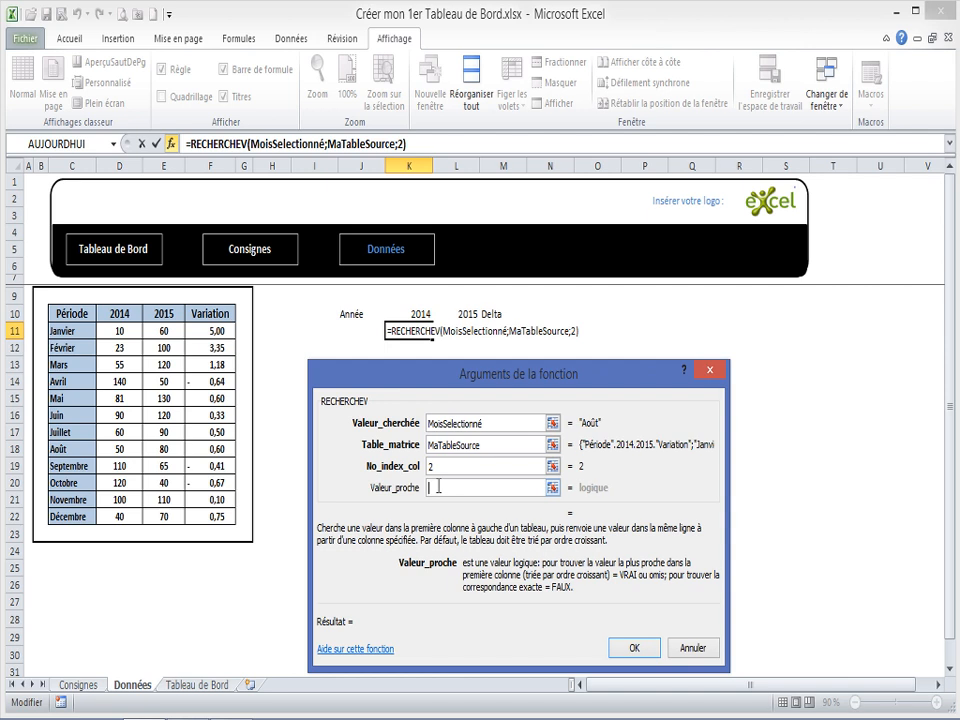
text(faux)
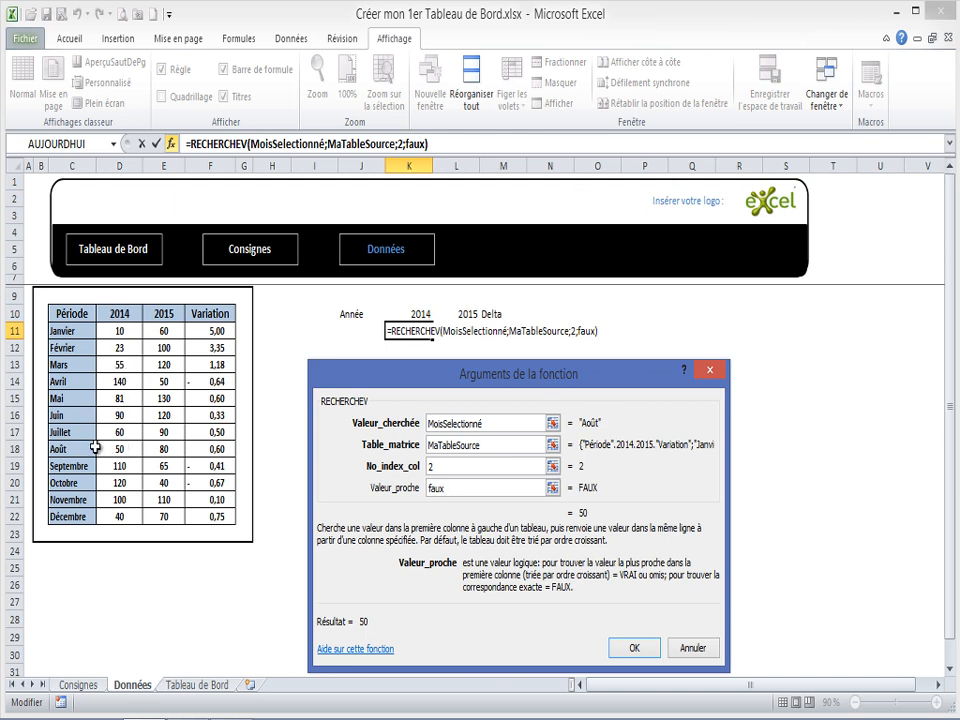
click(634, 645)
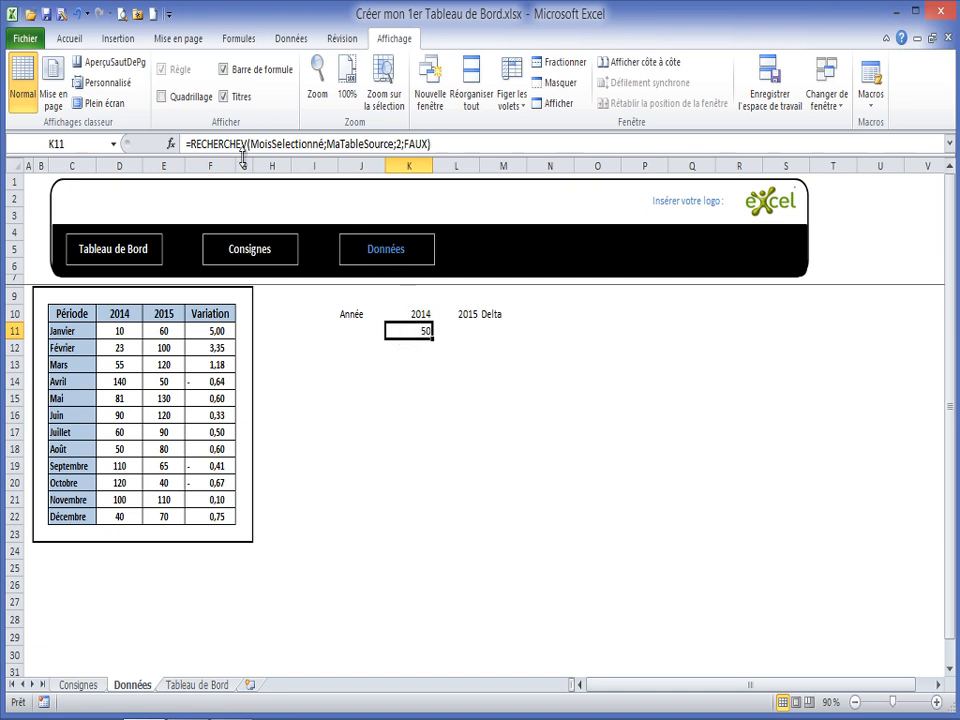
Copy the RECHERCHEV formula from K11 into L11 under the 2015 header
click(464, 332)
click(424, 330)
drag(435, 340, 489, 337)
click(473, 329)
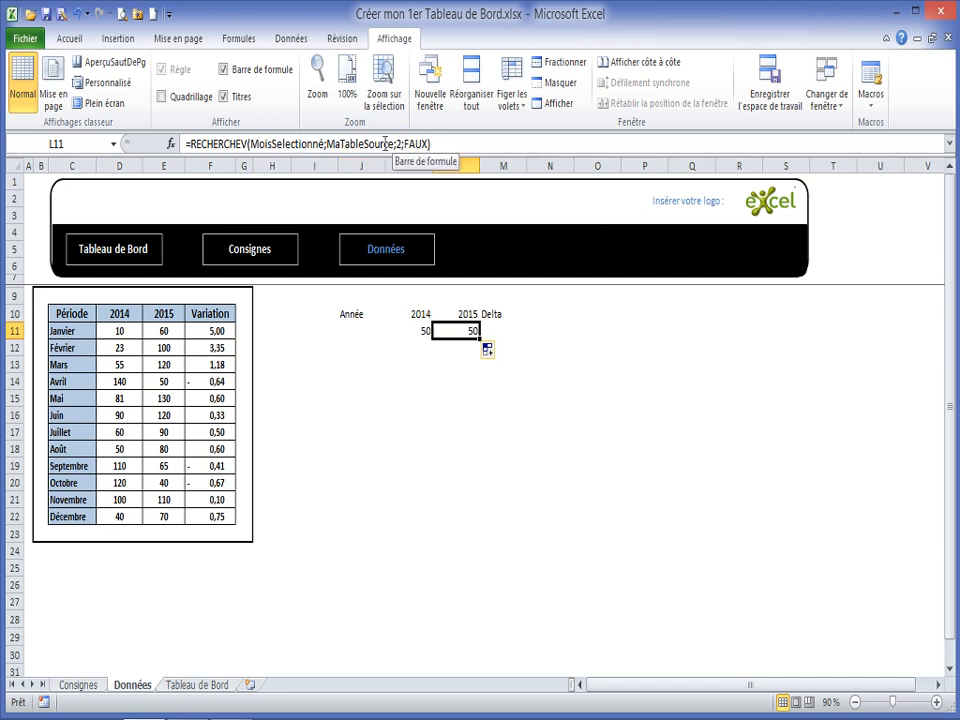
Change the column index of the RECHERCHEV formula in L11 to 3
click(171, 144)
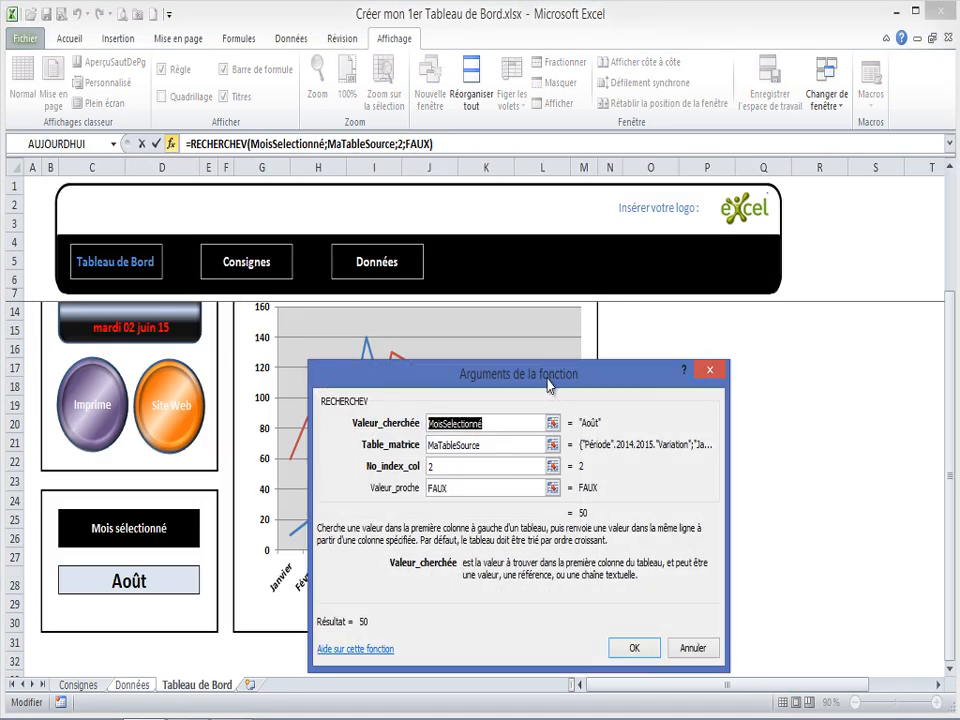
drag(548, 385, 572, 336)
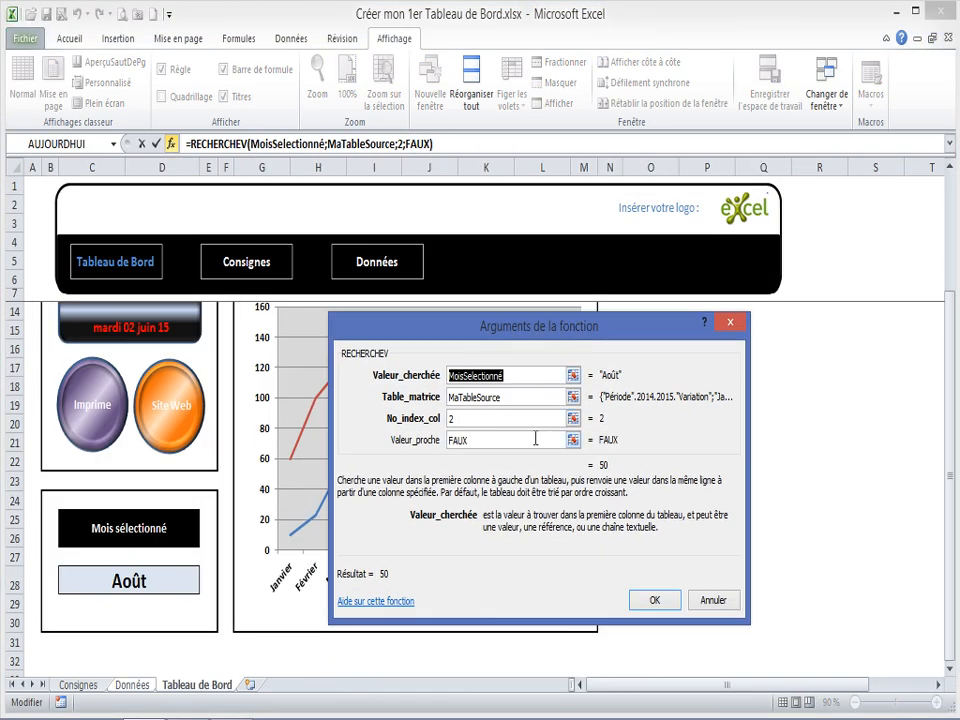
click(472, 420)
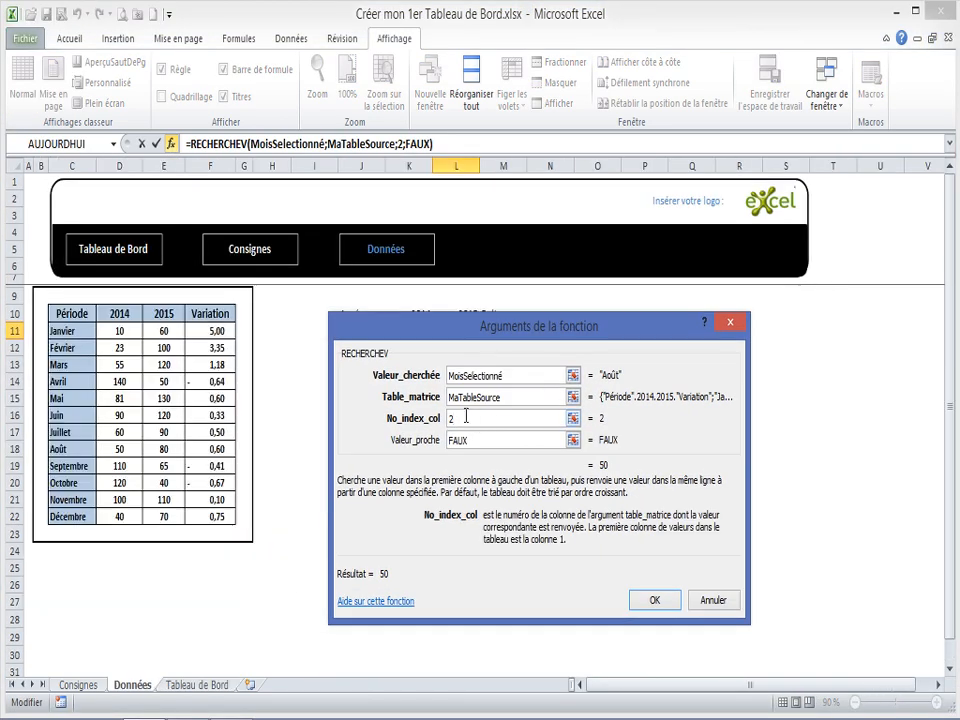
drag(565, 334, 557, 403)
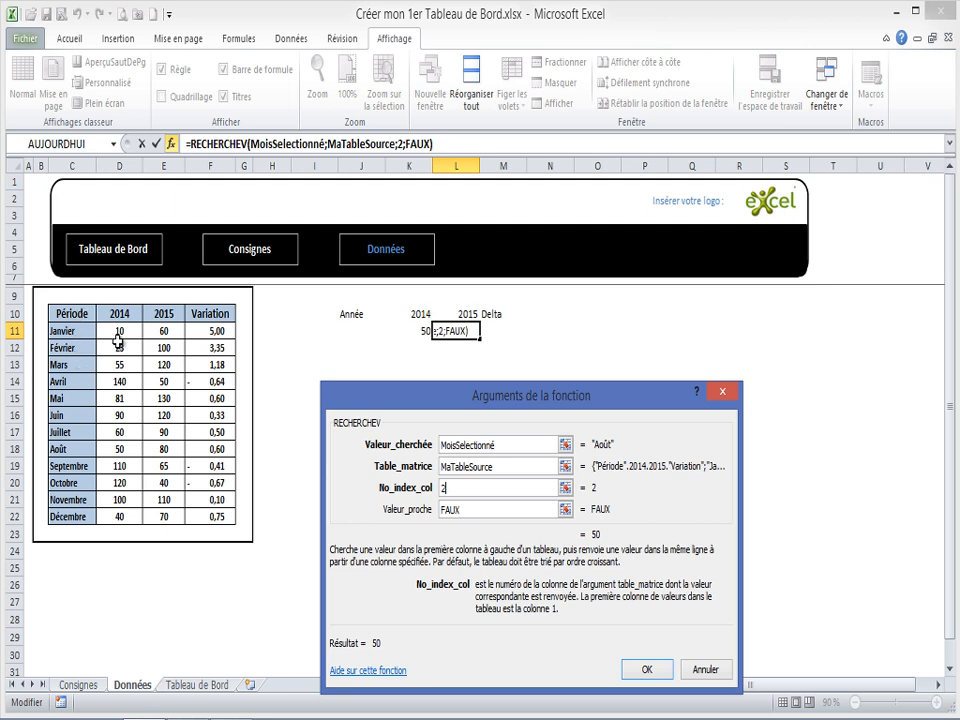
click(458, 487)
key(BackSpace)
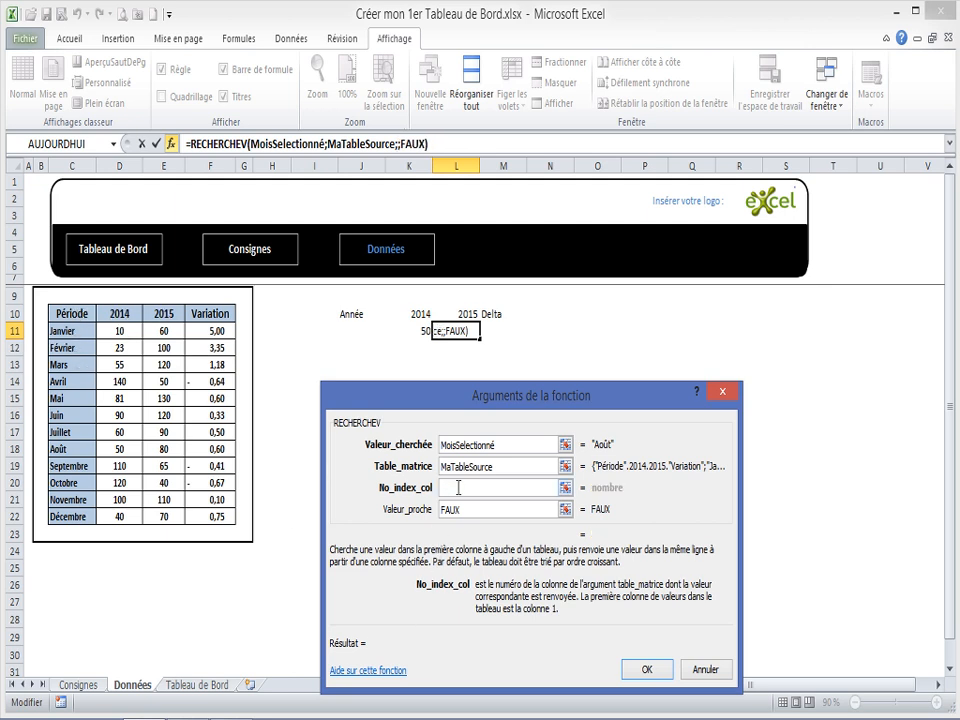
text(3)
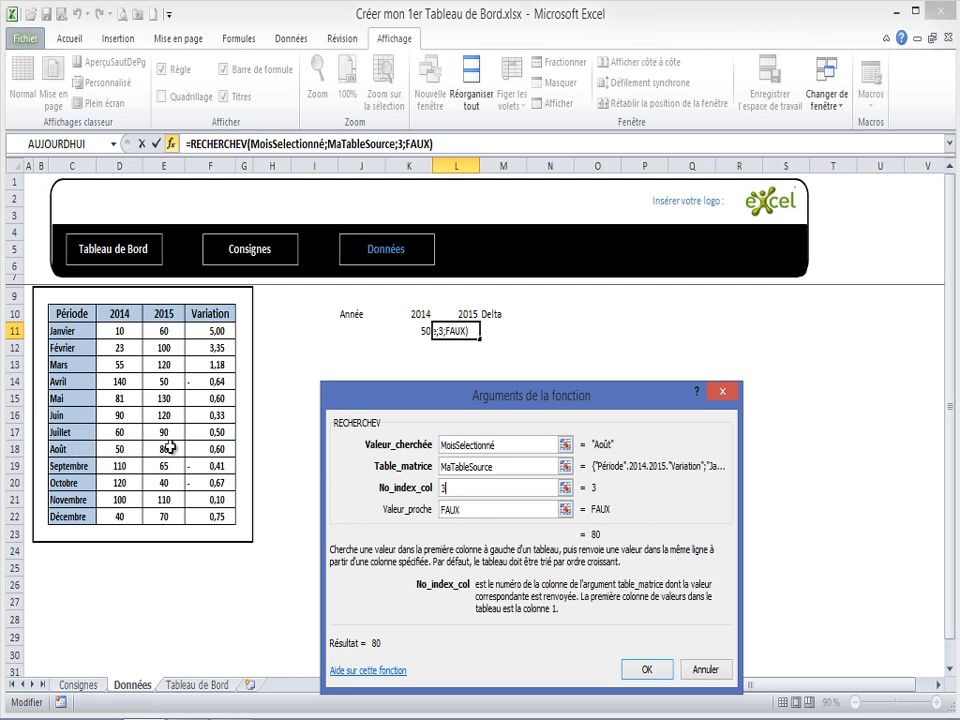
click(650, 669)
Copy the RECHERCHEV formula from L11 into M11 under the Delta header
click(498, 333)
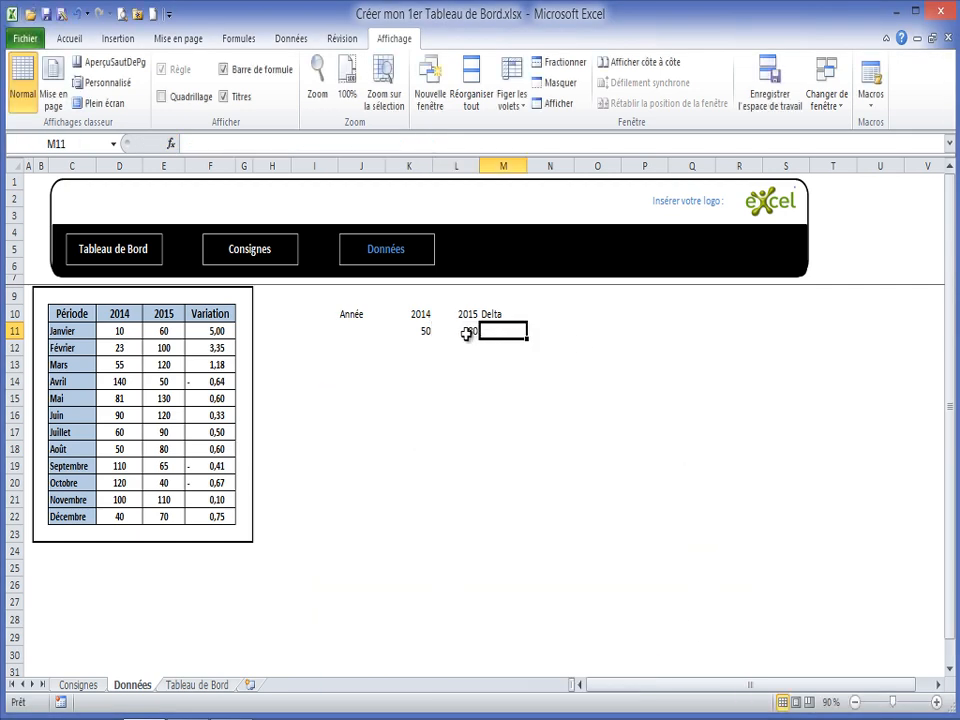
click(471, 329)
drag(481, 340, 525, 340)
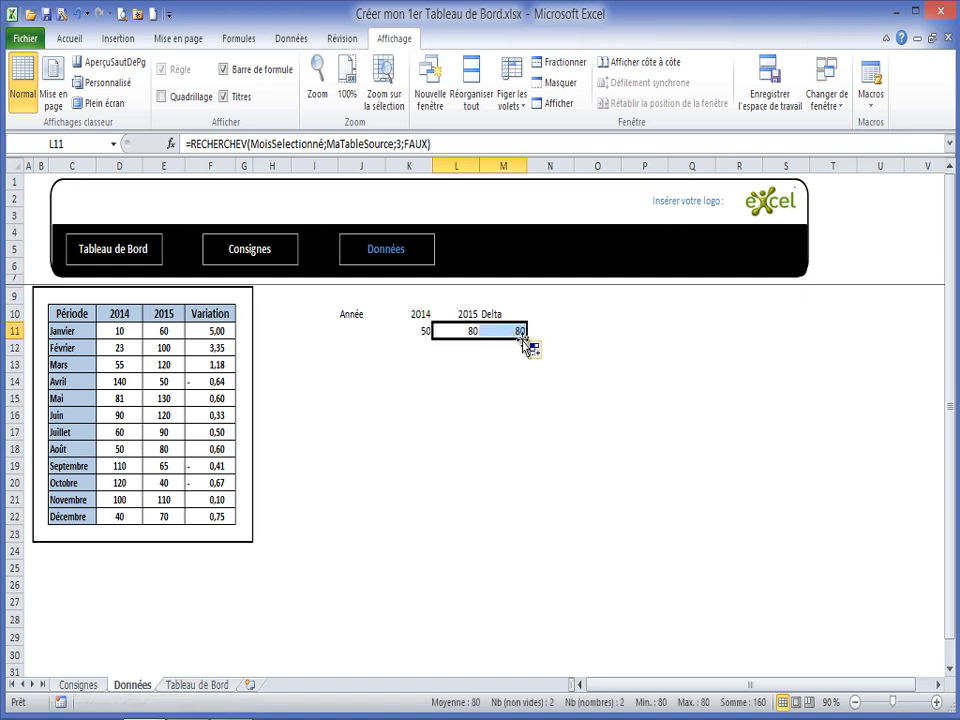
click(518, 336)
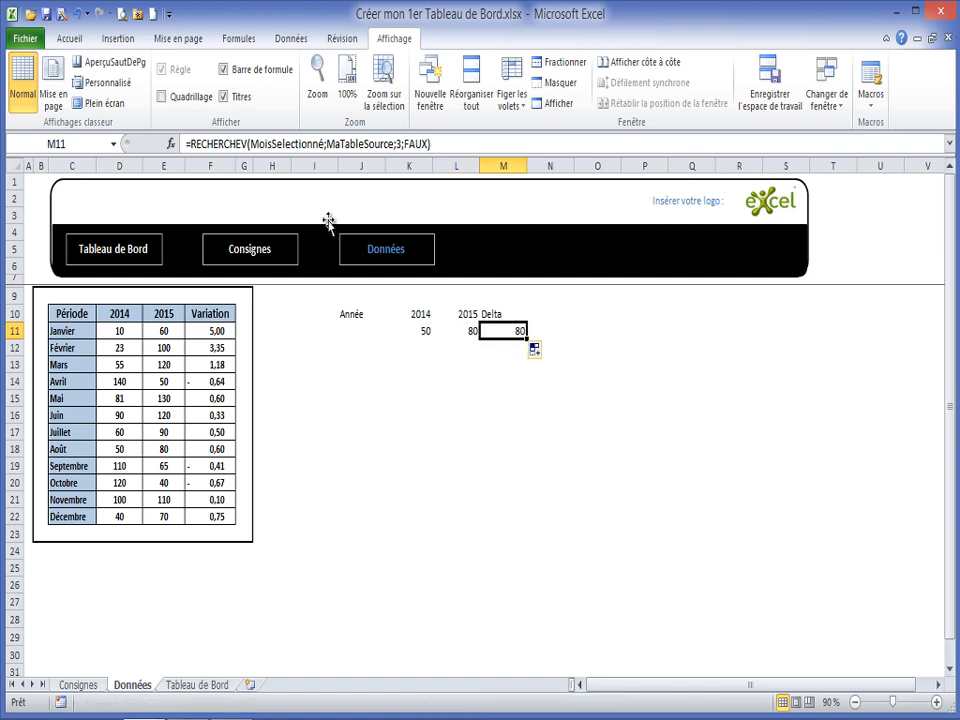
Change the column index of the RECHERCHEV formula in M11 to 4
click(171, 144)
click(447, 488)
key(BackSpace)
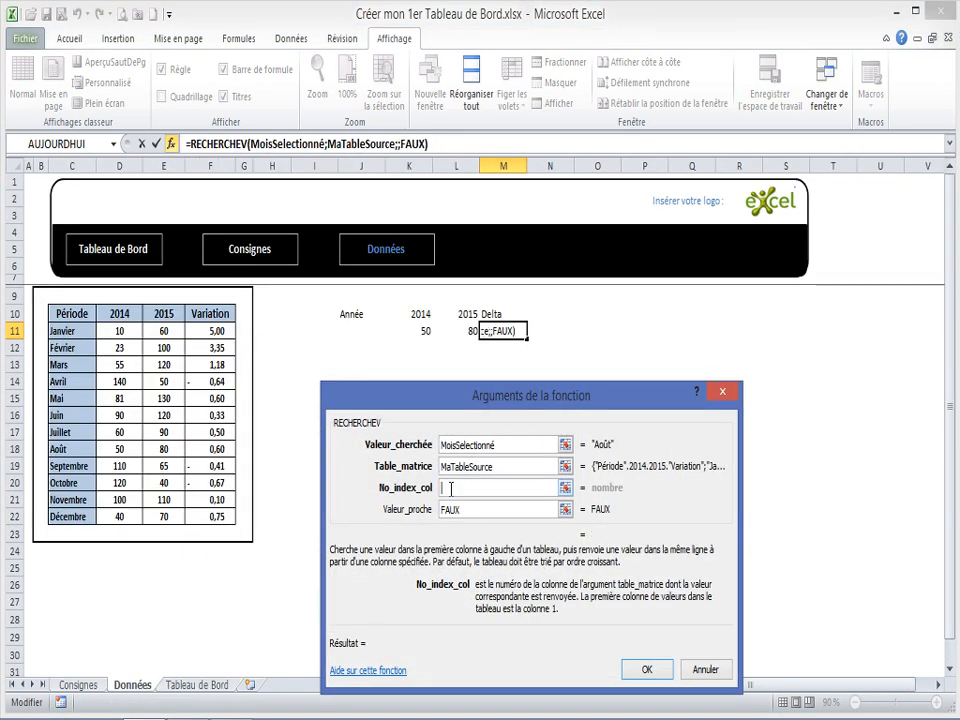
text(4)
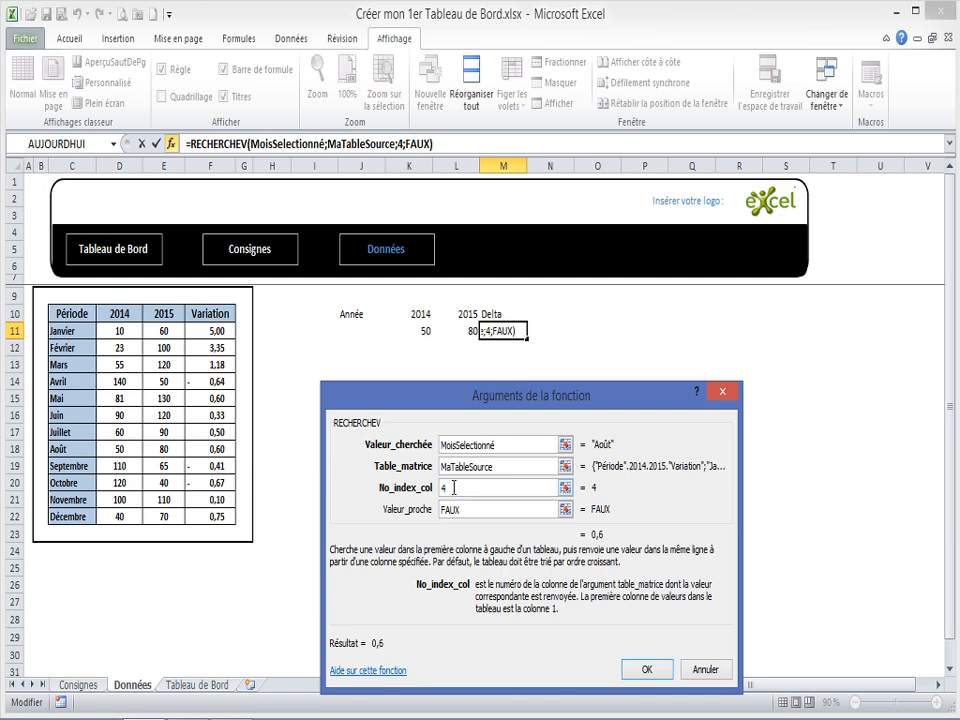
click(645, 668)
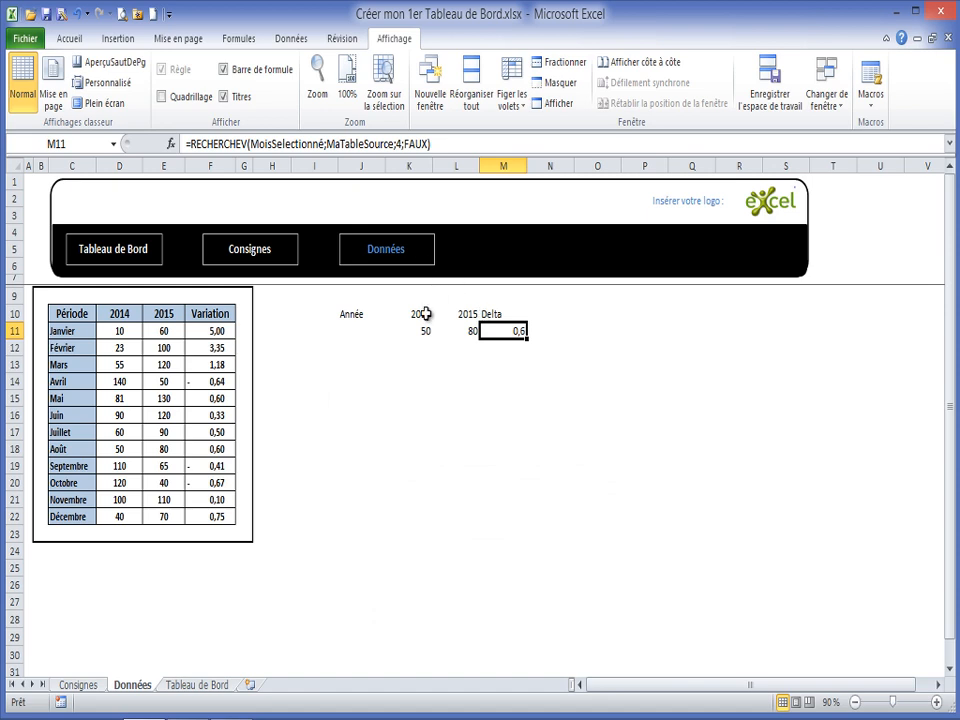
Centre the contents of K10:N11 and apply all borders to the range
drag(425, 314, 545, 330)
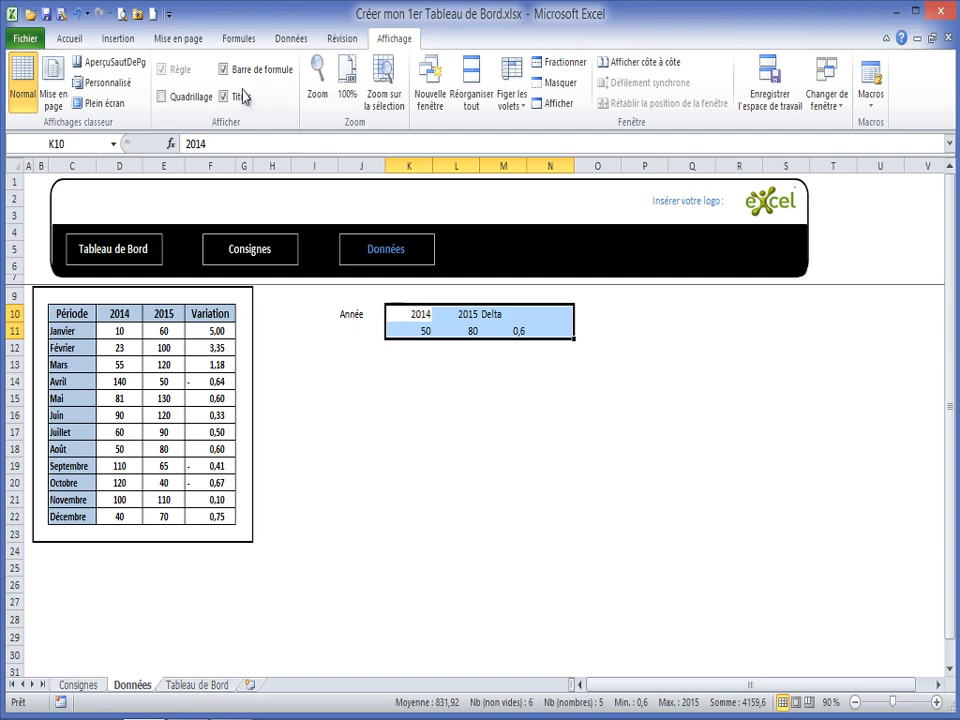
click(67, 39)
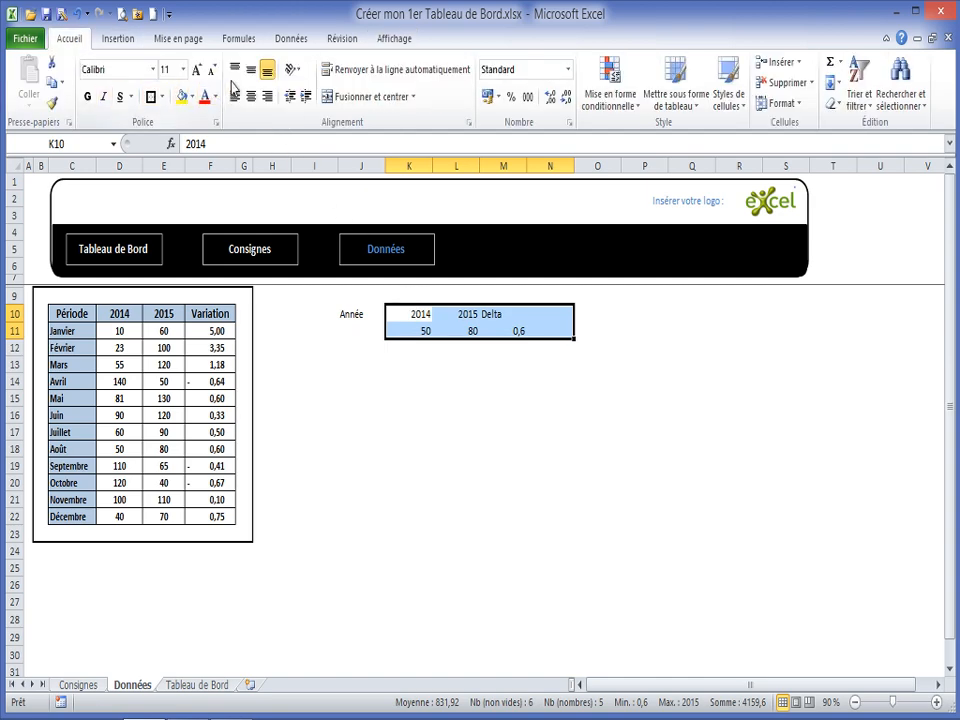
click(251, 96)
click(161, 96)
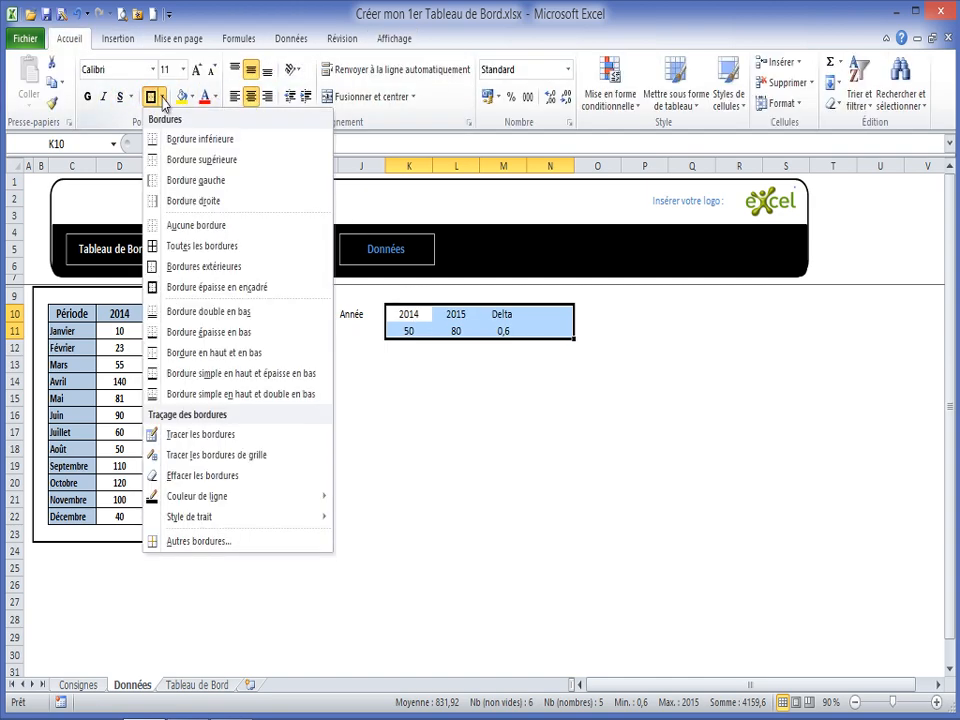
click(160, 245)
click(424, 345)
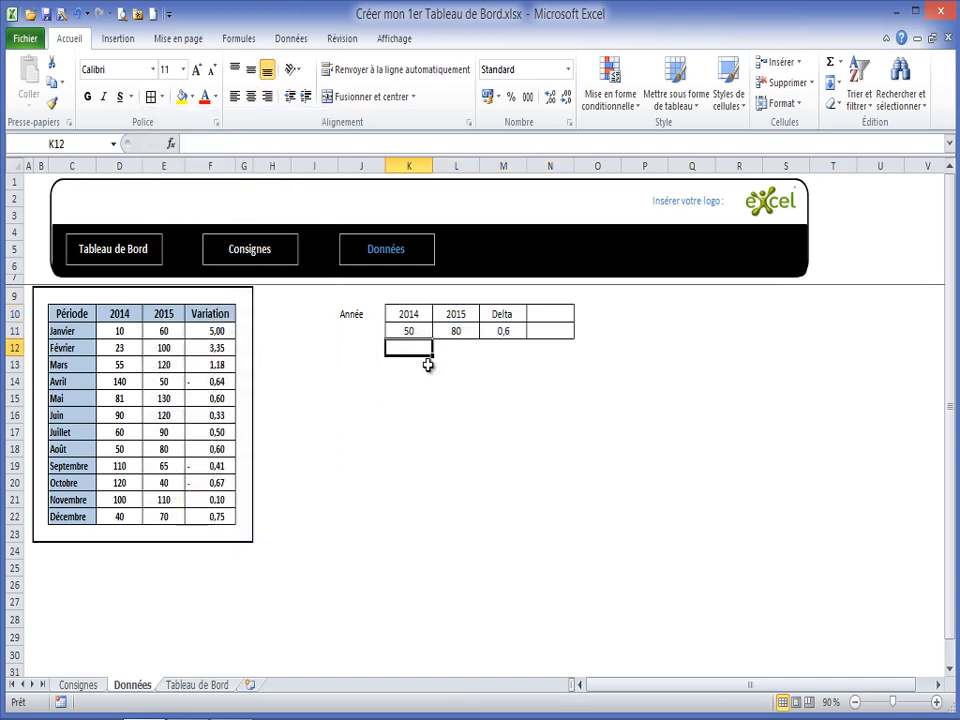
click(355, 352)
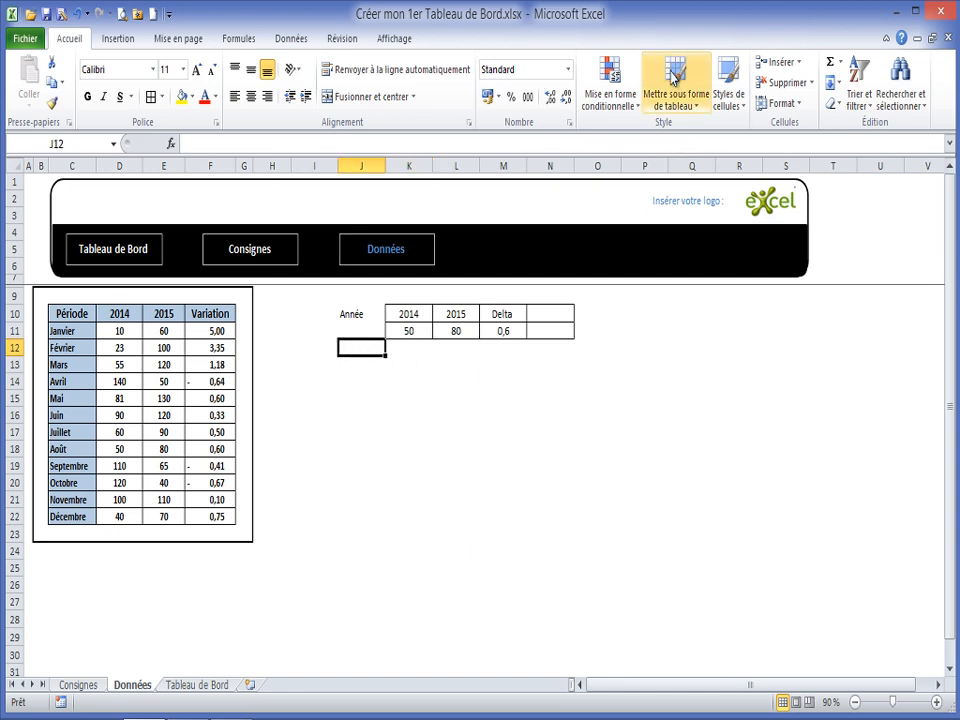
click(394, 39)
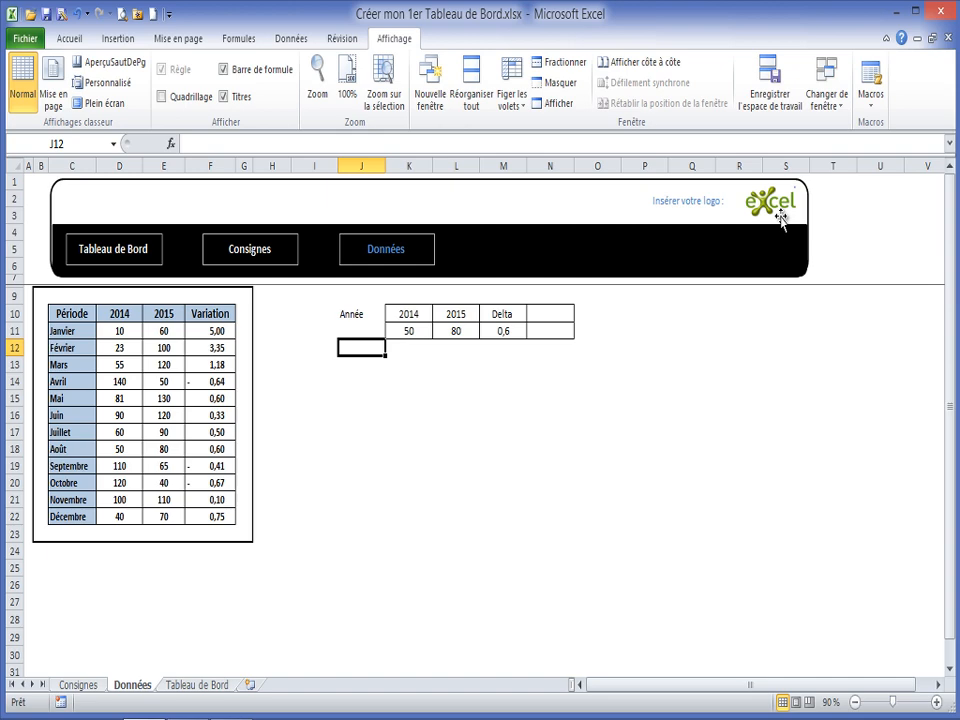
Examine the Up / Down indicator on the Données and Tableau de Bord sheets of Mon 1er Tableau de Bord.xlsm and return to Créer mon 1er Tableau de Bord.xlsx
click(826, 95)
click(840, 126)
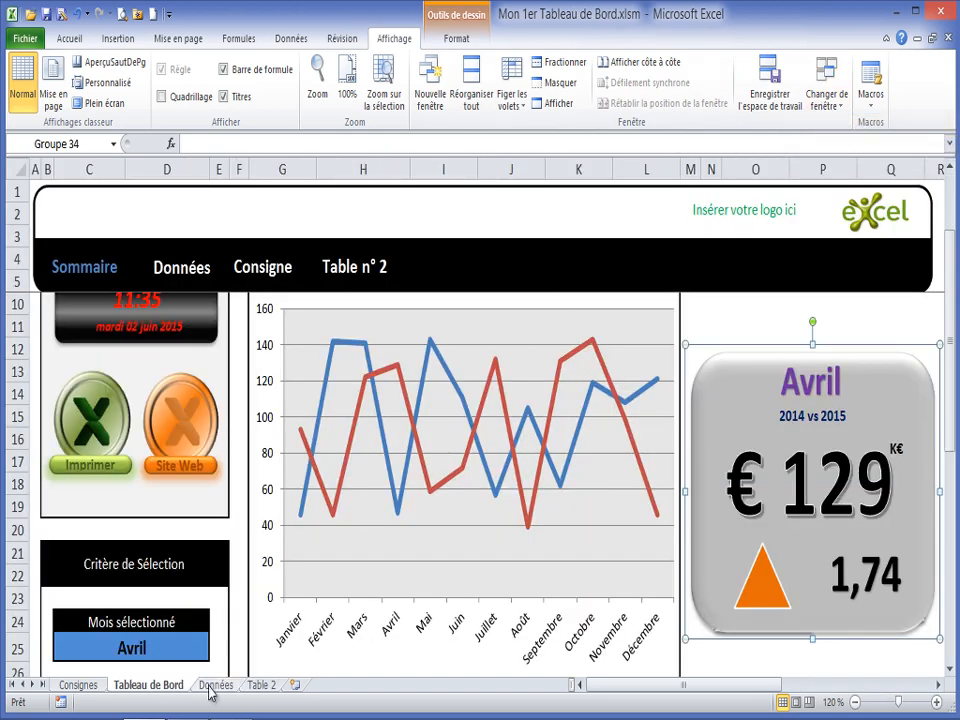
click(215, 685)
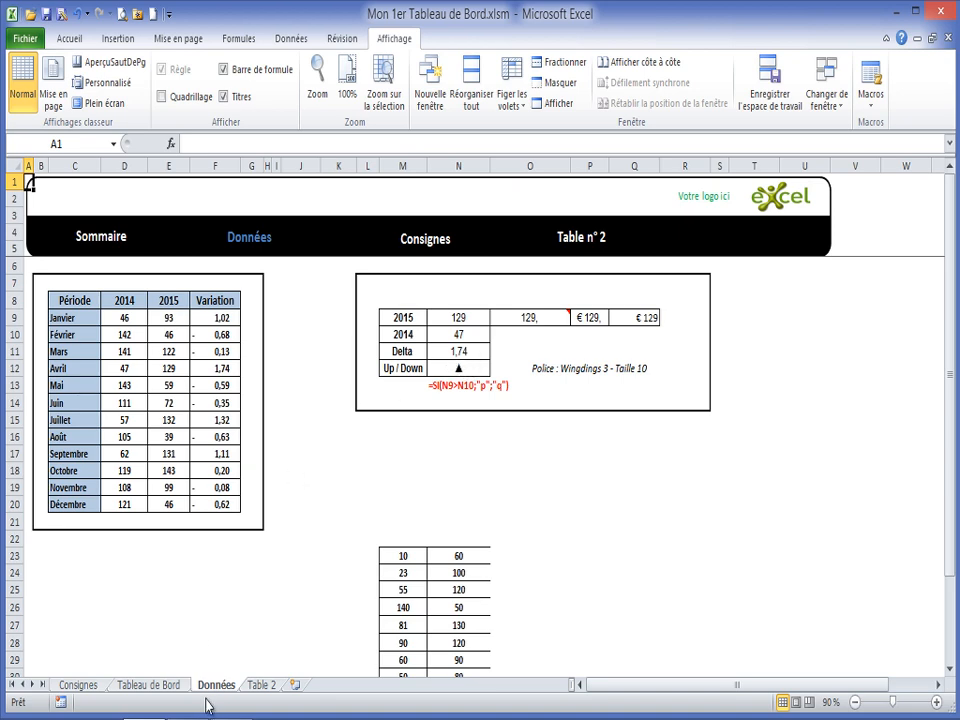
click(148, 685)
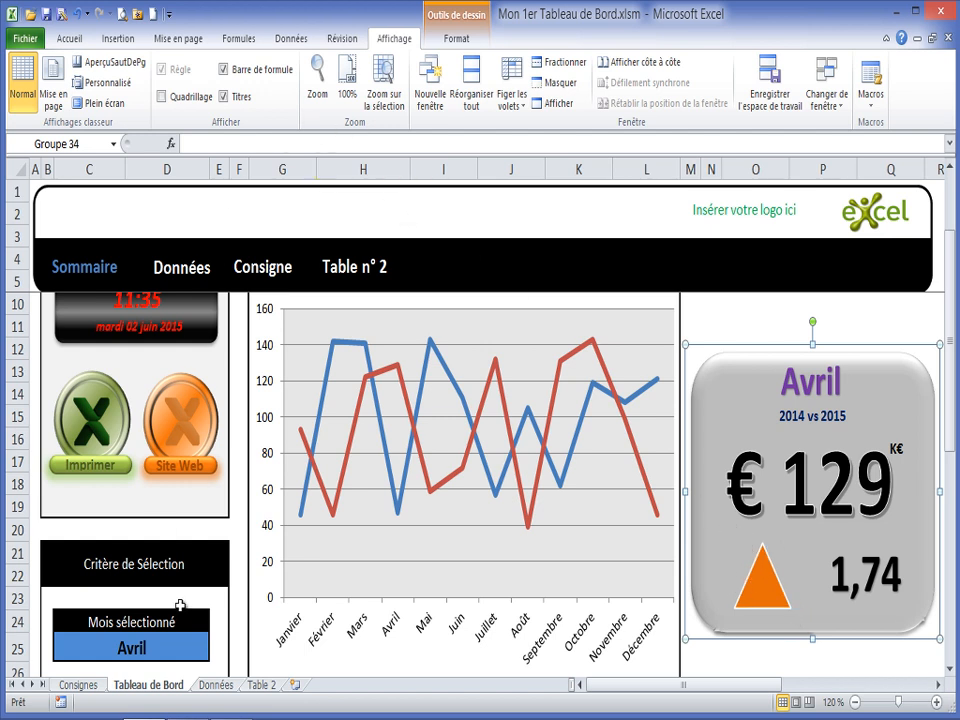
click(826, 88)
click(826, 147)
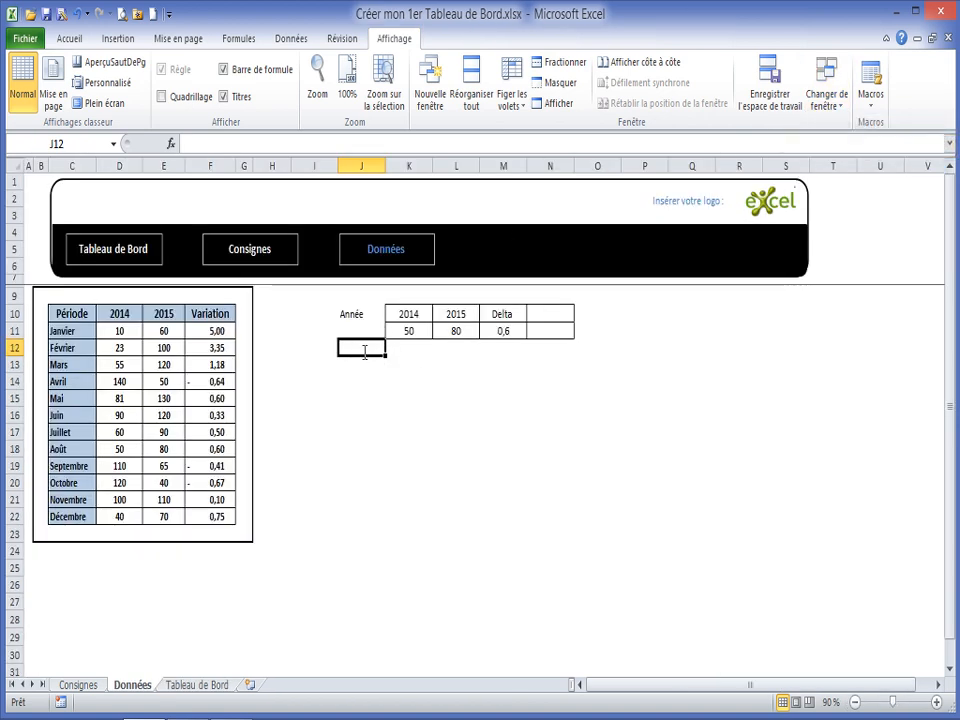
Enter the label Up/Down in cell J12 of the Données sheet
text(Up/D)
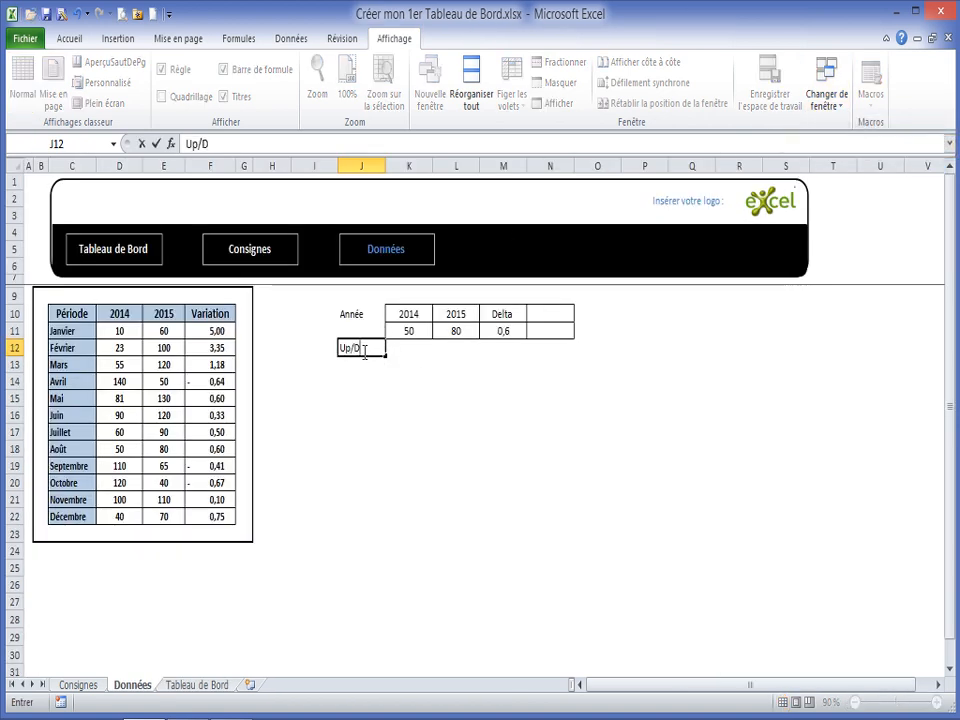
text(own)
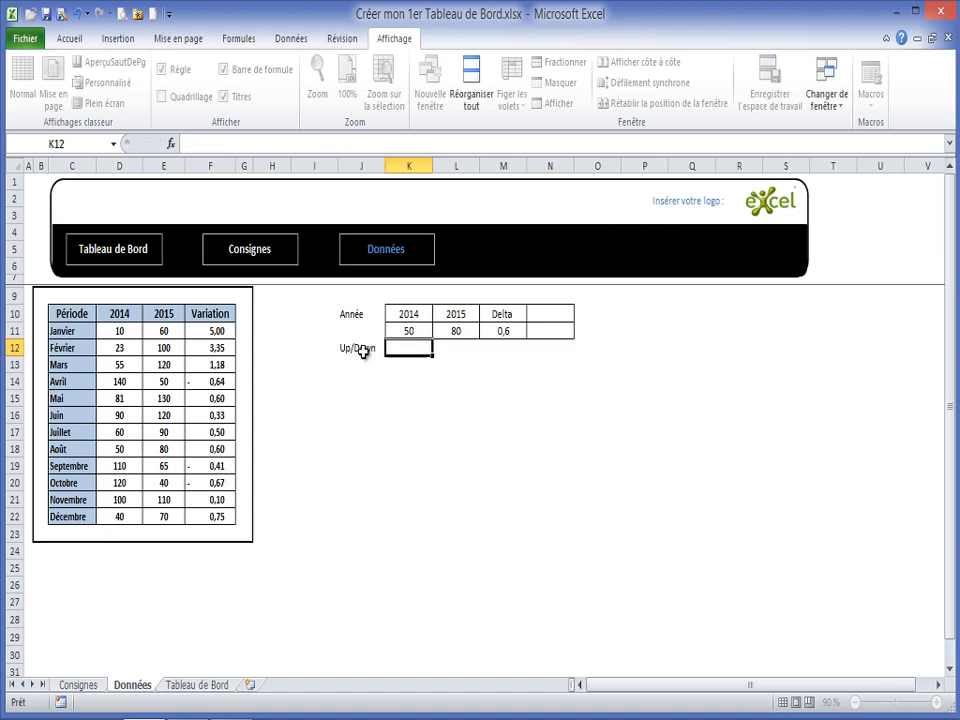
key(Tab)
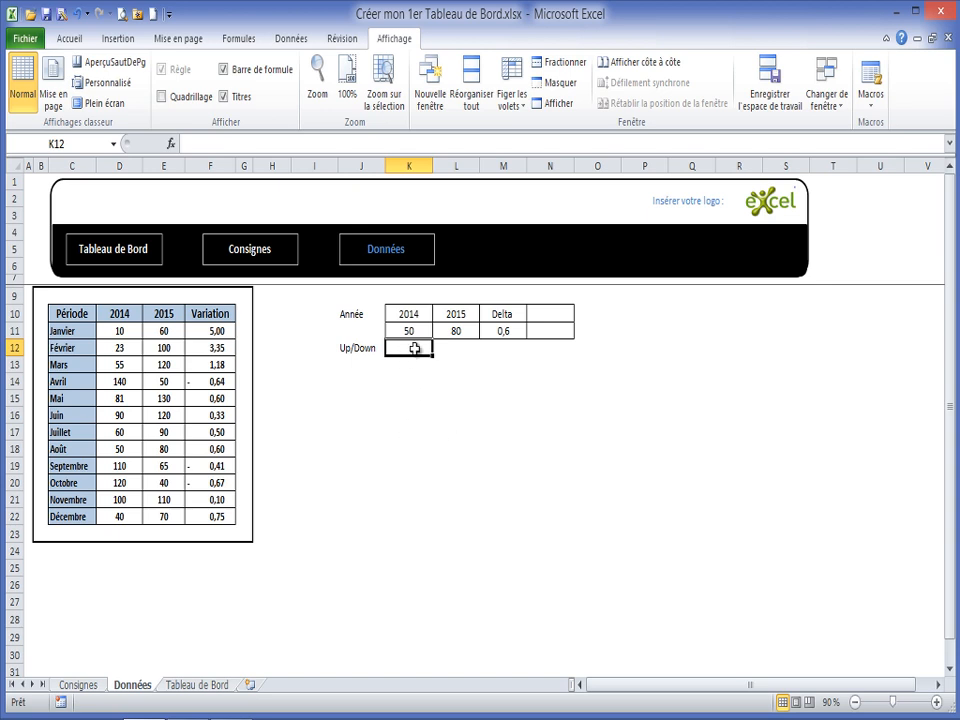
Insert the solid upward triangle symbol from the Wingdings 3 font, character code 112, into cell K12
click(70, 39)
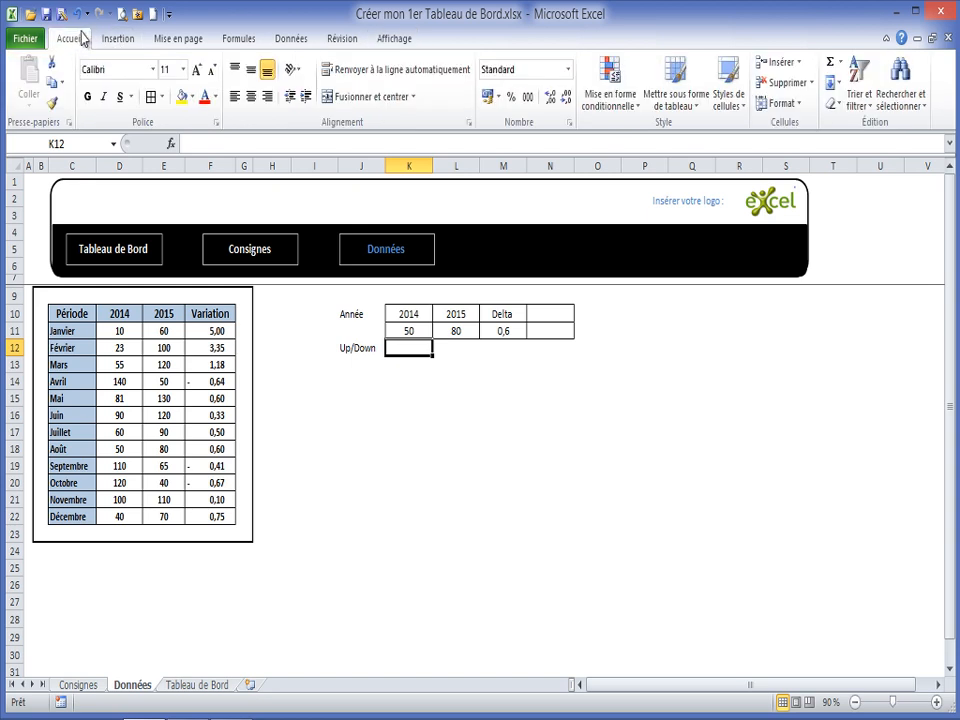
click(118, 39)
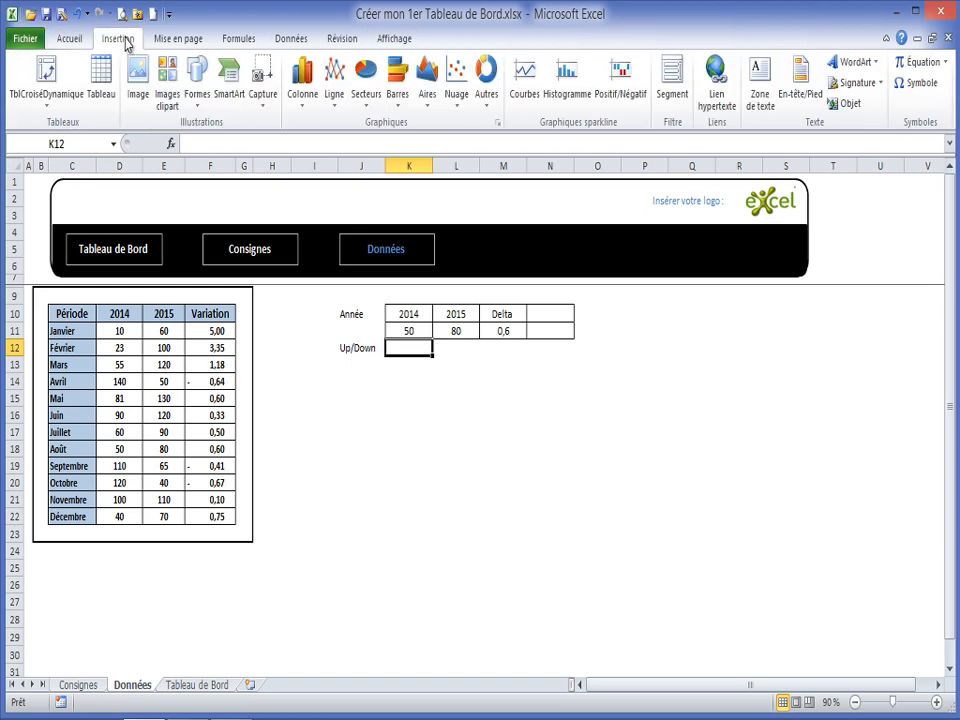
click(921, 88)
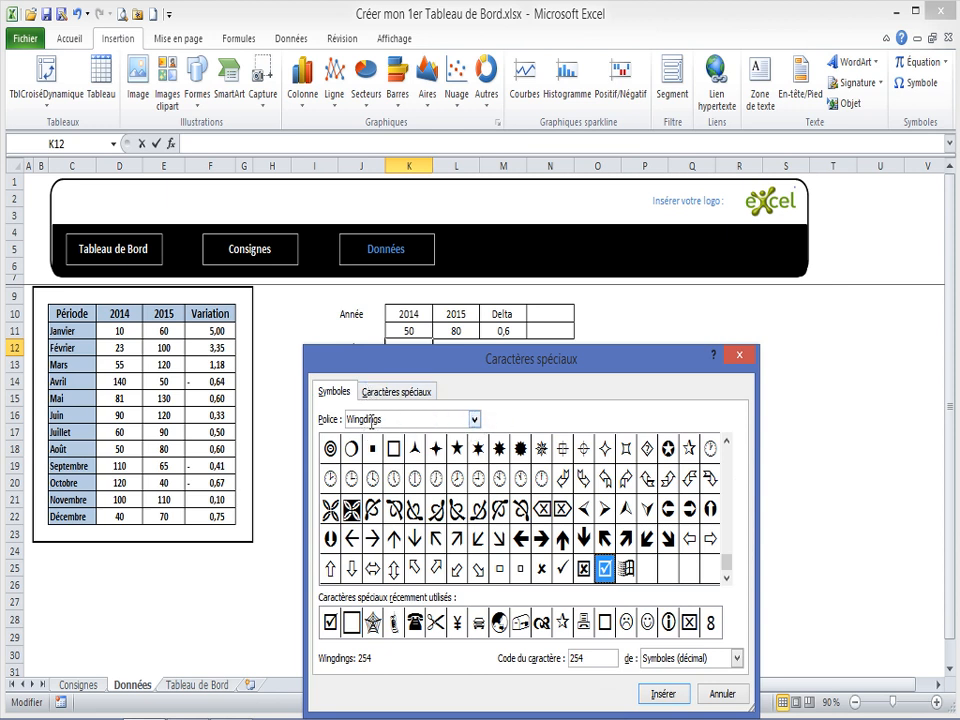
click(475, 424)
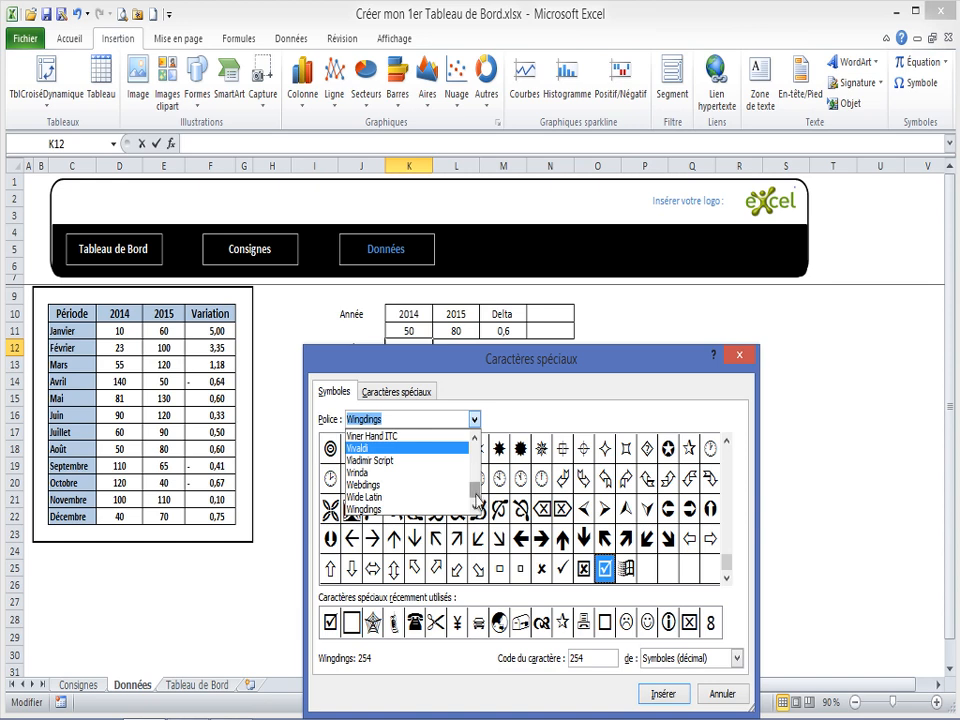
scroll(475, 500, down, 2)
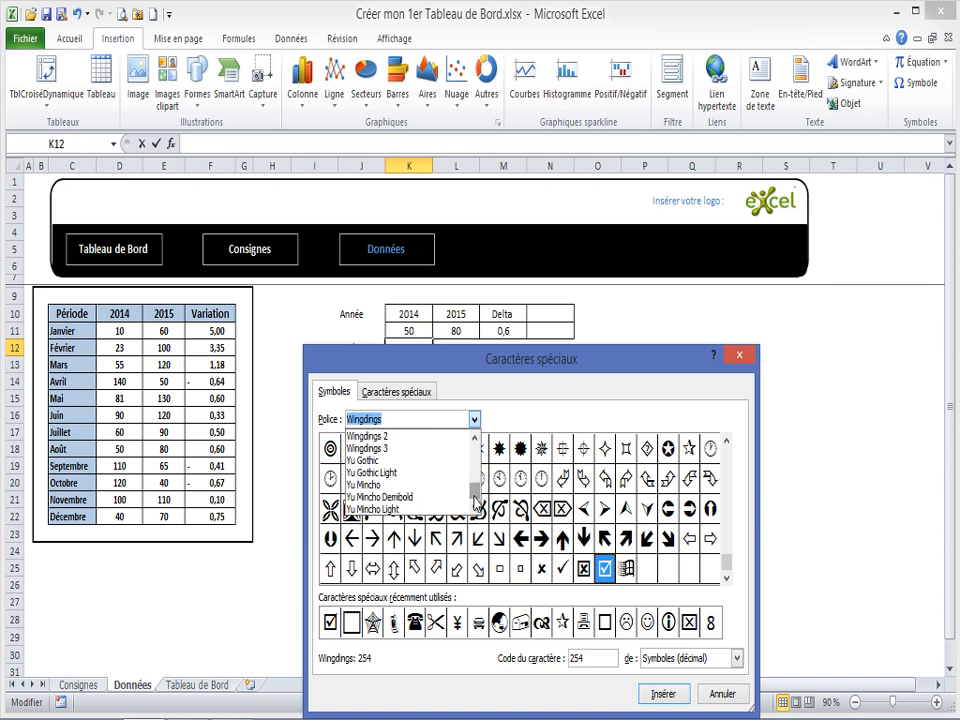
click(370, 450)
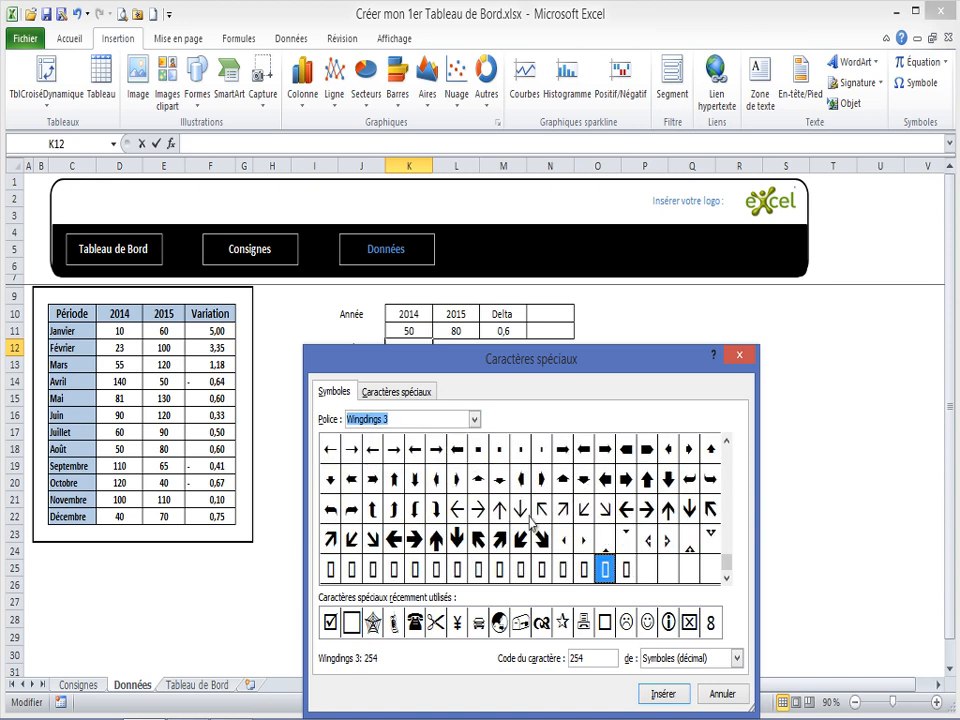
click(731, 456)
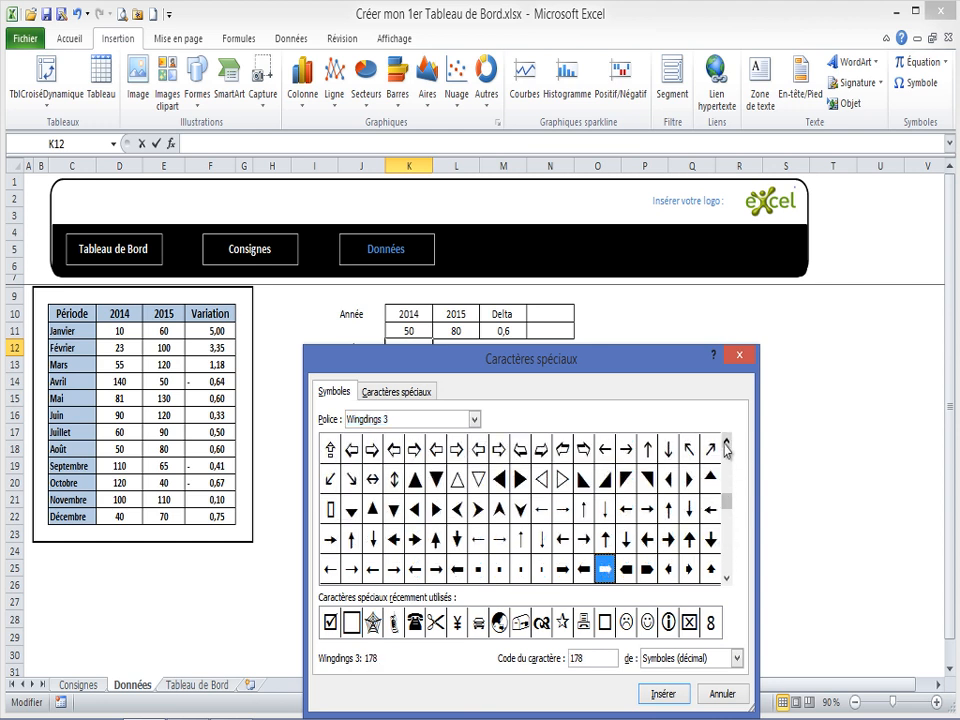
click(415, 482)
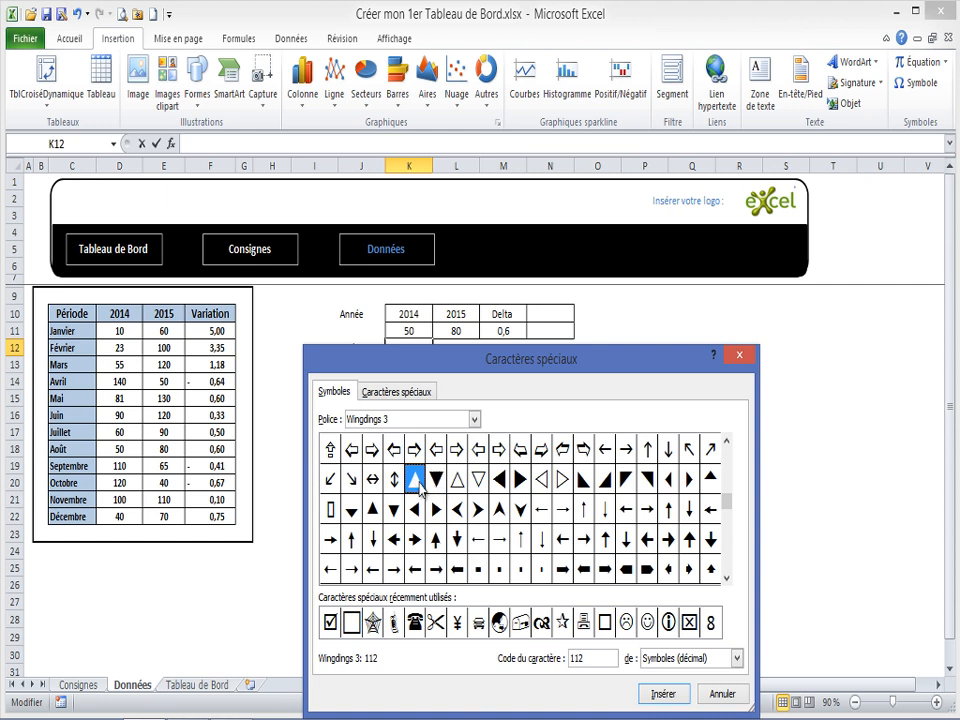
click(663, 693)
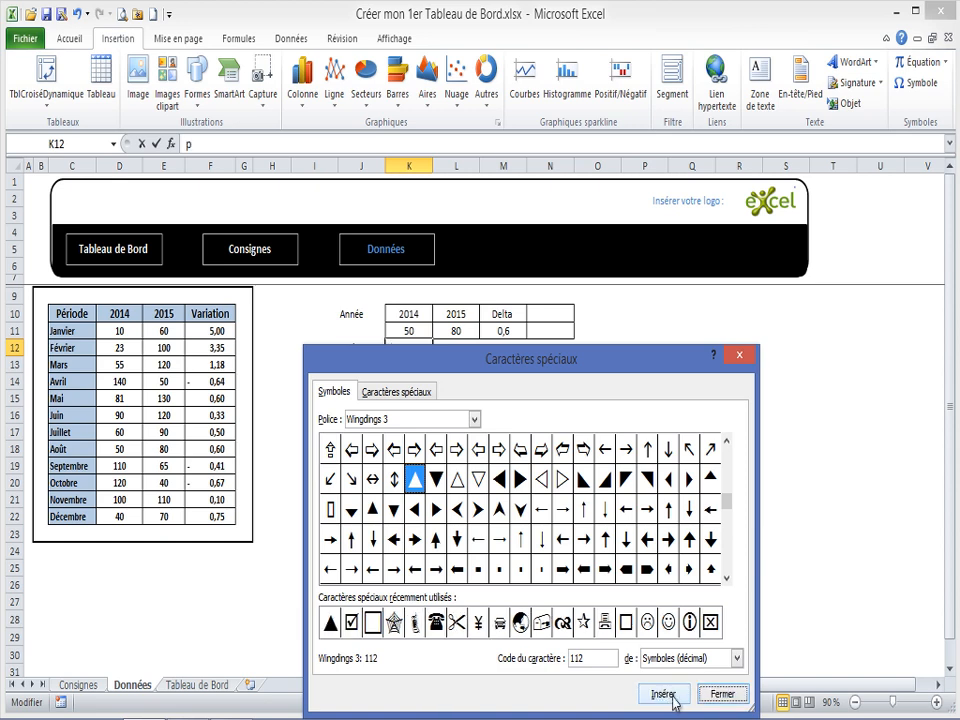
click(727, 700)
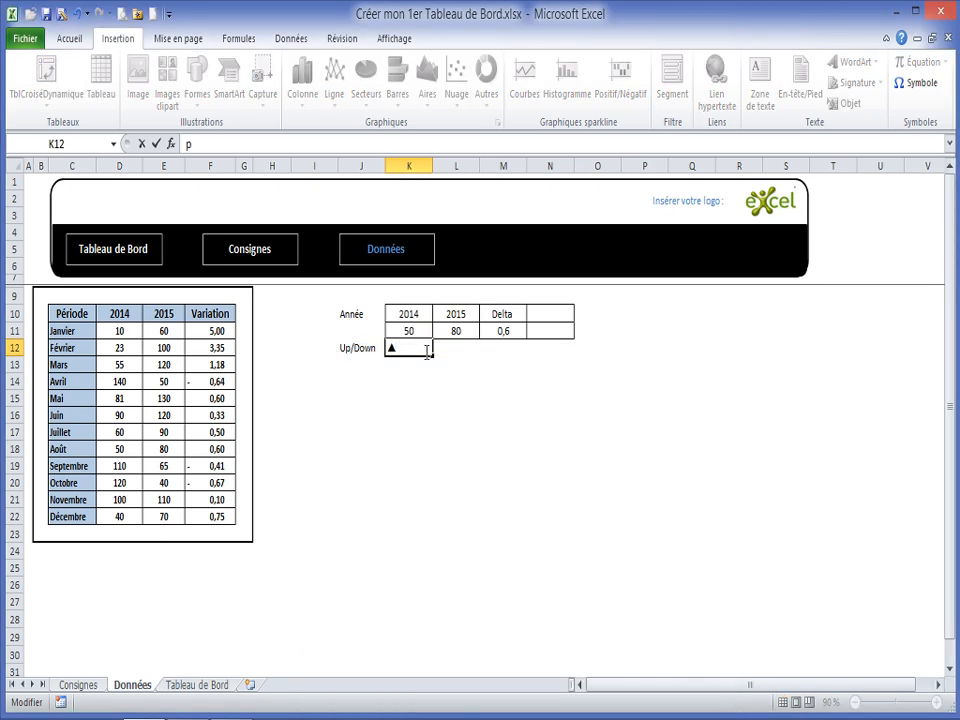
click(411, 384)
click(397, 347)
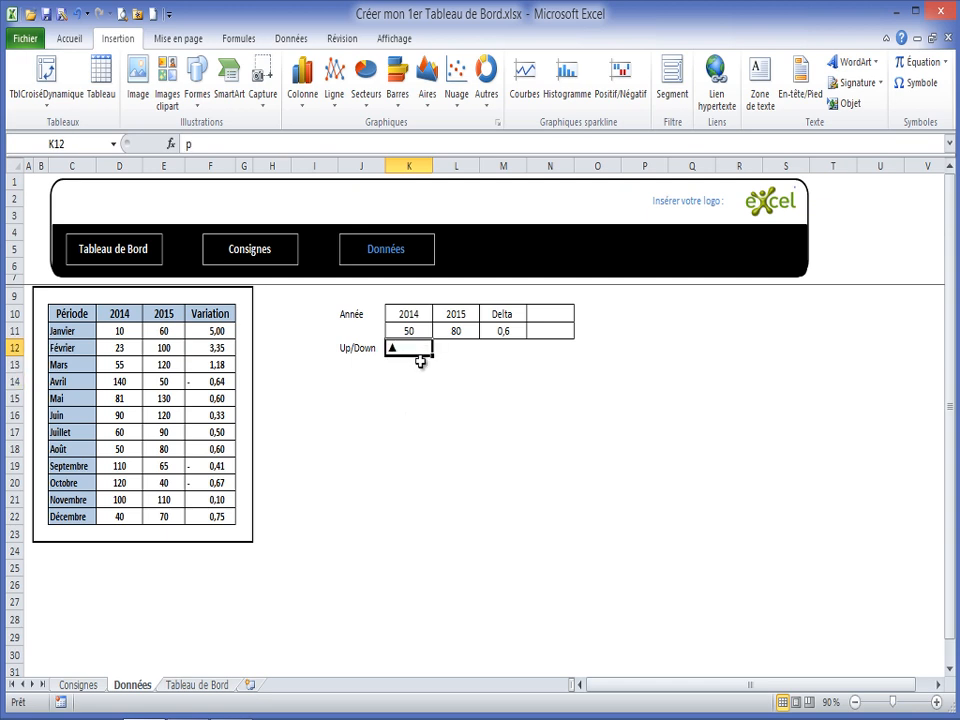
Centre the upward triangle horizontally in cell K12
click(72, 39)
click(251, 96)
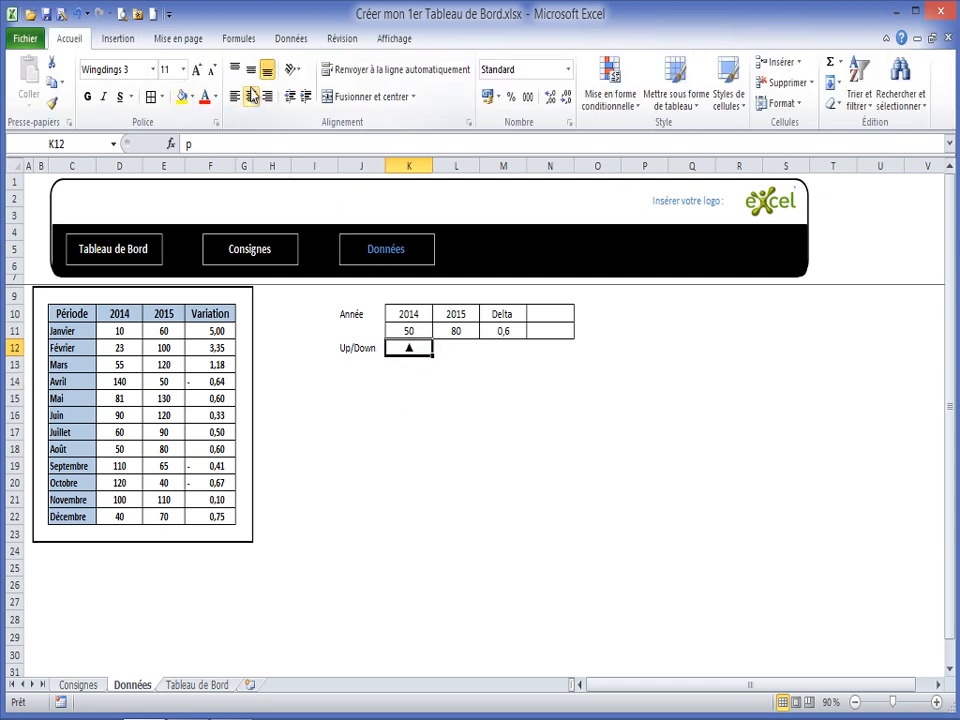
click(439, 377)
click(407, 347)
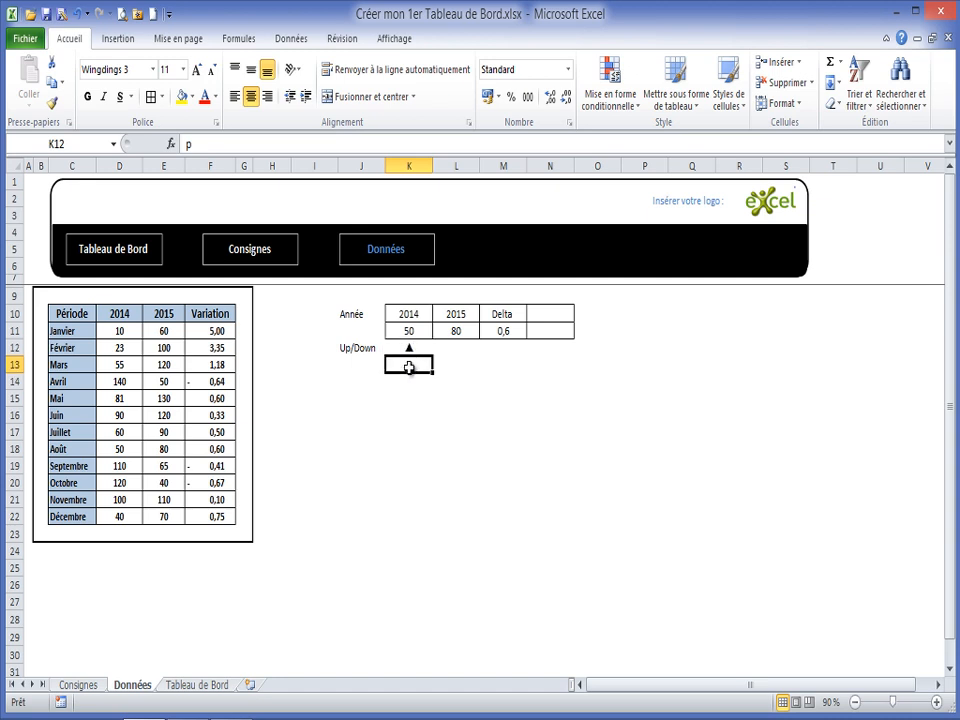
Insert the solid downward triangle symbol from the Wingdings 3 font, character code 113, into cell K13
click(408, 368)
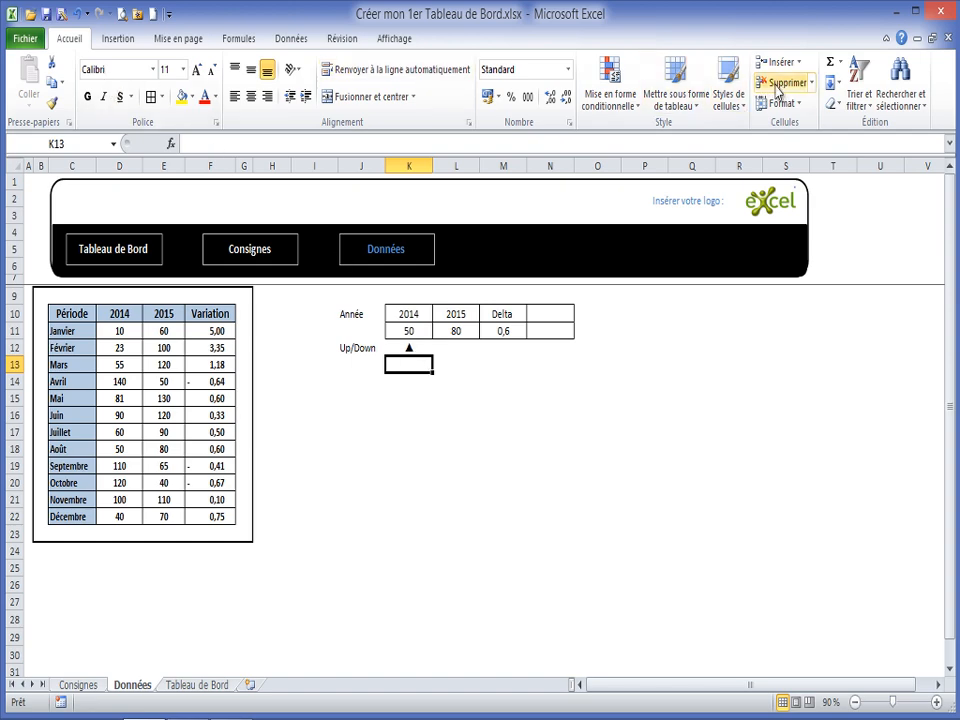
click(117, 38)
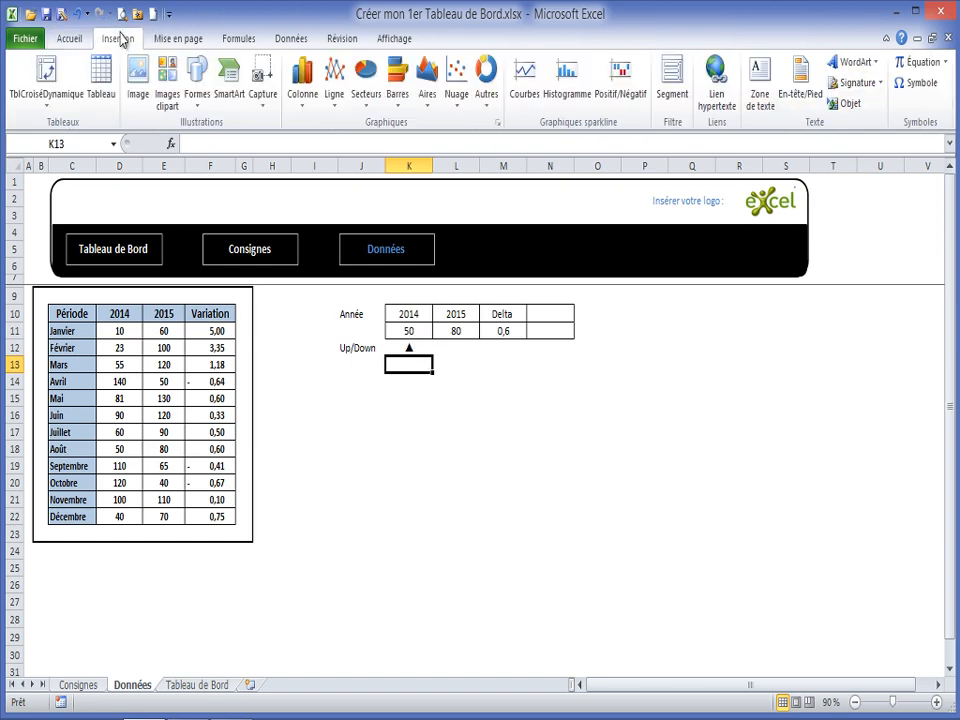
click(918, 84)
click(437, 569)
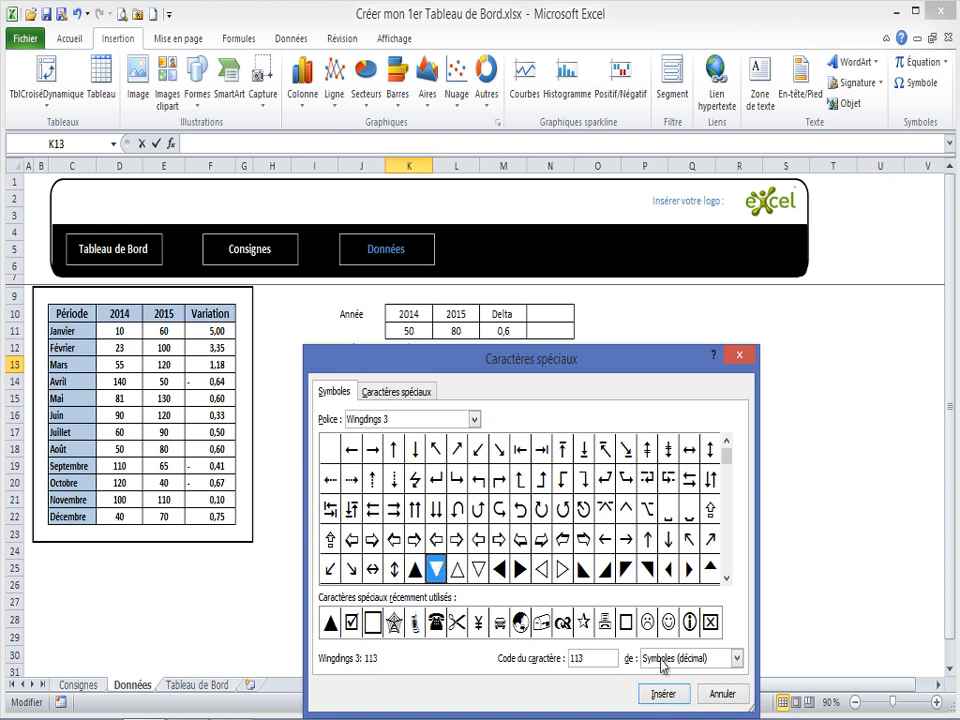
click(660, 694)
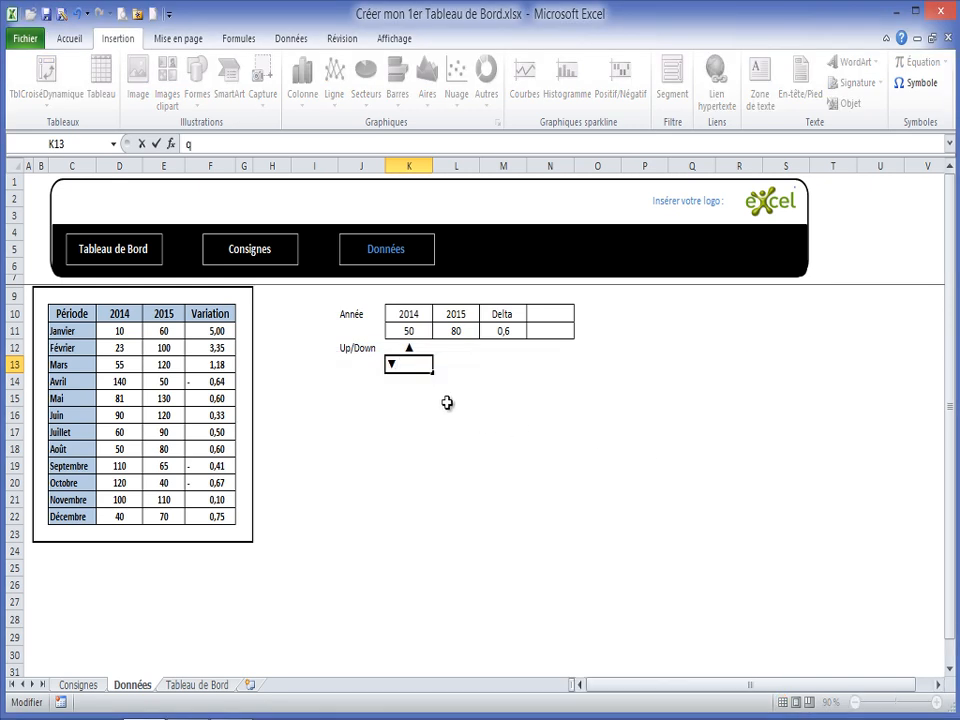
click(416, 414)
click(405, 366)
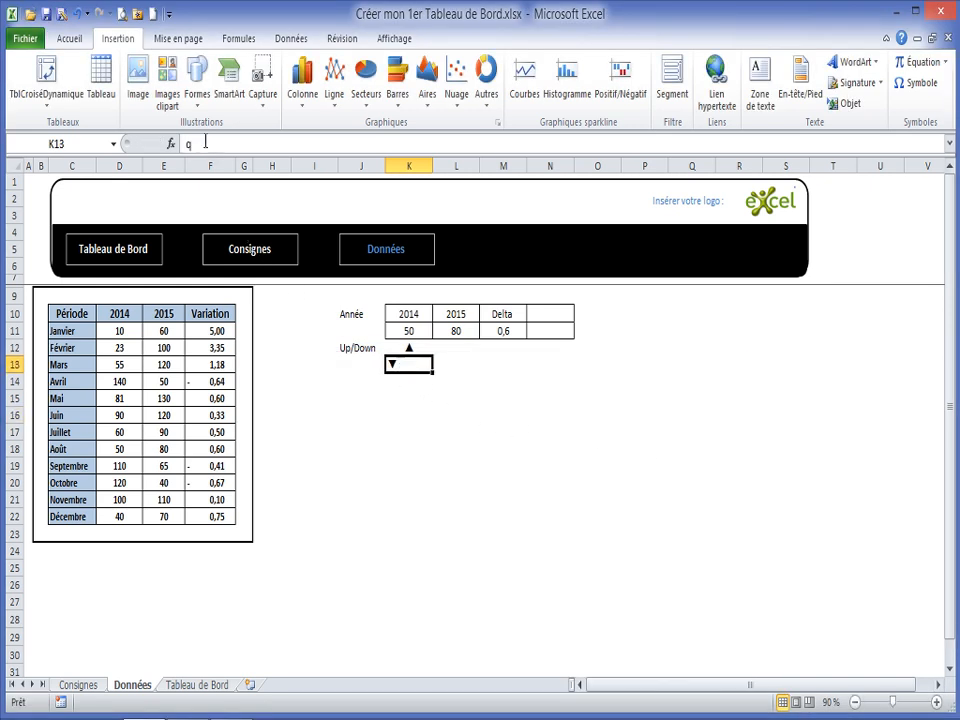
Centre the downward triangle horizontally in cell K13
click(413, 347)
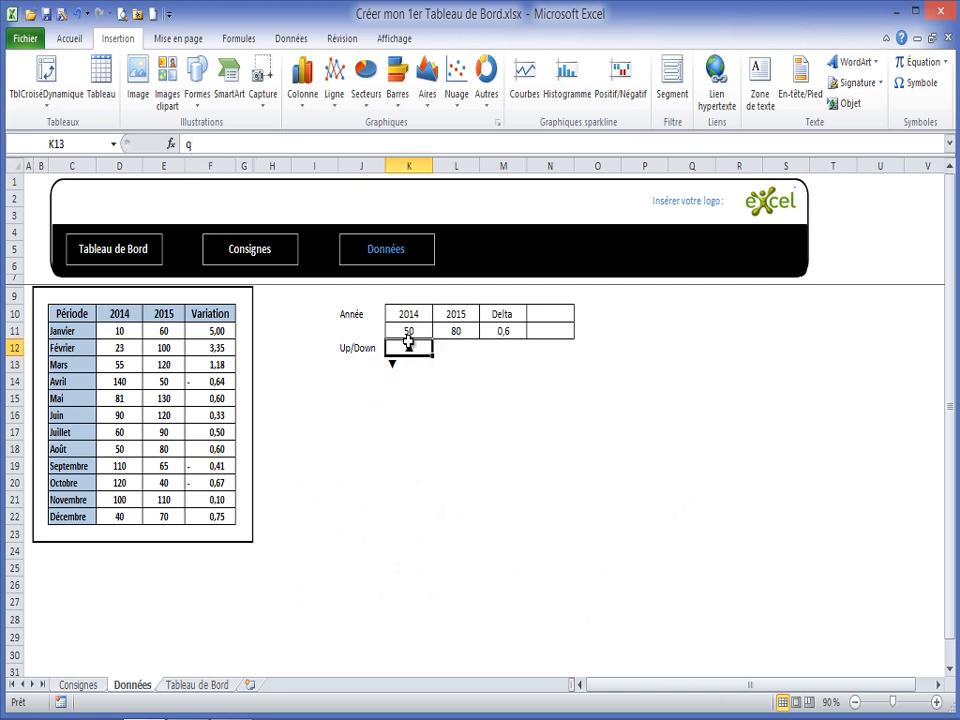
click(404, 366)
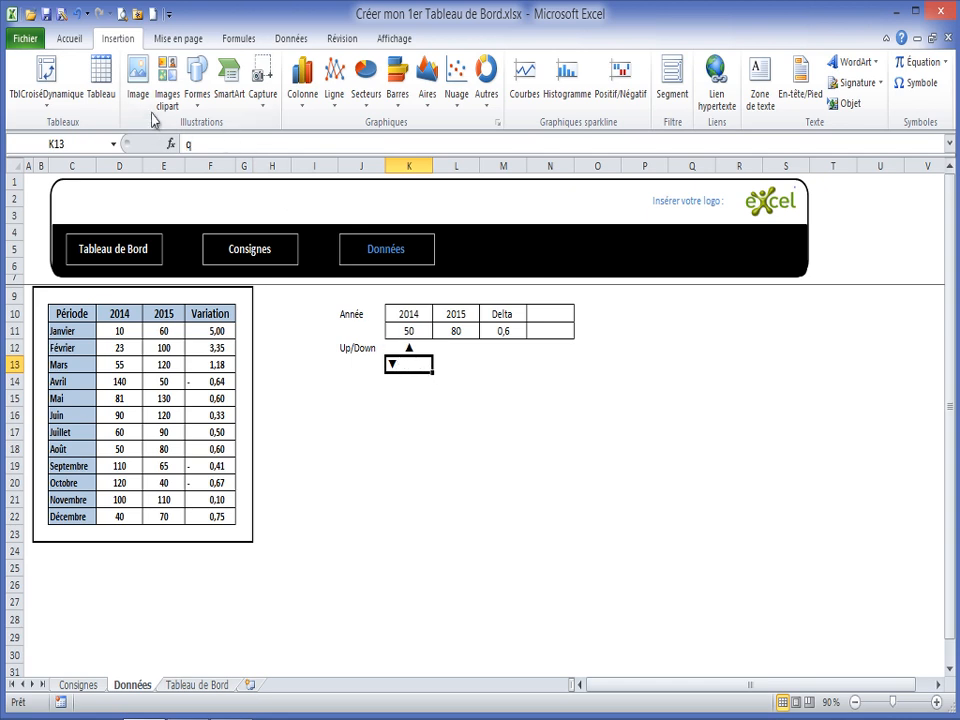
click(72, 40)
click(250, 96)
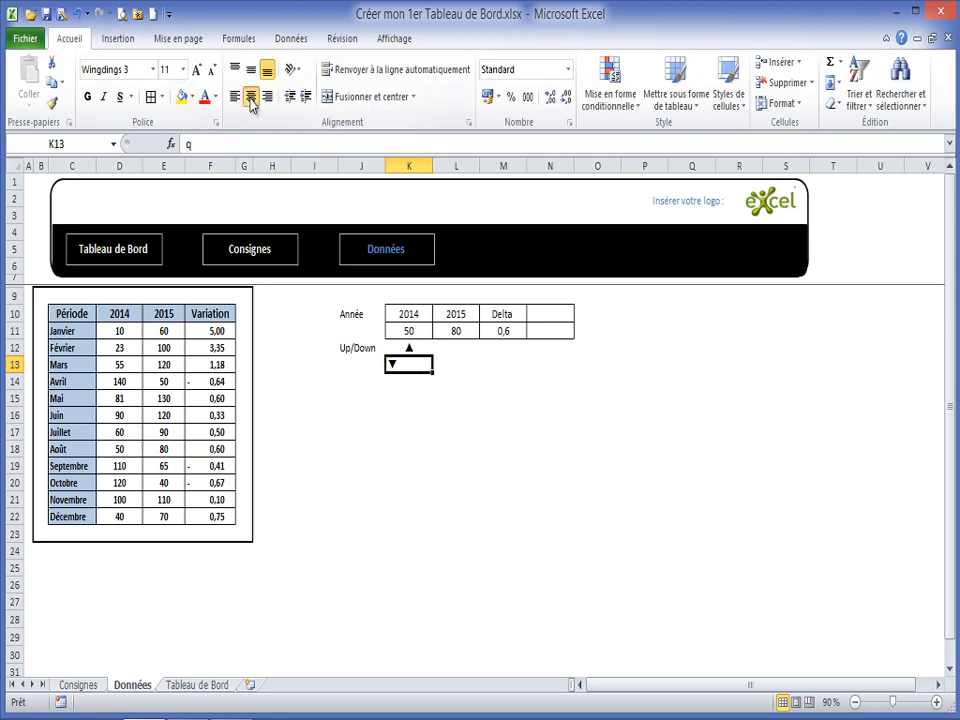
click(452, 413)
click(409, 350)
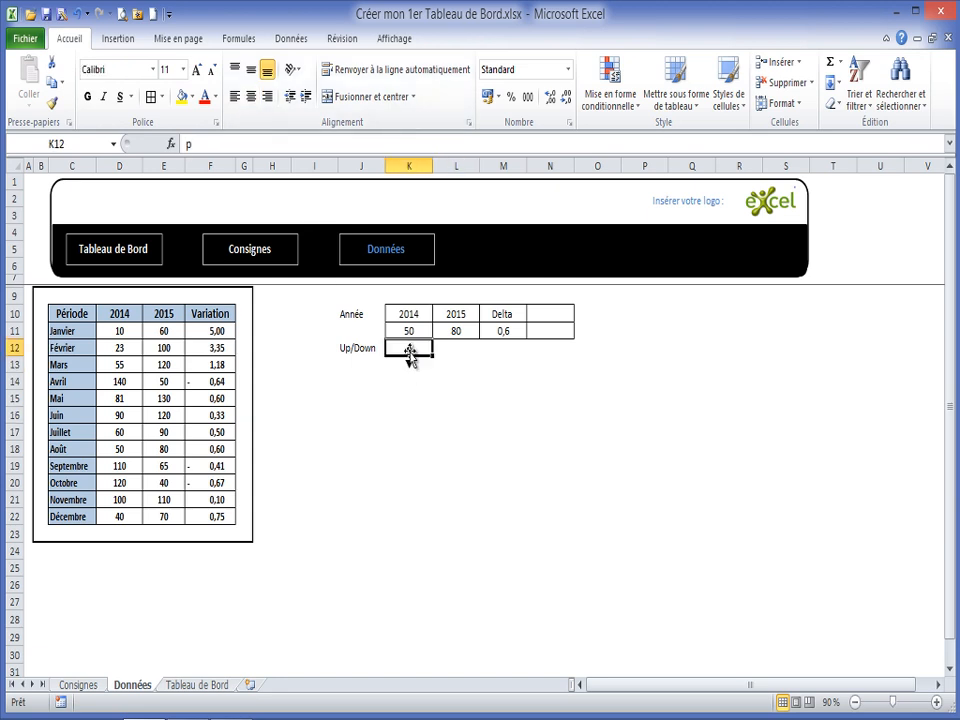
Begin a SI formula in the Up/Down cell K12, testing whether the 2015 value in L11 is greater than K11
click(409, 361)
key(Up)
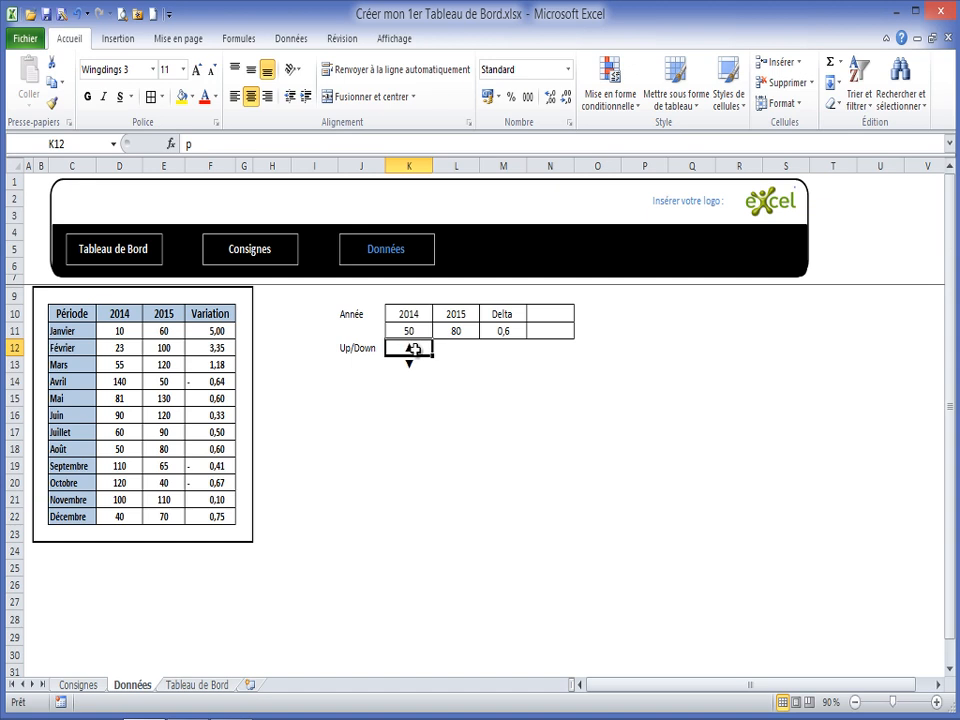
key(alt+n)
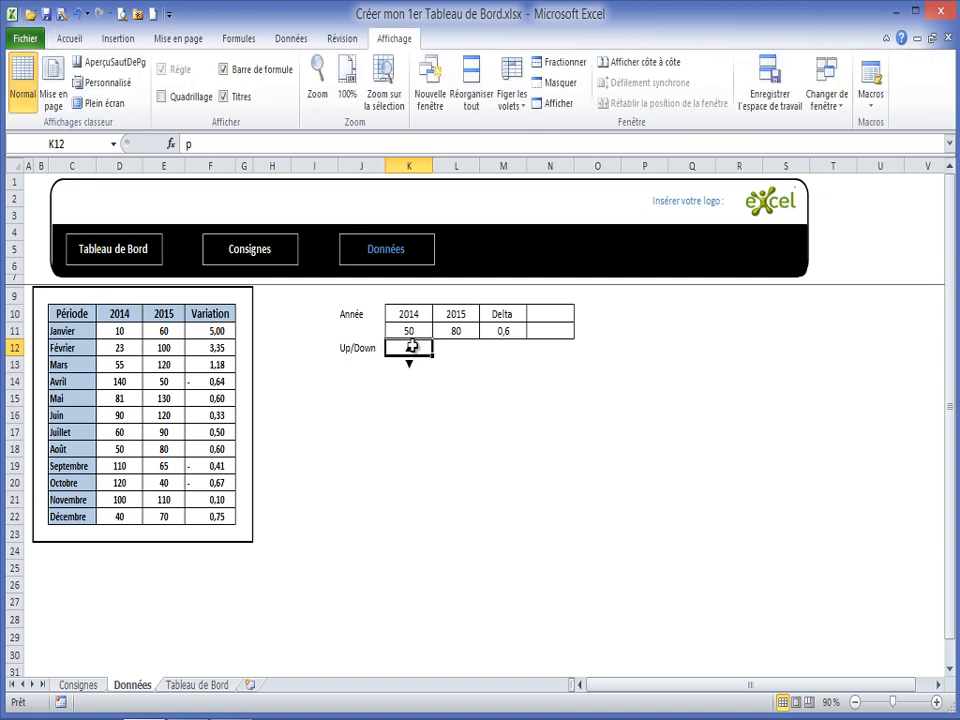
click(187, 145)
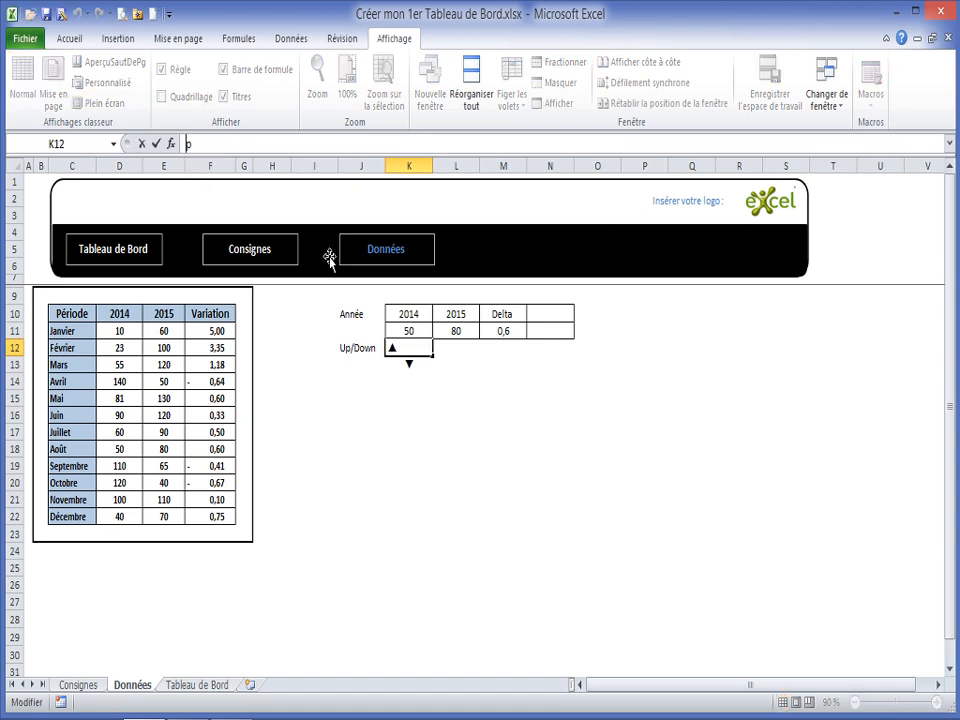
text(=)
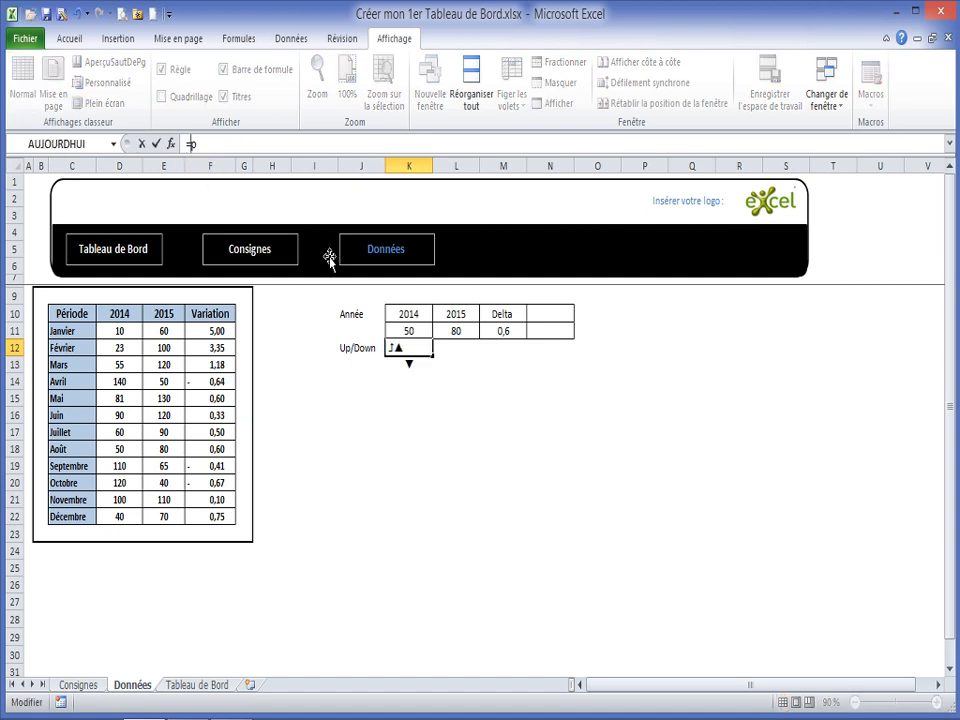
text(si)
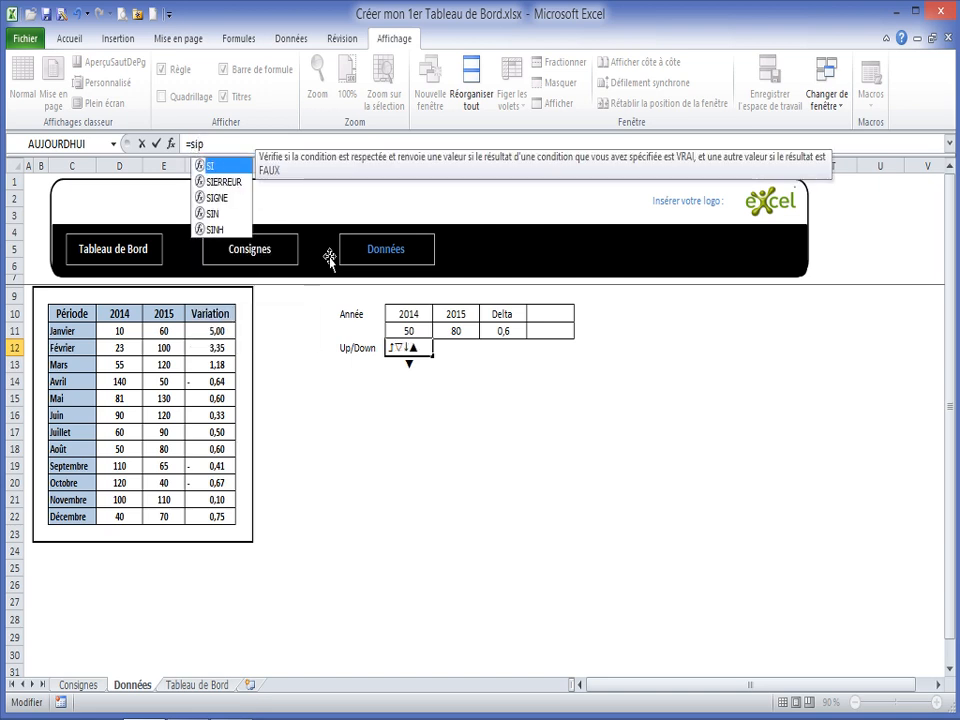
text(()
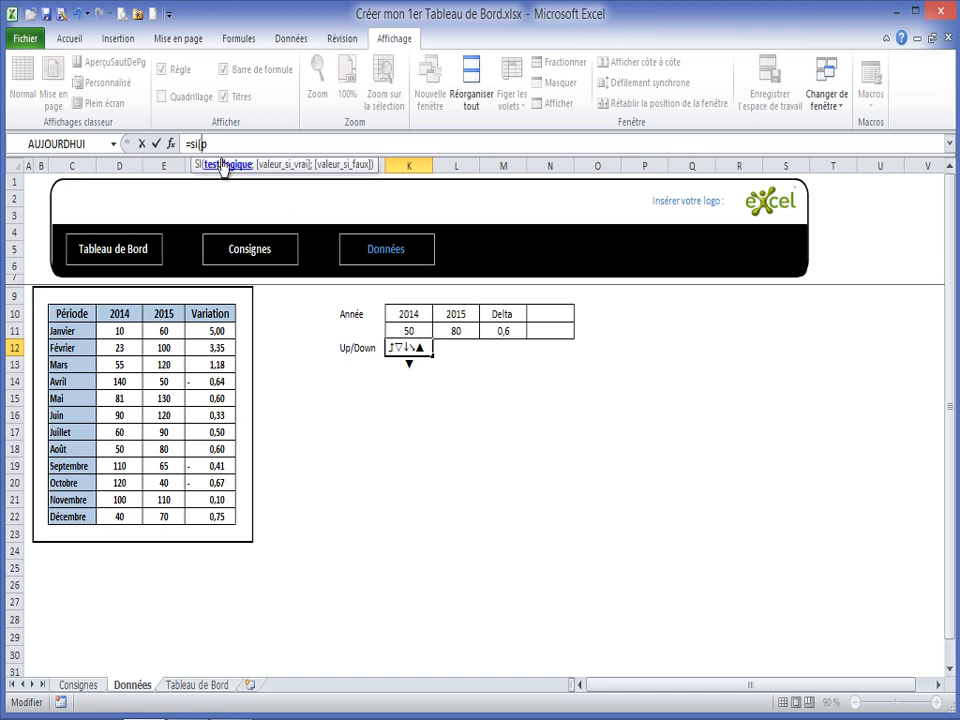
click(459, 333)
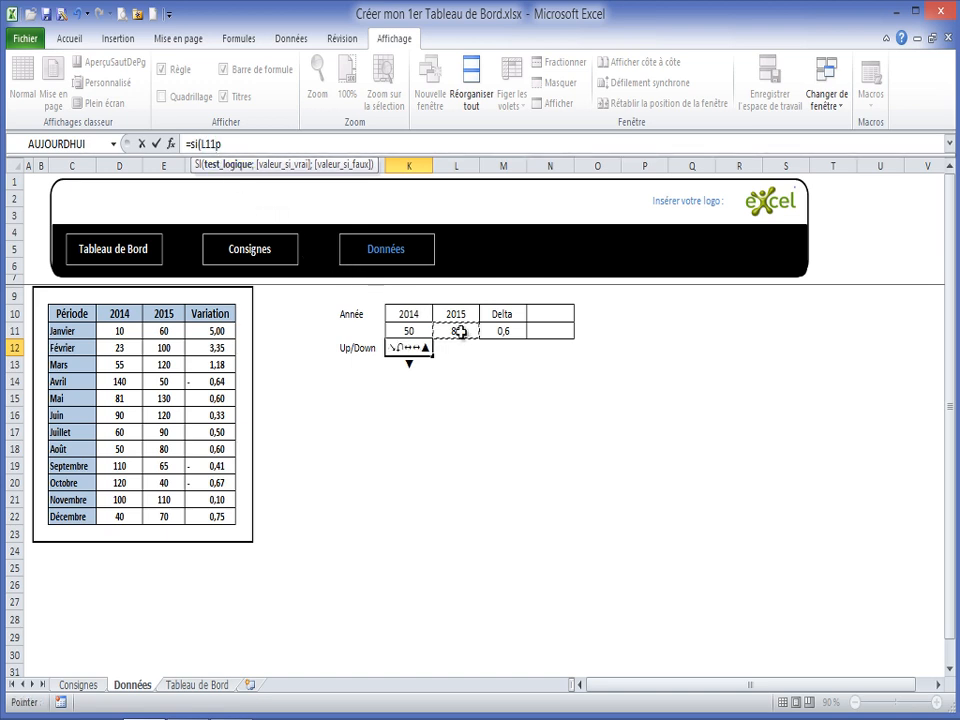
text(>)
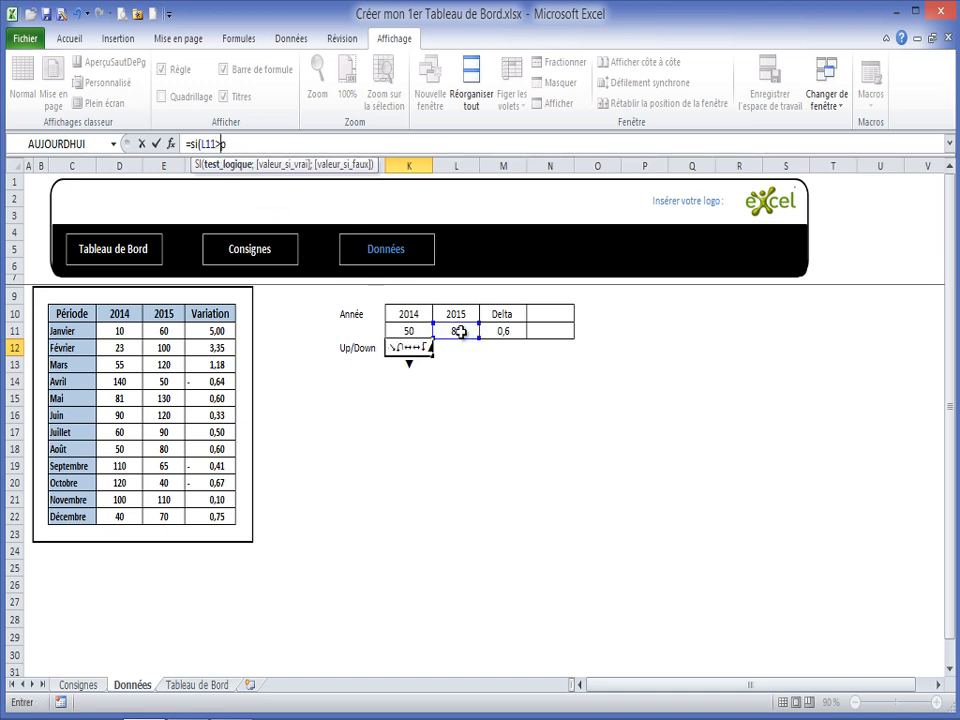
click(410, 330)
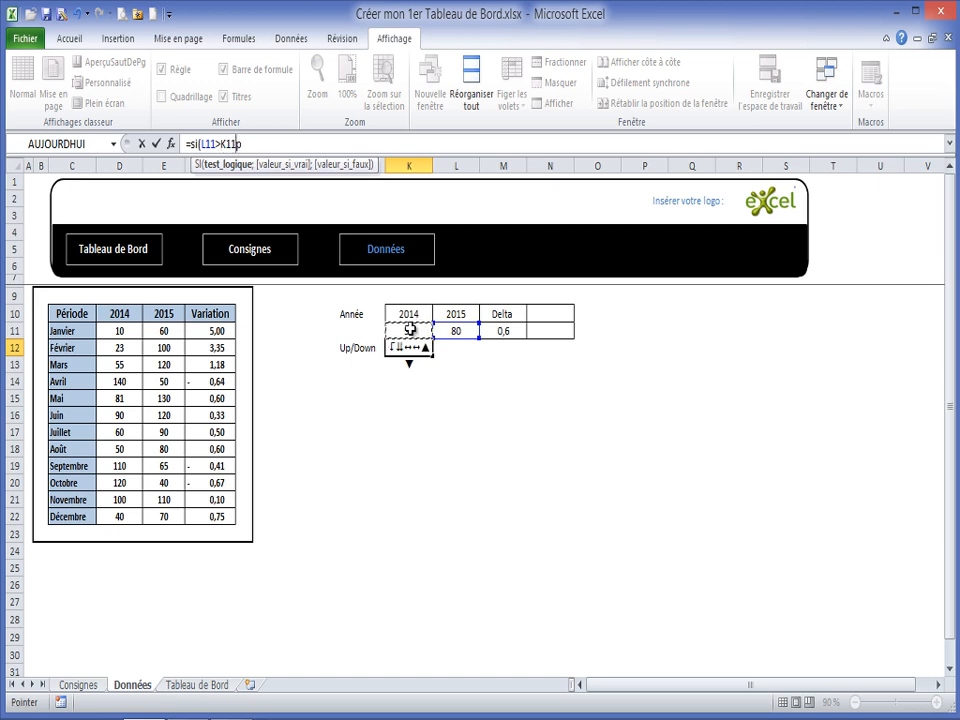
Complete the SI formula in K12 so it returns "p" when the test is true and "q" otherwise
text(;)
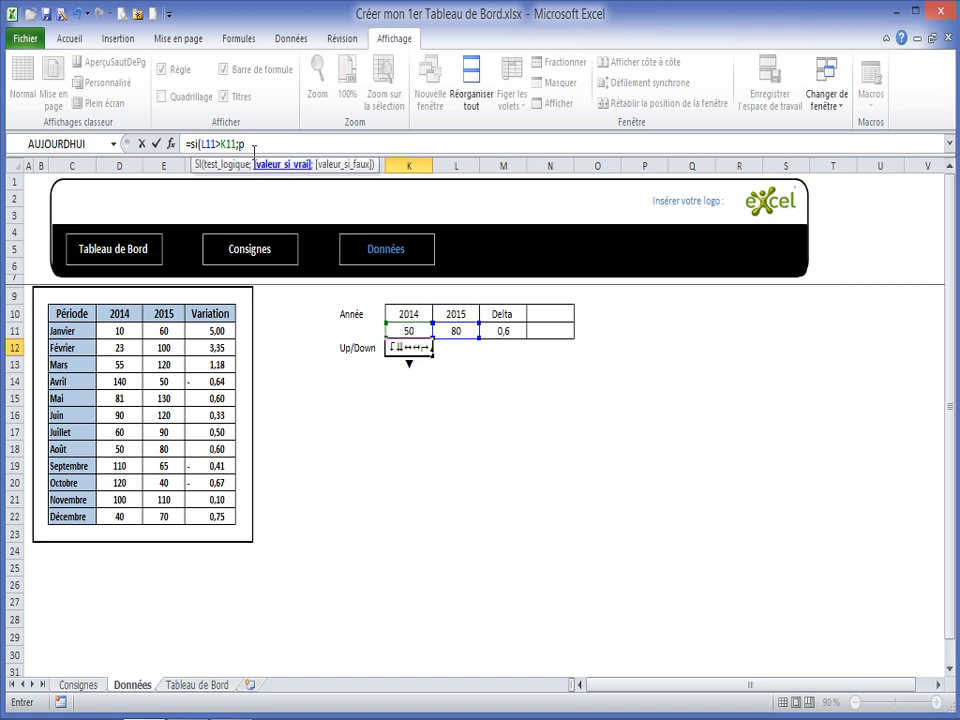
text(")
click(254, 143)
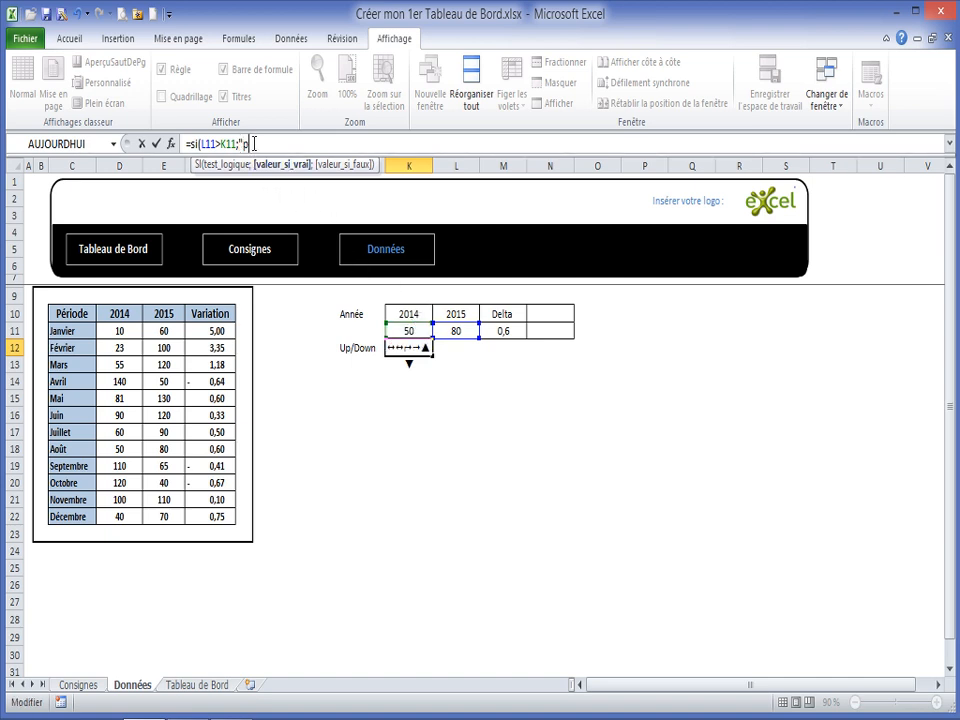
text(";)
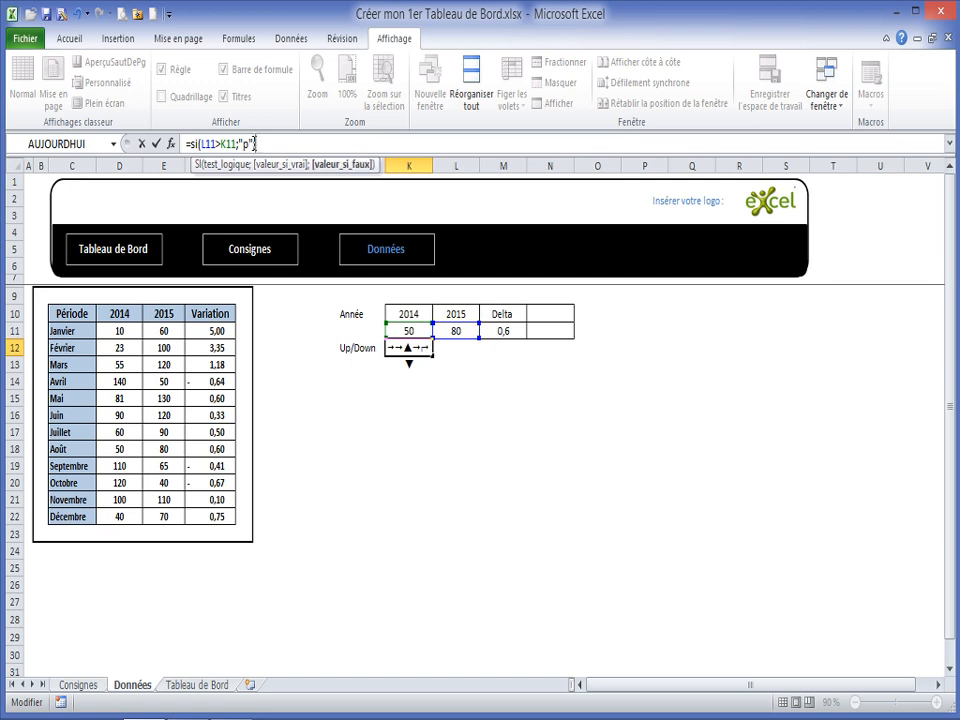
text("q"))
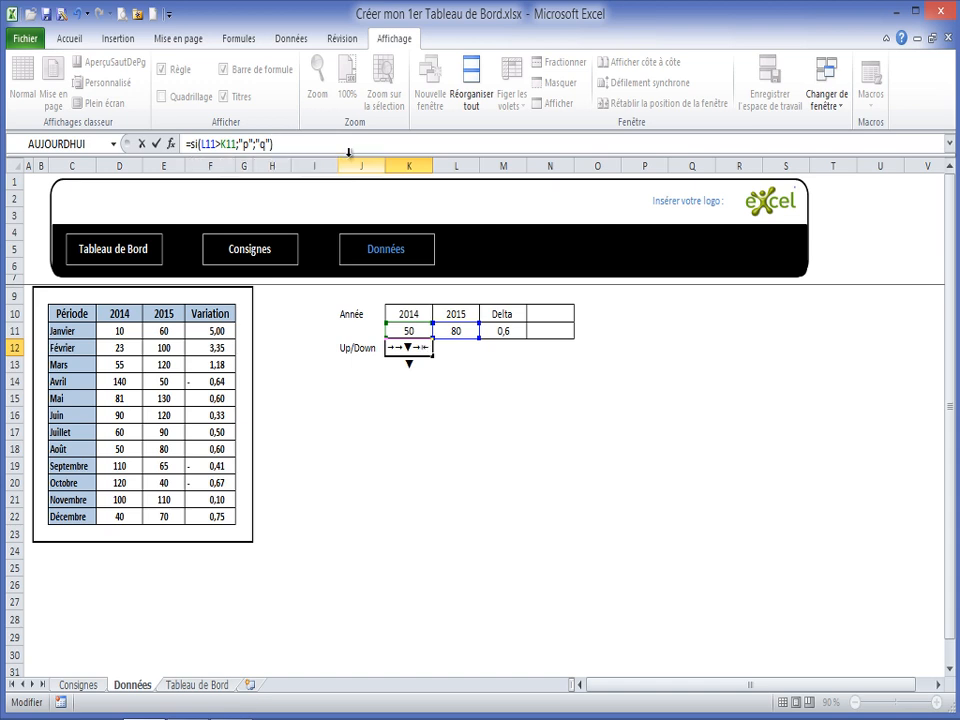
key(Return)
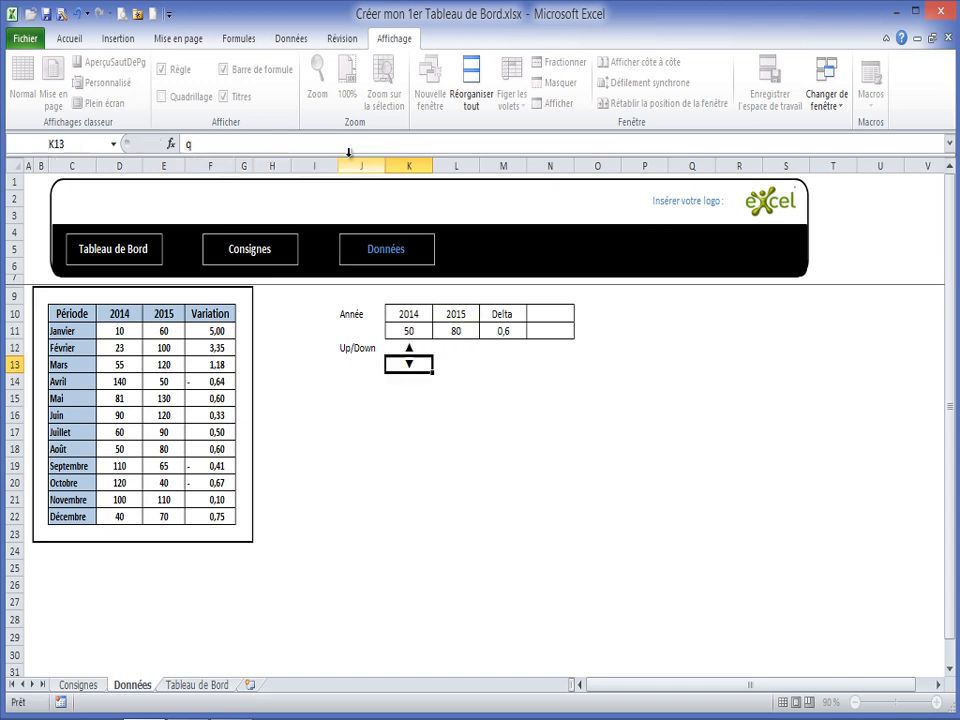
click(409, 348)
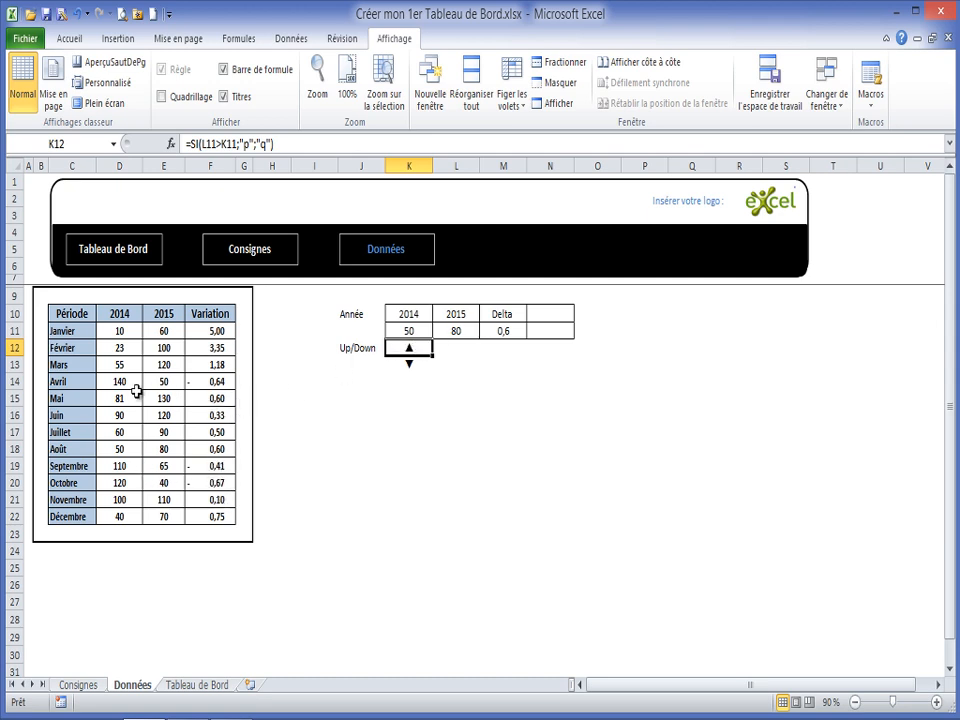
Choose Avril as the selected month on the Tableau de Bord sheet and return to the Données sheet
click(200, 686)
click(205, 584)
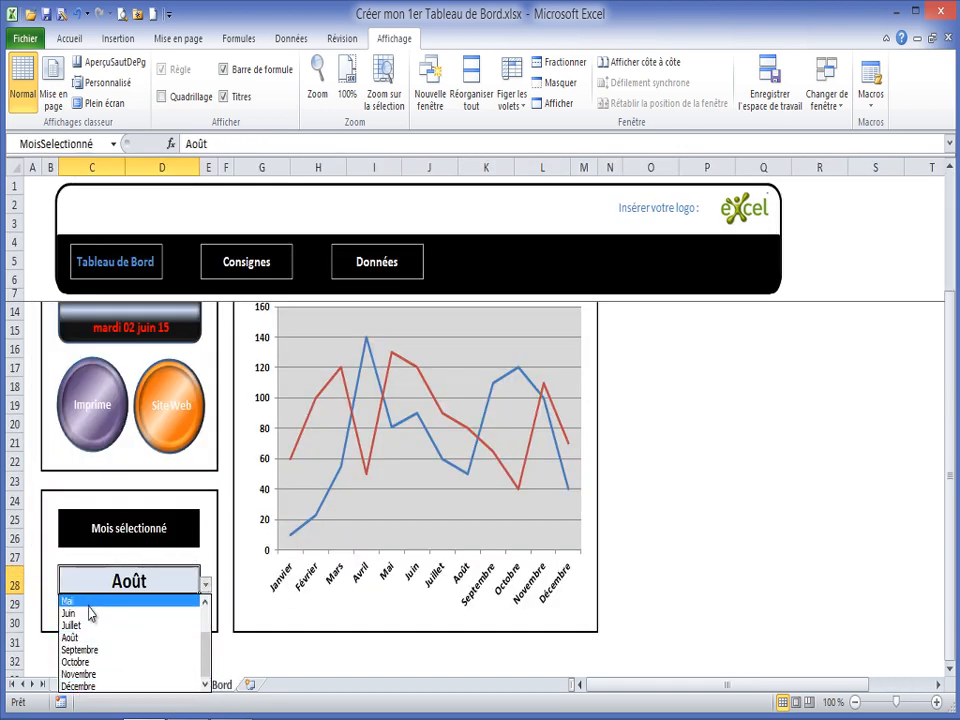
click(207, 603)
click(207, 603)
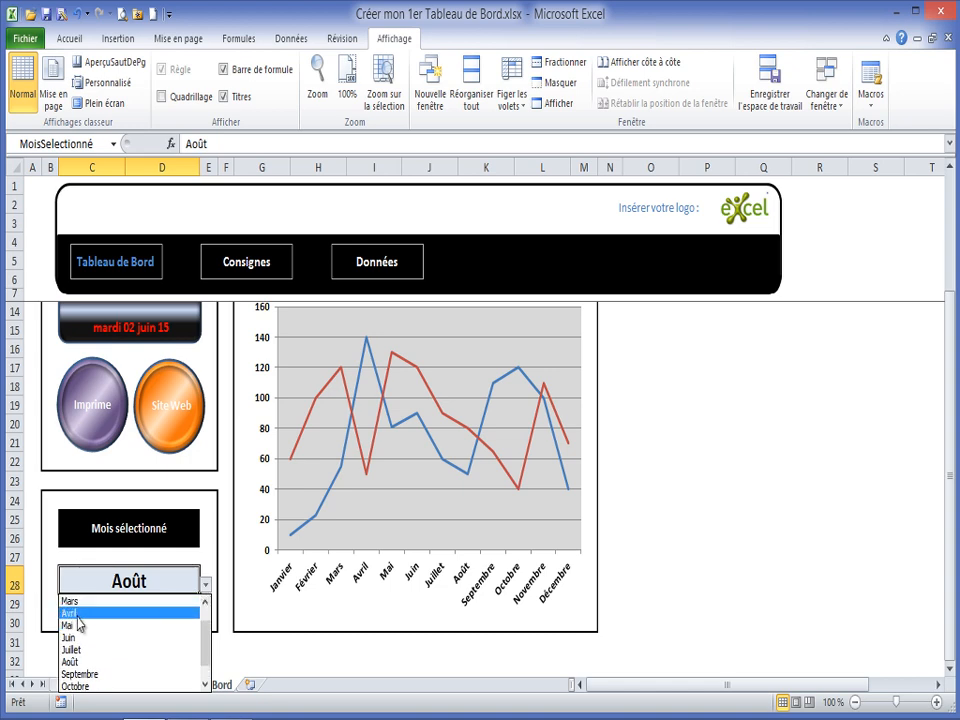
click(190, 612)
click(136, 687)
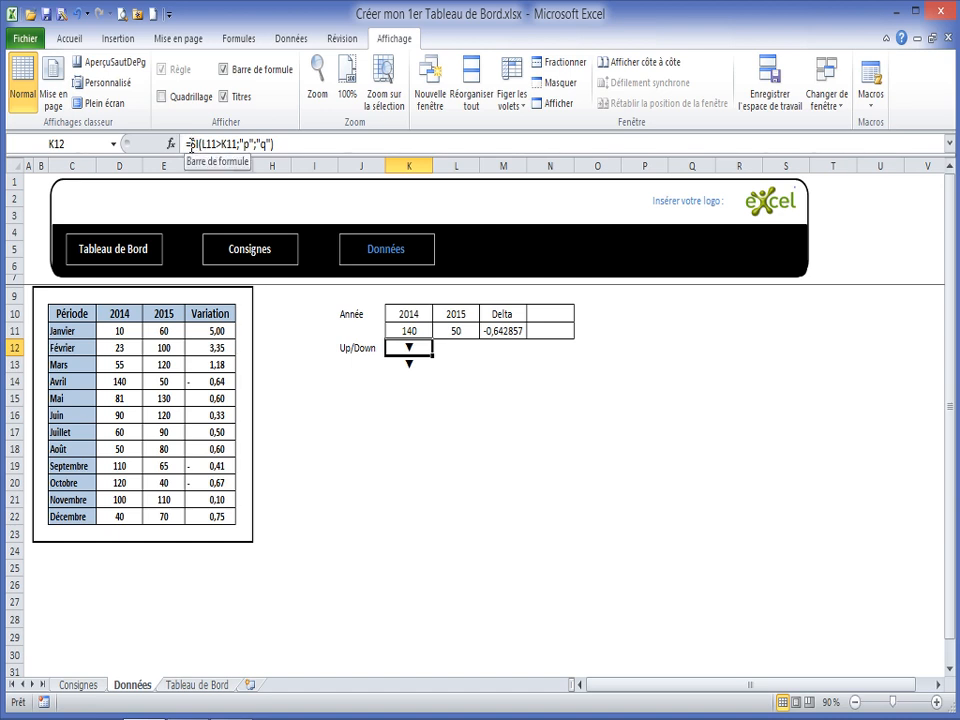
Test the lookup formulas by clearing the Avril label in C14, and undo the deletion
click(410, 331)
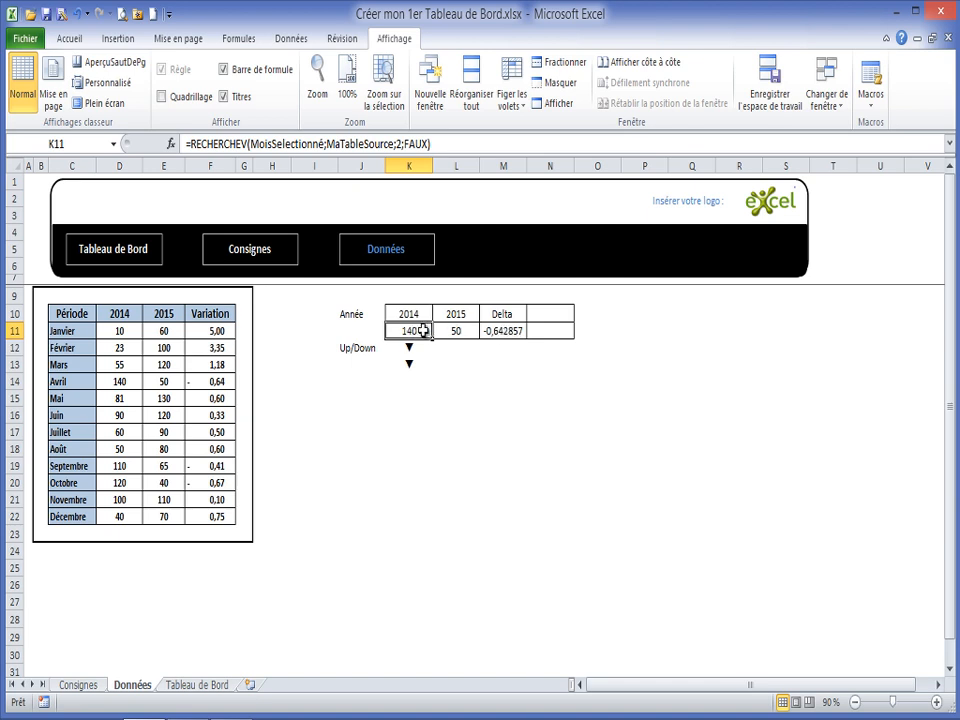
click(502, 332)
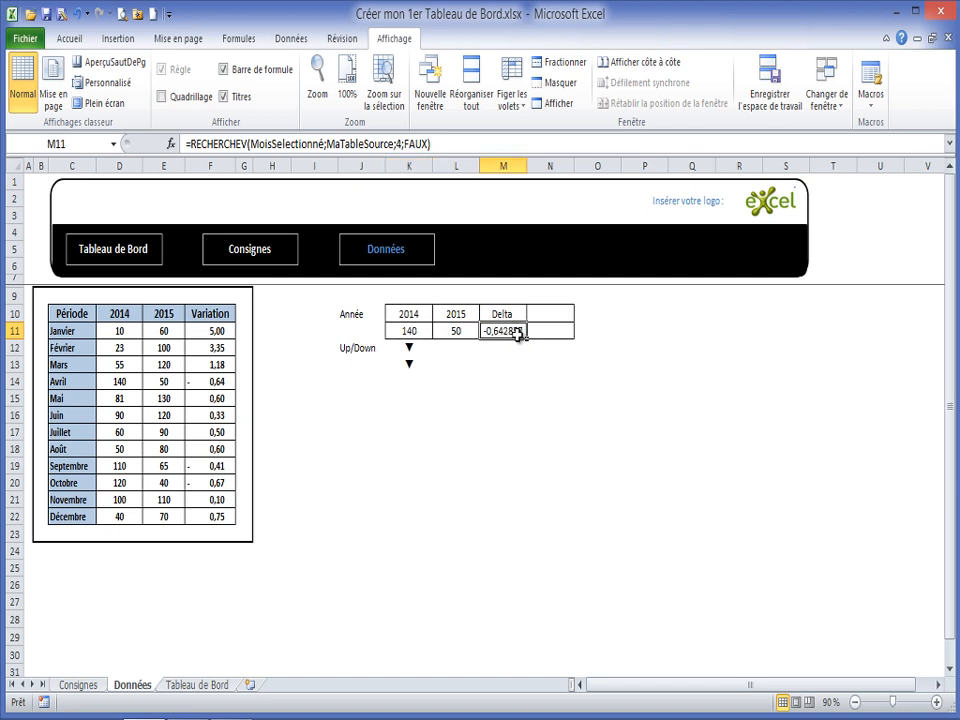
click(414, 330)
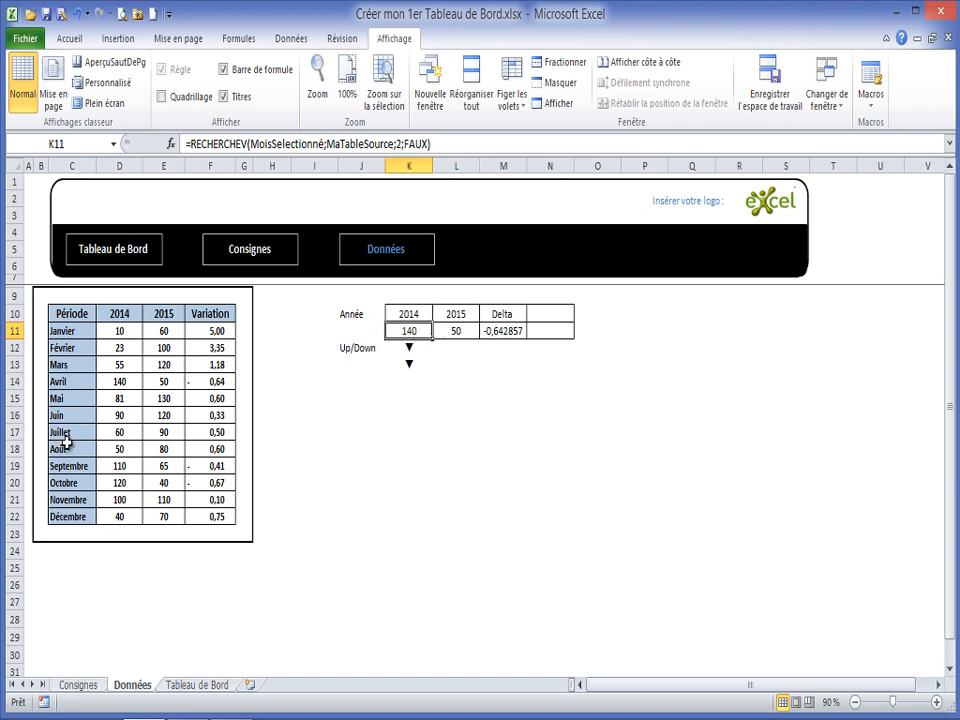
click(66, 380)
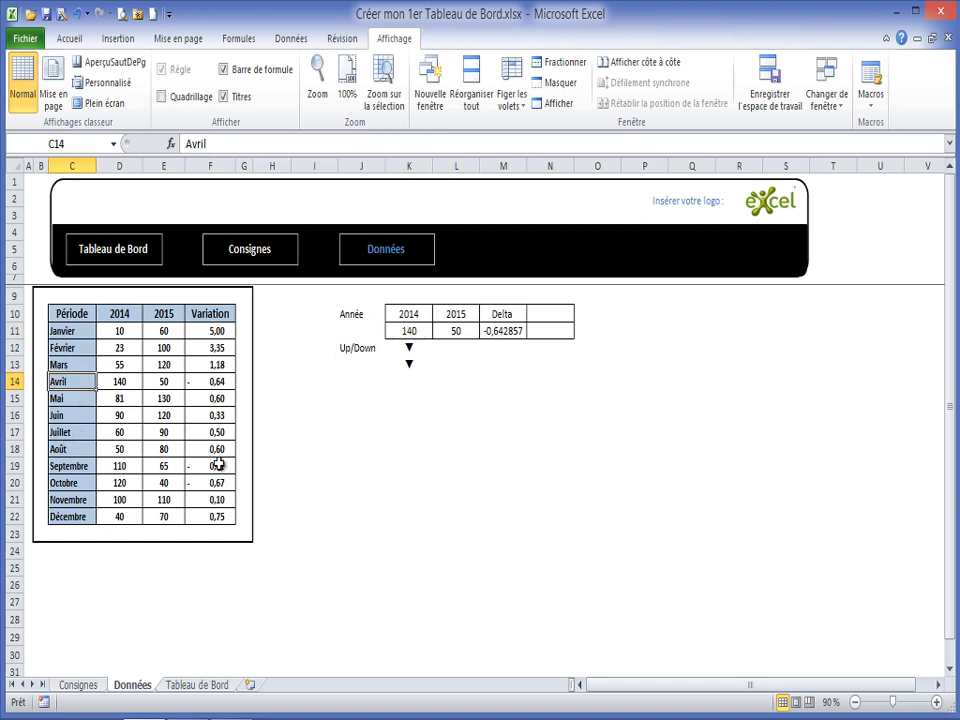
key(Delete)
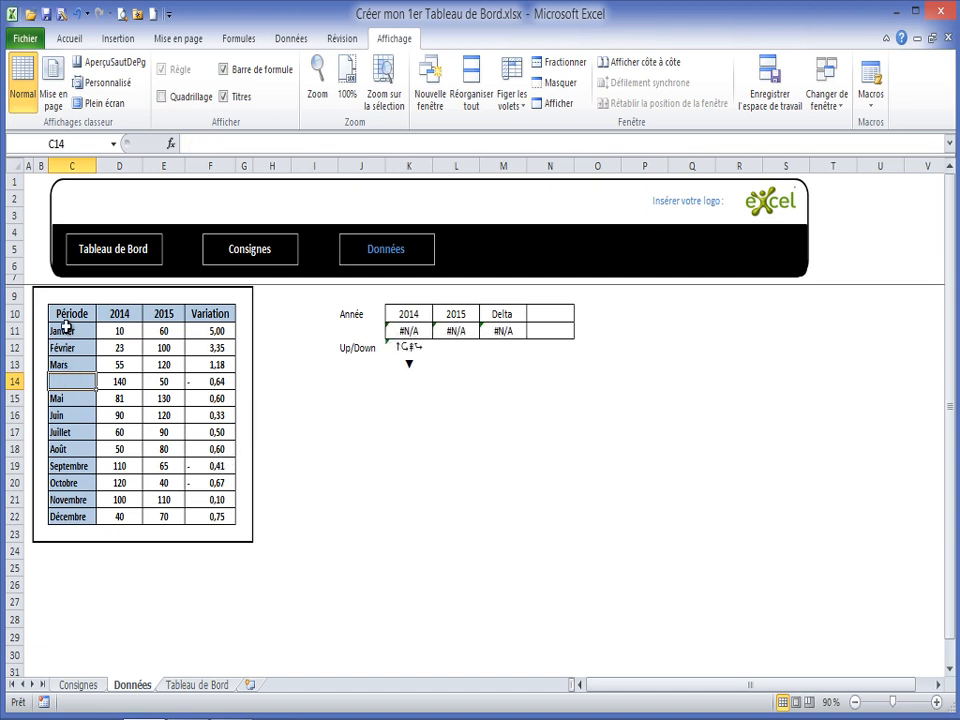
click(76, 13)
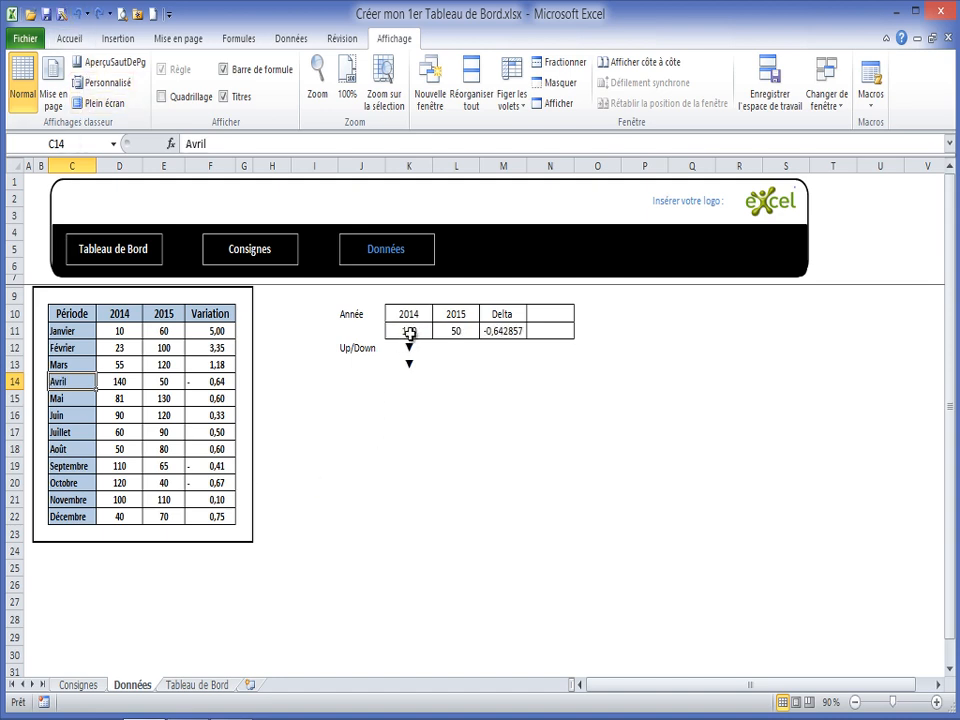
Wrap the RECHERCHEV formula for 2014 in K11 in SIERREUR, returning empty text ("") on error
click(409, 332)
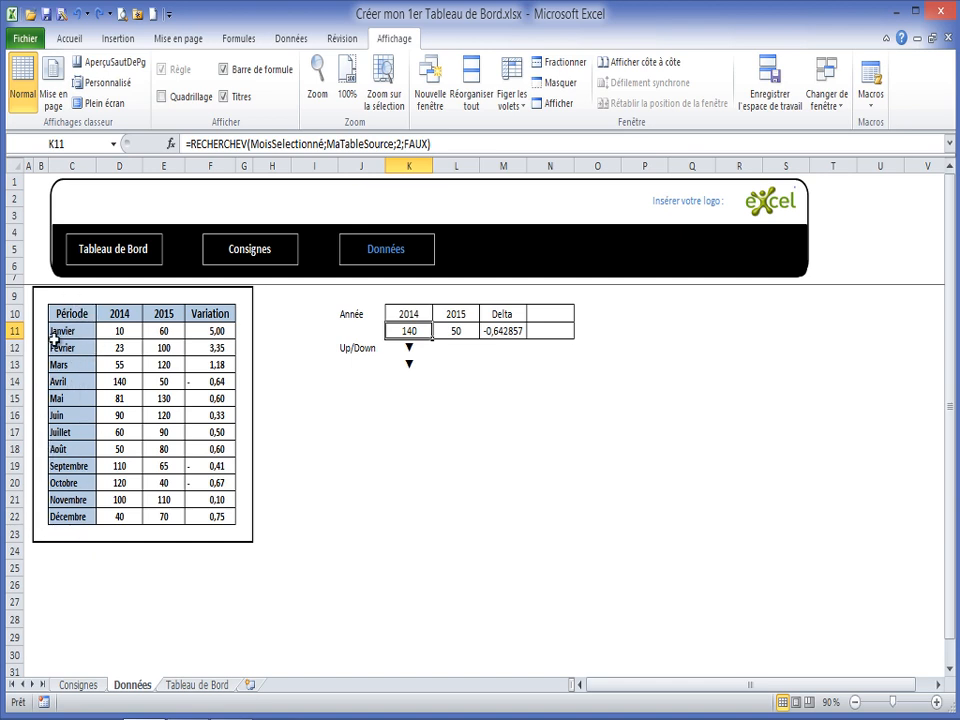
click(194, 143)
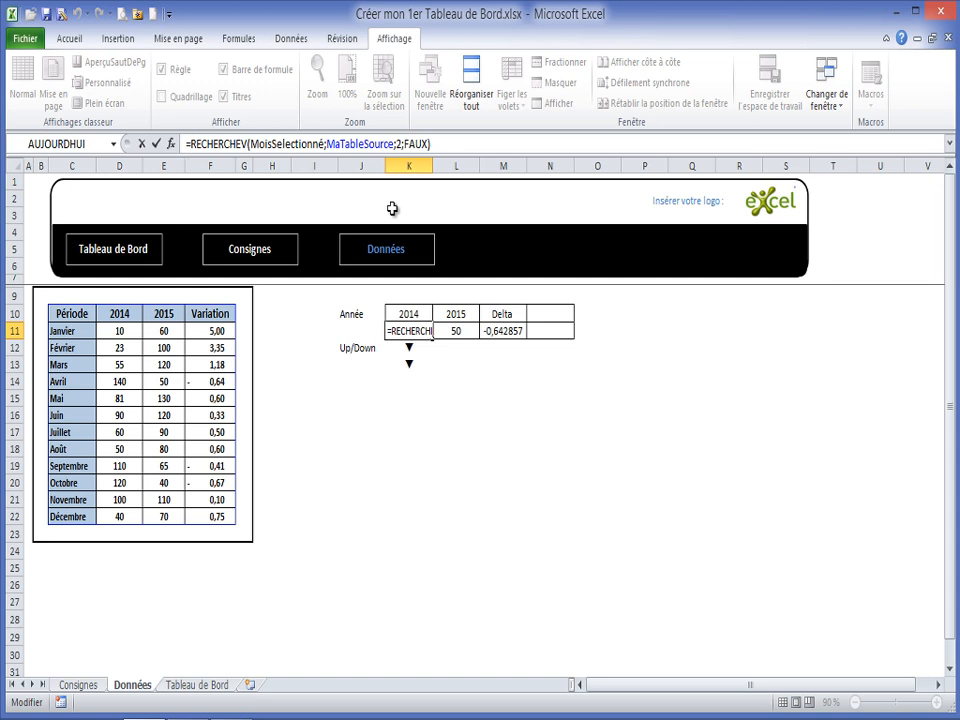
text(sierrer)
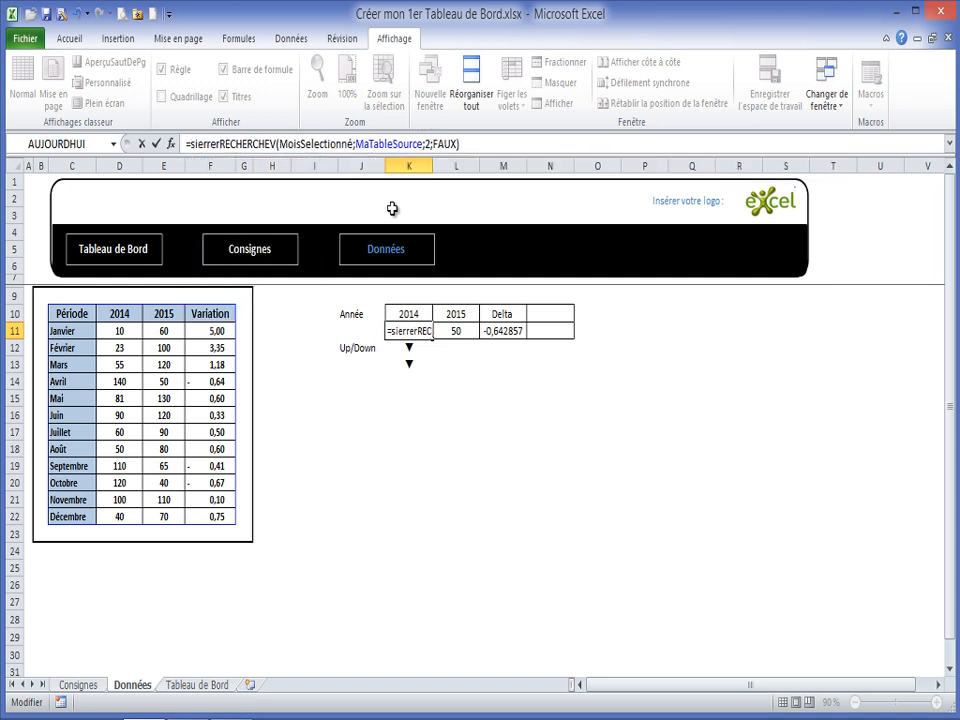
key(BackSpace)
text(ur)
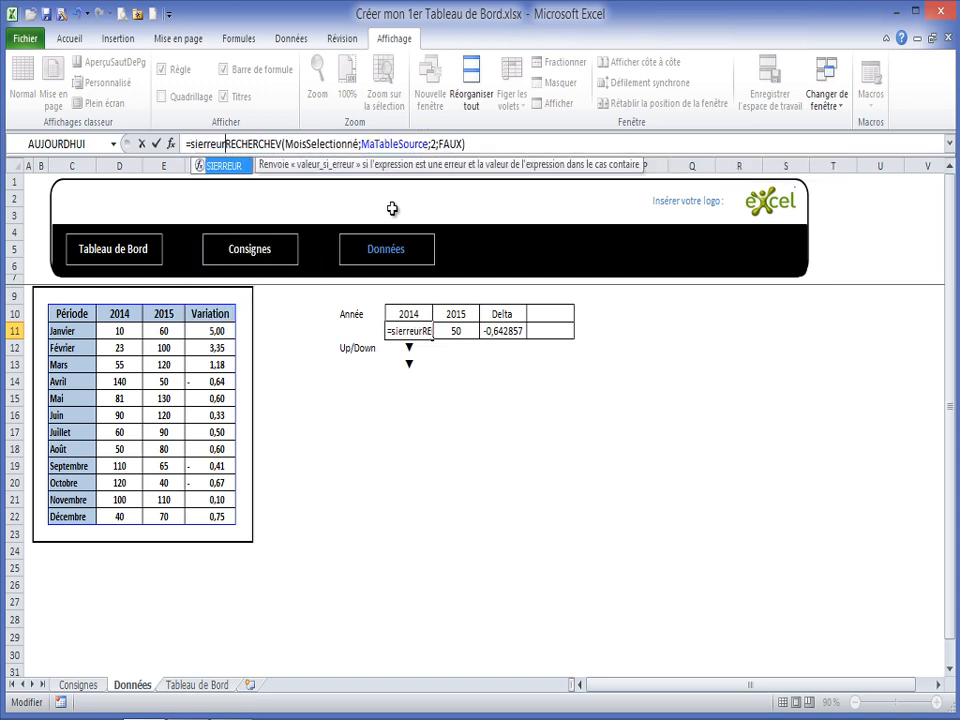
text(()
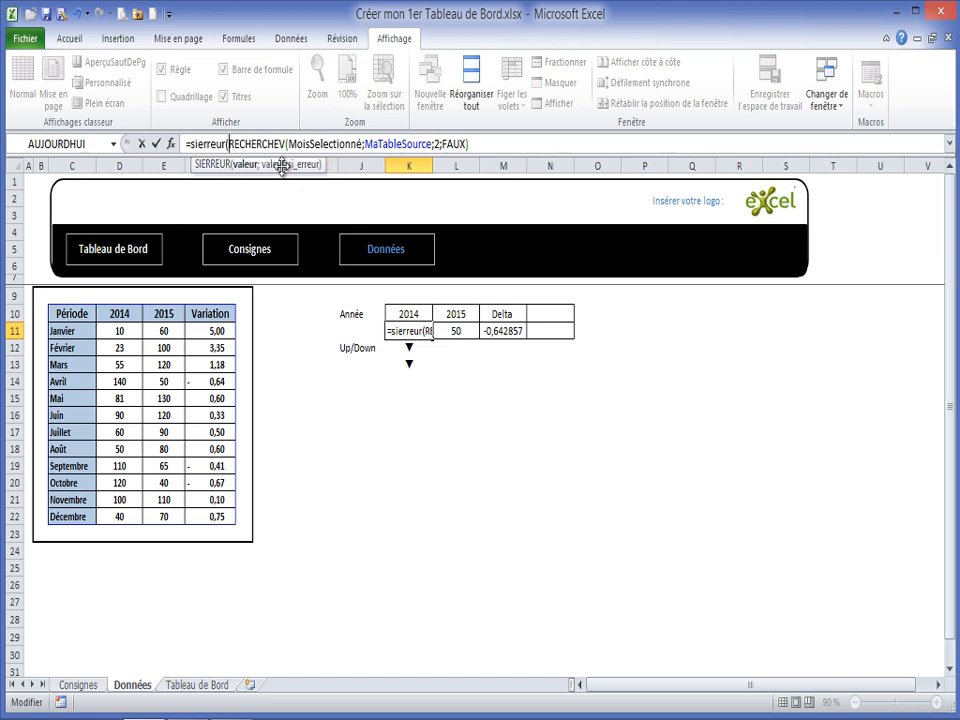
click(479, 144)
text(;)
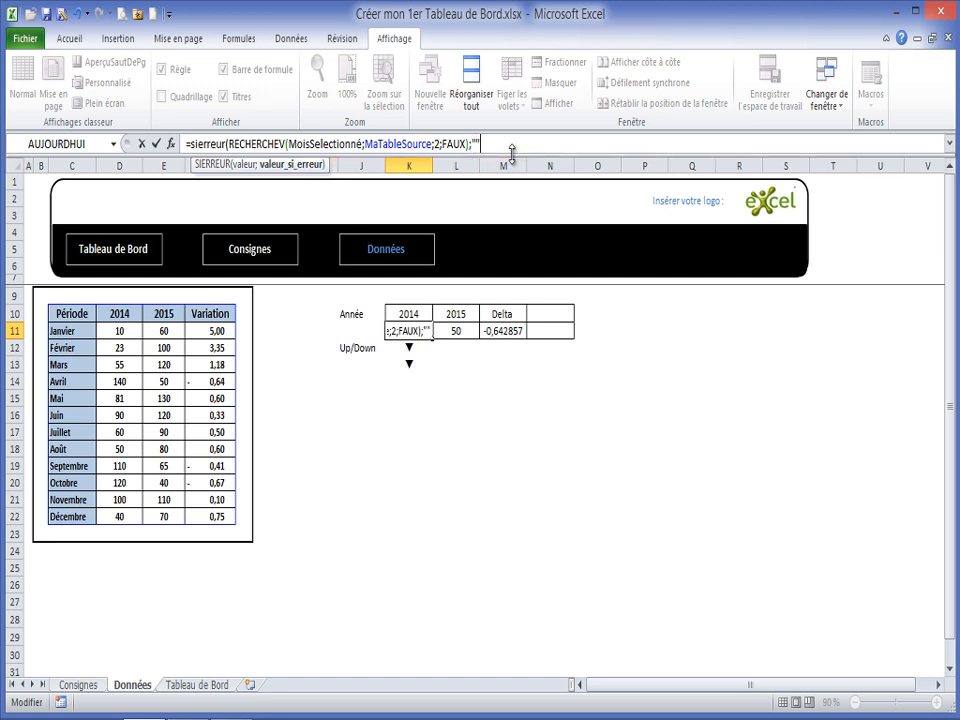
text(""))
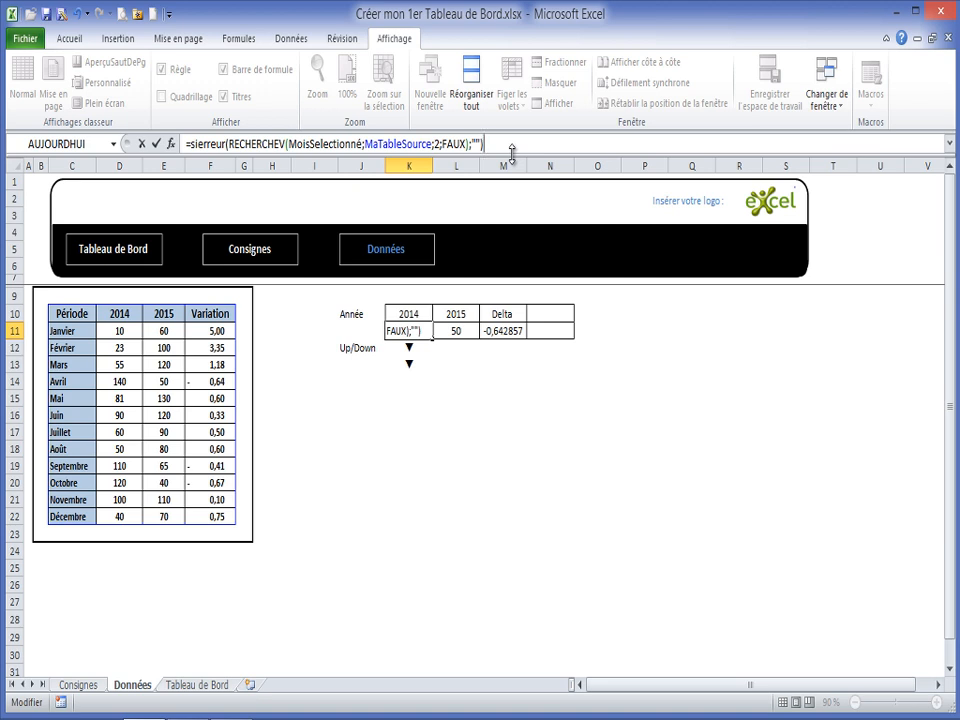
key(Return)
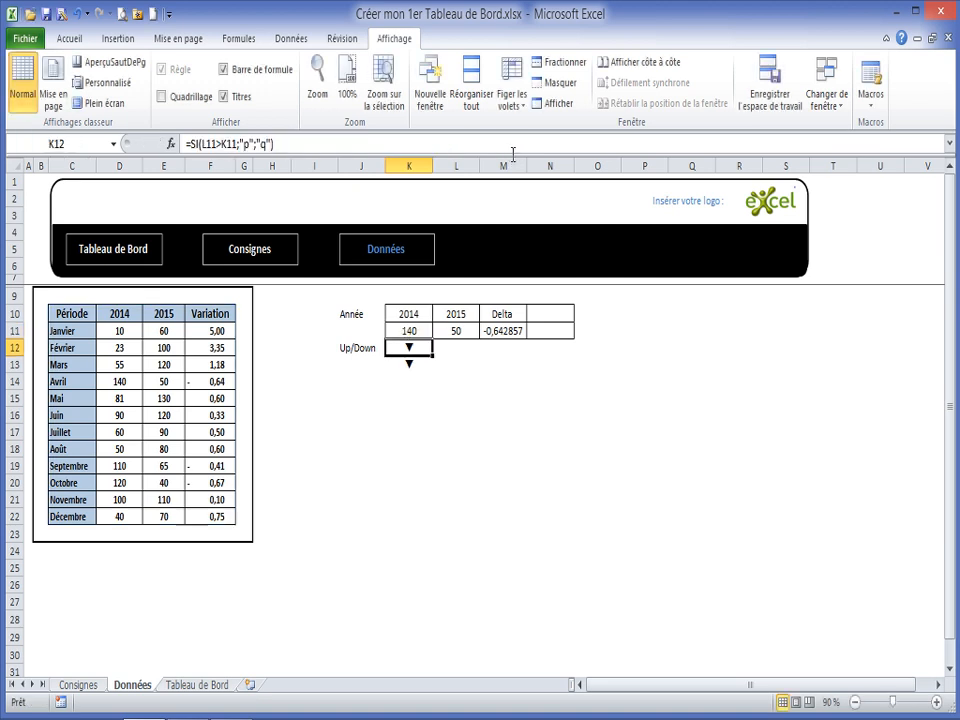
click(423, 333)
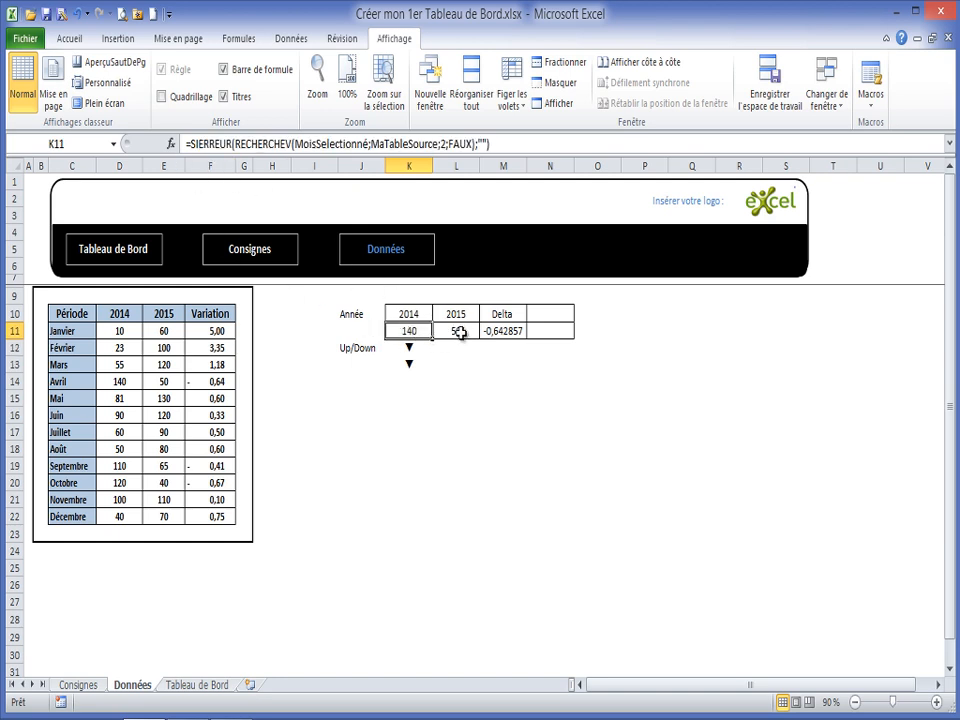
Wrap the RECHERCHEV formula for 2015 in L11 in SIERREUR, returning empty text ("") on error
click(458, 331)
click(193, 147)
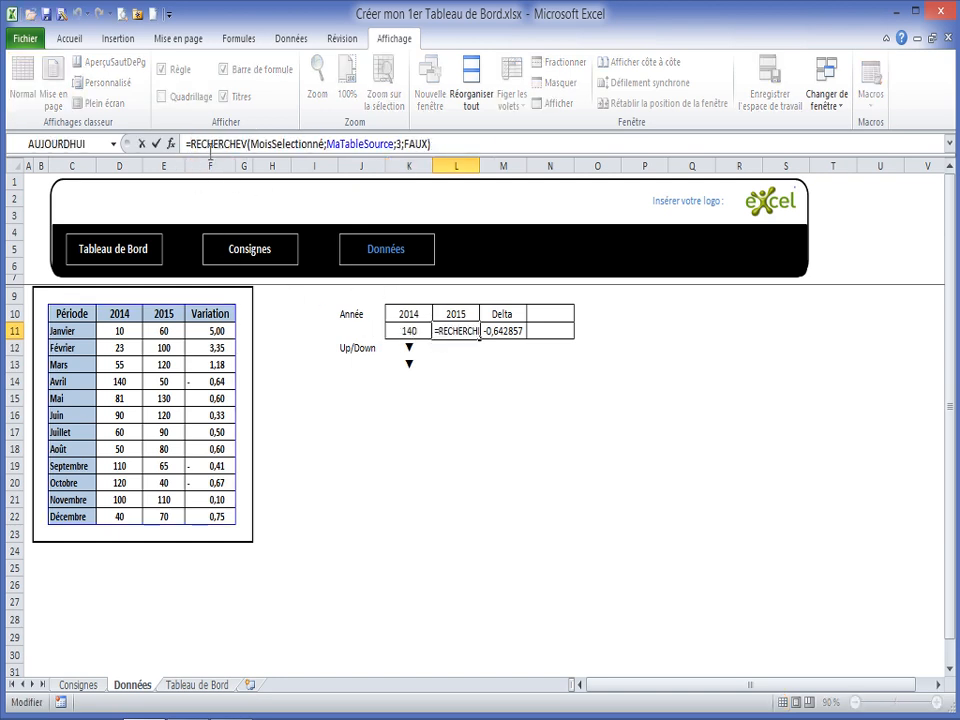
text(sierr)
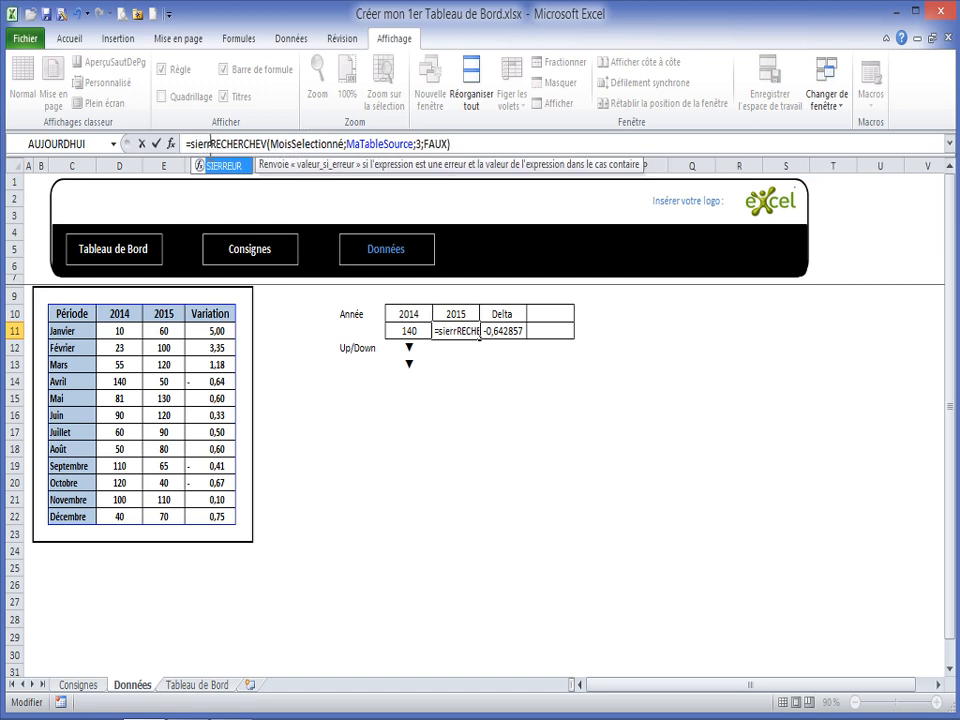
text(eur)
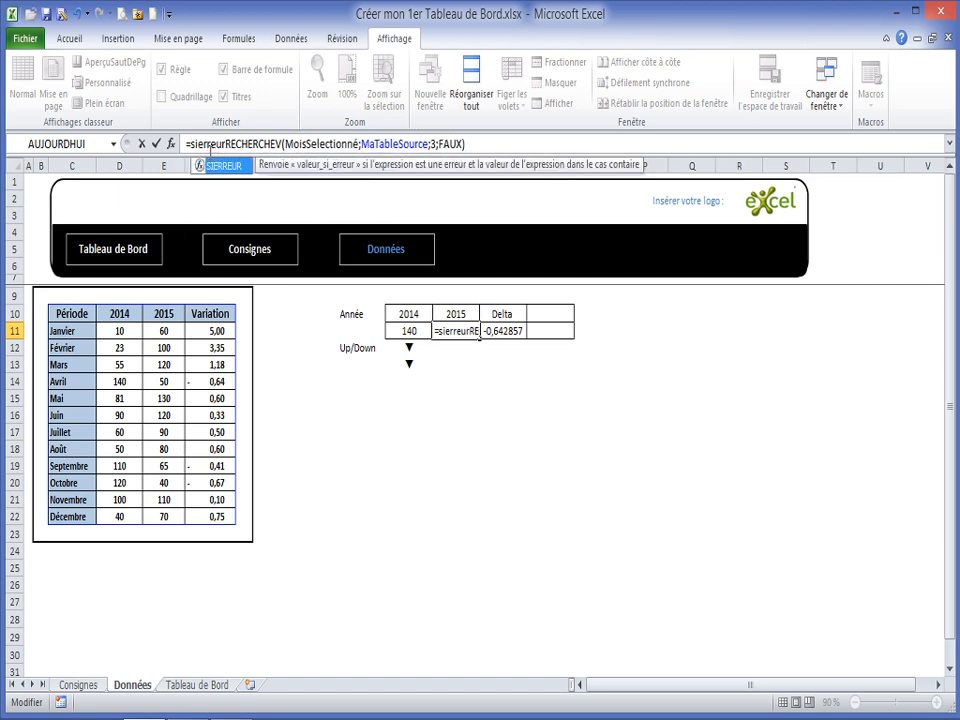
text(()
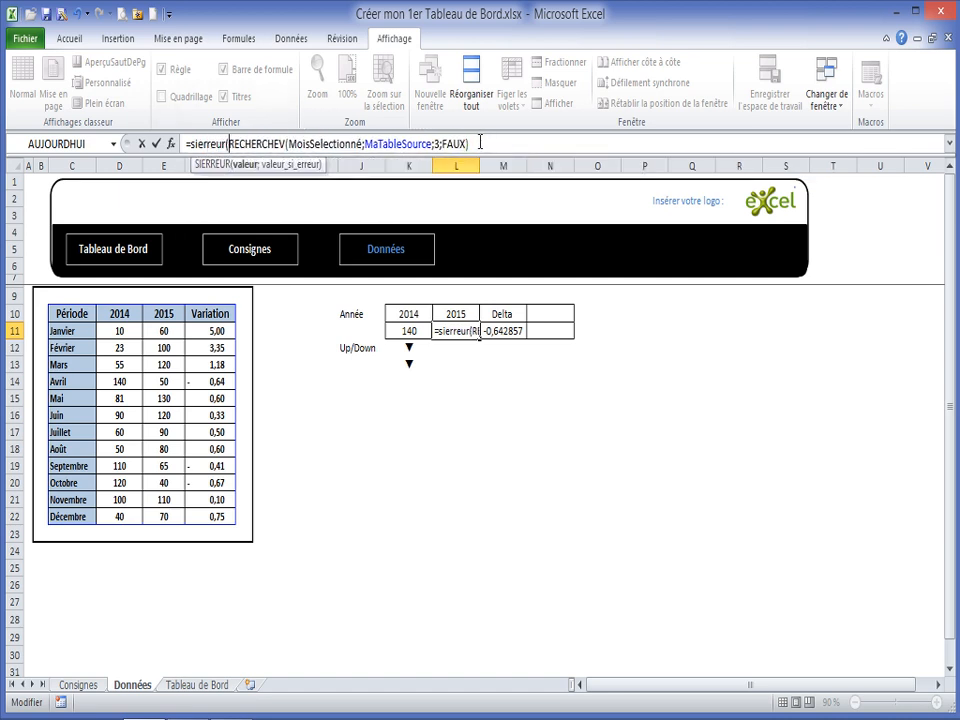
text(;)
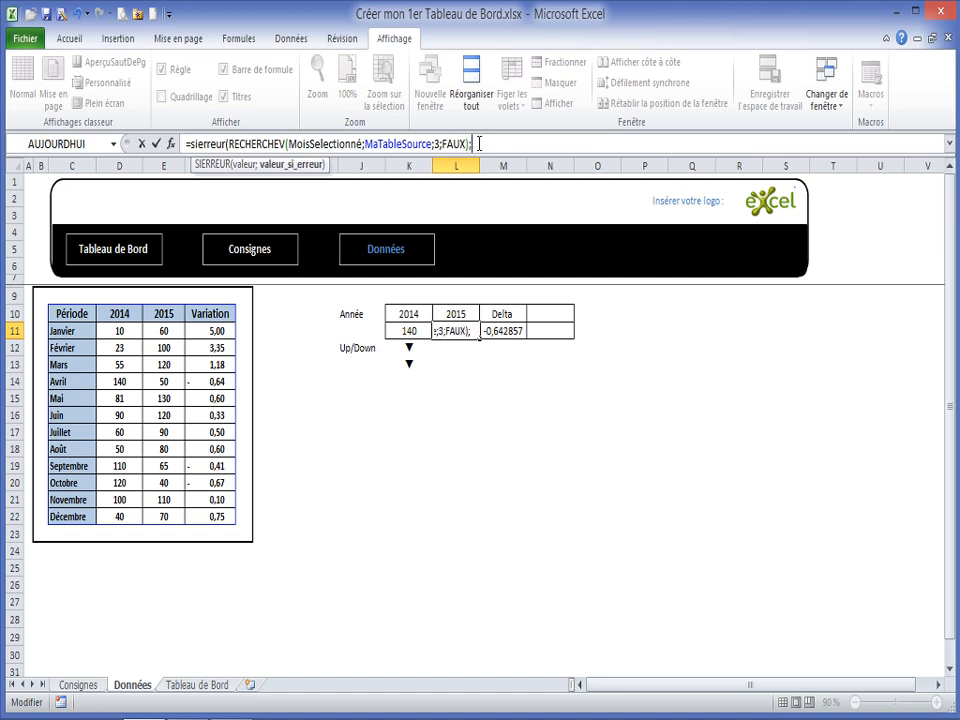
text(""))
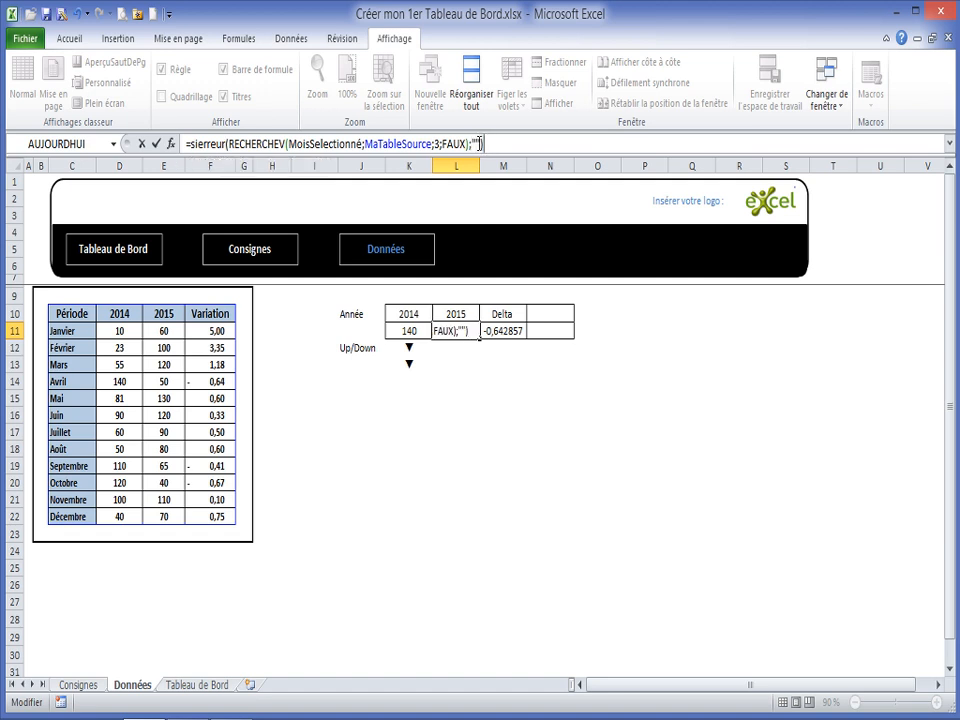
key(Return)
Wrap the Delta RECHERCHEV formula in M11 in SIERREUR, returning empty text ("") on error
click(506, 335)
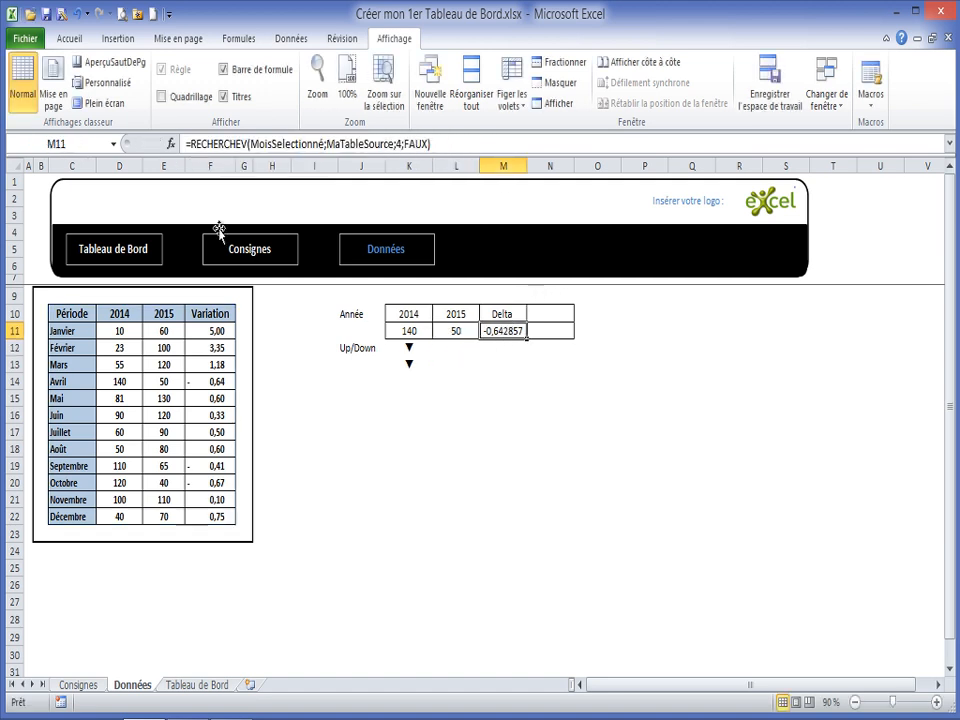
click(190, 143)
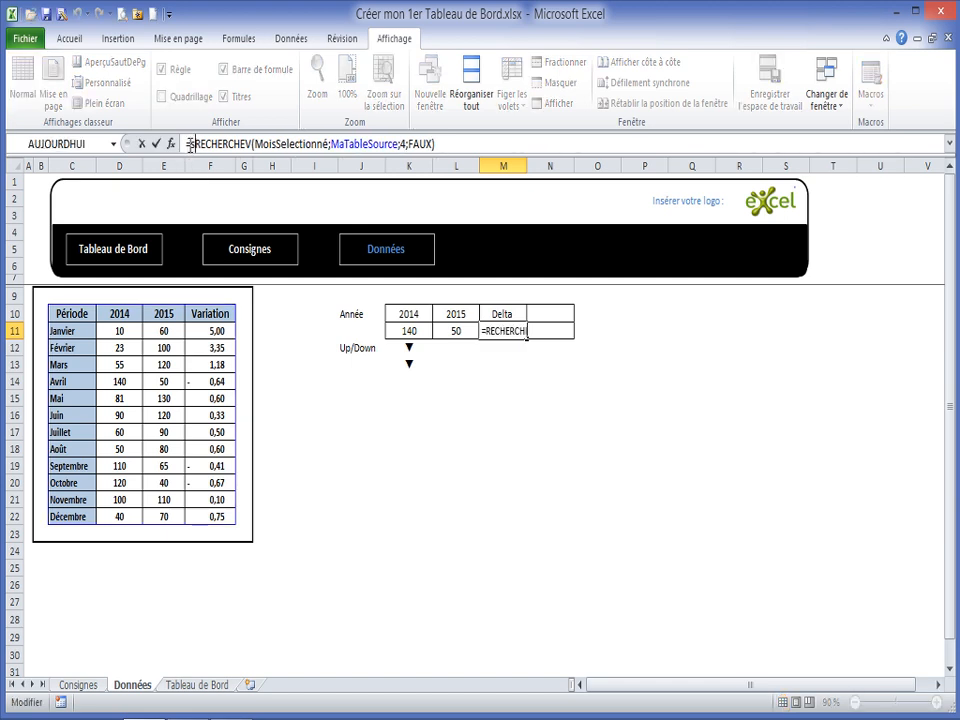
text(sierreur)
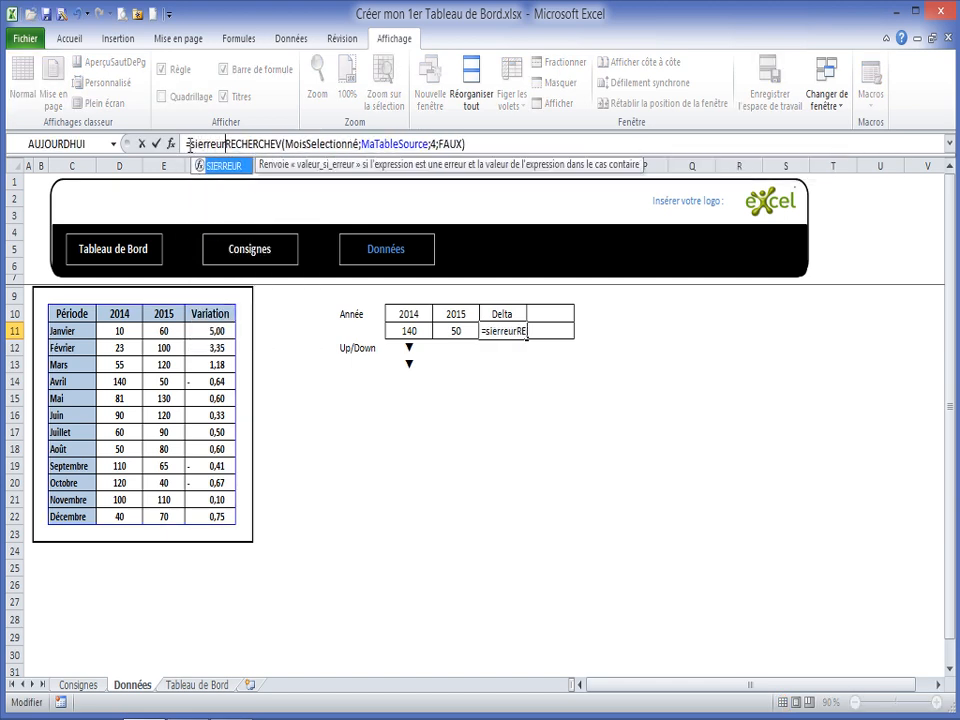
text(()
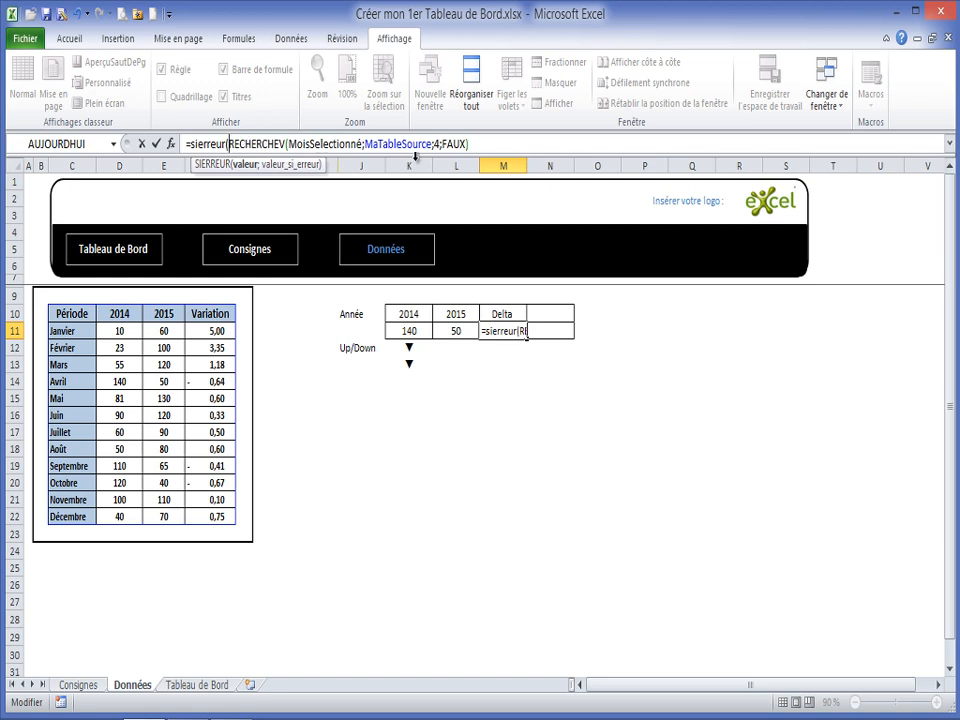
click(485, 143)
text(;)
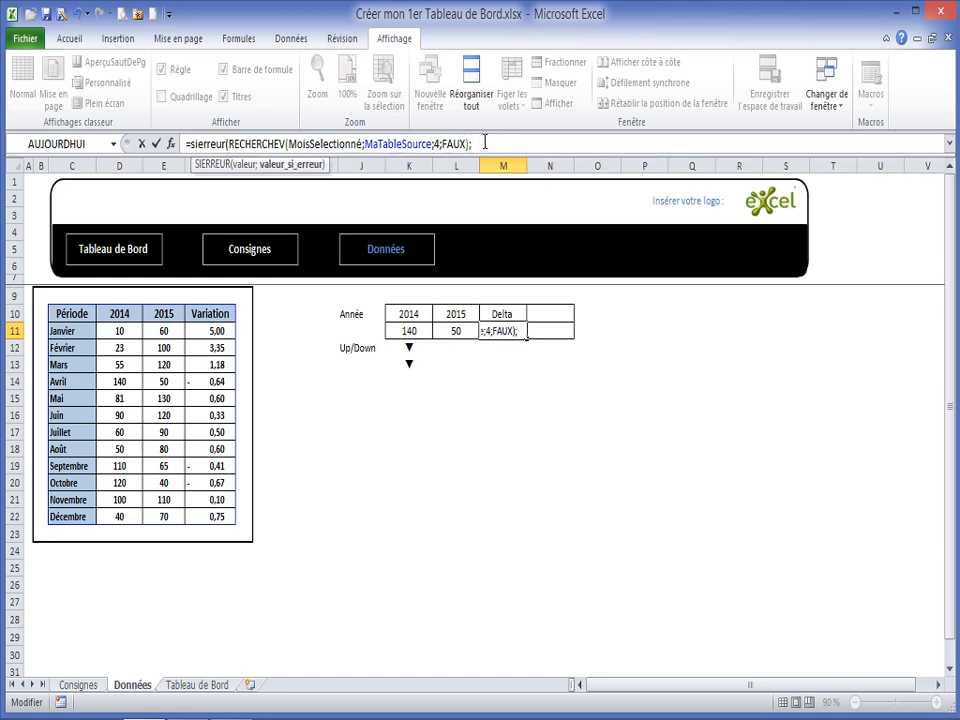
text(""))
key(Return)
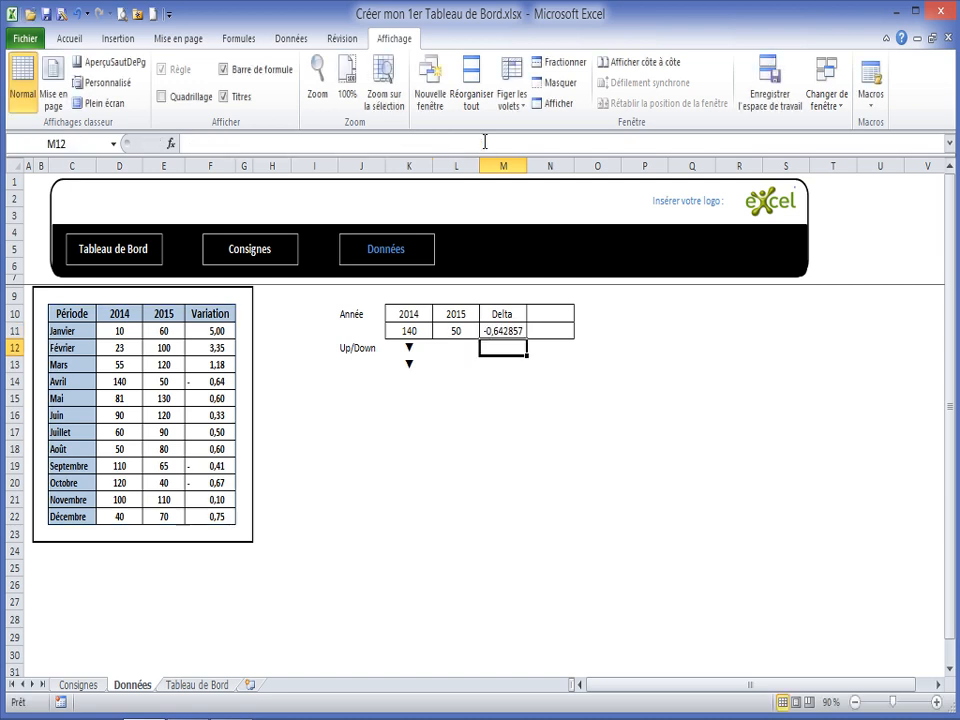
Test the error handling by clearing the Avril label in C14, undo the deletion, and check the formulas in M11 and K11
click(72, 381)
key(Delete)
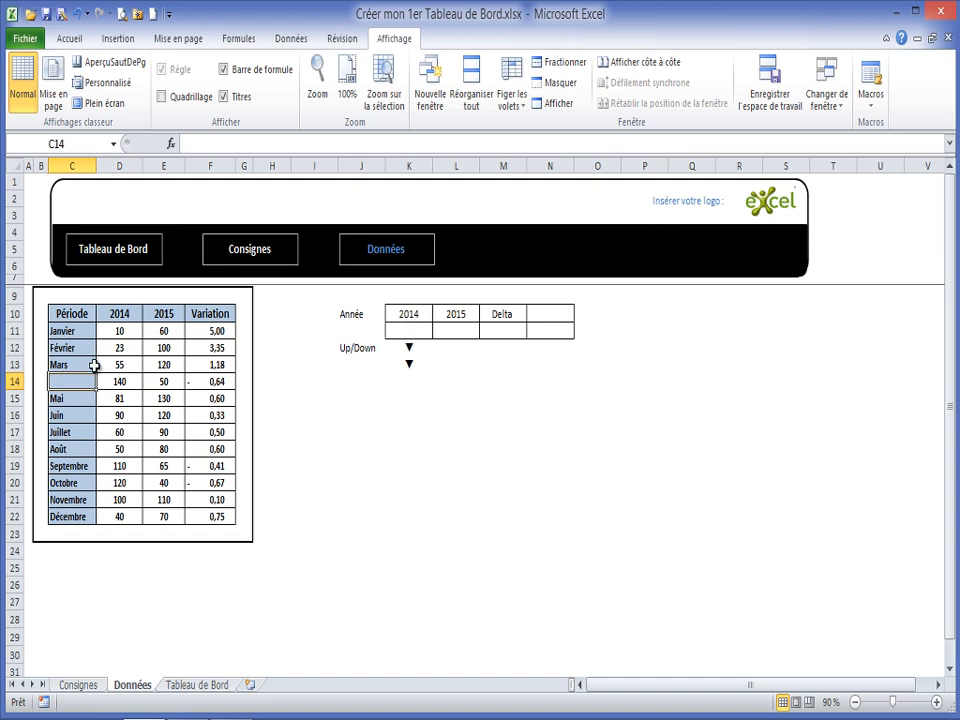
click(63, 14)
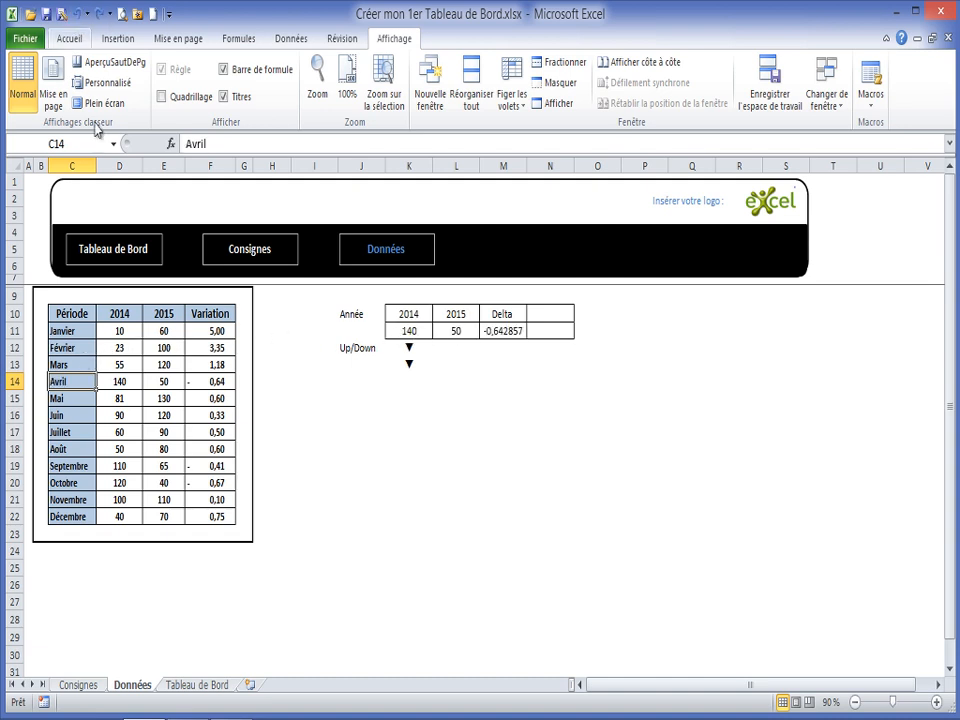
click(503, 332)
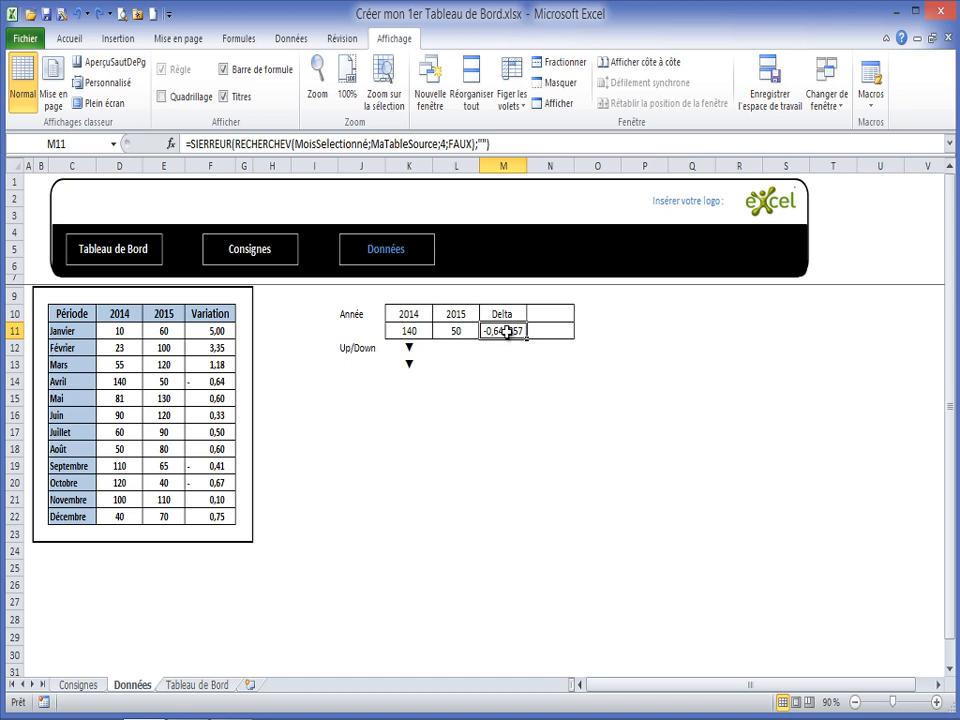
click(420, 330)
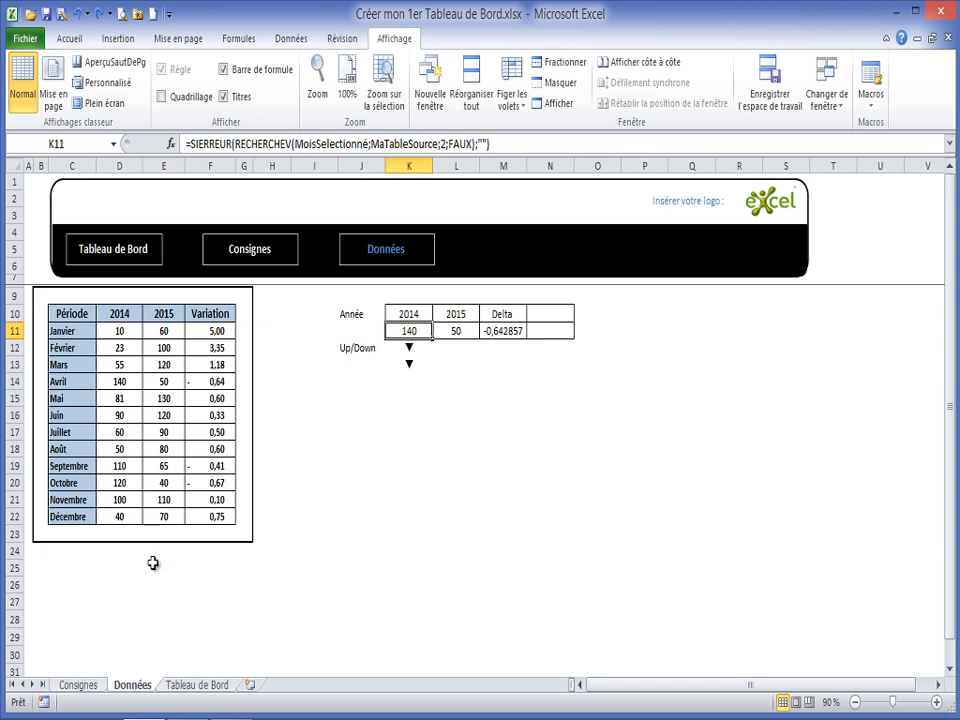
Choose Septembre as the selected month on the Tableau de Bord sheet and return to the Données sheet
click(200, 686)
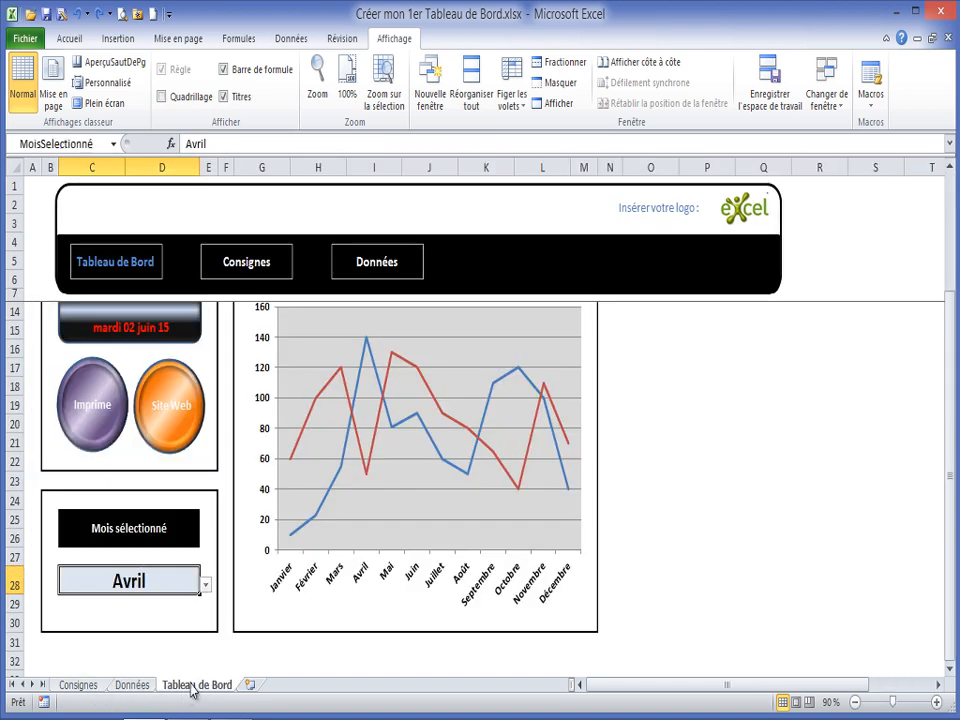
click(131, 578)
click(206, 585)
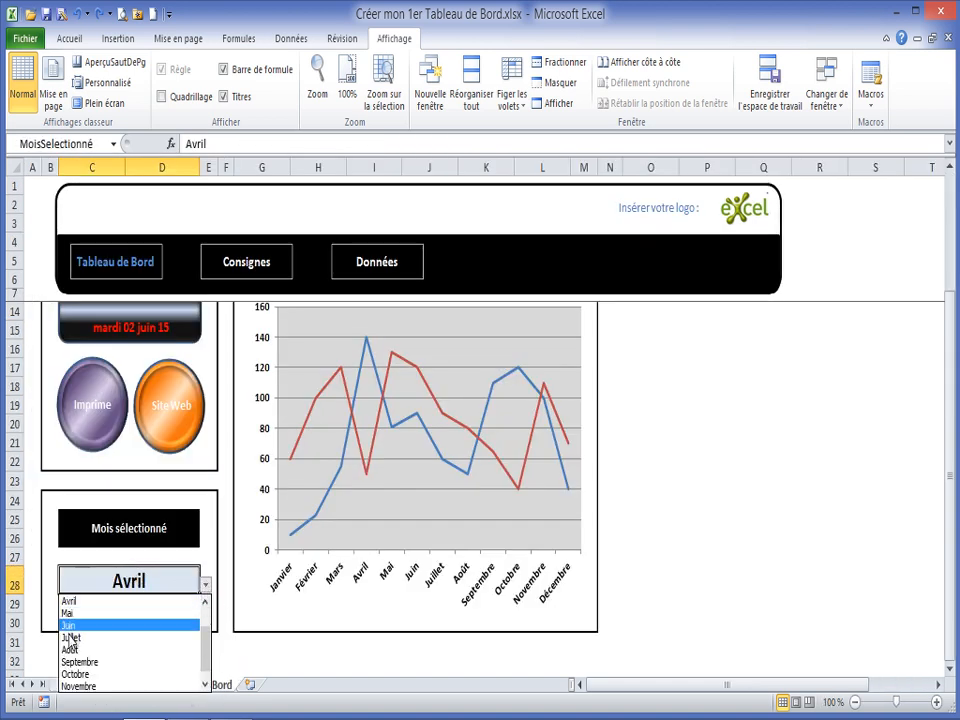
click(80, 664)
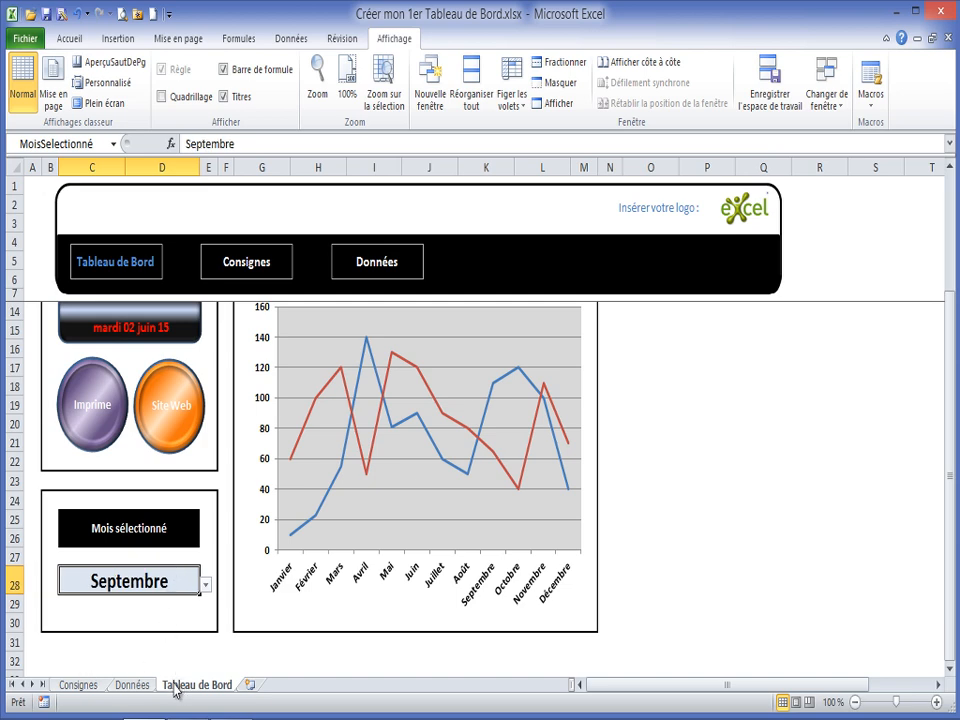
click(132, 685)
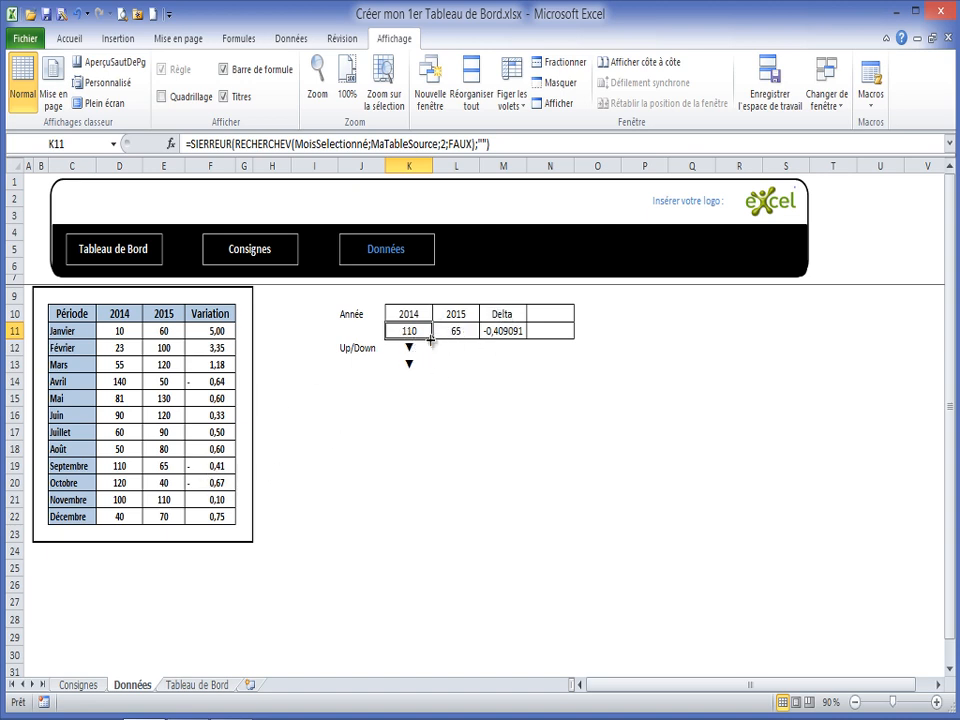
Format the Delta value in M11 as a number with two decimal places
click(506, 332)
click(394, 432)
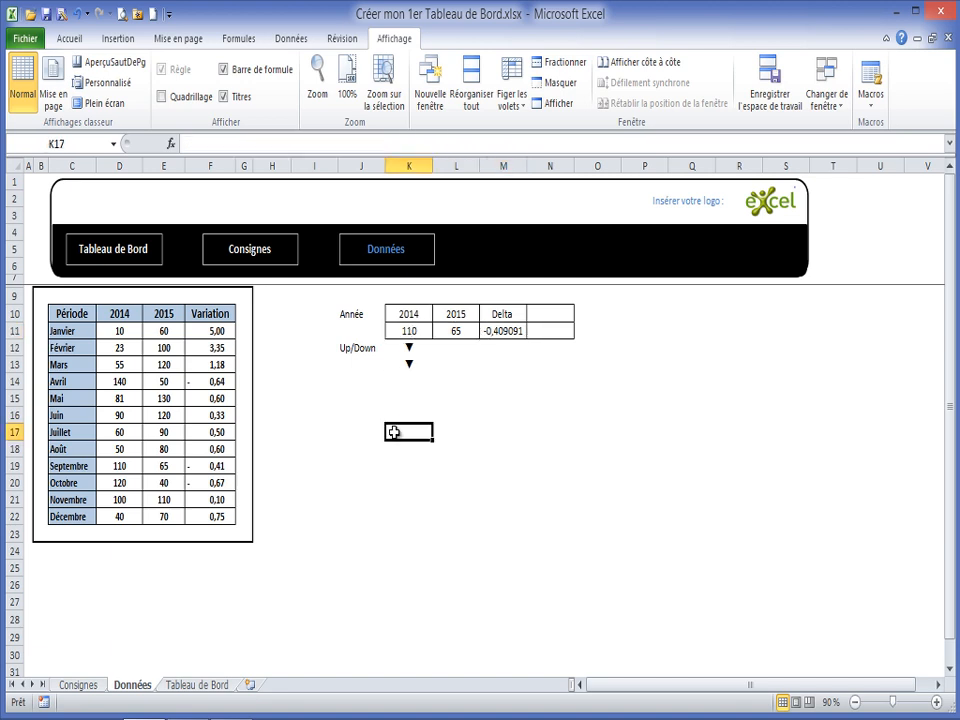
key(ctrl+z)
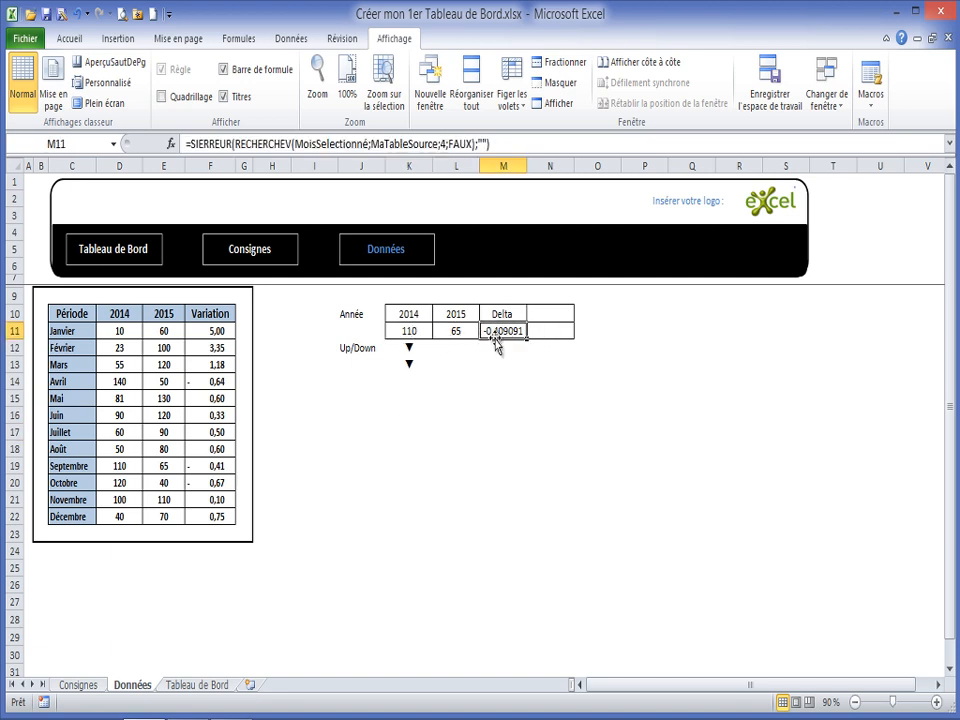
click(70, 38)
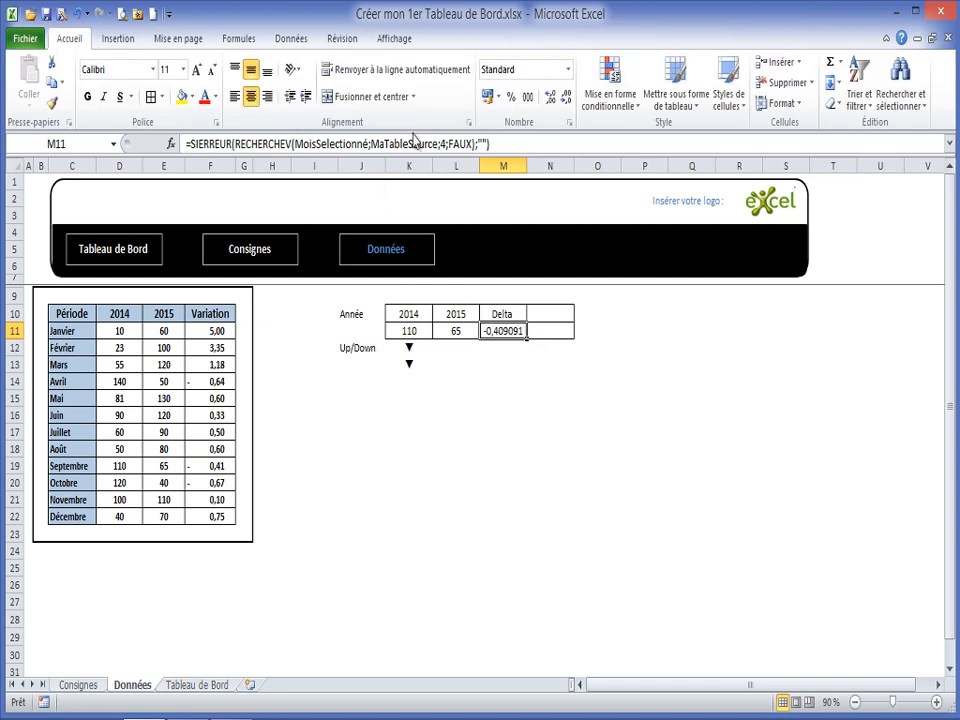
click(551, 98)
click(566, 98)
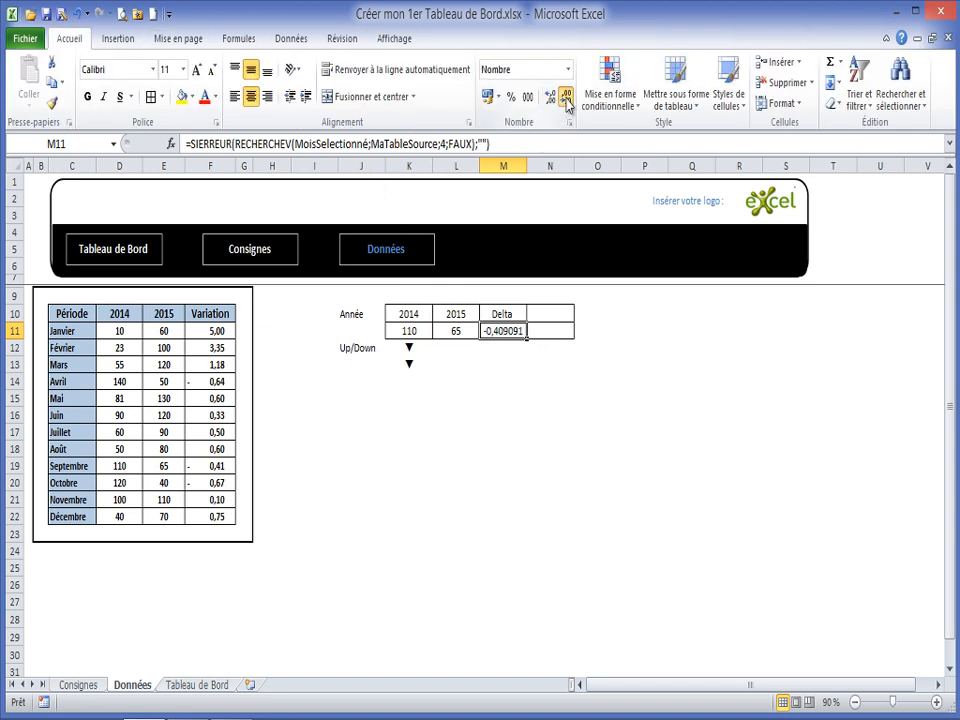
click(566, 98)
click(566, 98)
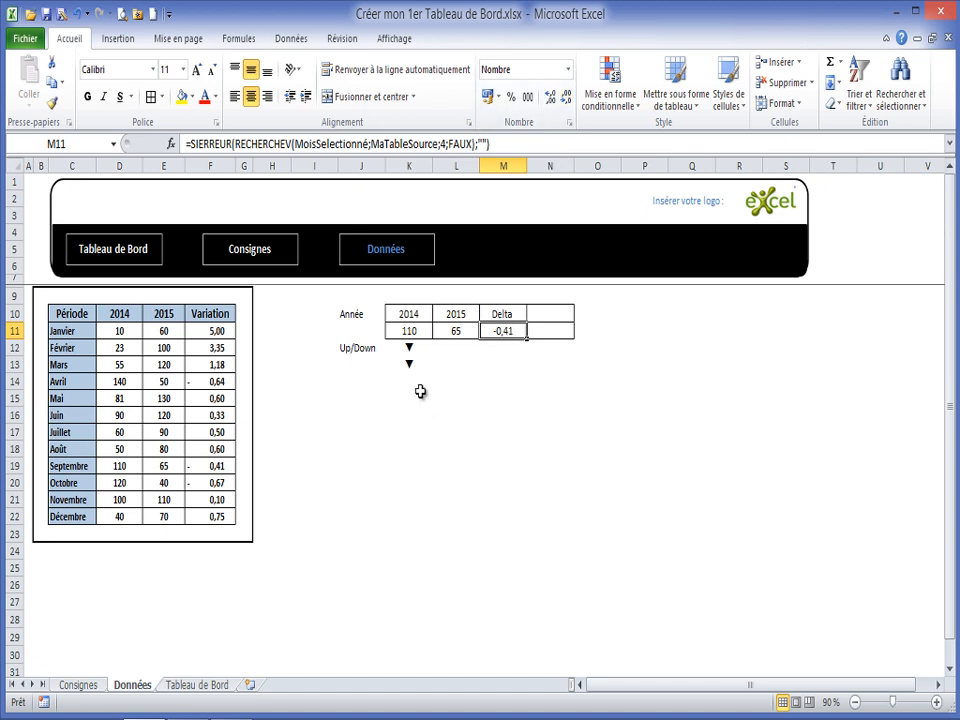
Enter 2015 as the header in N10 and link N11 to the 2015 lookup with =L11
click(462, 330)
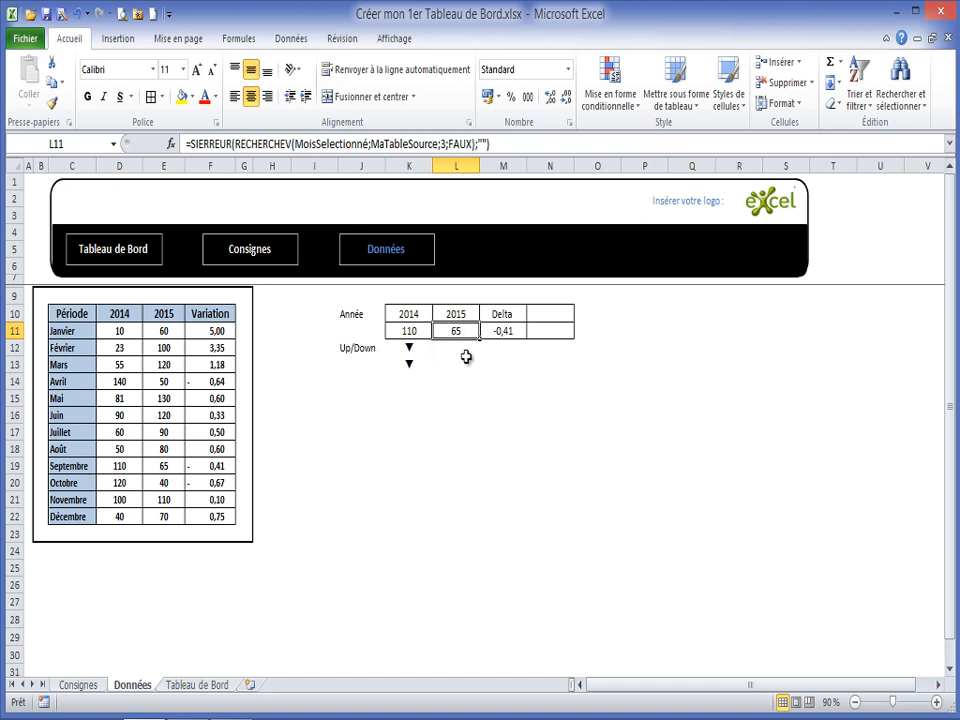
click(561, 313)
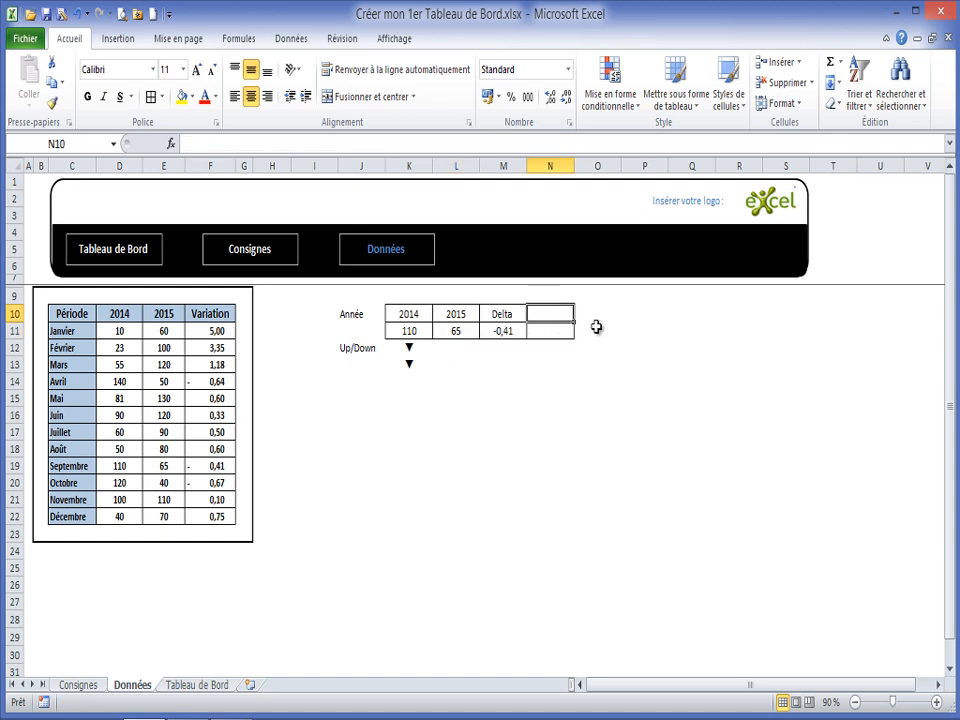
text(20)
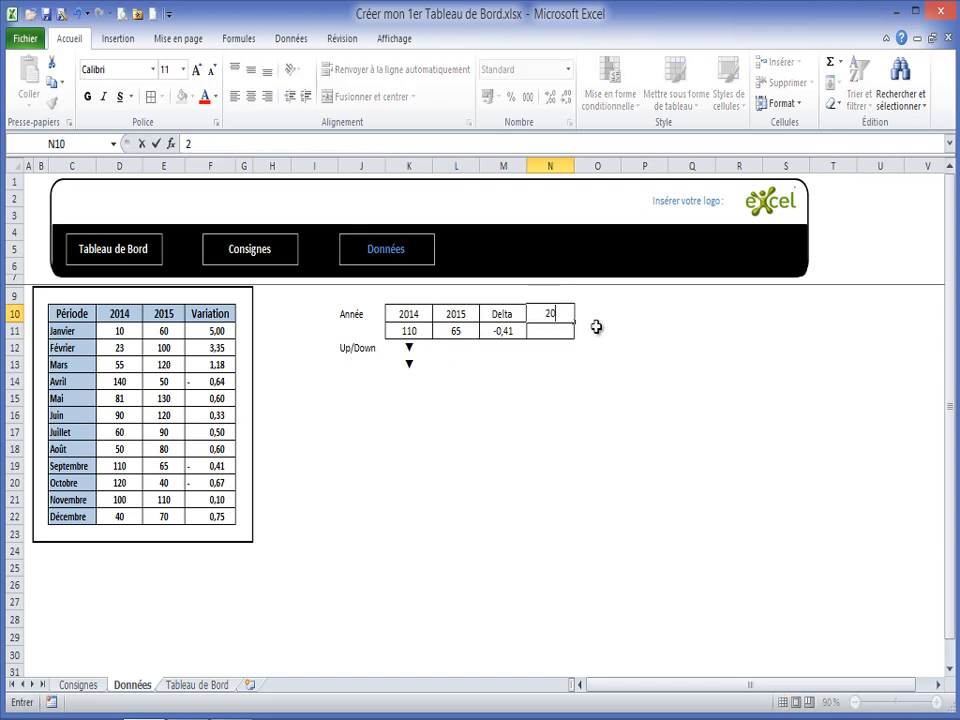
text(15)
key(Return)
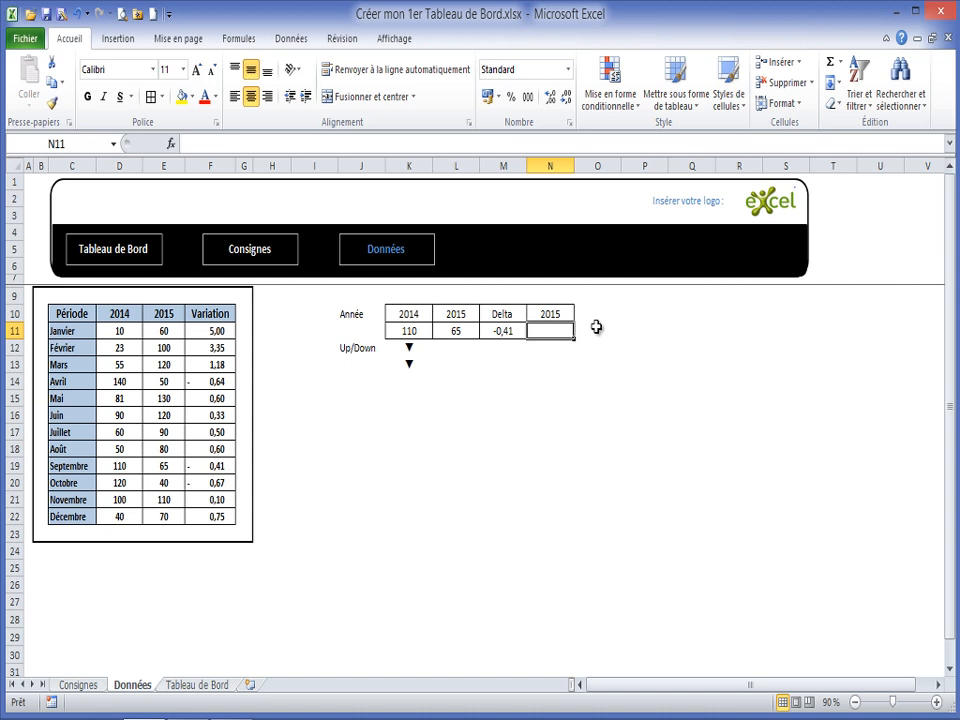
text(=)
click(461, 330)
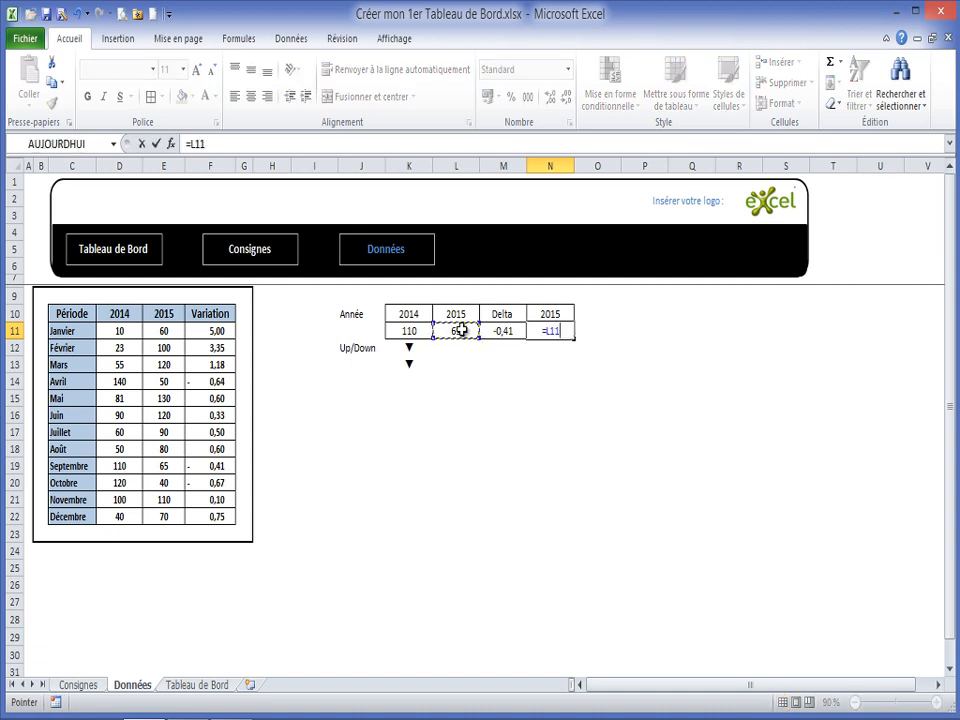
key(Return)
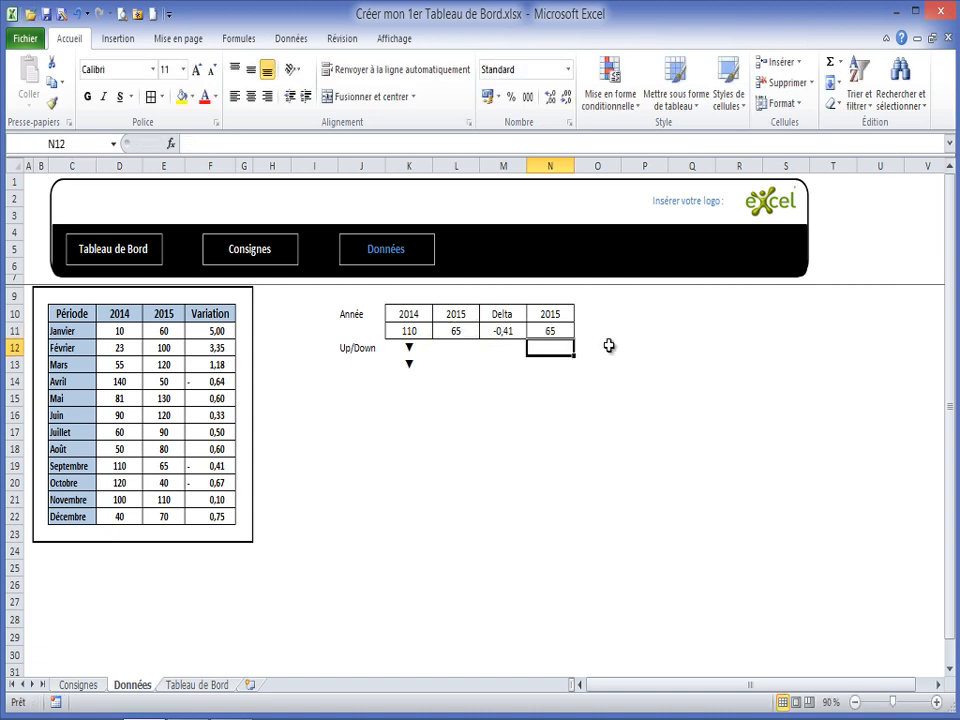
Apply the custom number format "€ "0 to the 2015 value in N11
click(551, 329)
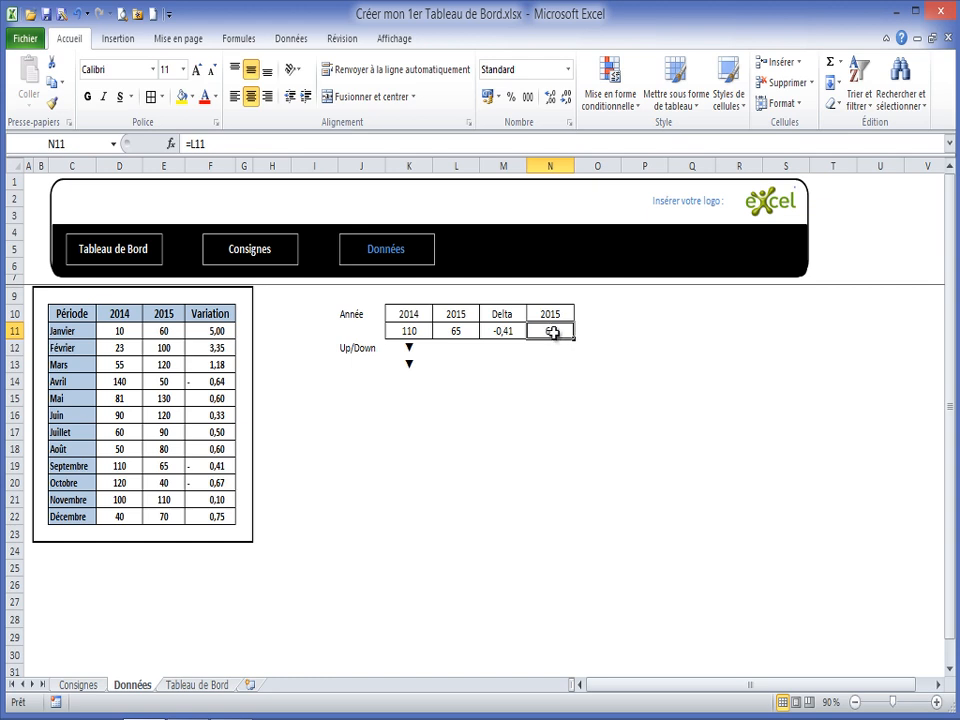
right_click(556, 330)
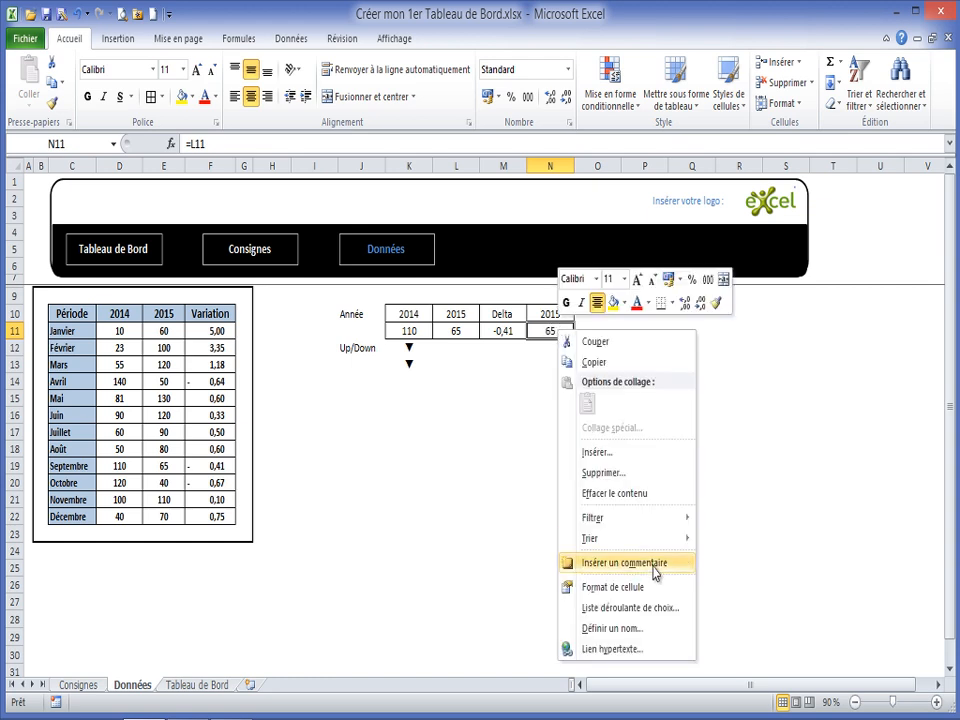
click(619, 587)
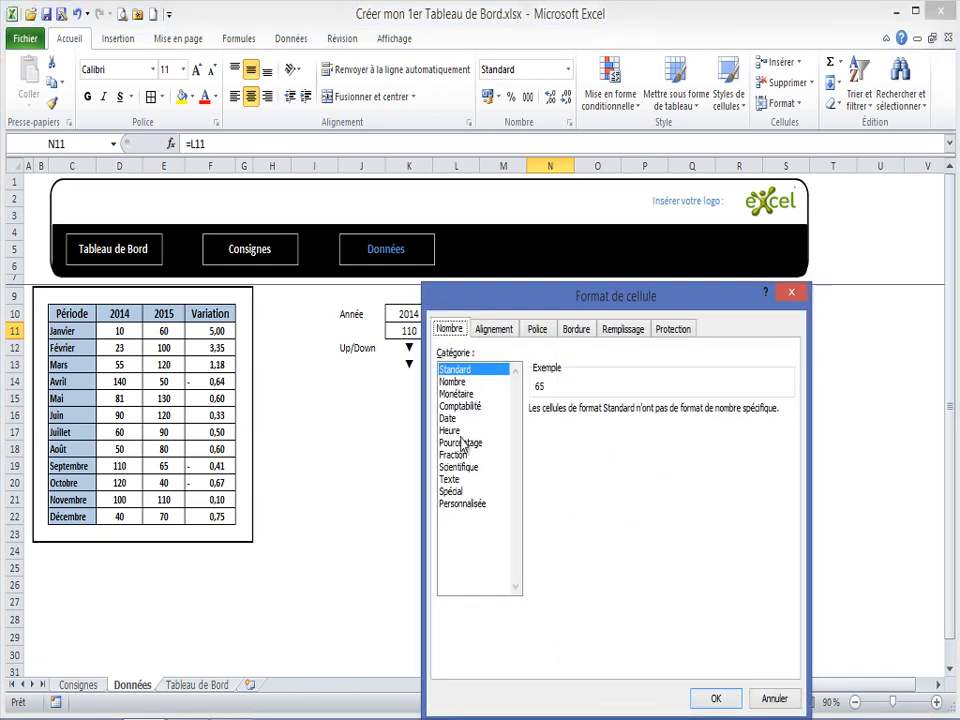
click(462, 503)
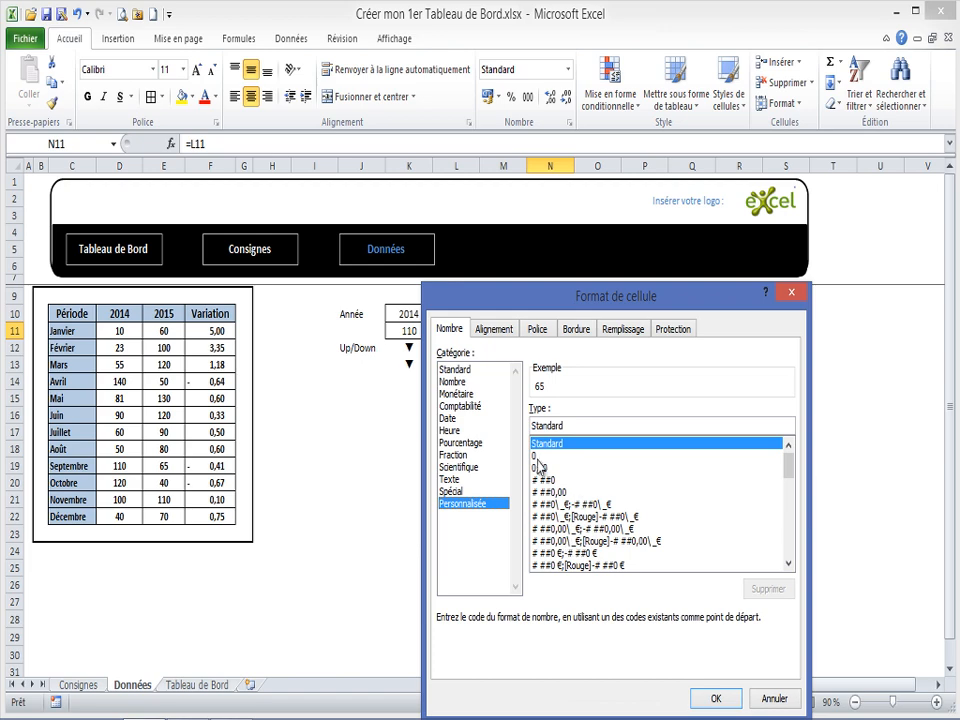
click(535, 456)
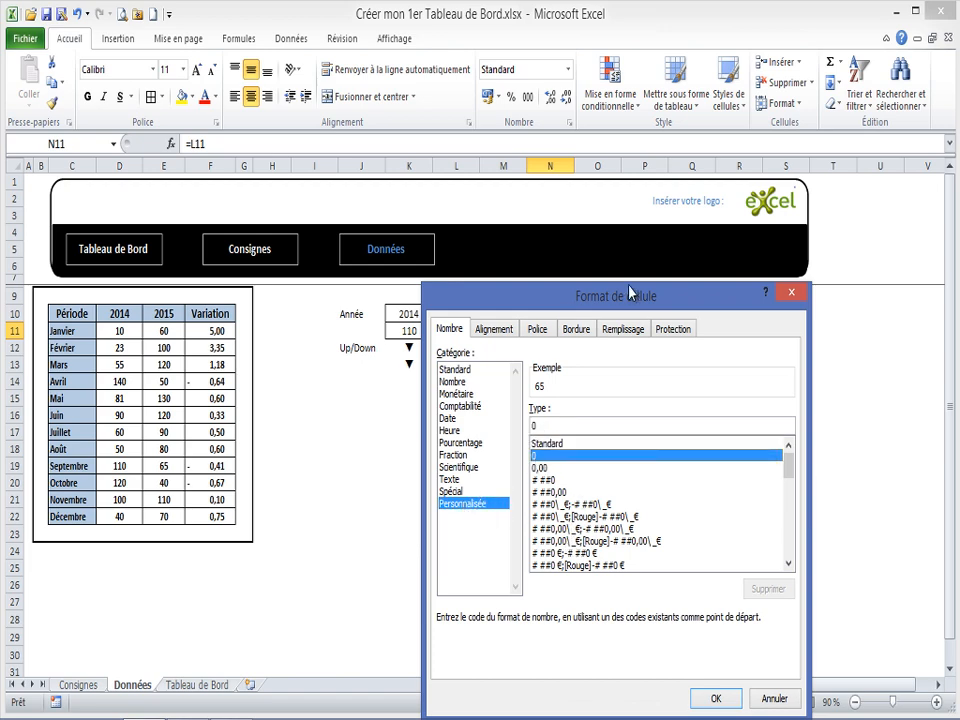
drag(640, 290, 630, 362)
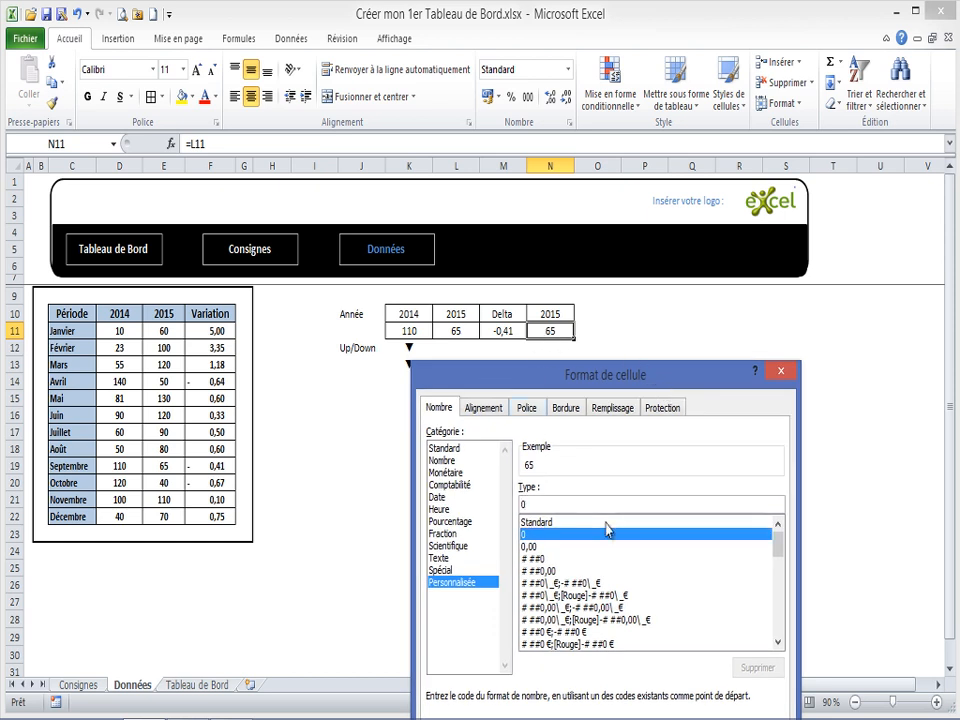
text("€)
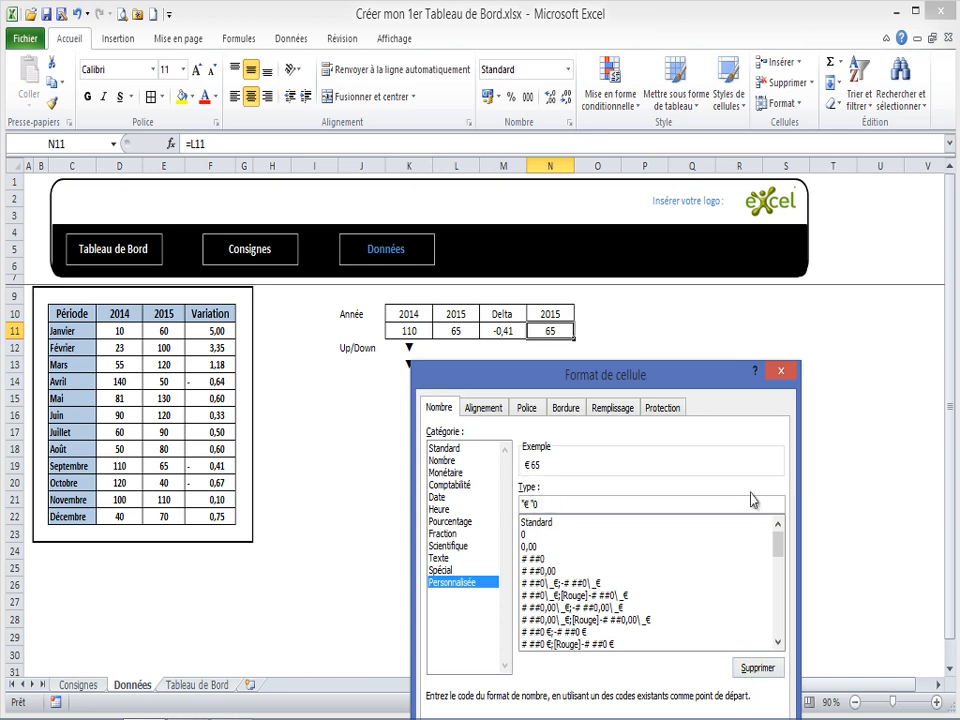
drag(723, 385, 713, 287)
click(700, 684)
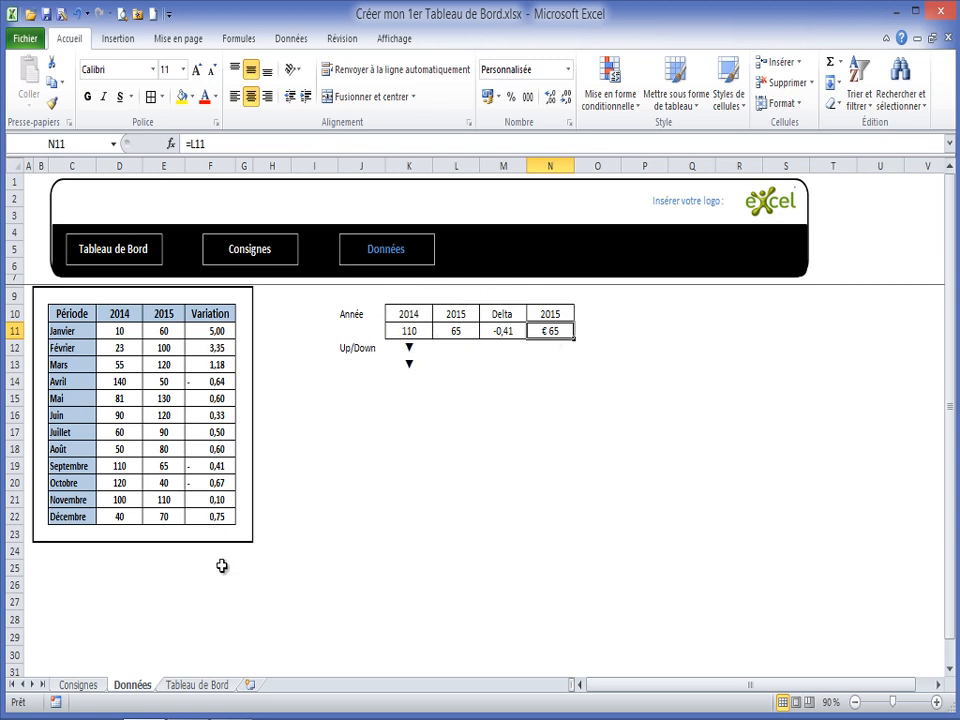
Go to the Indicateur N-1 vs N area on the Tableau de Bord sheet
click(200, 689)
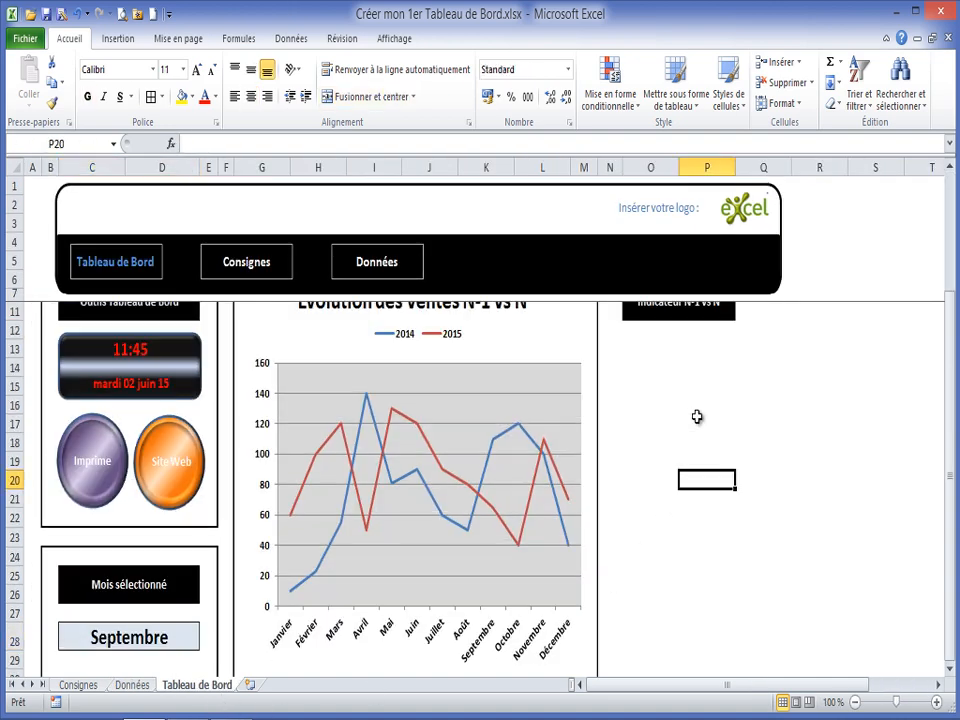
scroll(697, 416, up, 1)
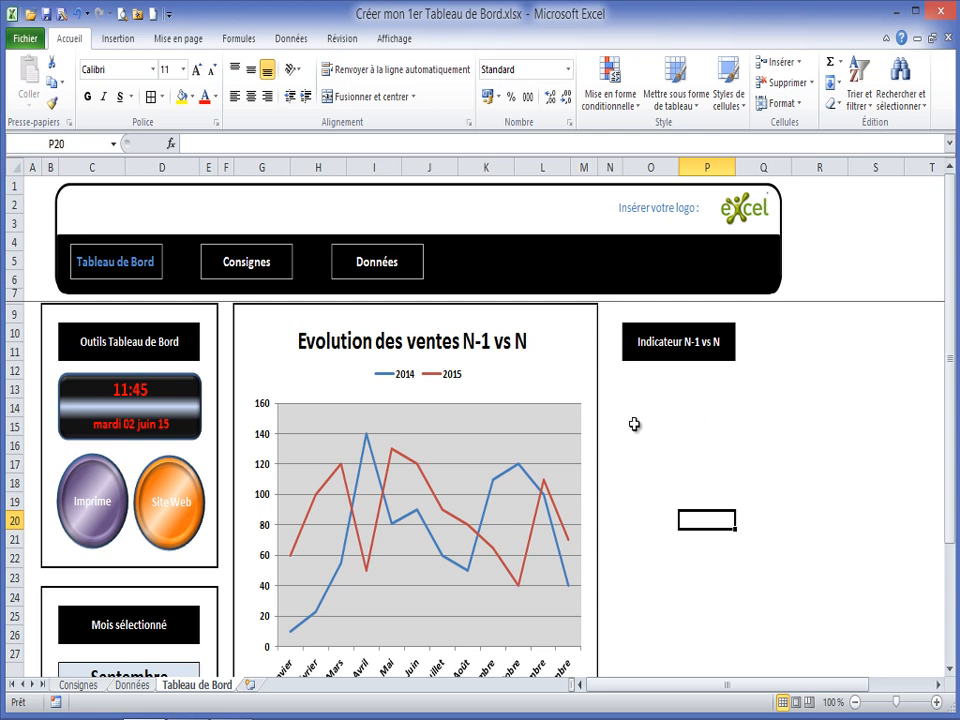
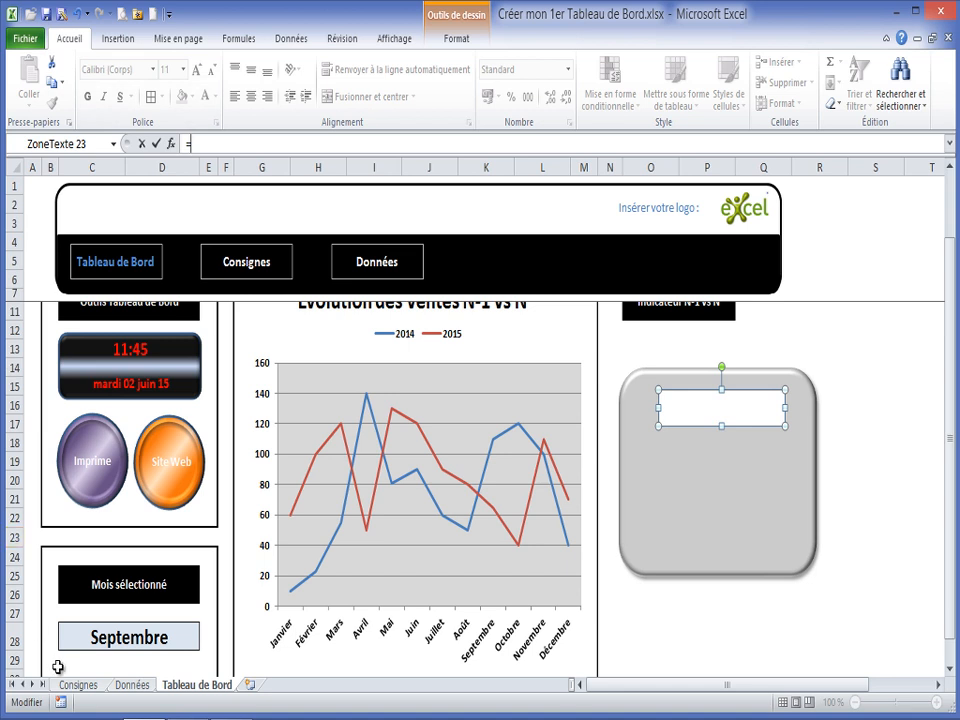
Link the text box on the grey rounded rectangle to the selected month with =MoisSelectionné and shift it slightly down
click(98, 633)
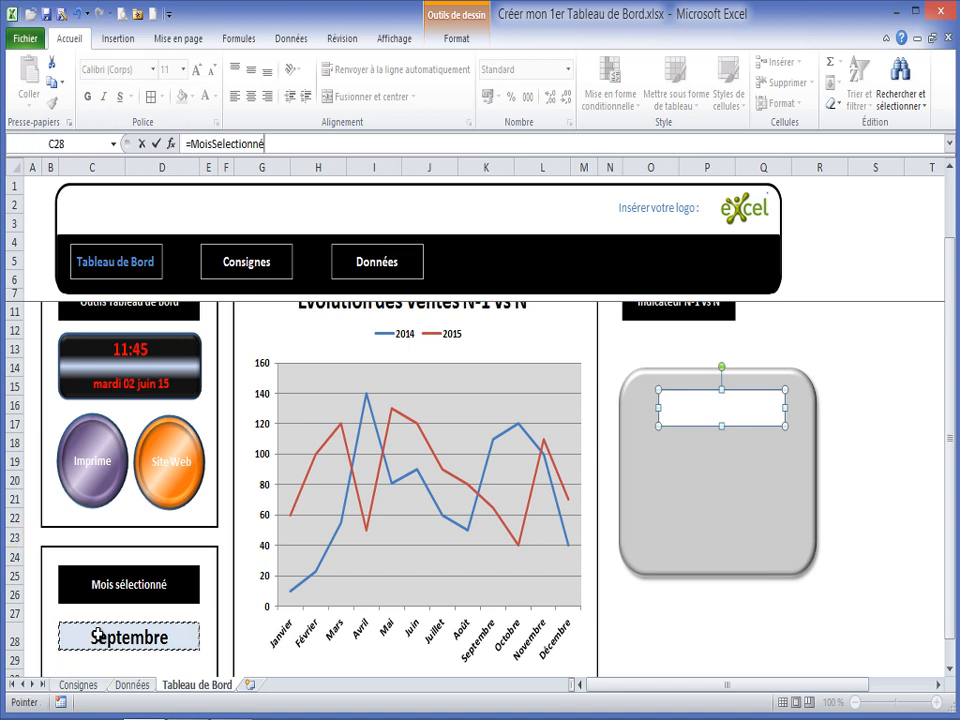
key(Return)
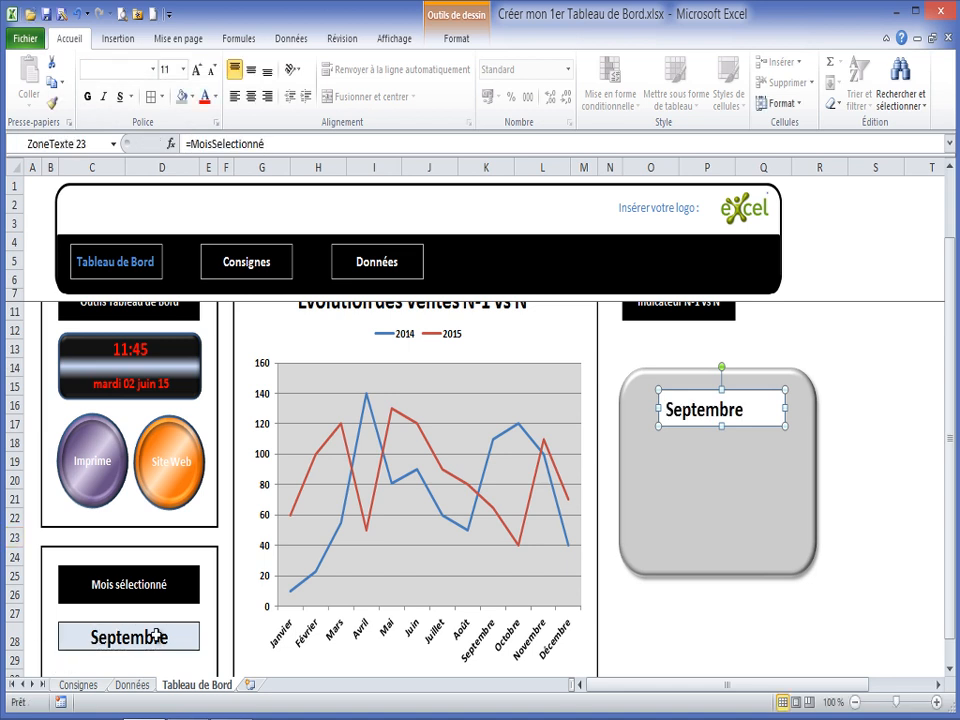
mouse_move(681, 427)
mouse_down()
mouse_move(683, 478)
mouse_move(701, 456)
mouse_move(695, 433)
mouse_up()
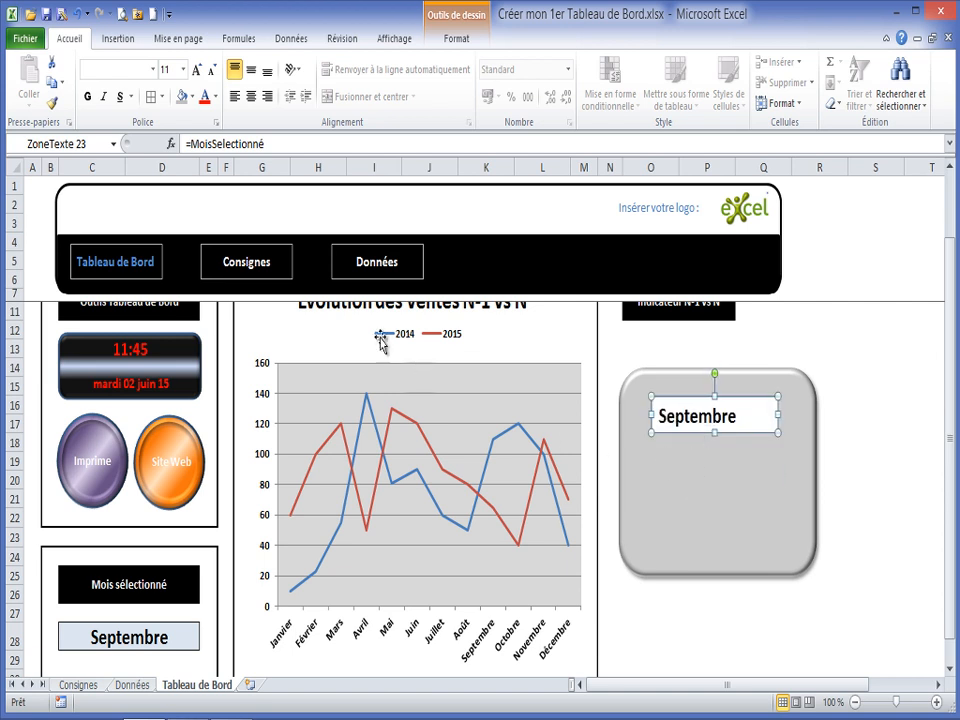
Centre the month text both ways, color it Bleu, Accentuation1, plus sombre 25 % at size 20, and nudge the text box up
click(251, 70)
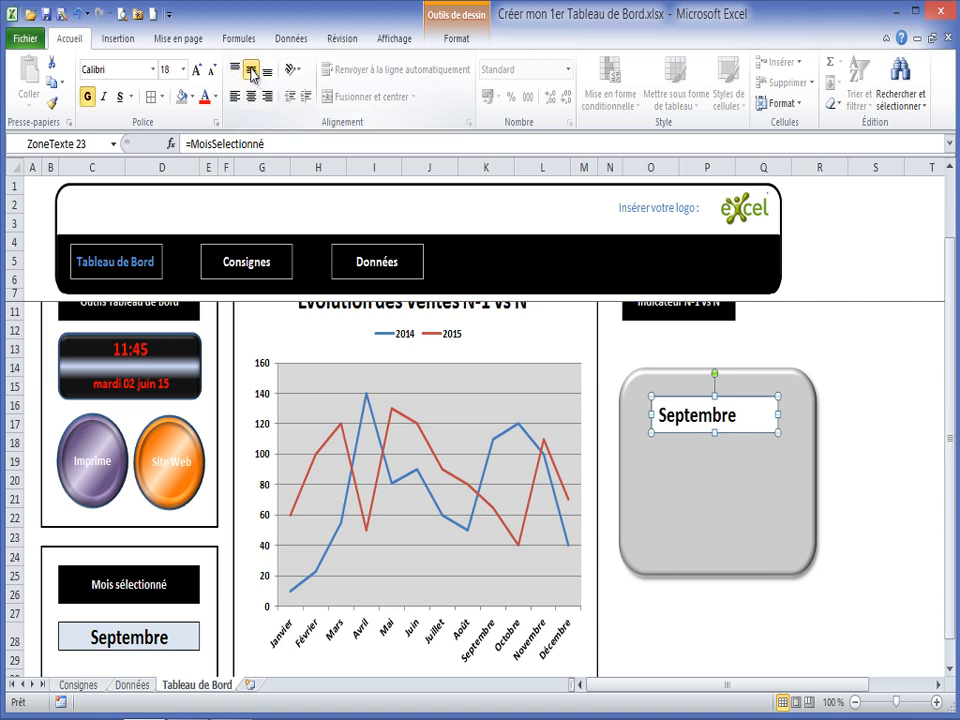
click(251, 96)
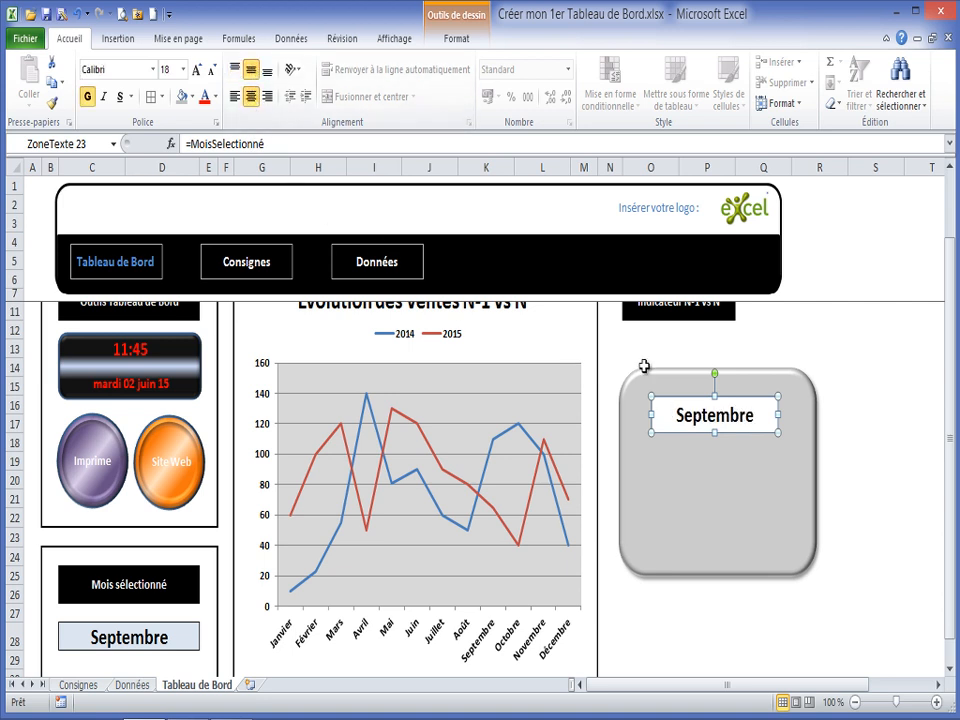
click(192, 96)
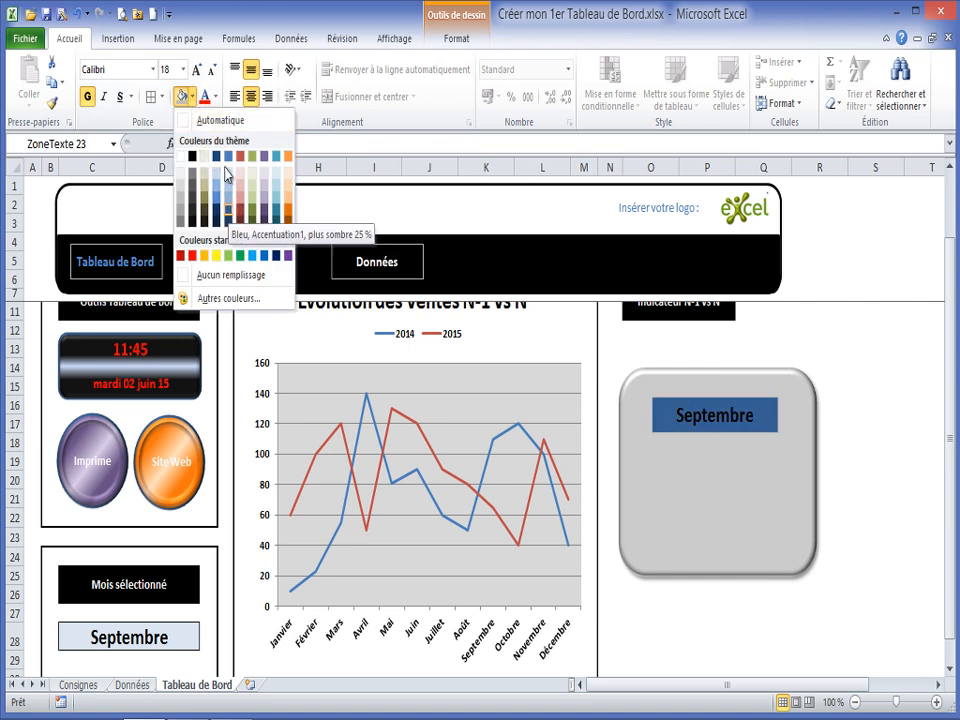
click(216, 96)
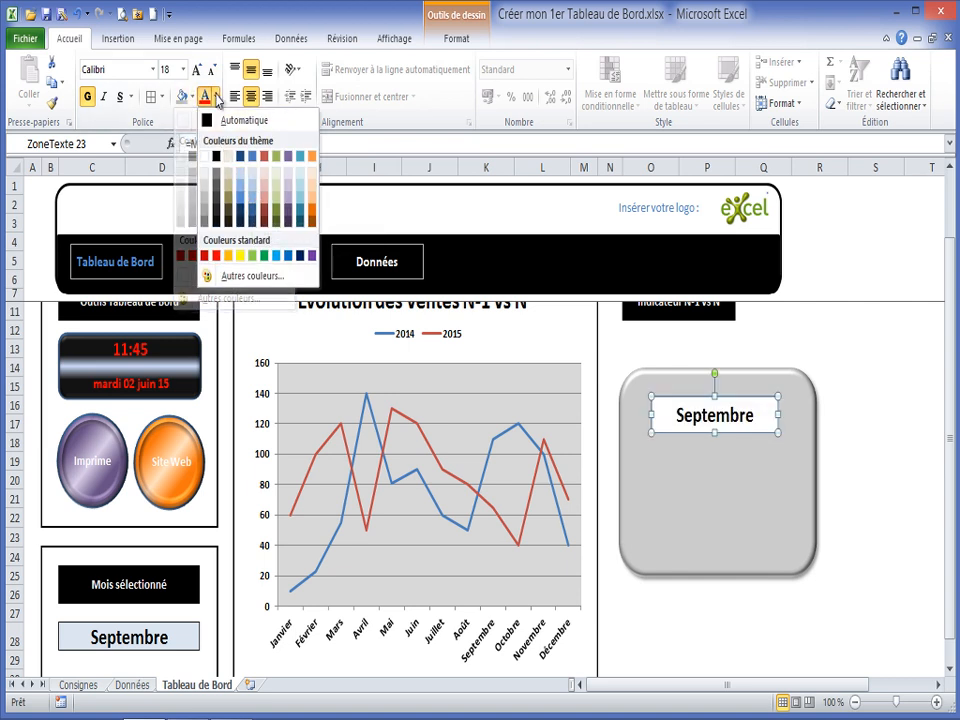
click(253, 210)
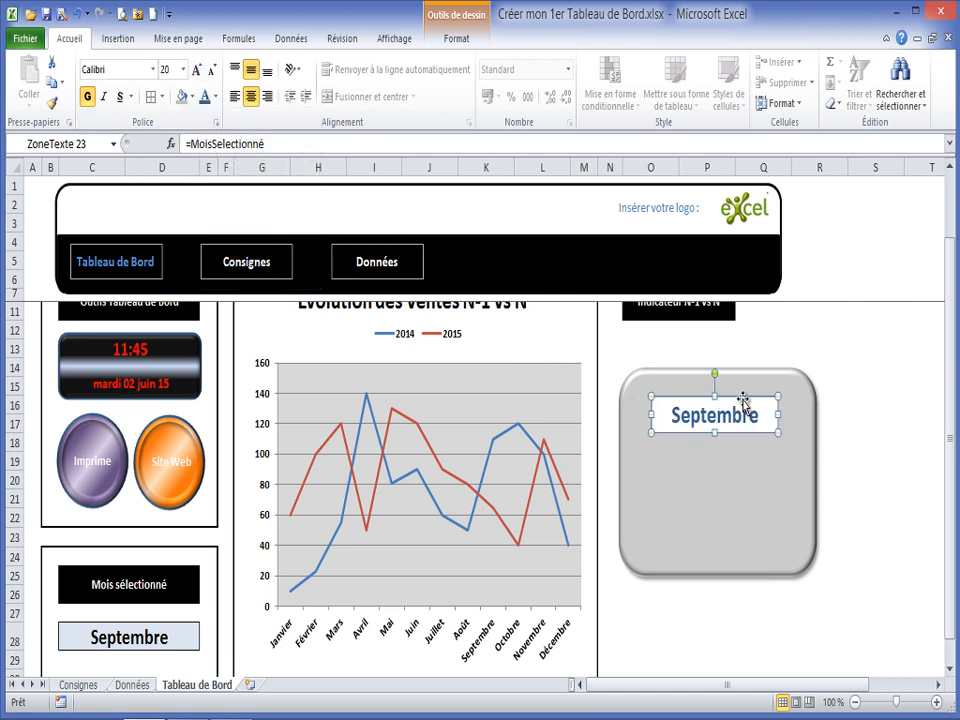
drag(743, 399, 747, 389)
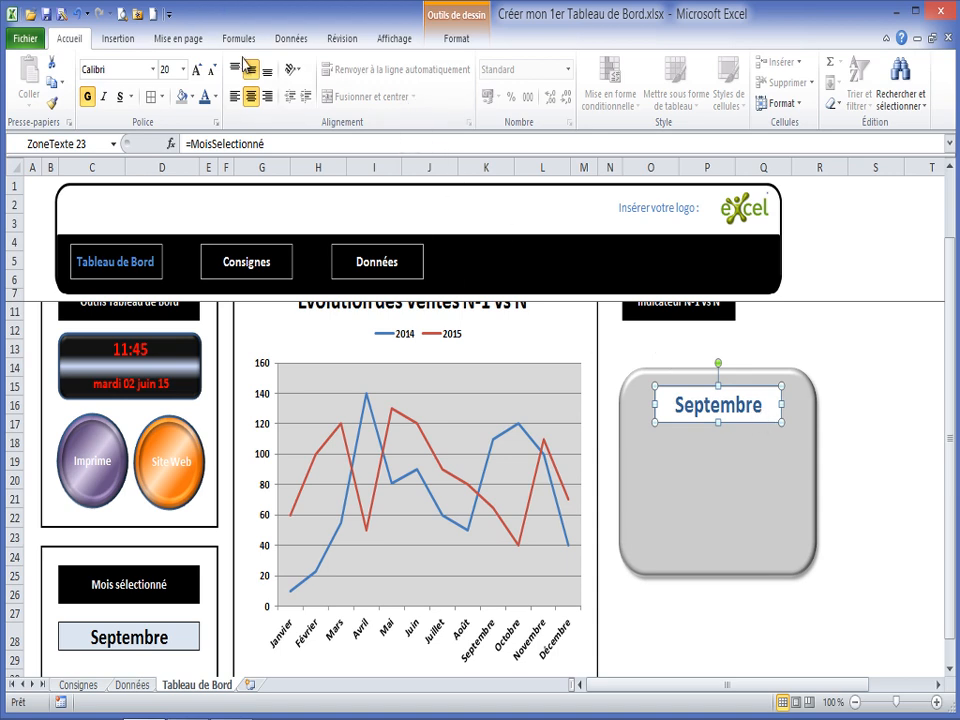
Remove the fill and the outline of the month text box
click(456, 38)
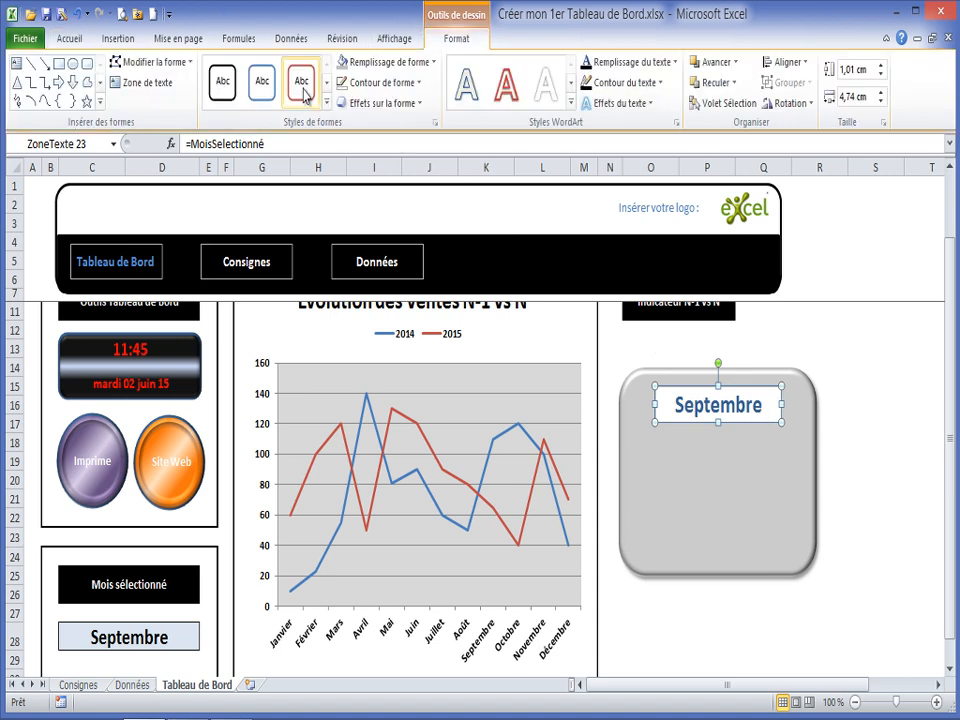
click(433, 62)
click(371, 87)
click(373, 85)
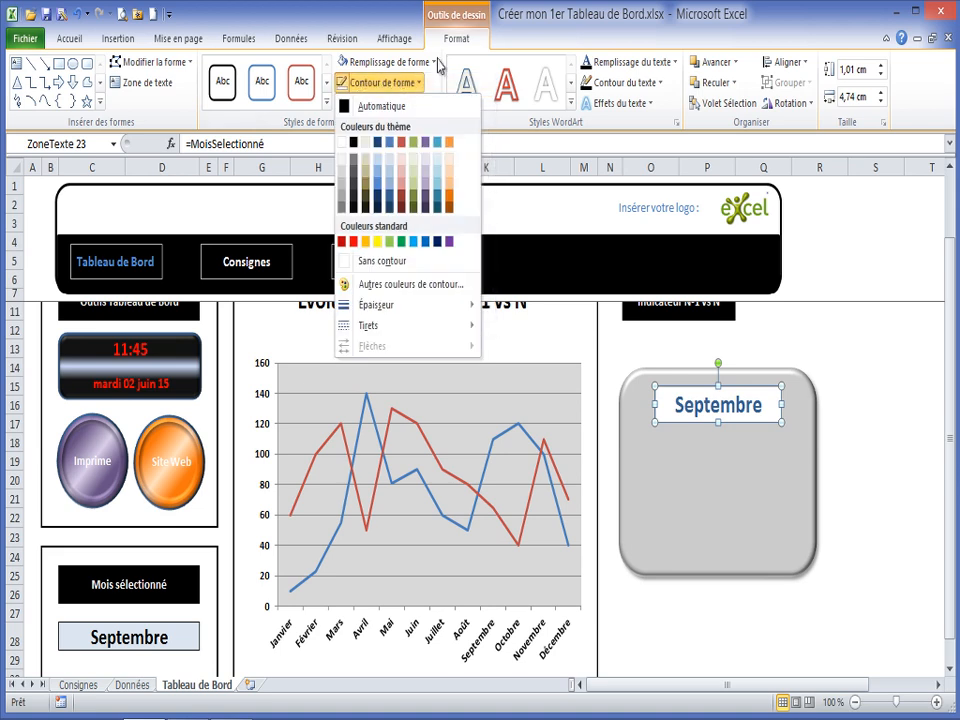
click(345, 62)
click(360, 241)
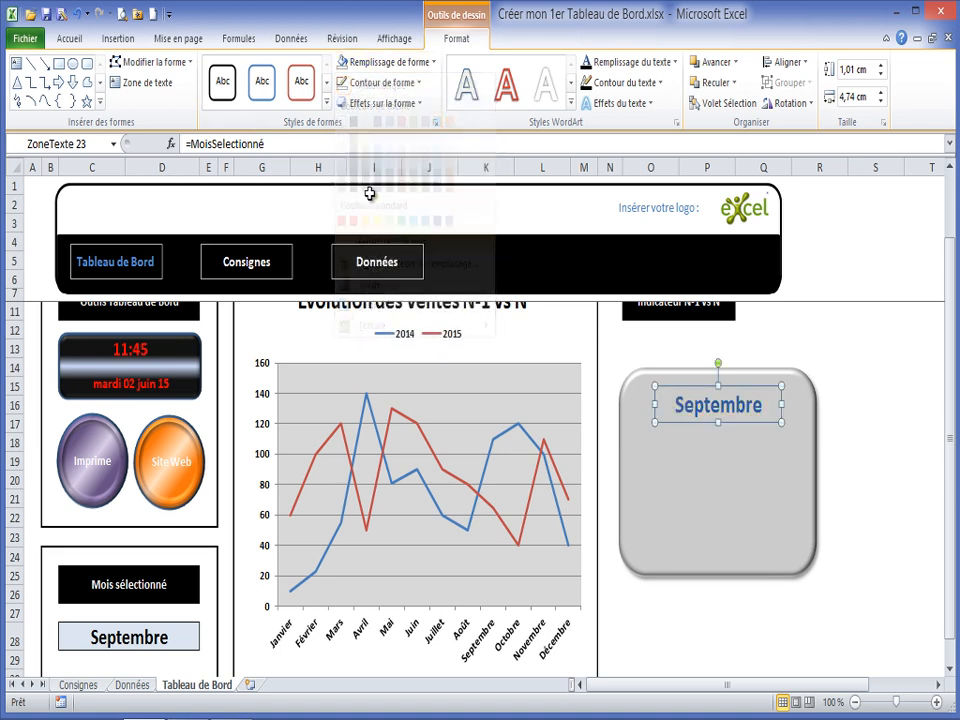
click(418, 88)
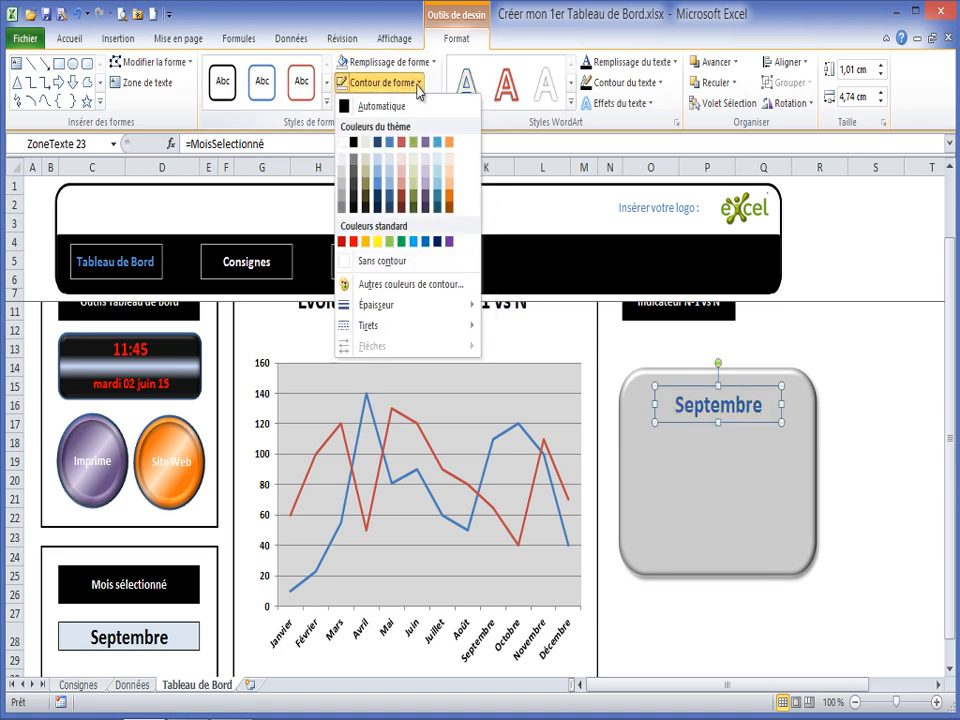
click(381, 262)
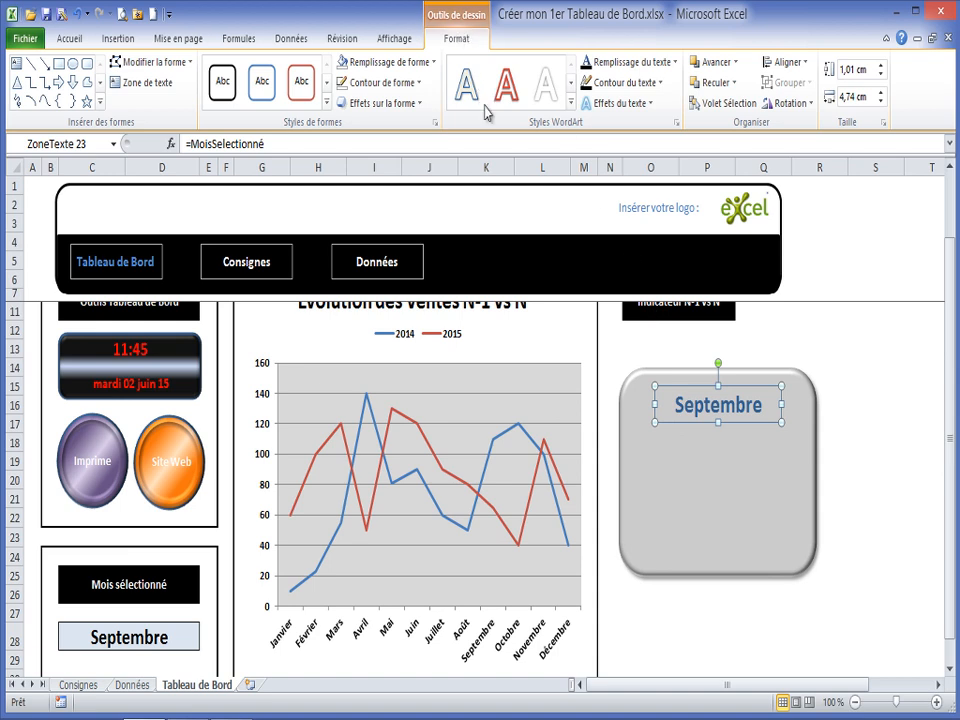
Set the month text box's positioning to Ne pas déplacer ou dimensionner avec les cellules
right_click(684, 387)
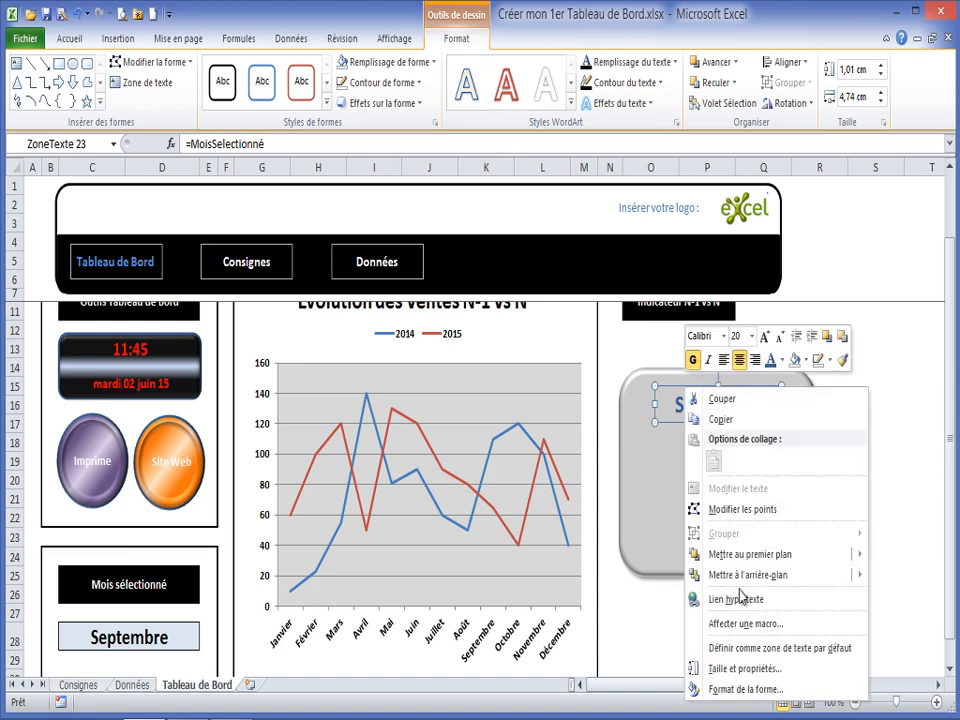
click(728, 666)
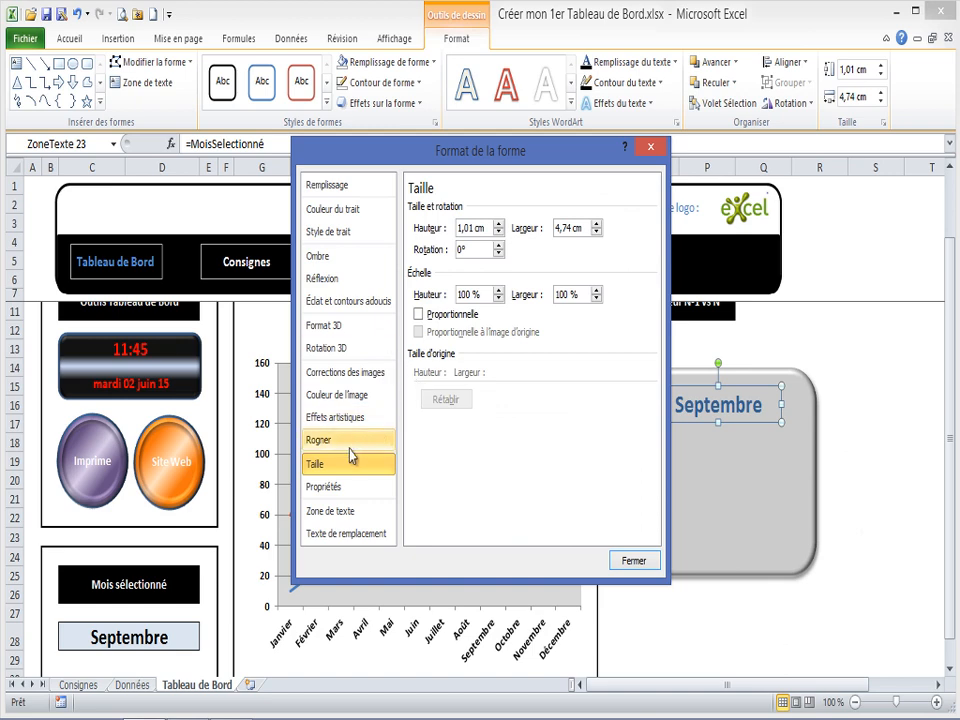
click(355, 487)
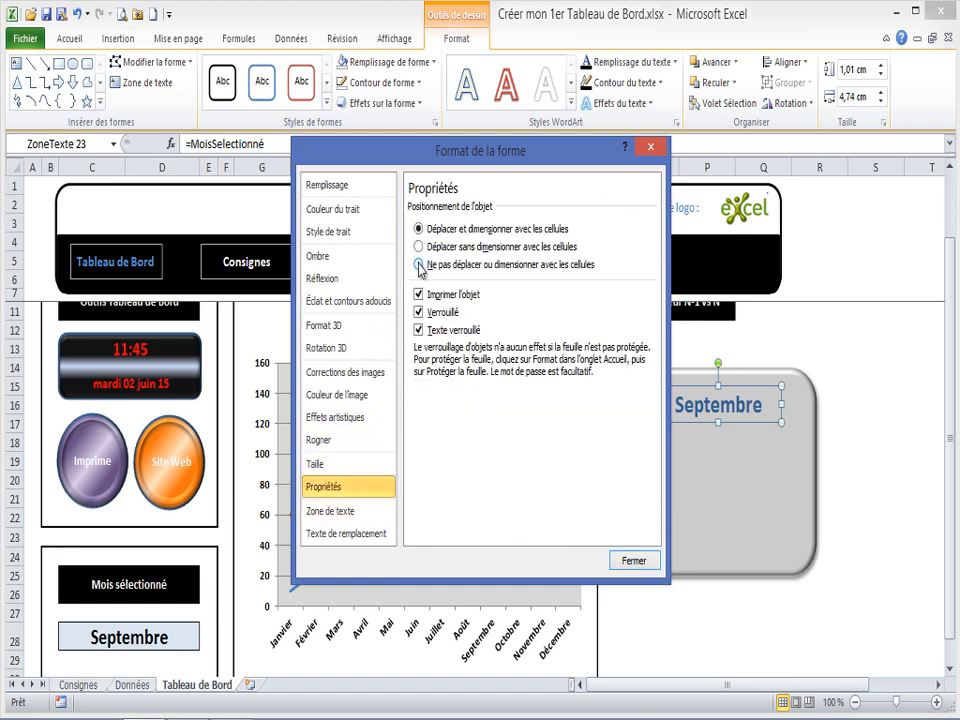
click(634, 560)
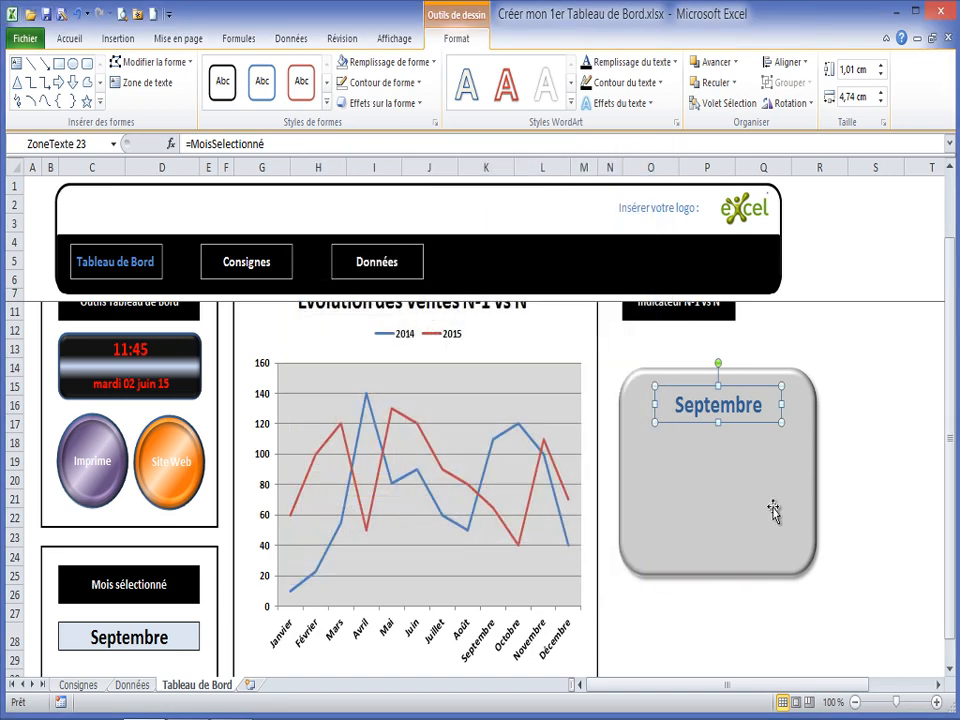
Set the grey rounded rectangle's positioning to Ne pas déplacer ou dimensionner avec les cellules
click(787, 468)
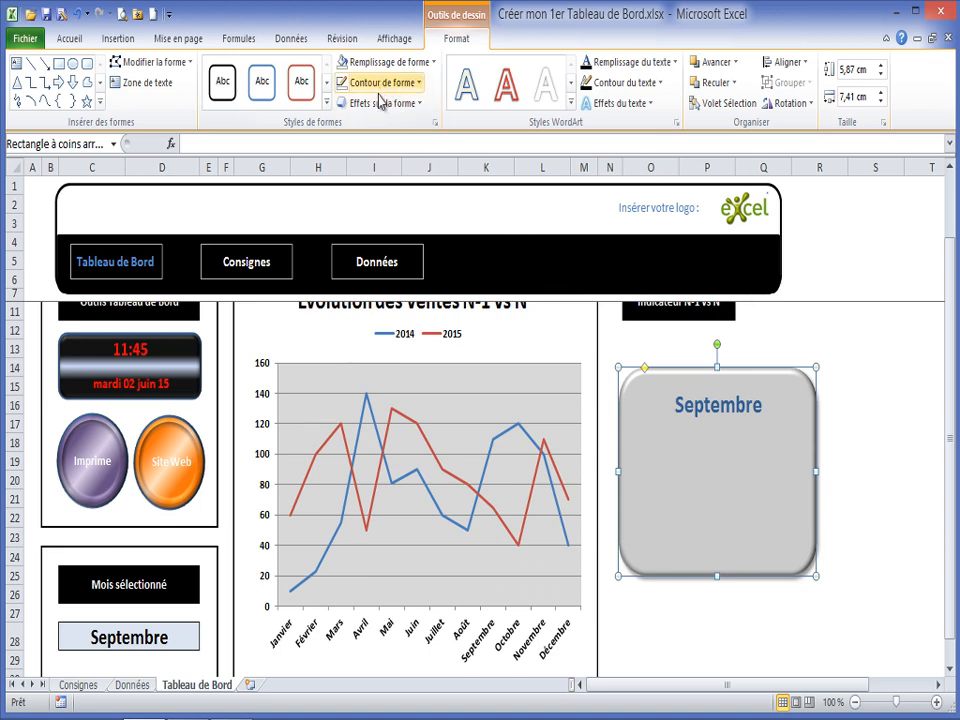
right_click(658, 438)
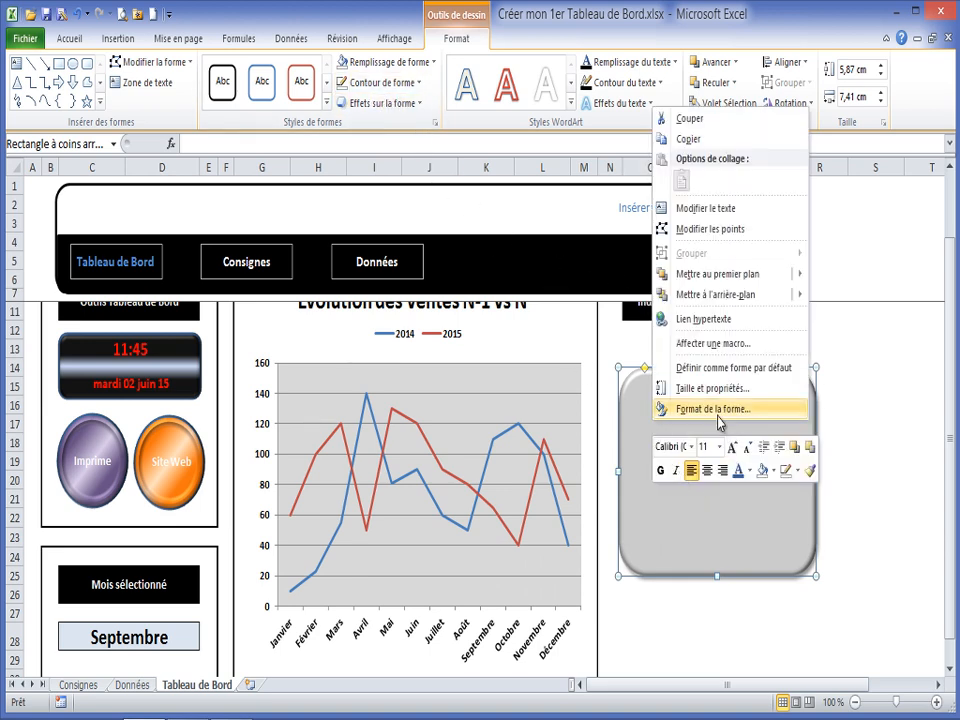
click(700, 388)
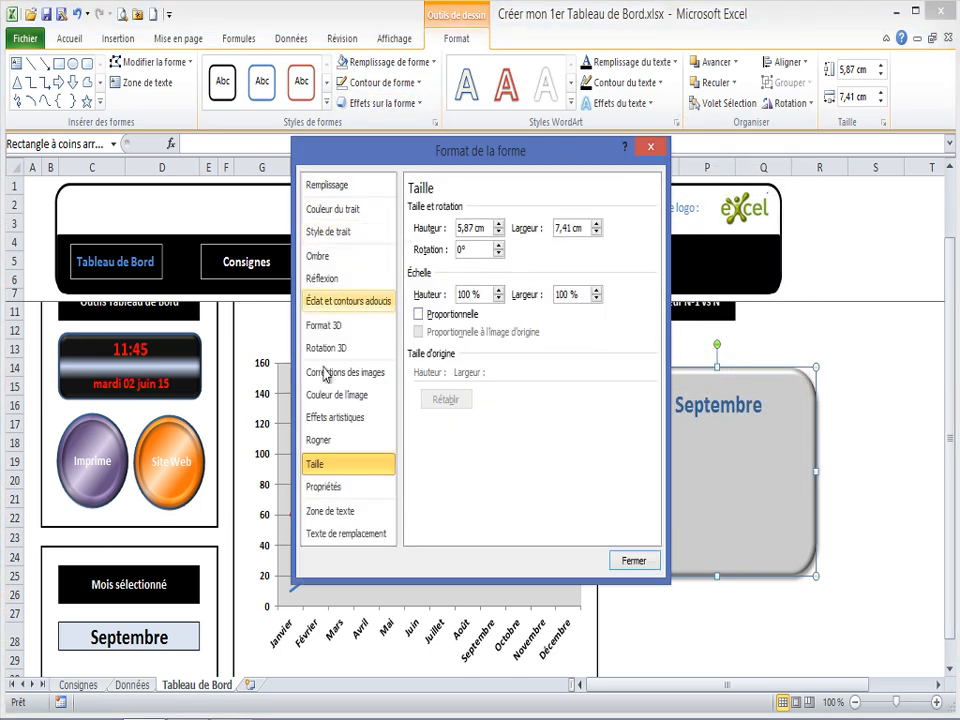
click(323, 487)
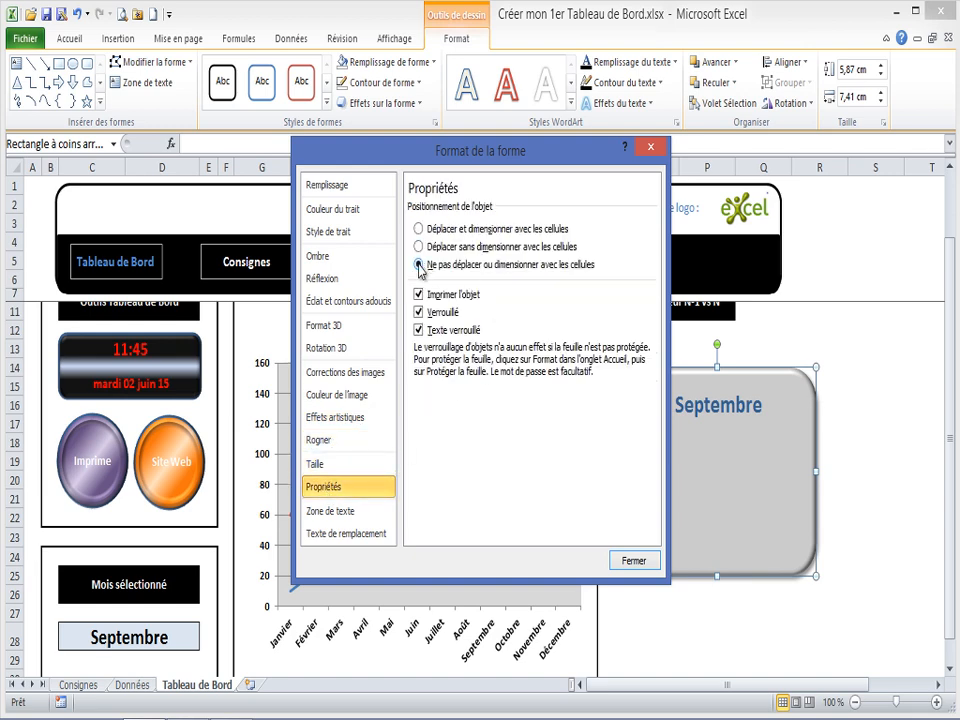
click(624, 561)
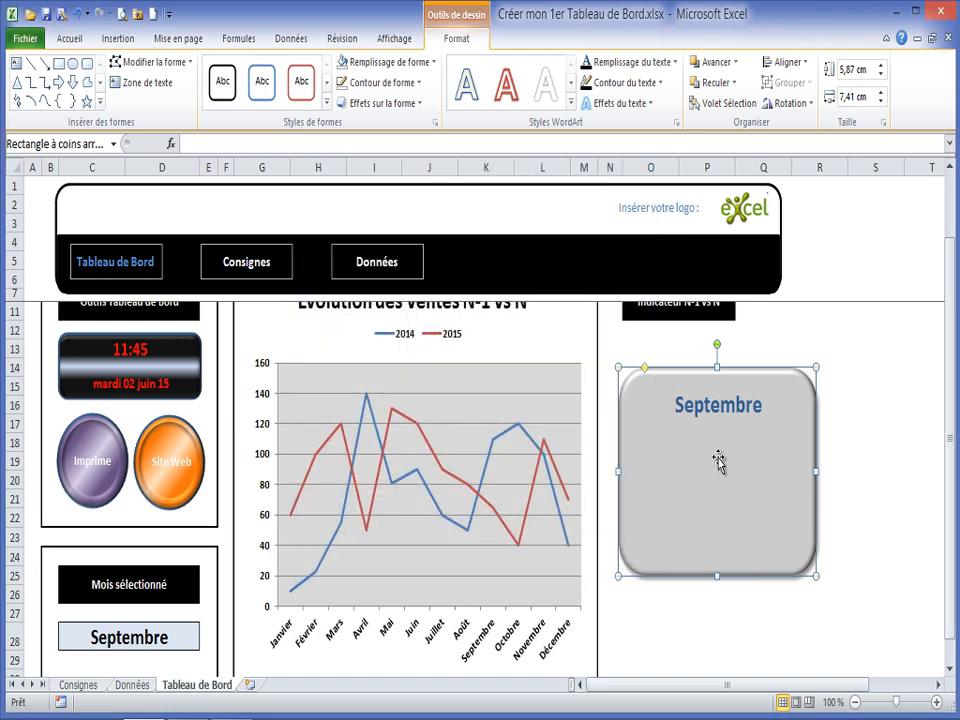
Reposition the month text box slightly higher and centred within the upper part of the grey rounded rectangle
click(703, 391)
drag(702, 386, 702, 378)
drag(735, 415, 739, 421)
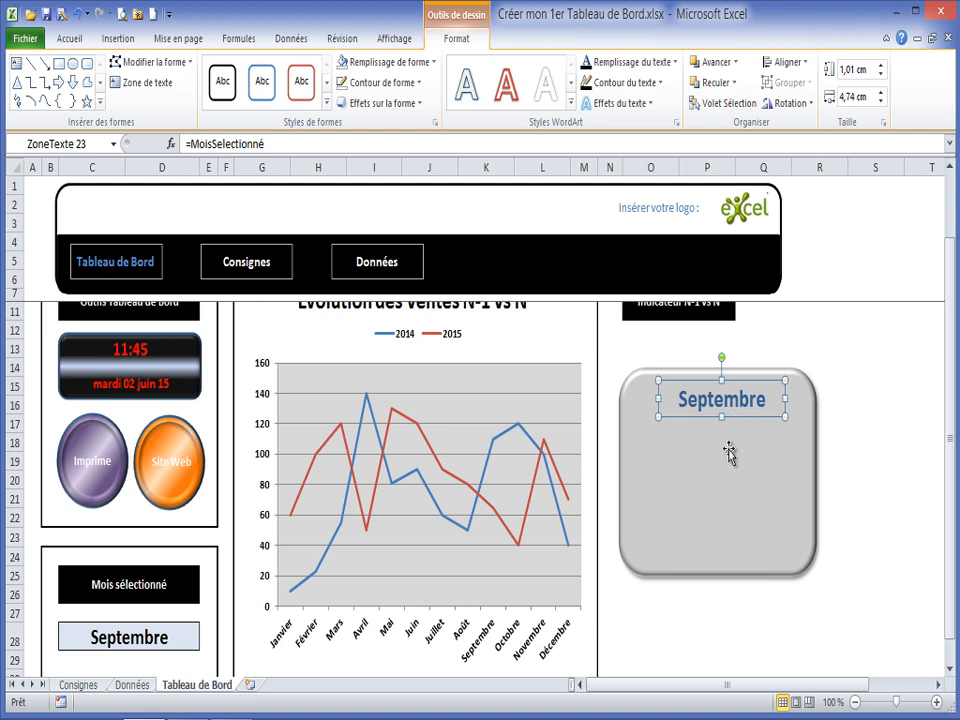
Paste a copy of the month text box and place it directly below the original inside the grey rounded rectangle
click(729, 452)
key(ctrl+v)
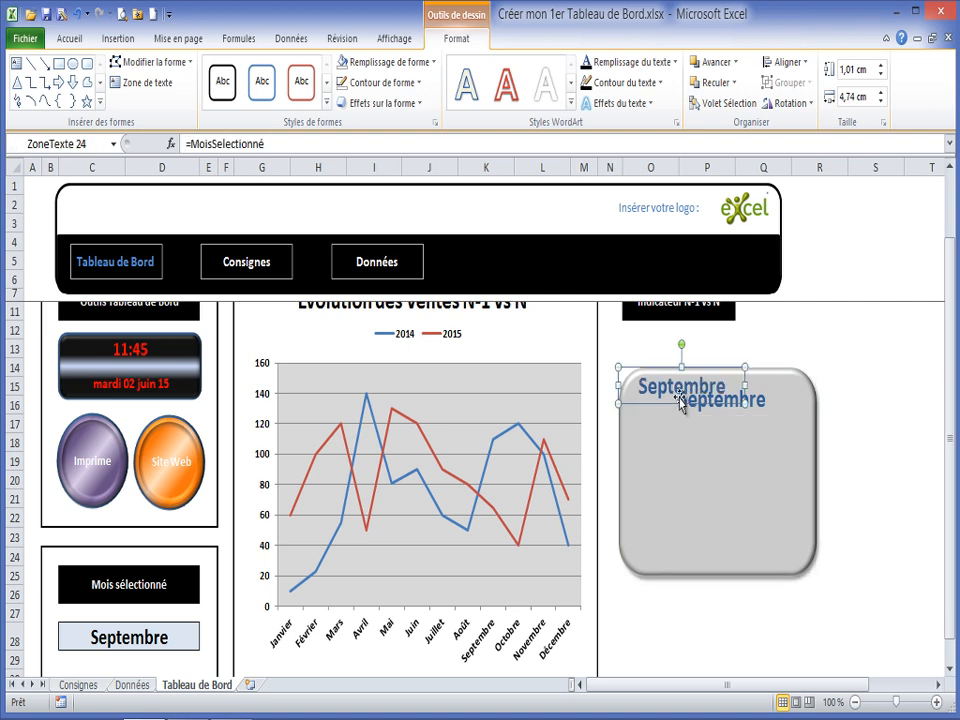
drag(684, 402, 701, 436)
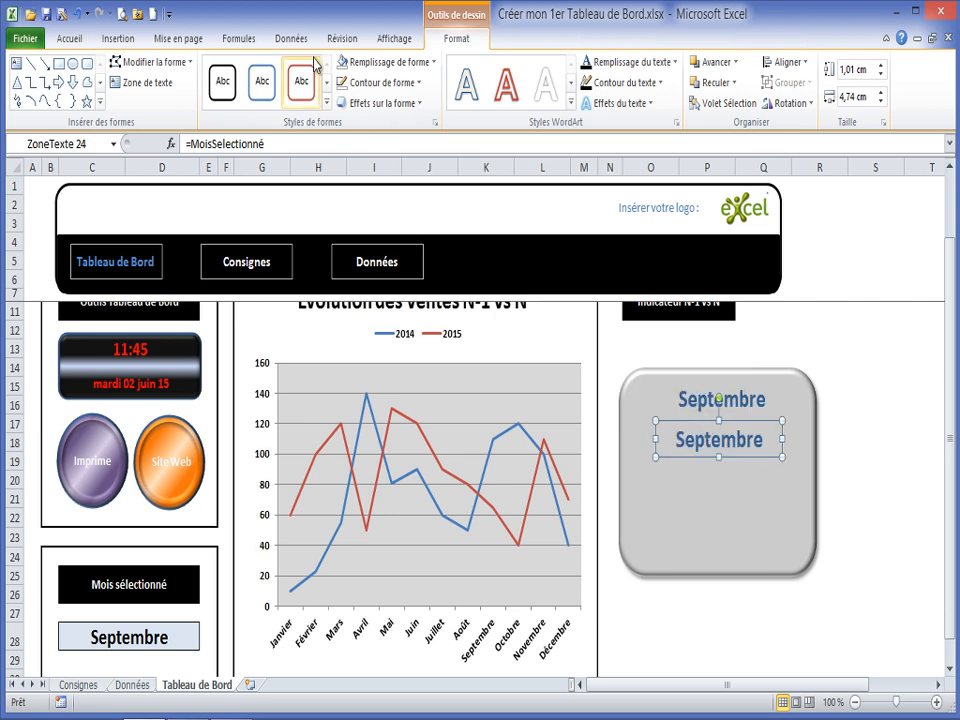
Set the copied month text box's font colour to Automatique and reduce its font size to 14
click(69, 38)
click(214, 97)
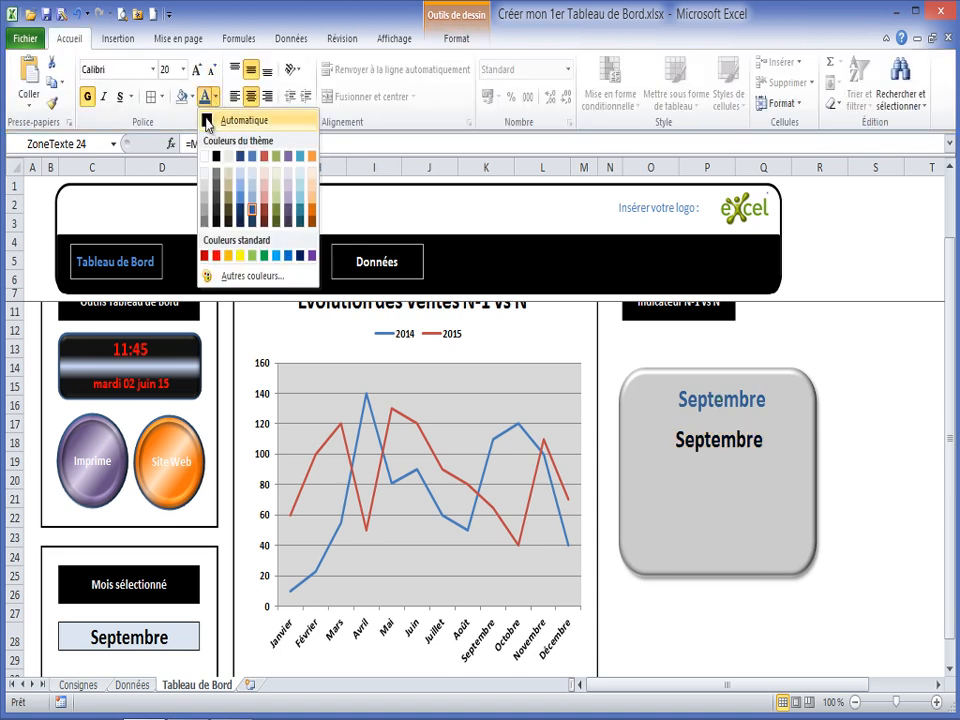
click(208, 123)
click(211, 70)
click(211, 70)
click(211, 70)
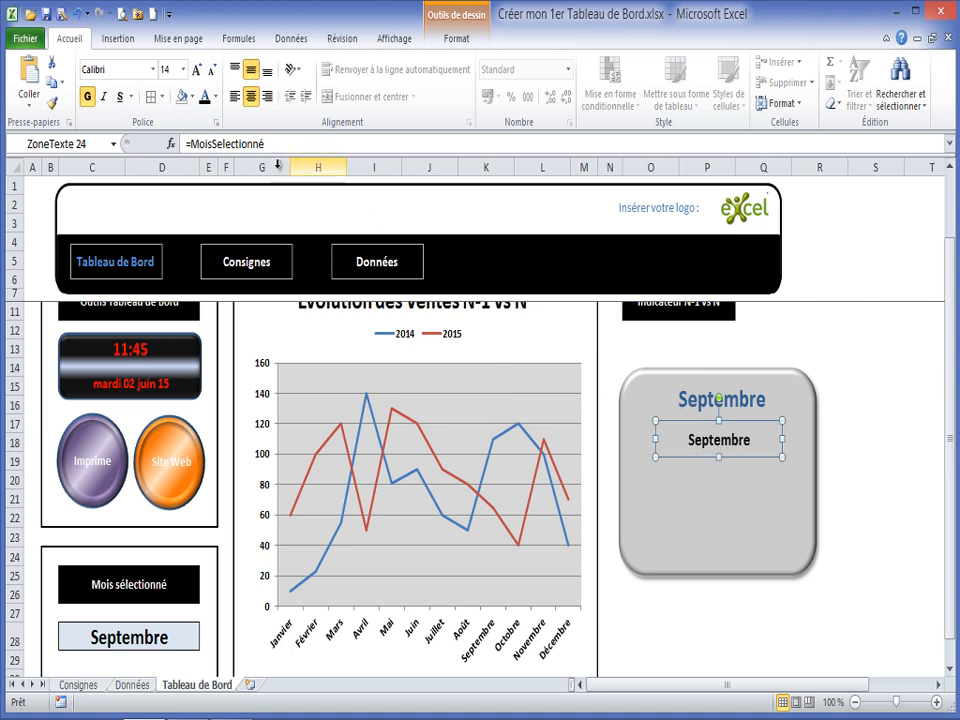
Try to replace the copied text box's MoisSelectionné formula with 2014 vs 2015, then with =2014 vs 2015
double_click(690, 441)
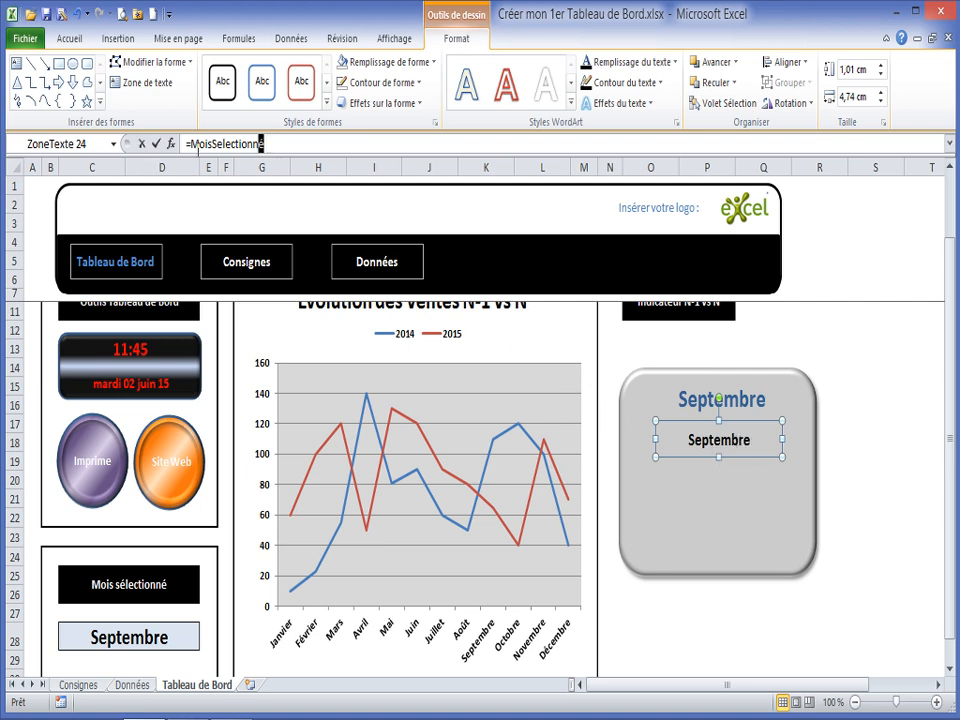
triple_click(223, 146)
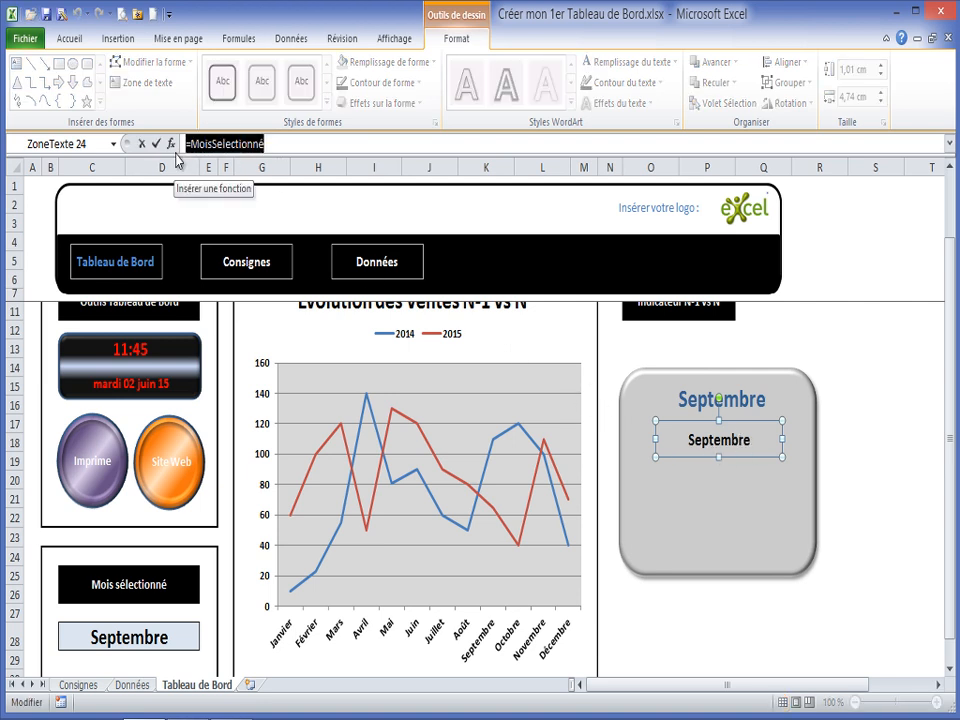
text(2014 vs 2015)
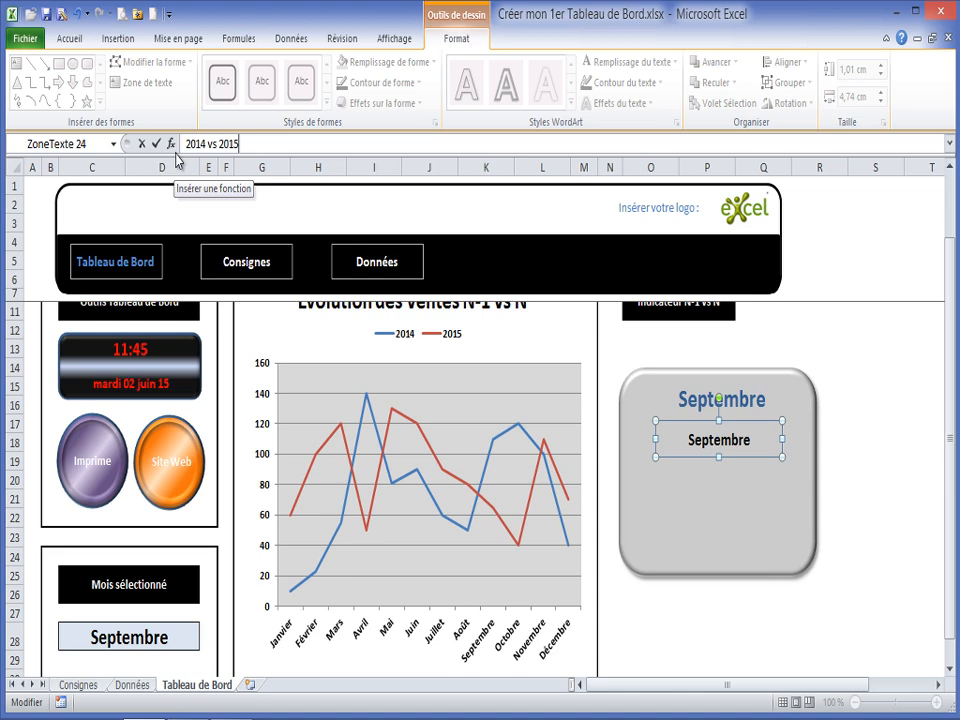
key(Return)
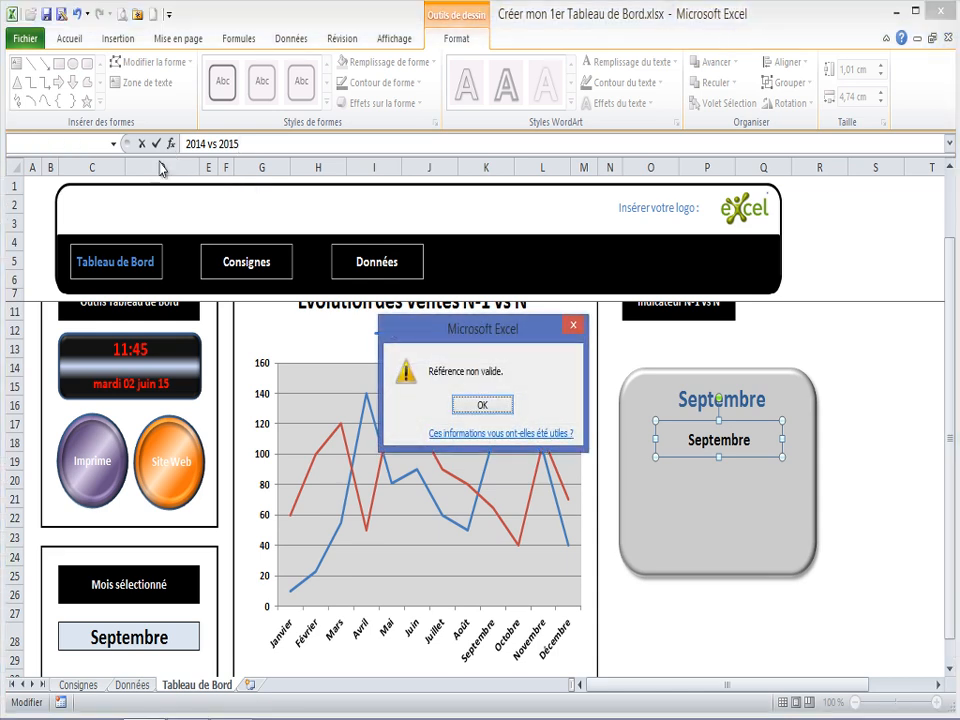
click(481, 405)
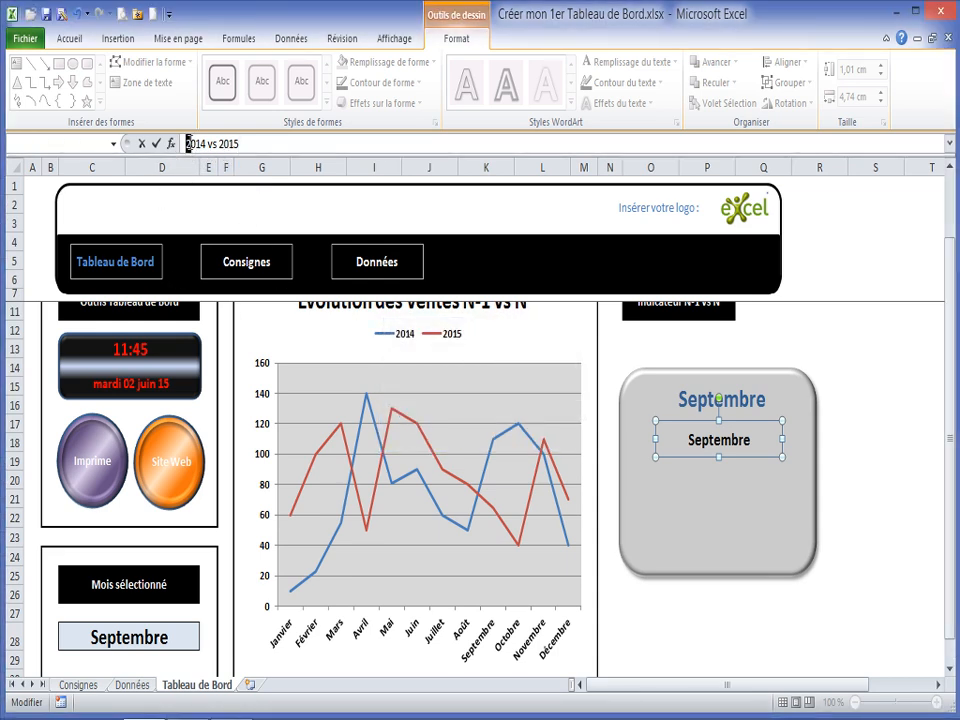
text(=)
key(Return)
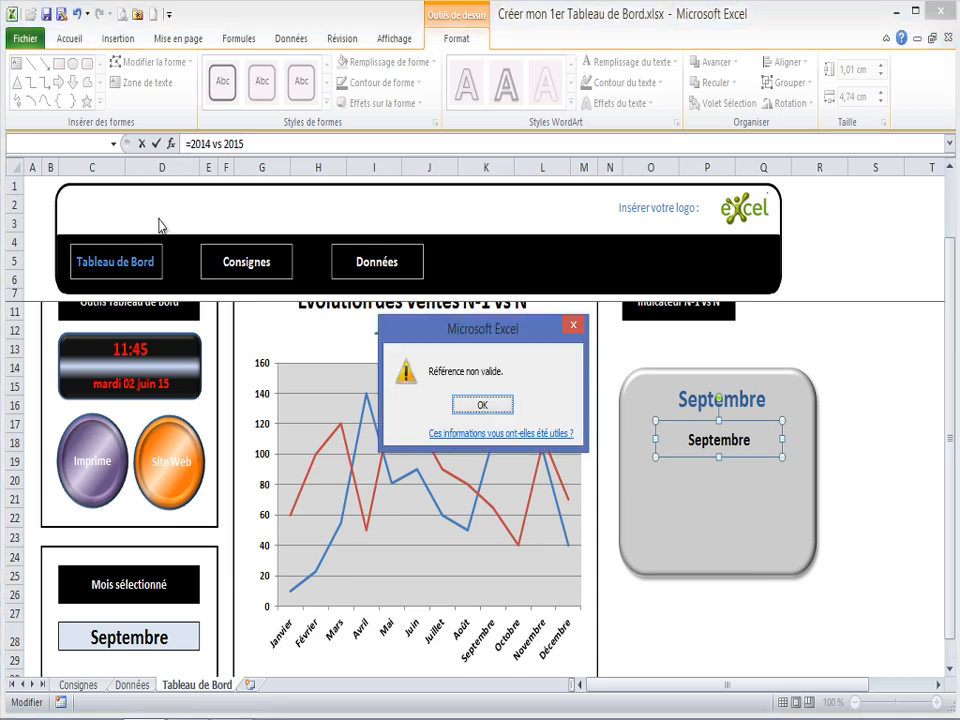
click(483, 404)
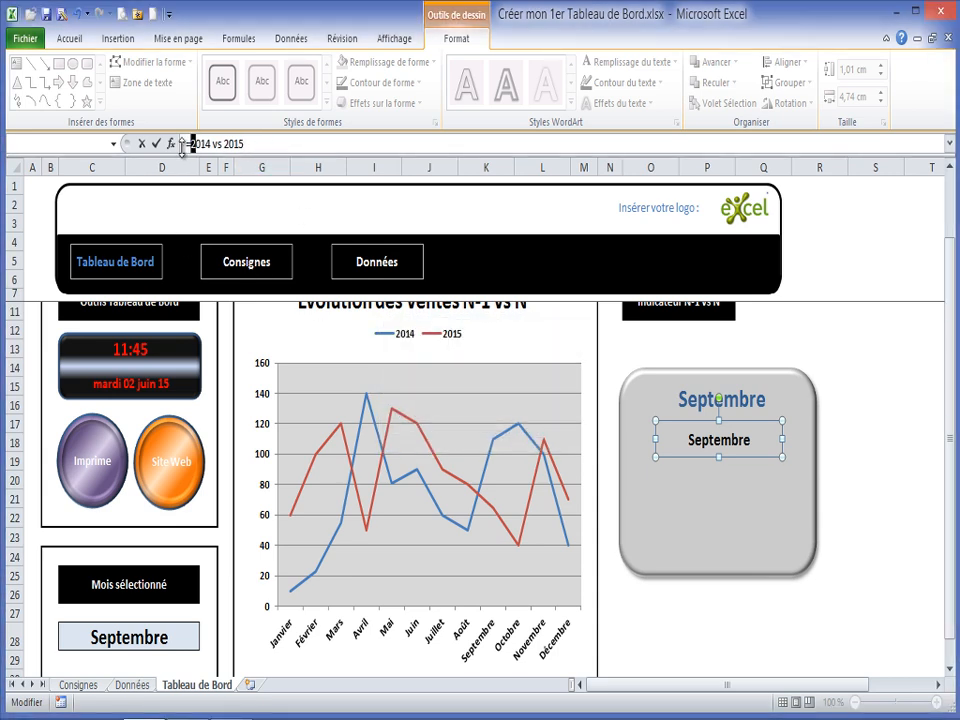
Remove the copied text box's formula link and replace its text with 2014 vs 2015
click(141, 143)
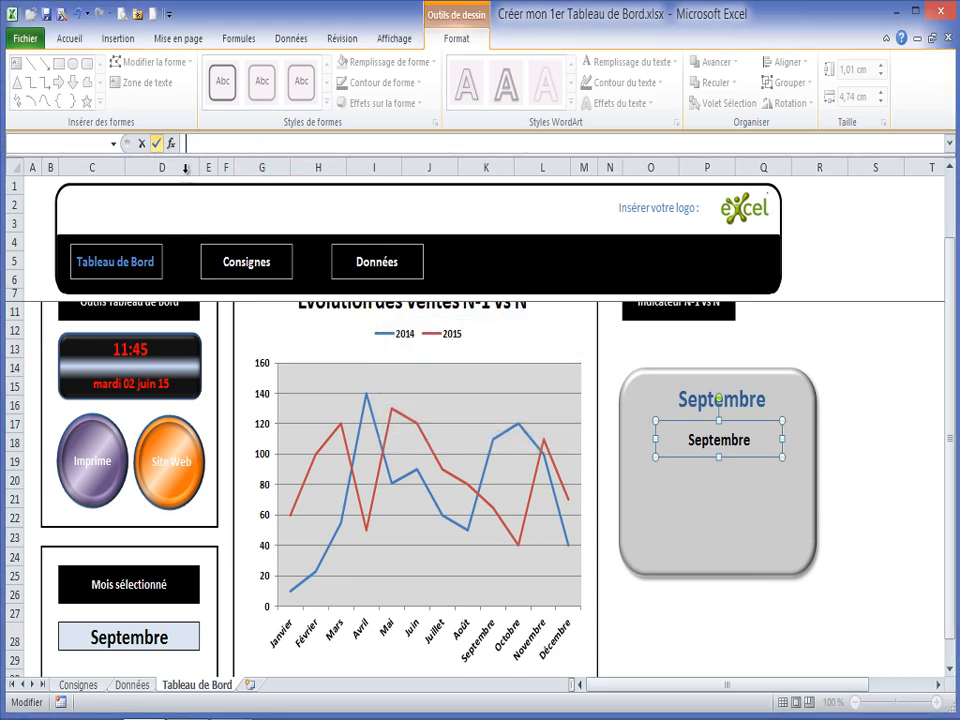
click(703, 438)
drag(681, 437, 773, 437)
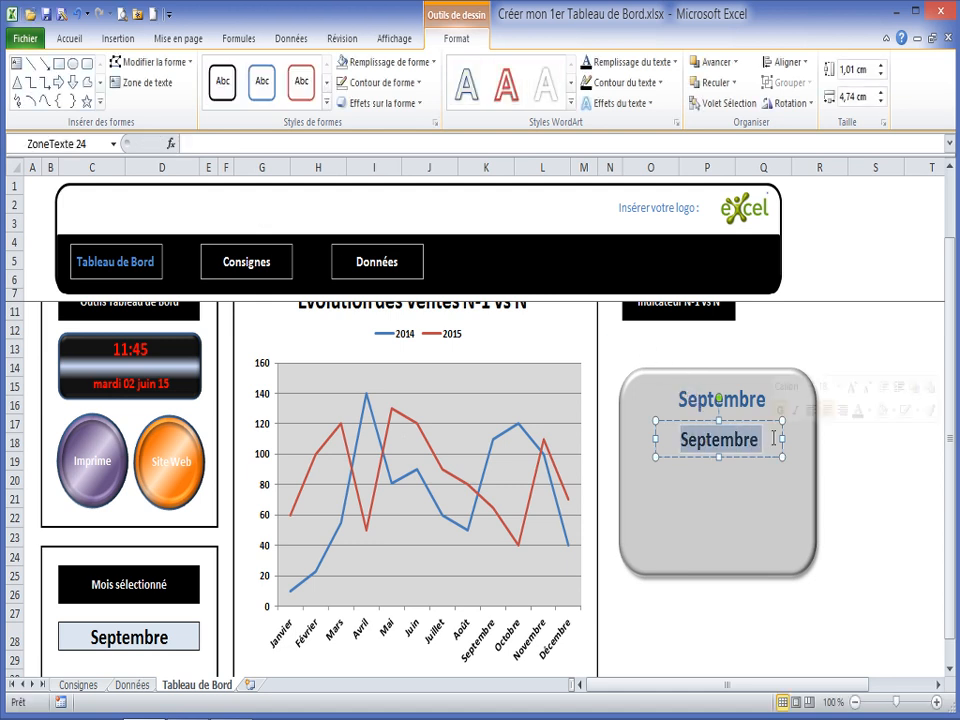
text(214)
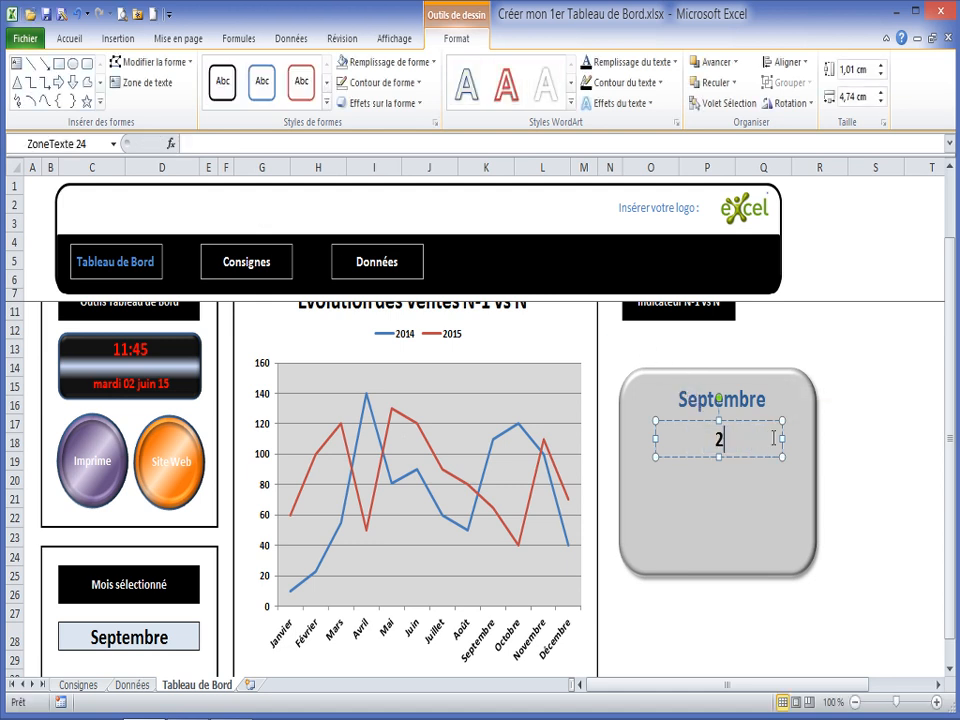
key(BackSpace)
text(014 vs 2015)
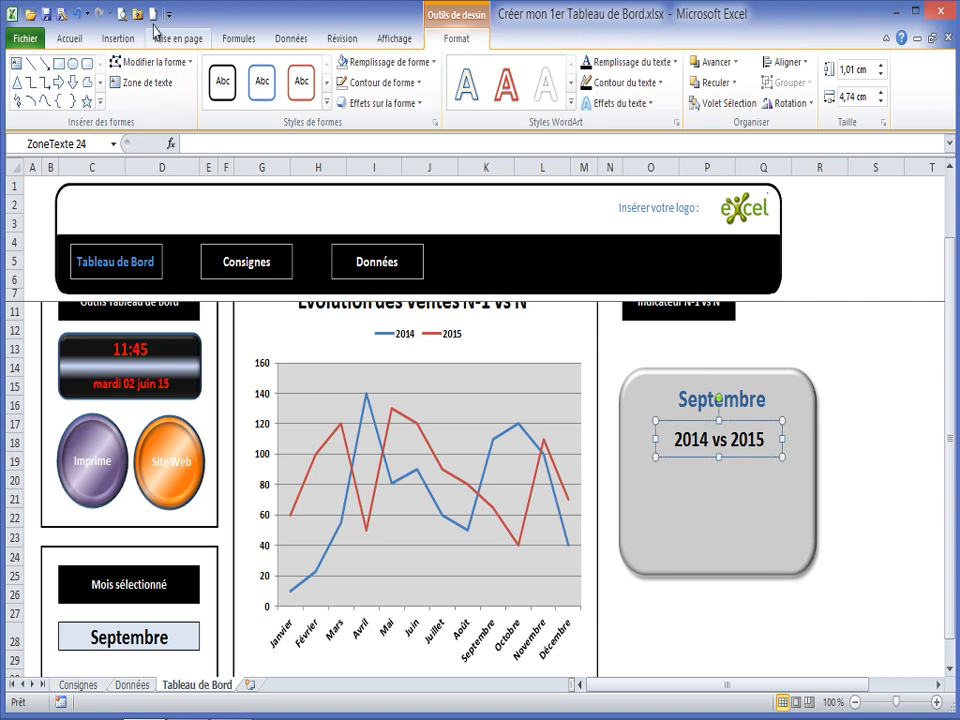
Reduce the font size of the 2014 vs 2015 text box to 12
click(72, 38)
click(213, 70)
click(213, 70)
click(213, 70)
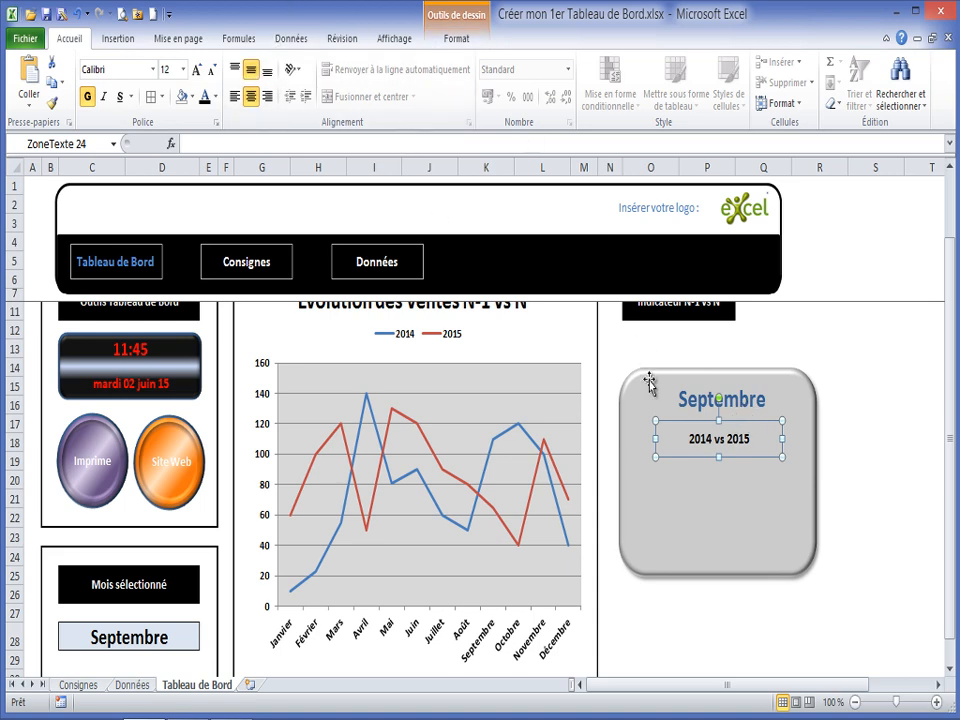
Check the object positioning properties of the 2014 vs 2015 text box
right_click(675, 420)
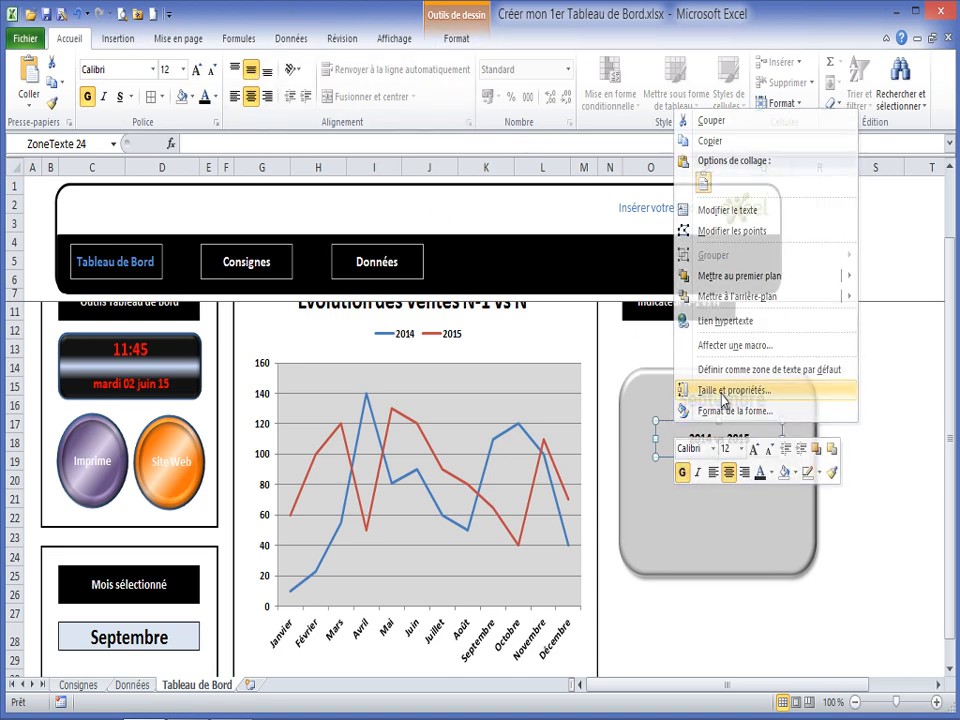
click(724, 391)
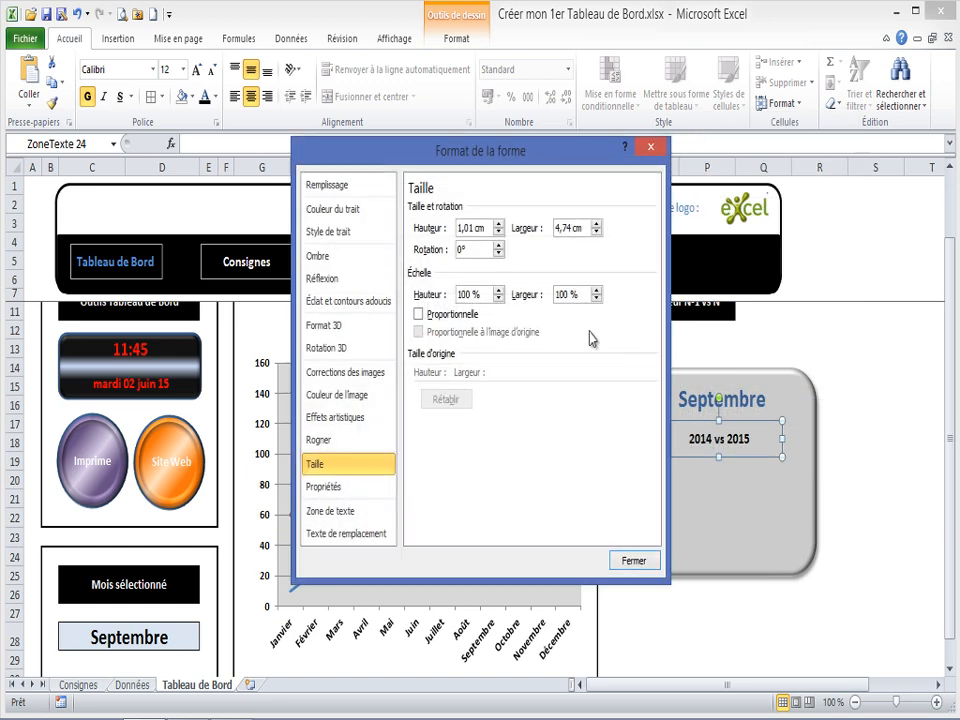
click(333, 492)
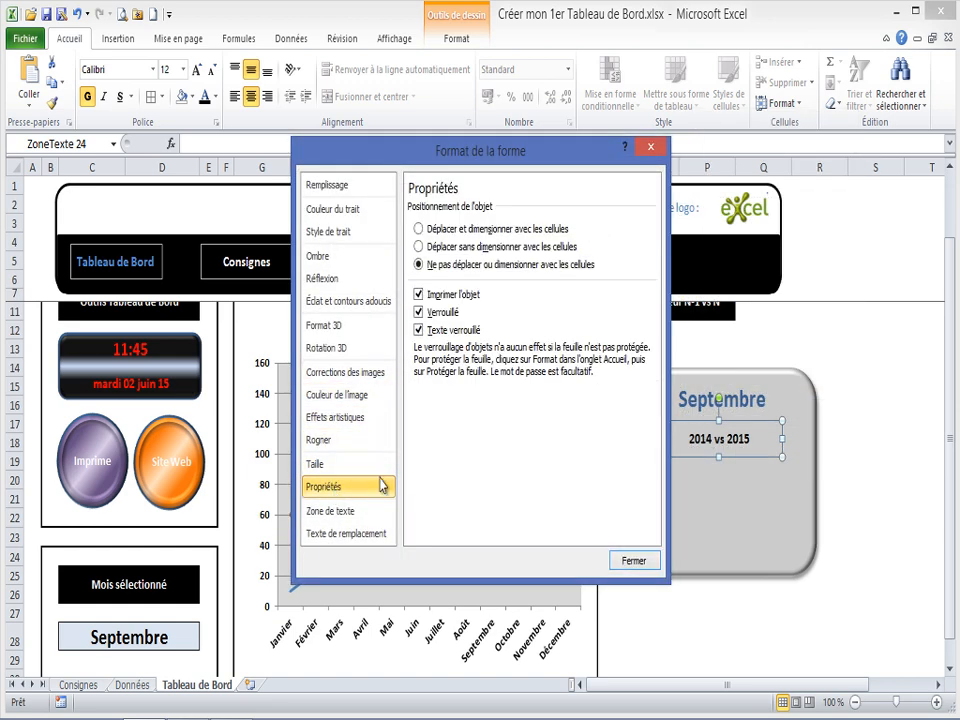
click(636, 562)
Move the month and 2014 vs 2015 text boxes slightly higher so they sit closer together at the card's top
drag(692, 457, 692, 450)
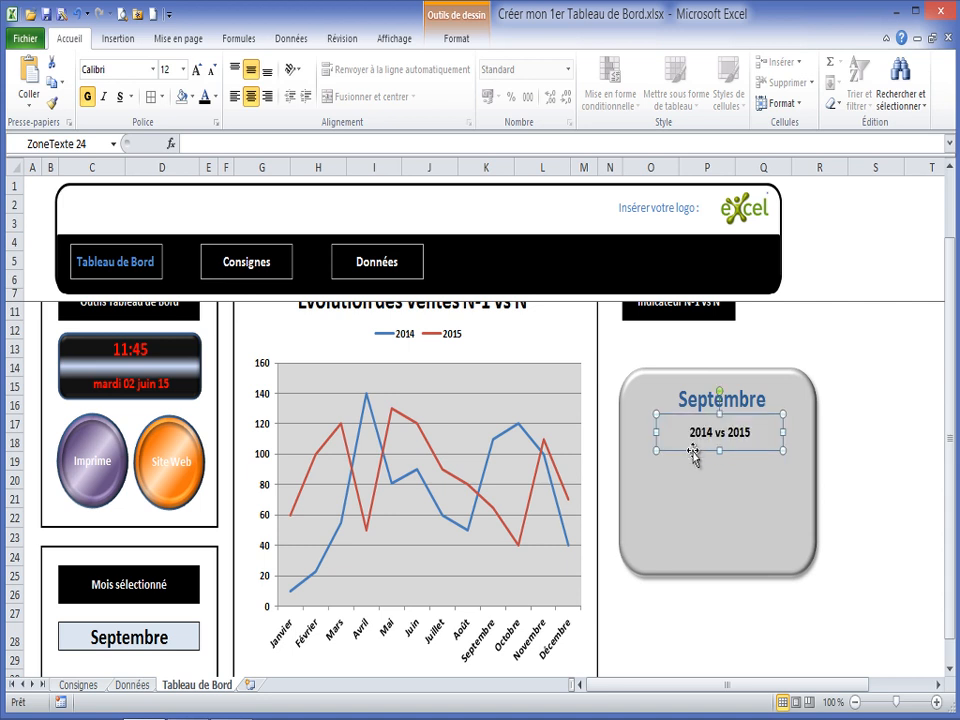
click(695, 387)
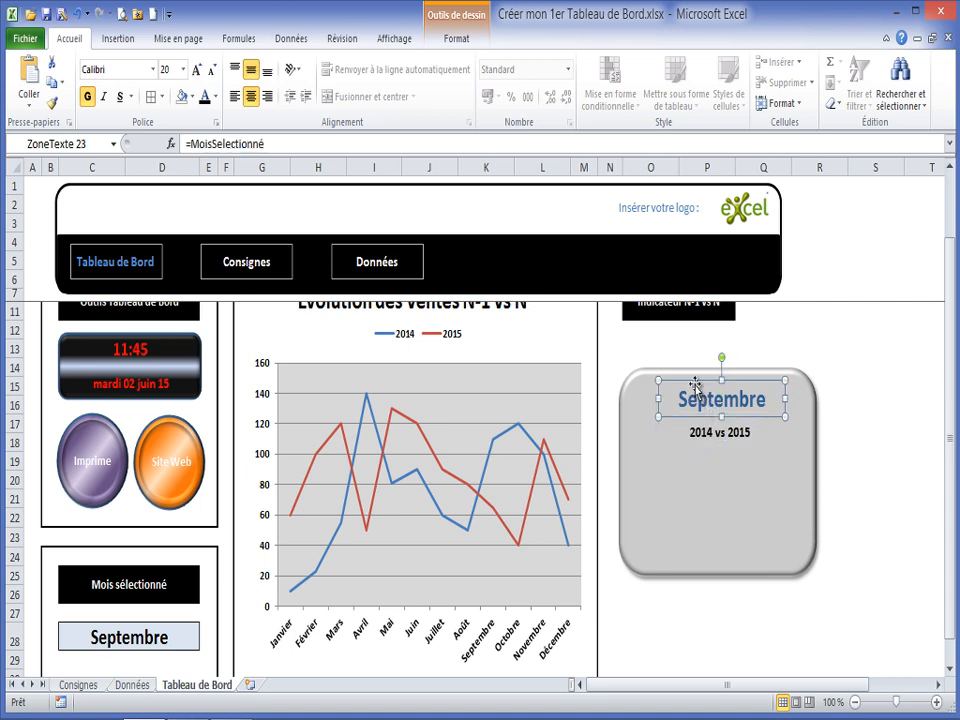
drag(695, 380, 692, 406)
click(703, 433)
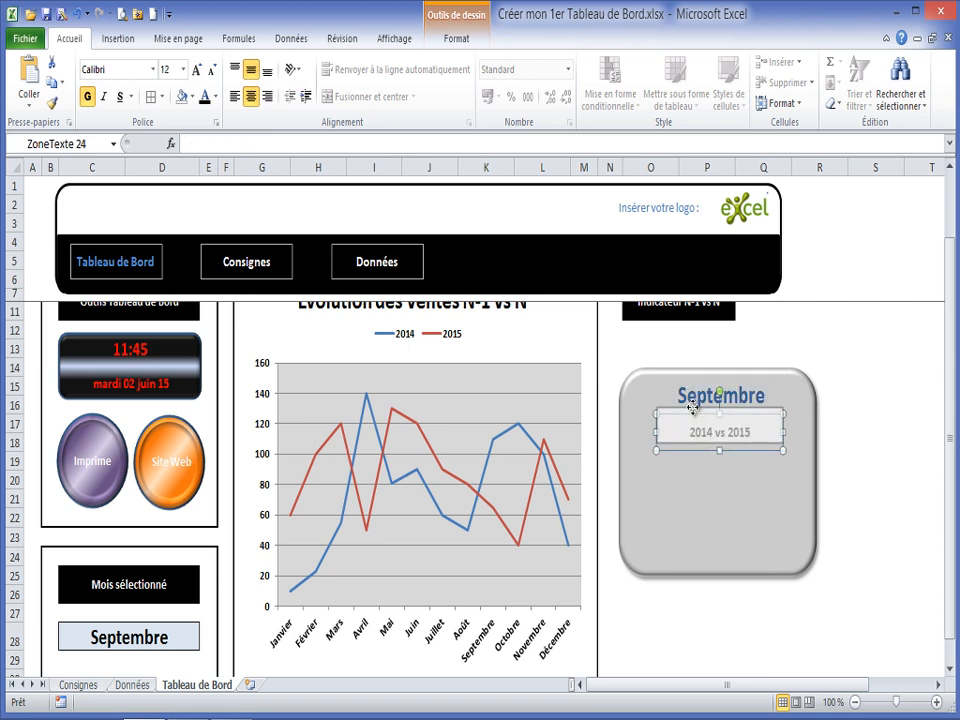
click(717, 474)
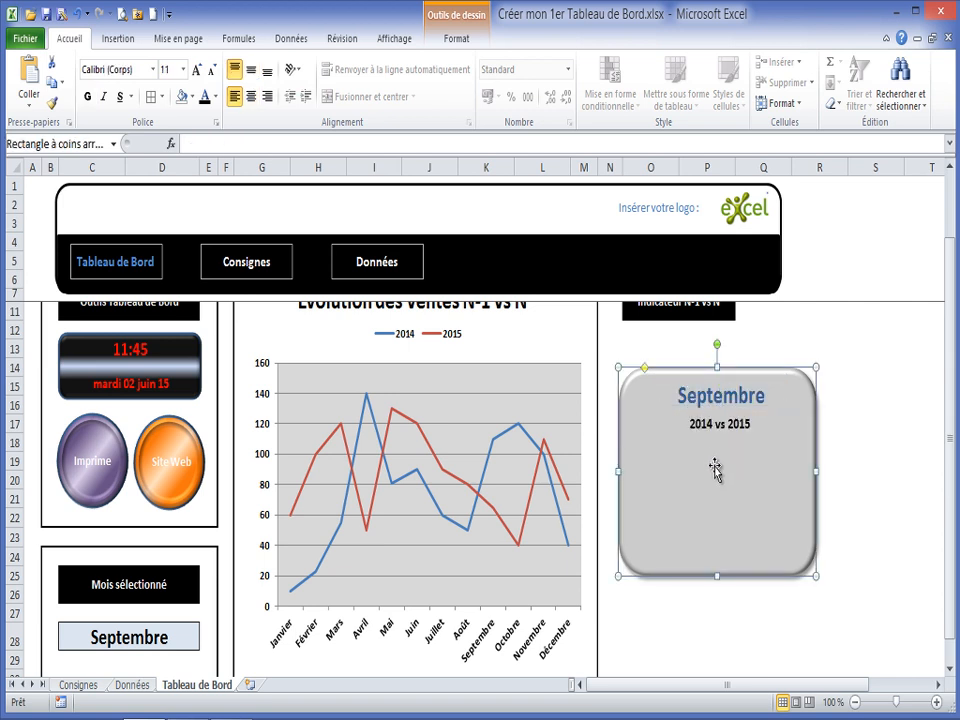
Group the two text boxes with the grey rounded rectangle and shift the group slightly to the left
click(715, 423)
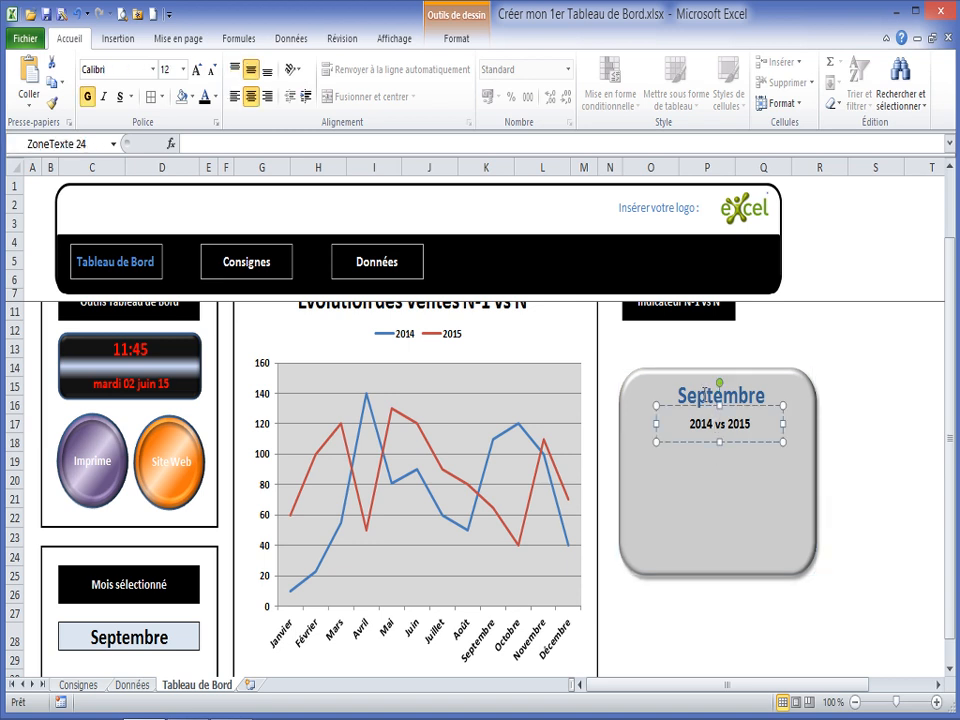
shift+click(690, 396)
shift+click(630, 403)
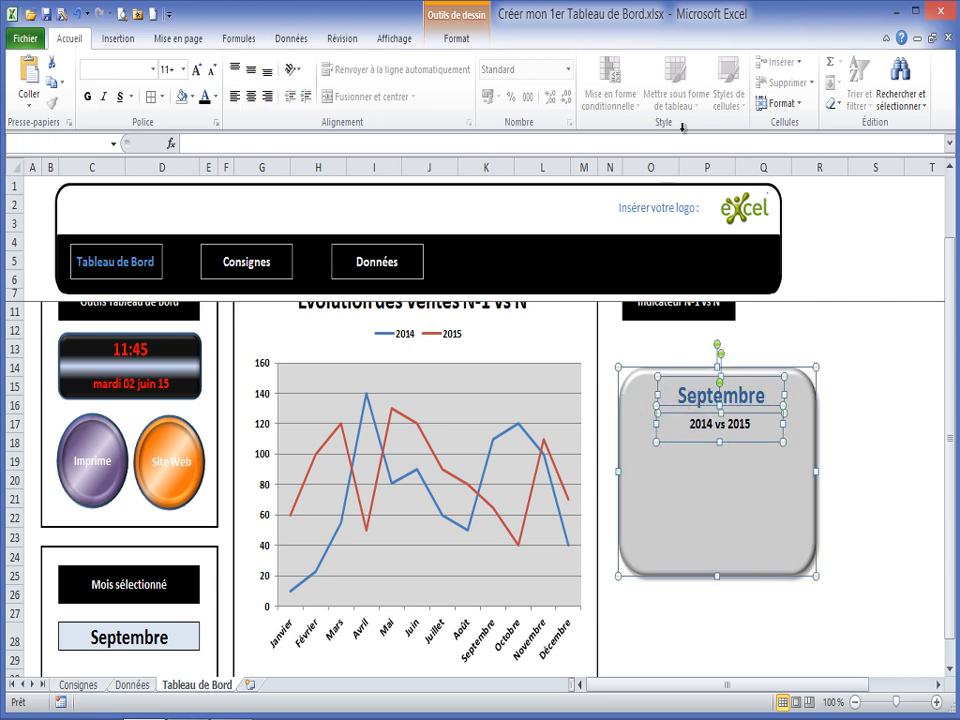
click(455, 40)
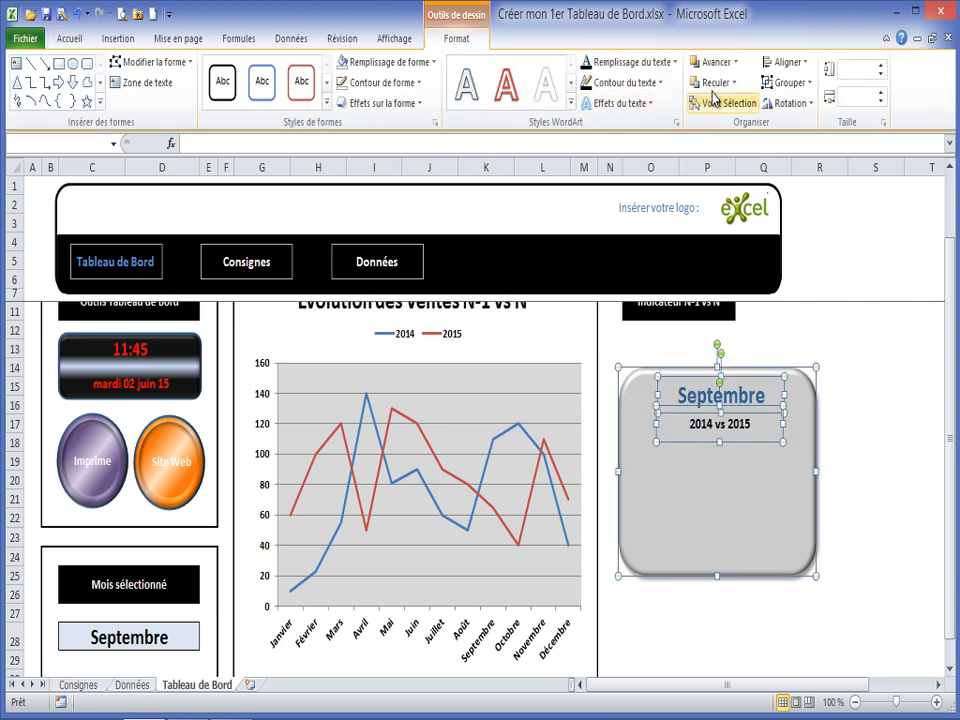
click(788, 82)
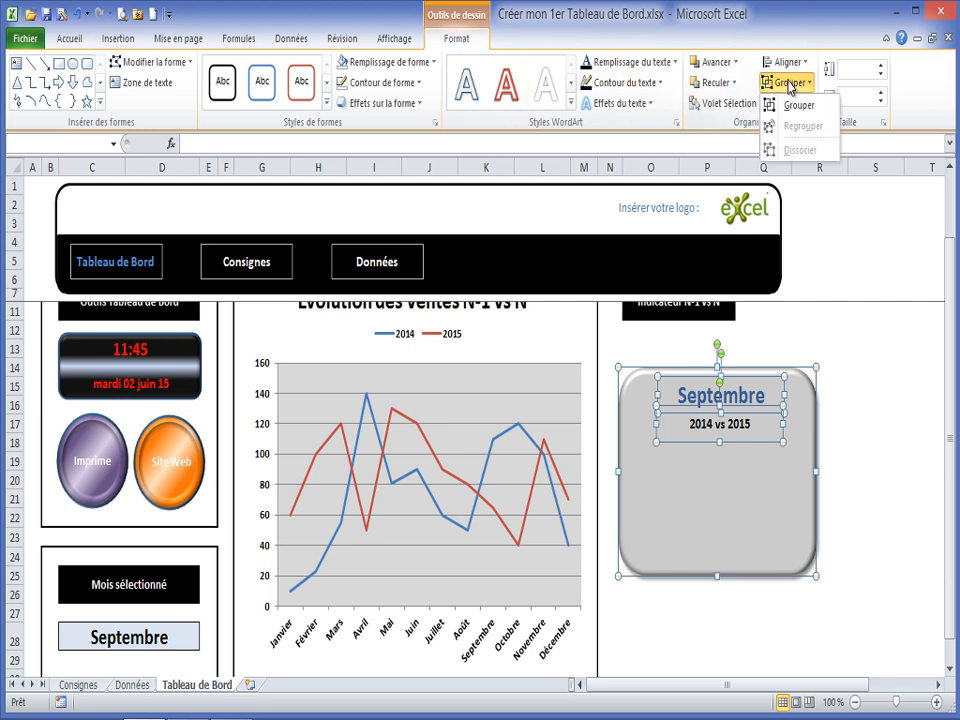
click(790, 106)
mouse_move(754, 568)
mouse_down()
mouse_move(758, 603)
mouse_move(776, 600)
mouse_move(748, 611)
mouse_move(778, 568)
mouse_move(749, 549)
mouse_move(737, 562)
mouse_up()
Draw a text box about 5.56 cm wide and 1.38 cm high below 2014 vs 2015 on the grey card
click(705, 507)
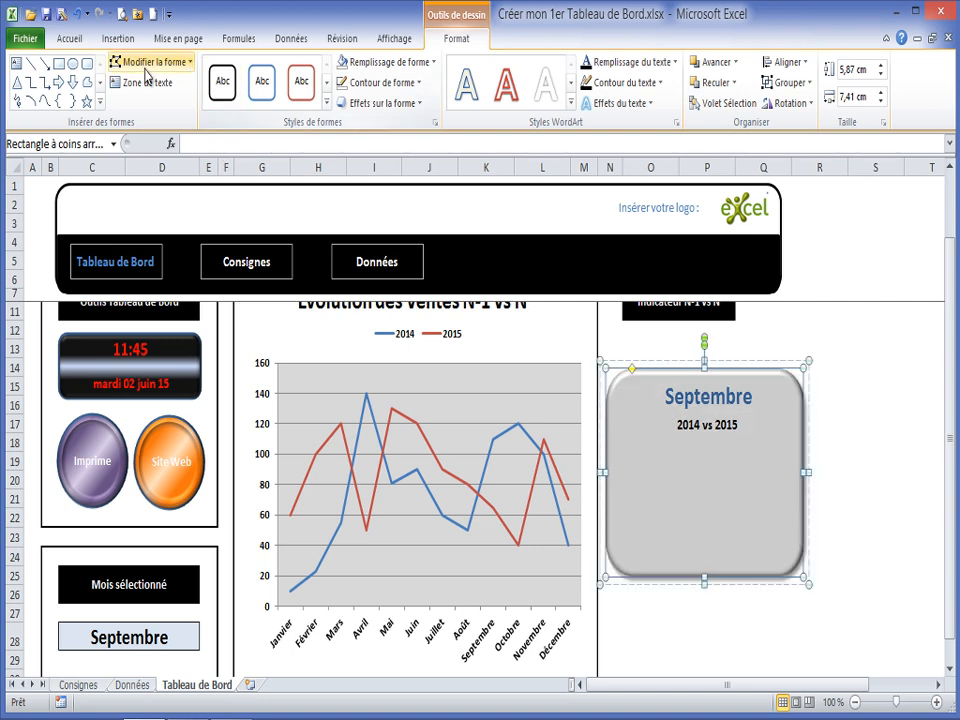
click(16, 63)
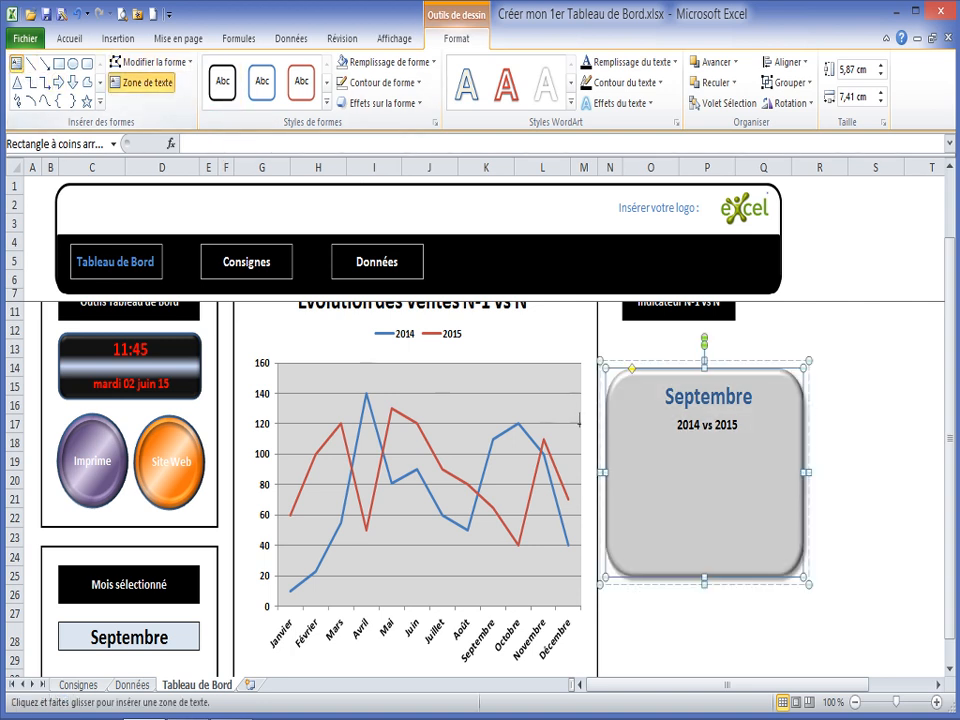
drag(634, 447, 783, 495)
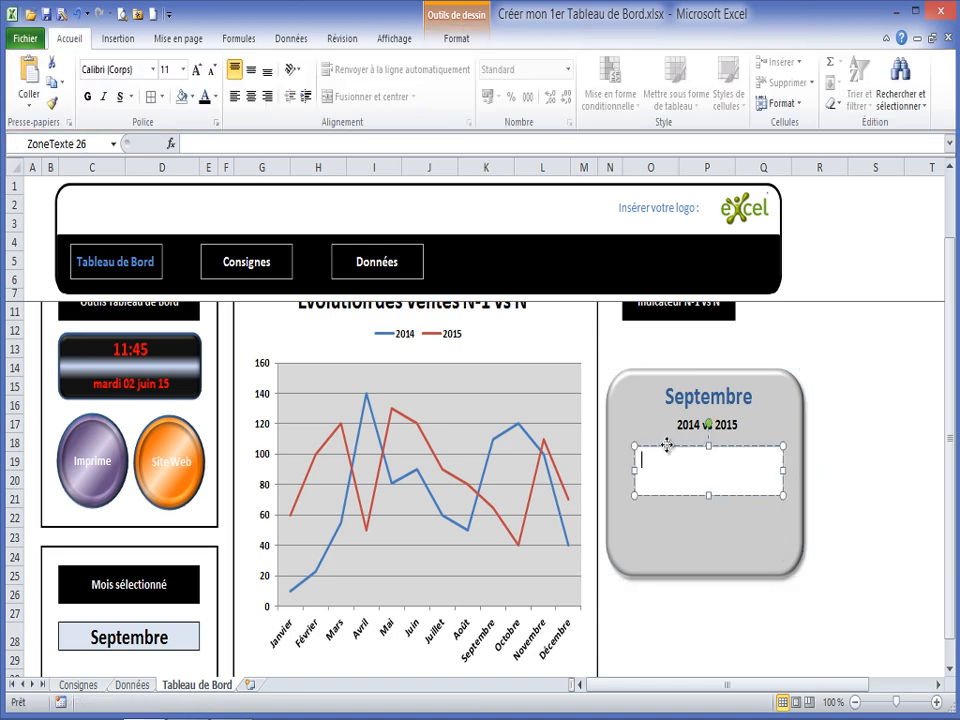
Remove the fill and the outline of the empty text box below 2014 vs 2015
click(456, 37)
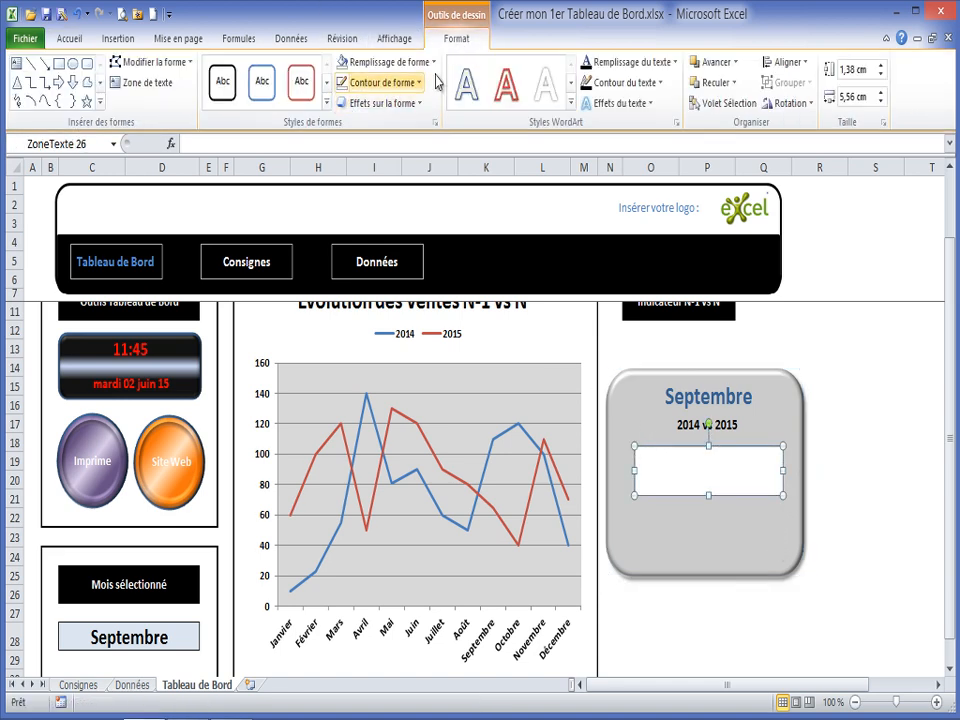
click(436, 63)
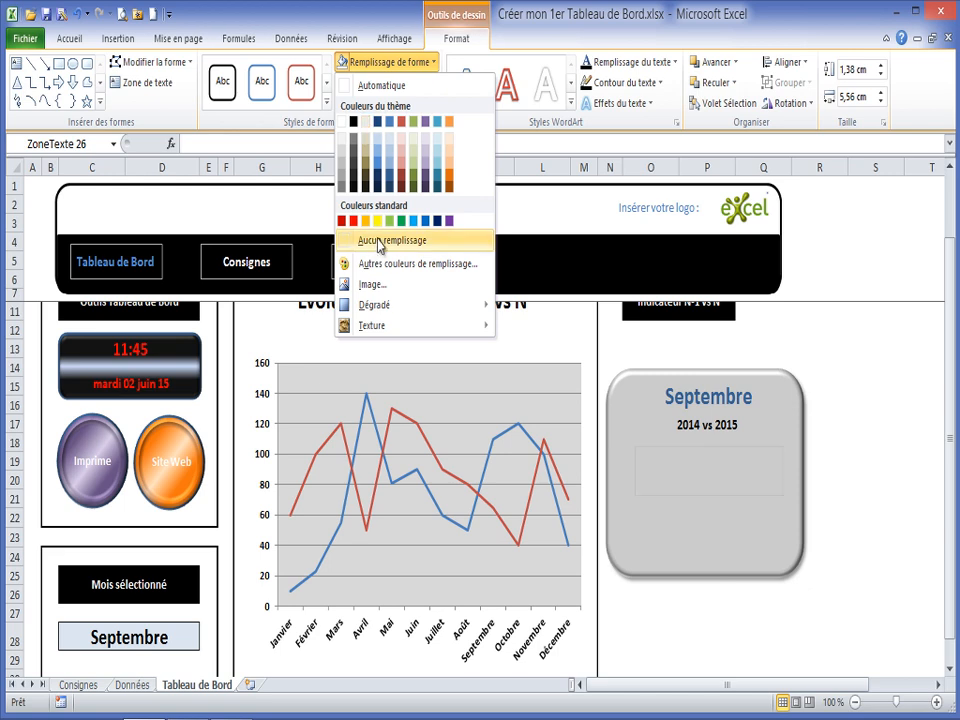
click(366, 241)
click(380, 82)
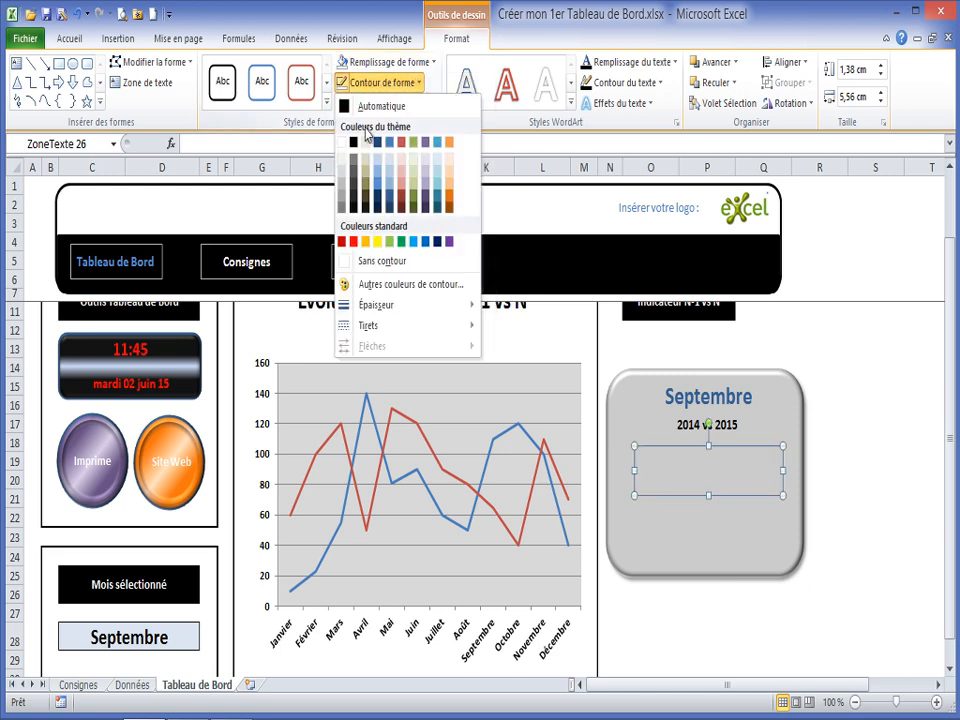
click(380, 263)
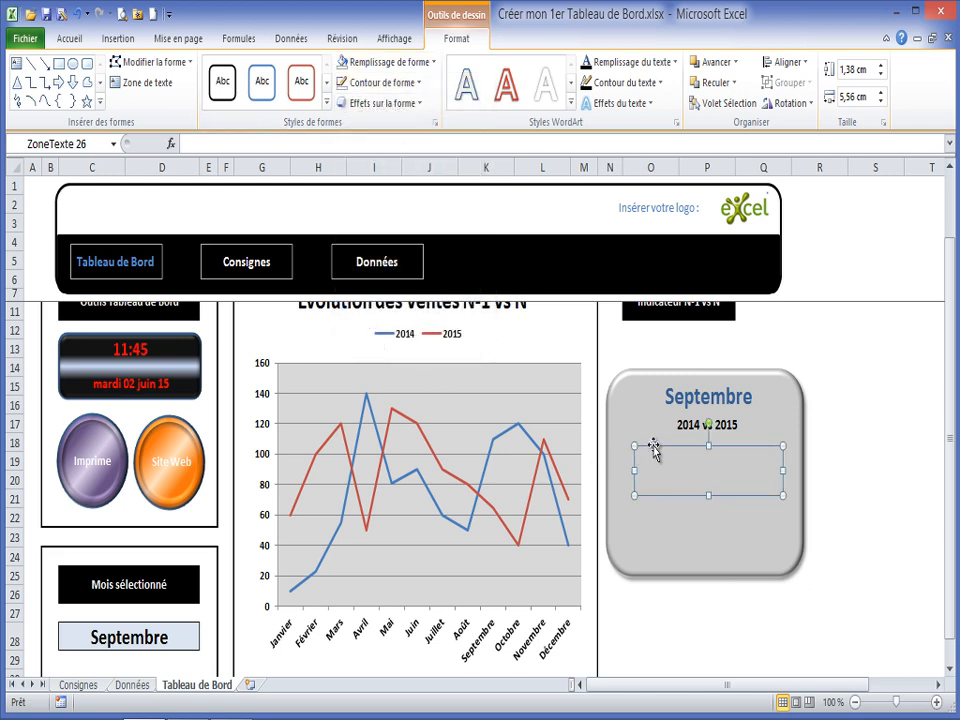
Link the empty text box below 2014 vs 2015 to cell N11 of the Données sheet
click(210, 140)
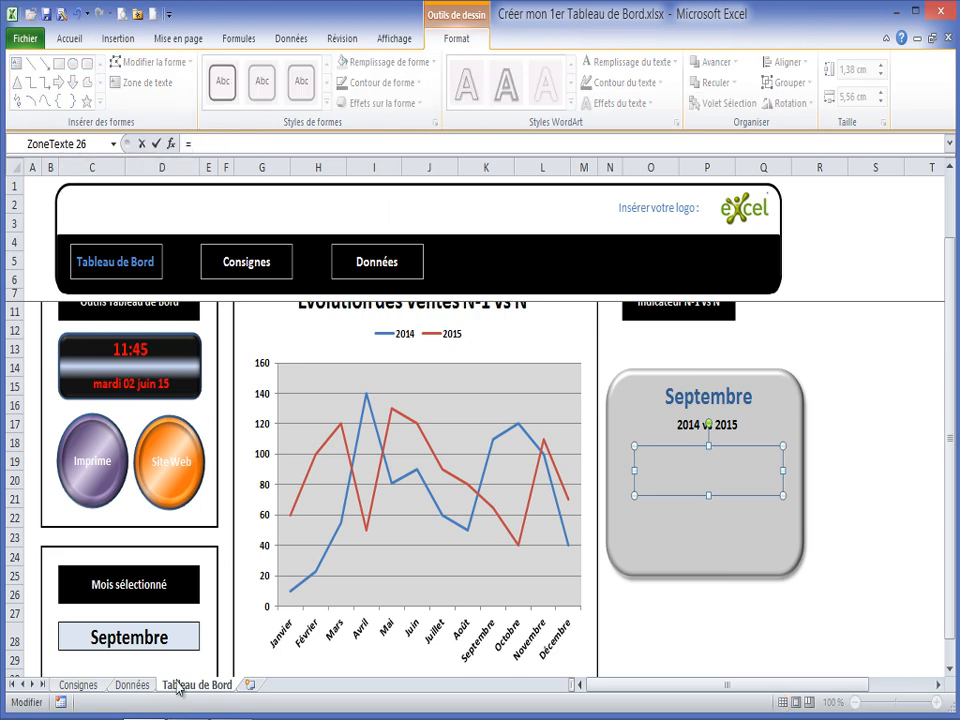
click(133, 685)
click(549, 334)
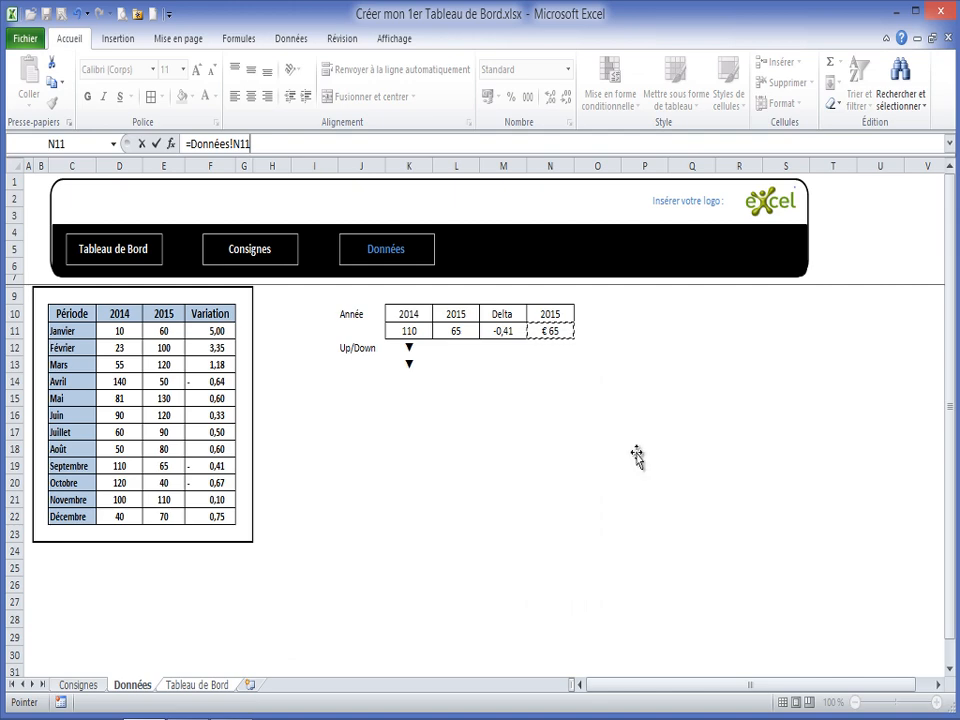
key(Return)
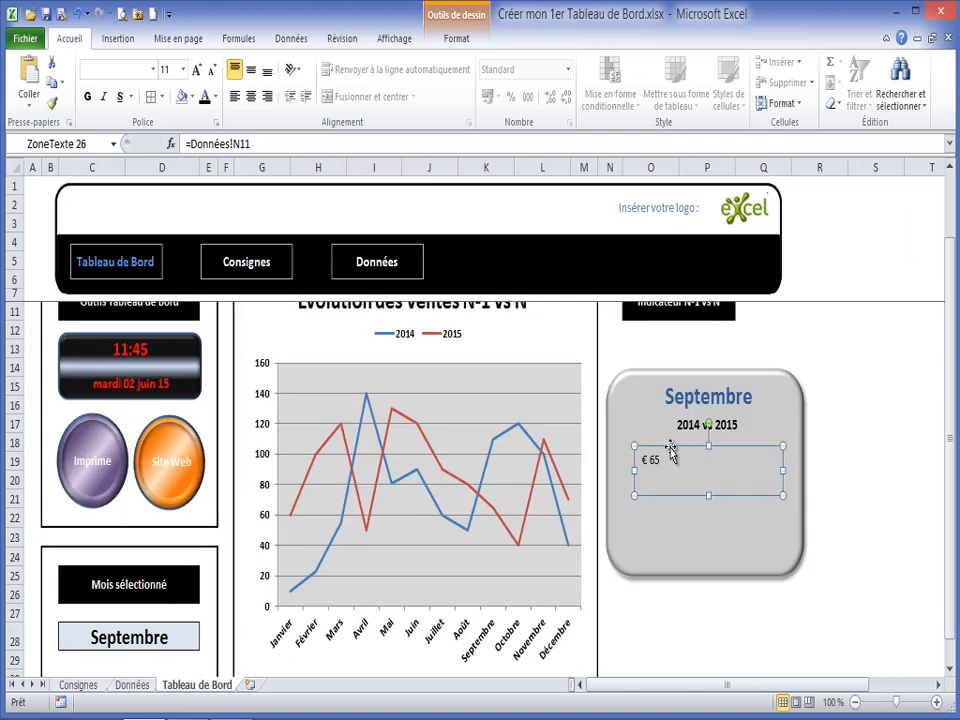
Centre the linked € amount horizontally and vertically in its text box, make it bold and set the font size to 48
click(251, 69)
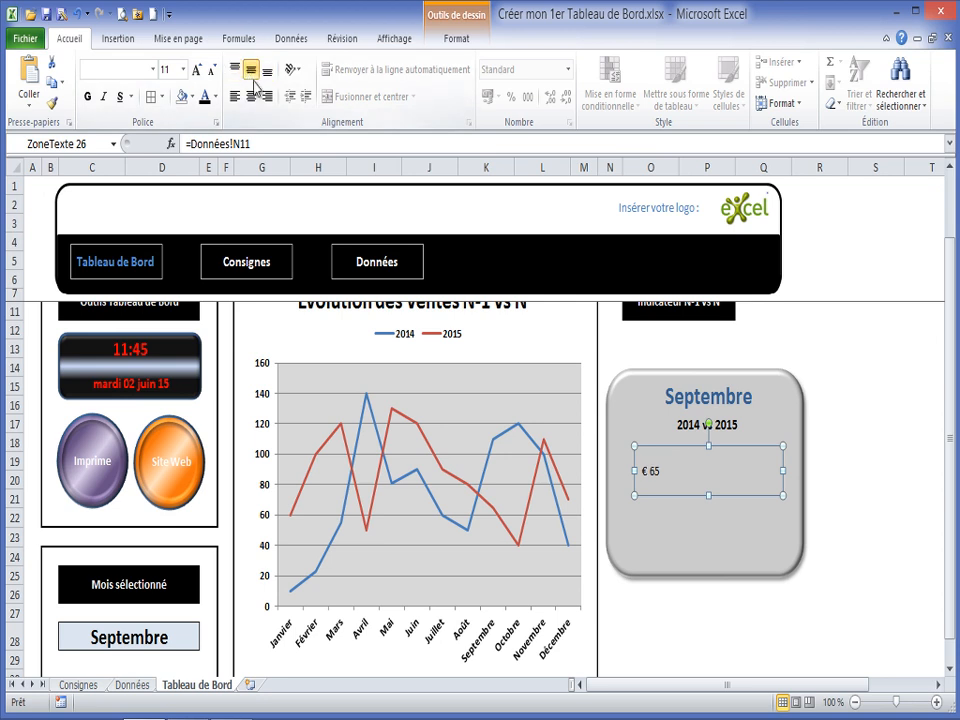
click(255, 100)
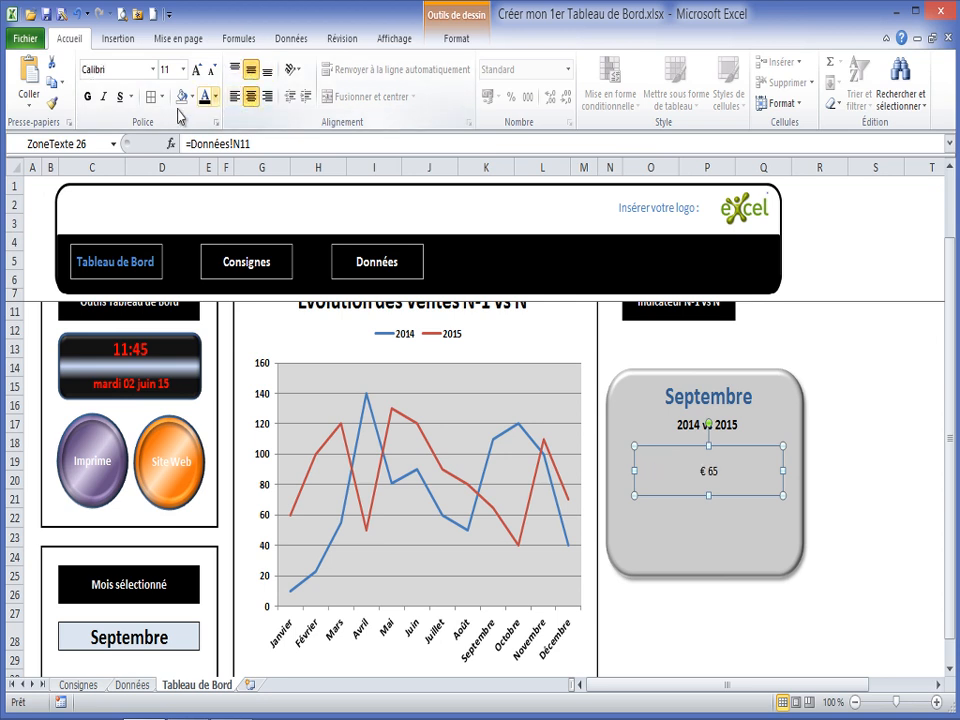
click(88, 97)
click(197, 70)
click(197, 70)
click(197, 70)
click(197, 70)
click(197, 70)
click(197, 70)
click(197, 70)
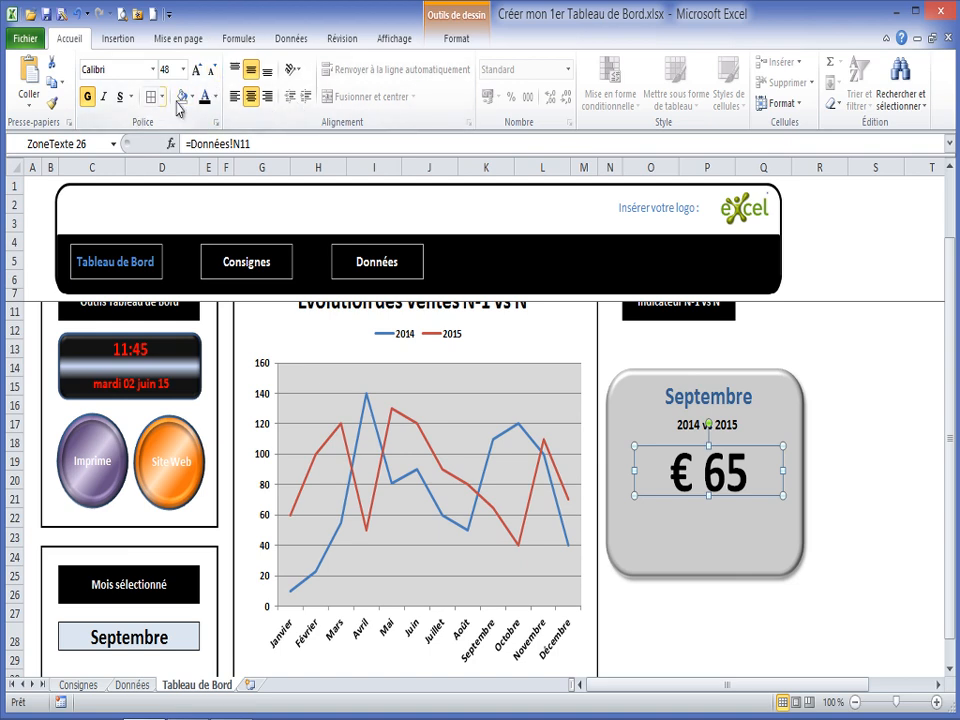
Apply the black WordArt style with a white outline to the € amount and move its text box slightly up
click(456, 38)
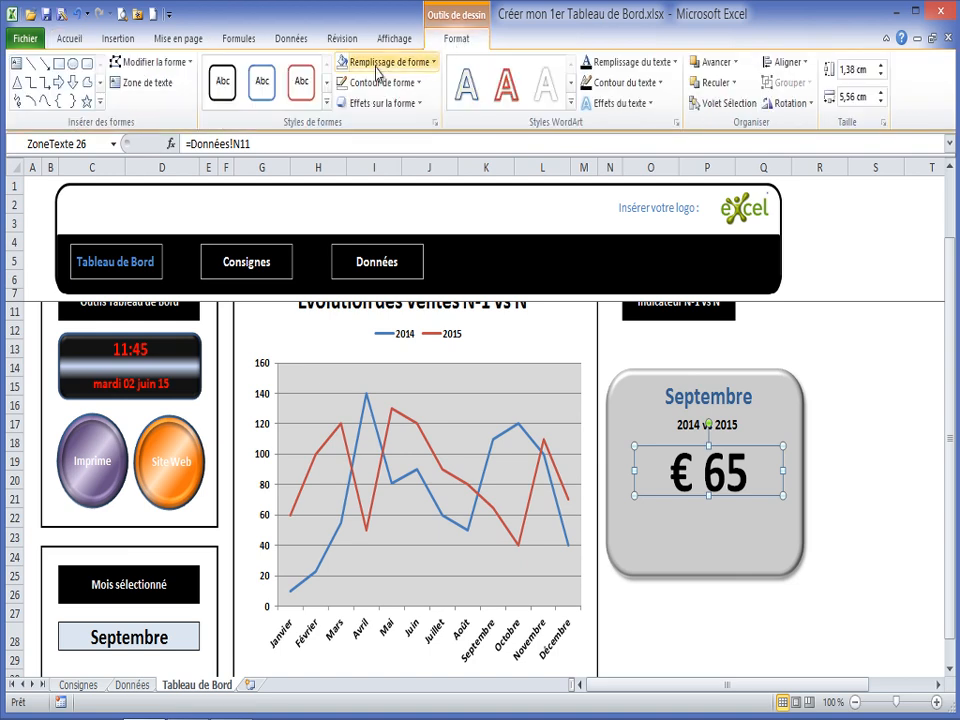
click(571, 102)
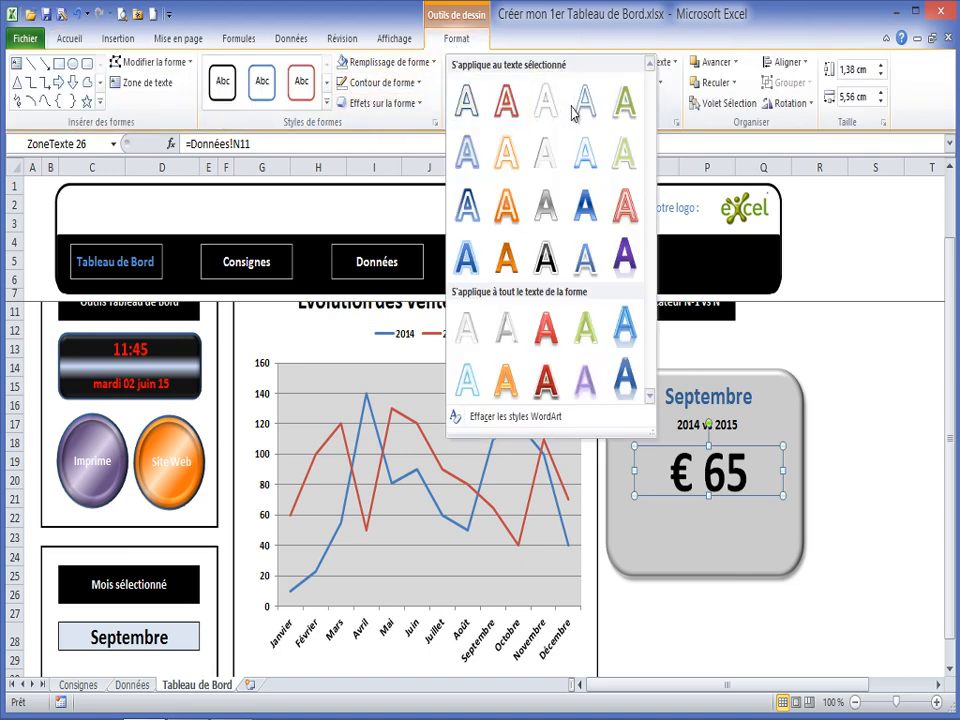
click(545, 263)
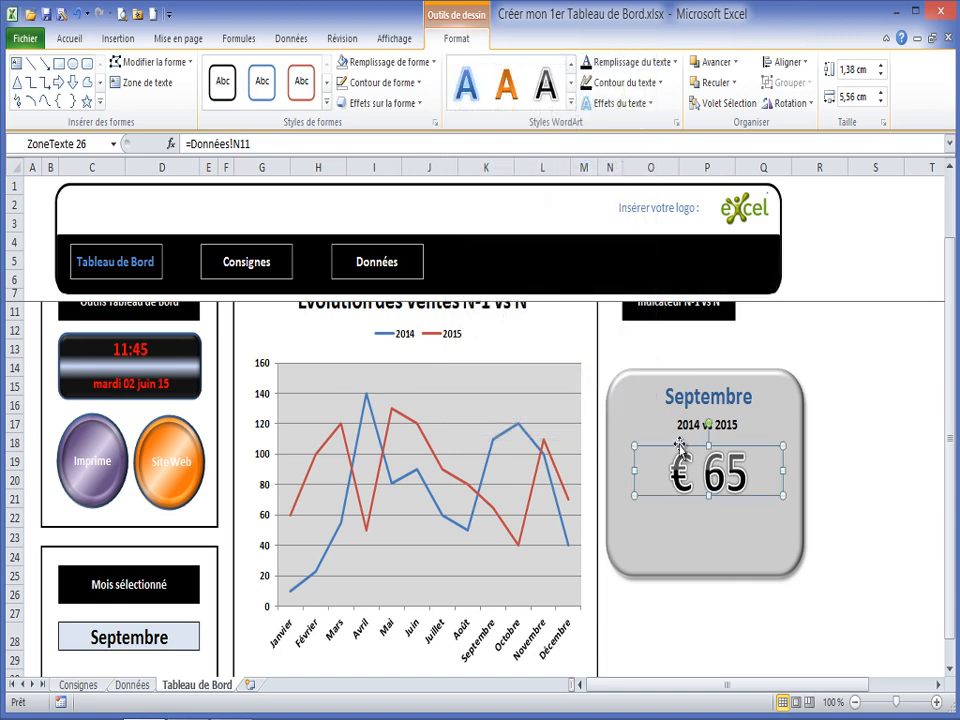
drag(677, 451, 675, 446)
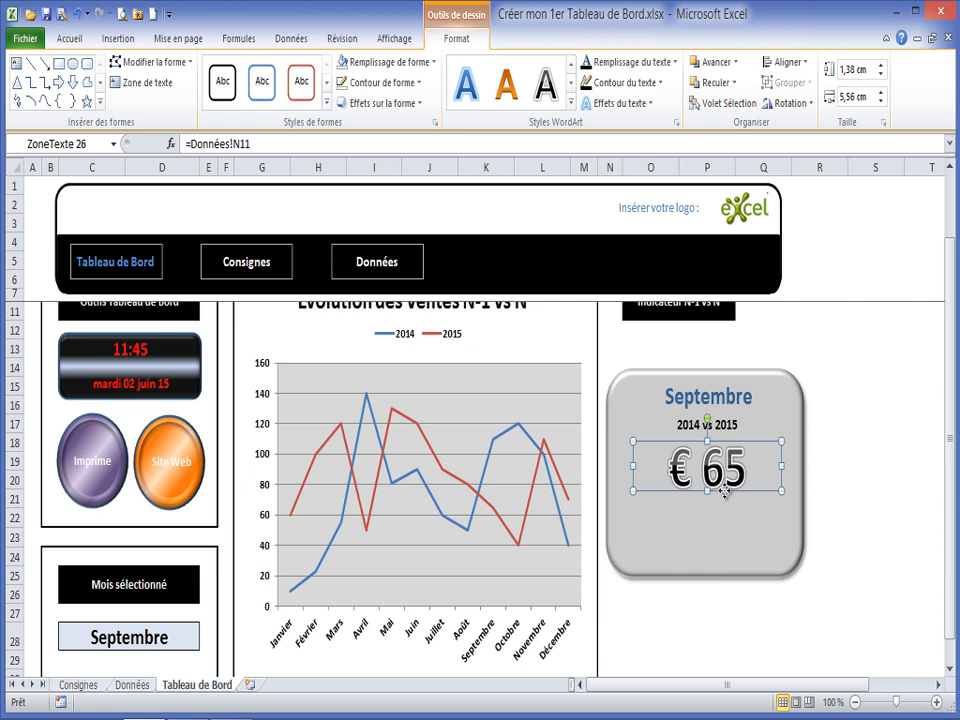
Duplicate the 2014 vs 2015 text box of the grey card
click(785, 423)
click(716, 421)
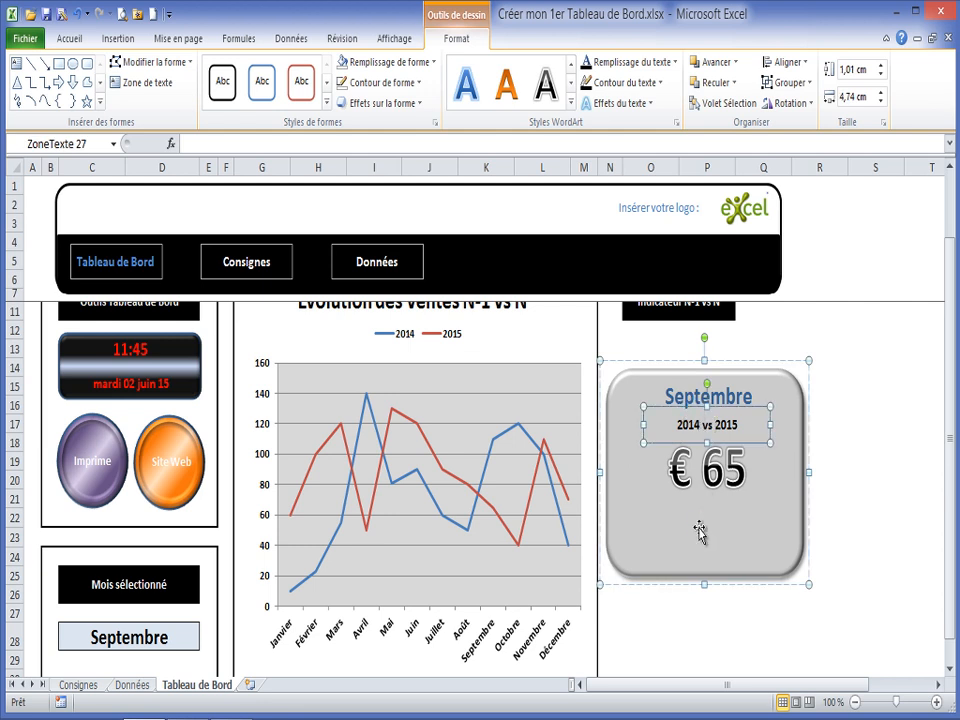
key(ctrl+v)
Replace the duplicate's text with K€ and place it, shrunk to about 1.59 by 0.9 cm, at the upper right of the € amount
drag(640, 388, 692, 535)
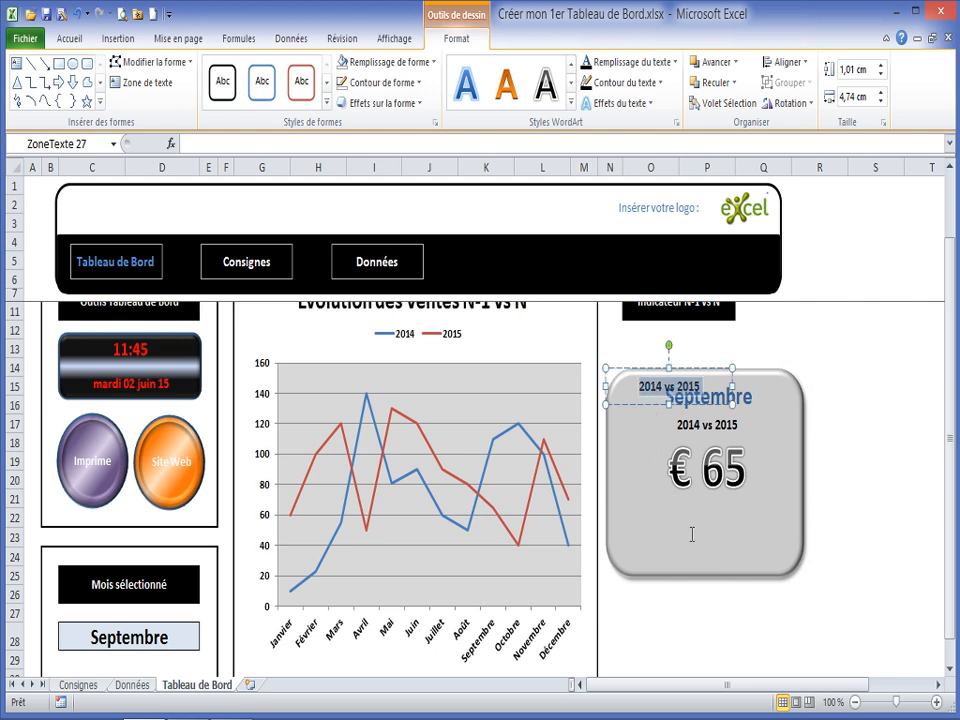
click(643, 379)
triple_click(699, 383)
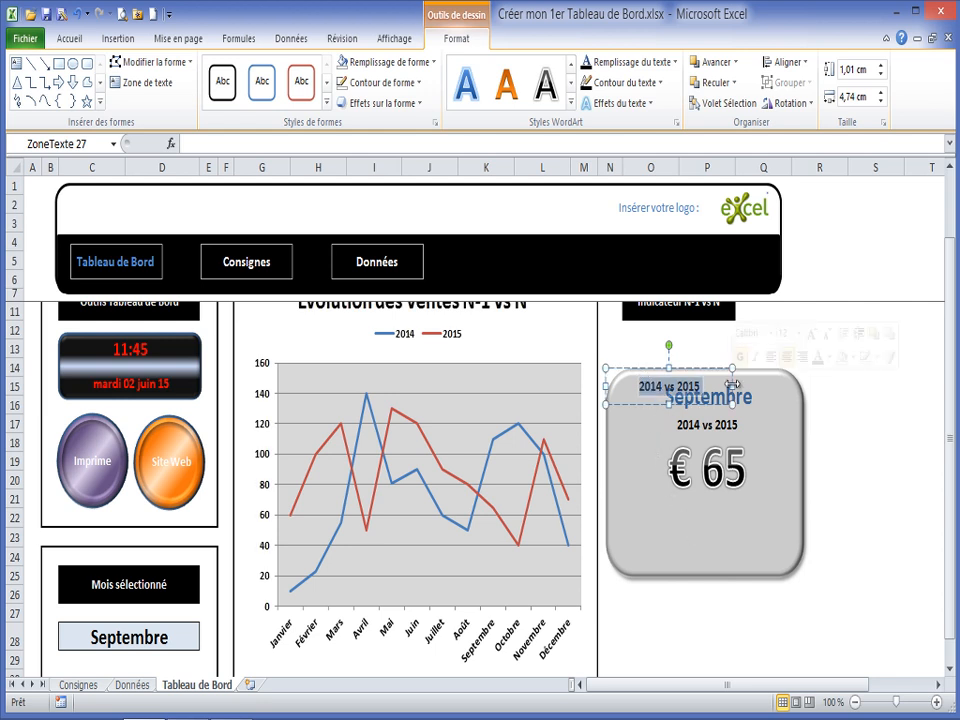
key(Delete)
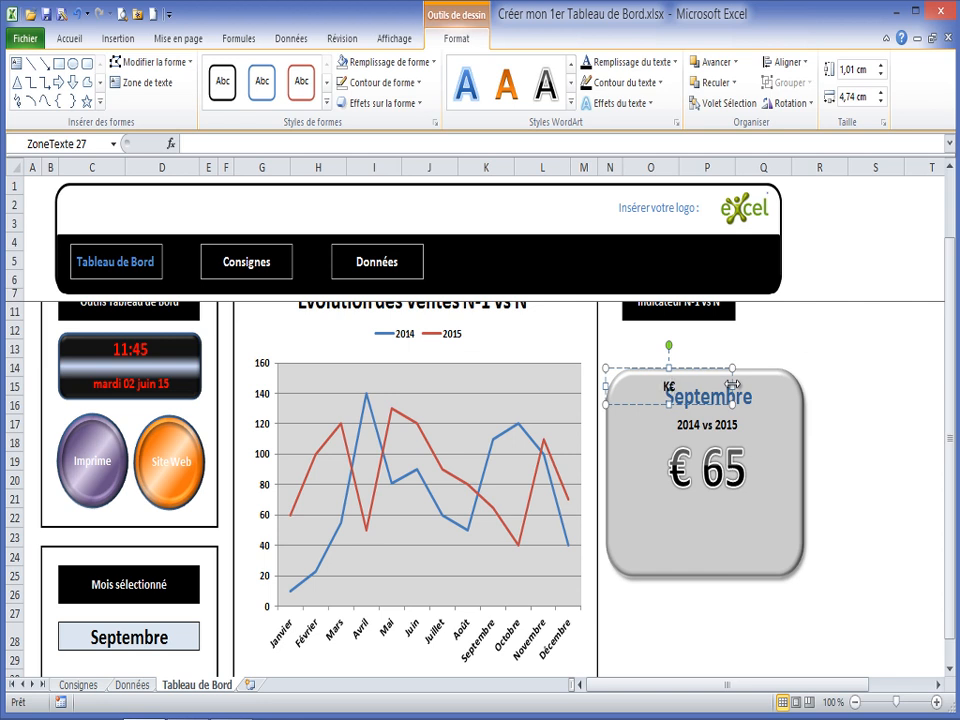
drag(731, 400, 790, 458)
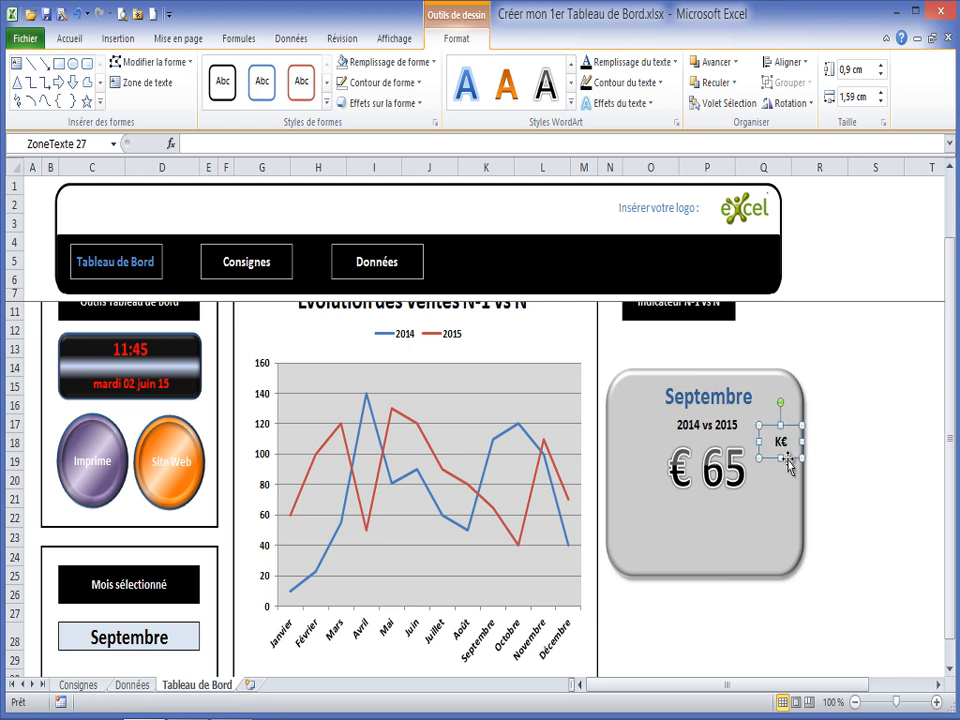
Group the K€ label and the € amount text box with the grey card
ctrl+click(729, 480)
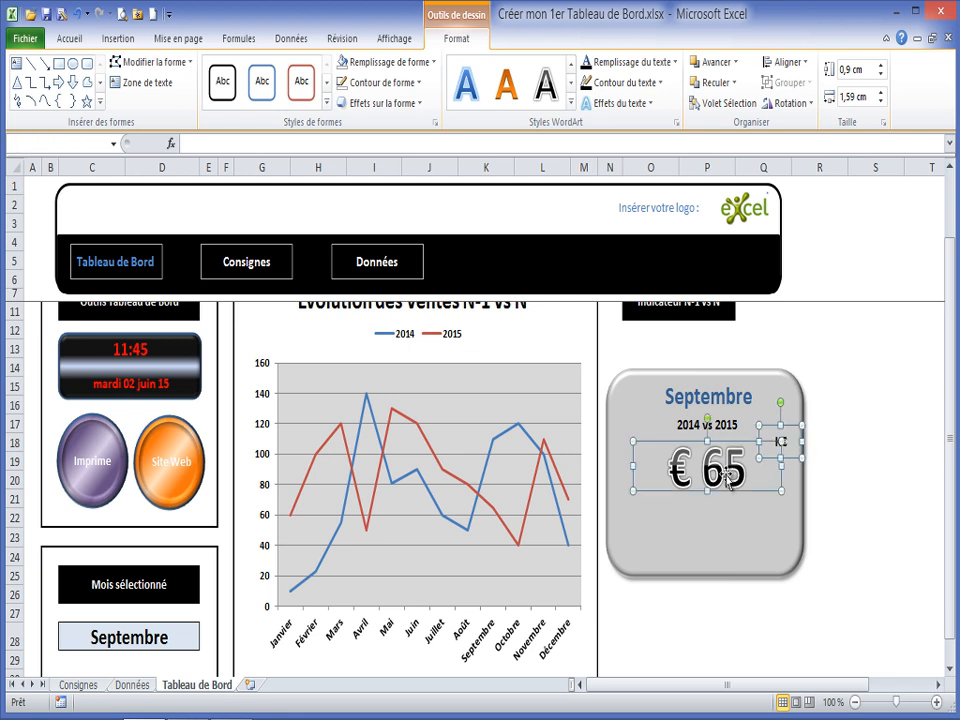
ctrl+click(738, 384)
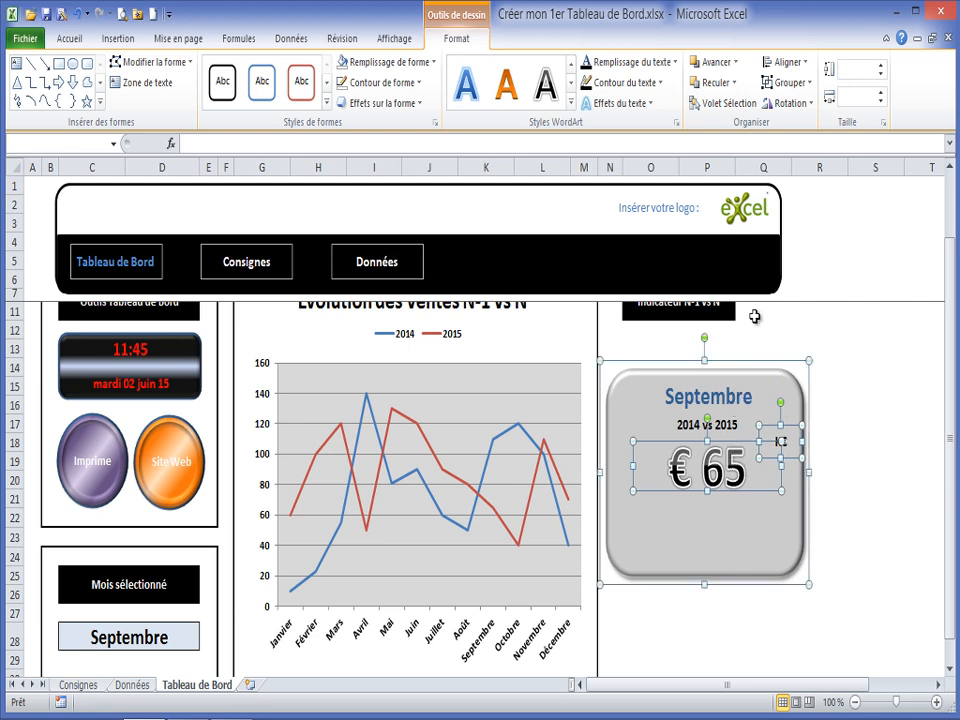
click(790, 82)
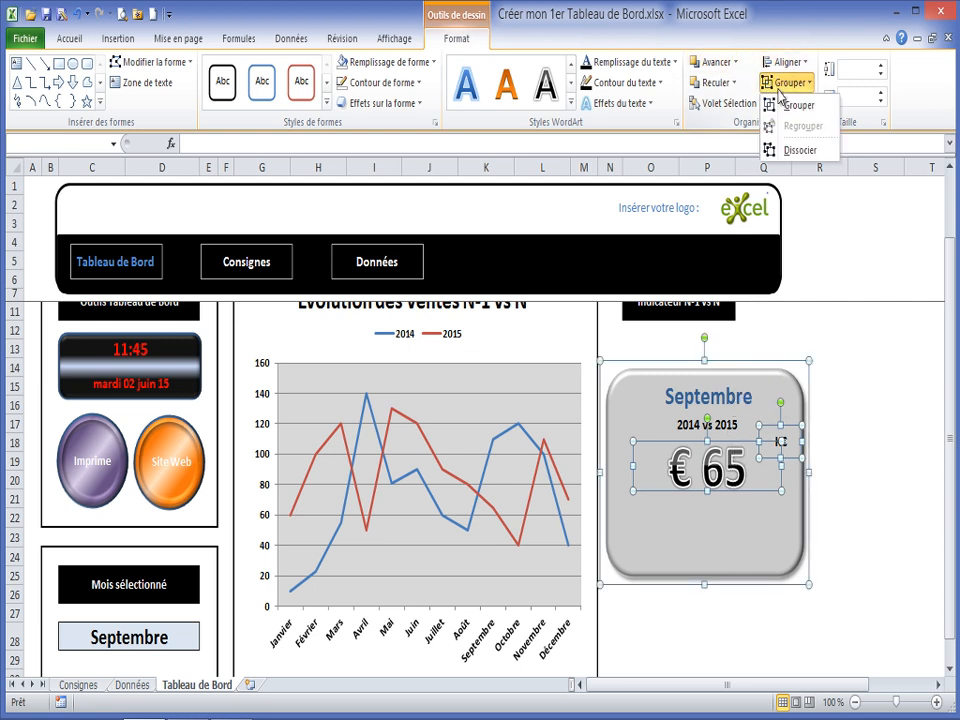
click(800, 101)
Move the grouped card slightly up and deselect it
click(740, 580)
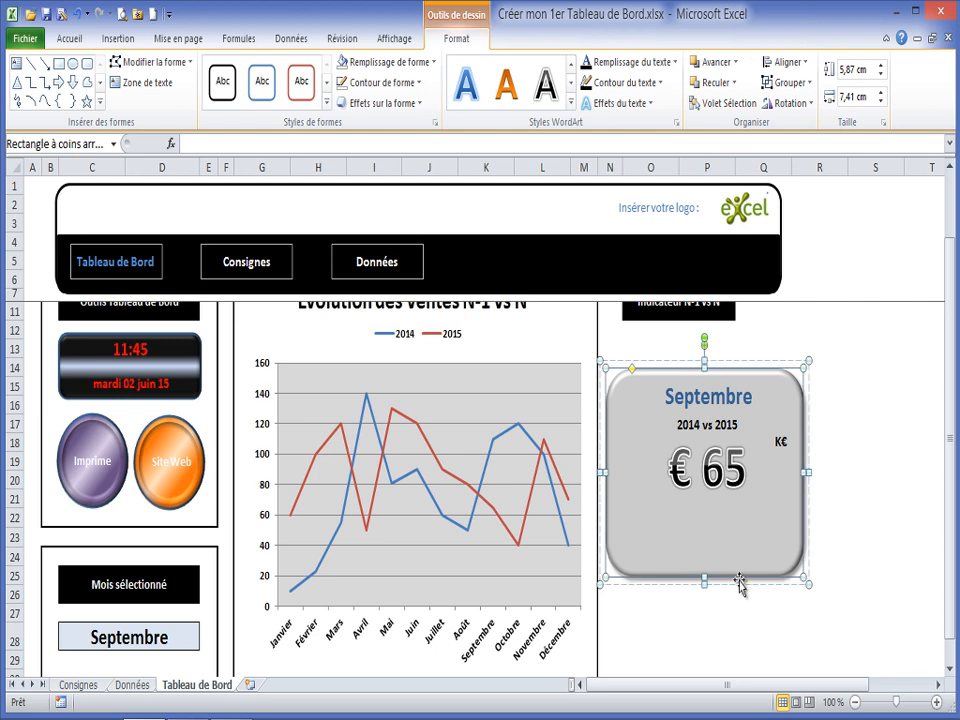
drag(739, 596, 732, 626)
click(752, 612)
click(739, 547)
click(745, 558)
drag(748, 570, 735, 549)
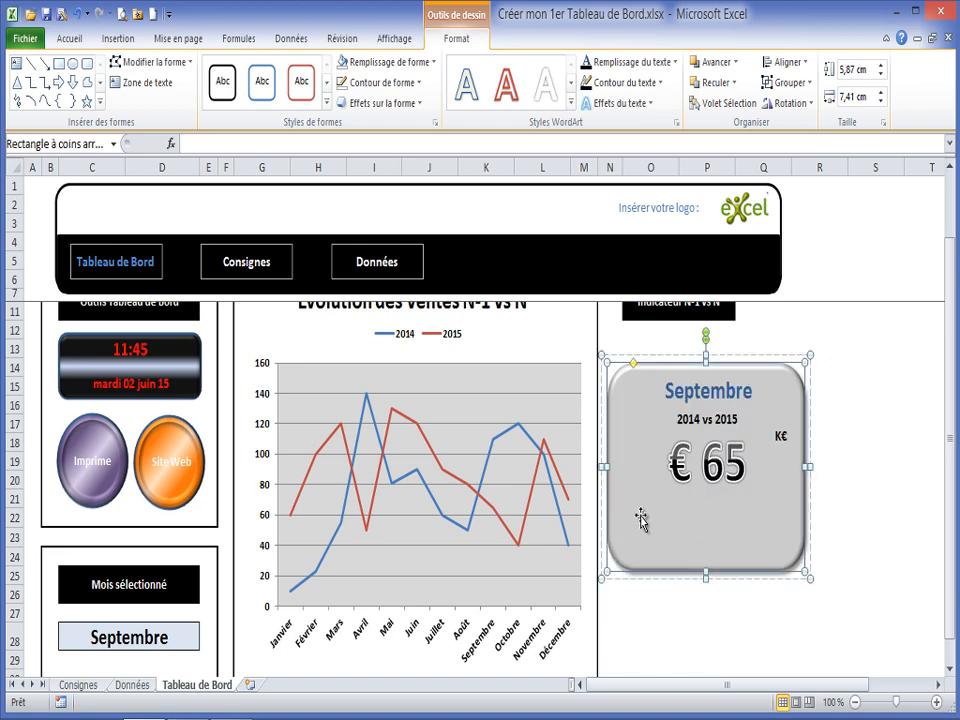
click(703, 647)
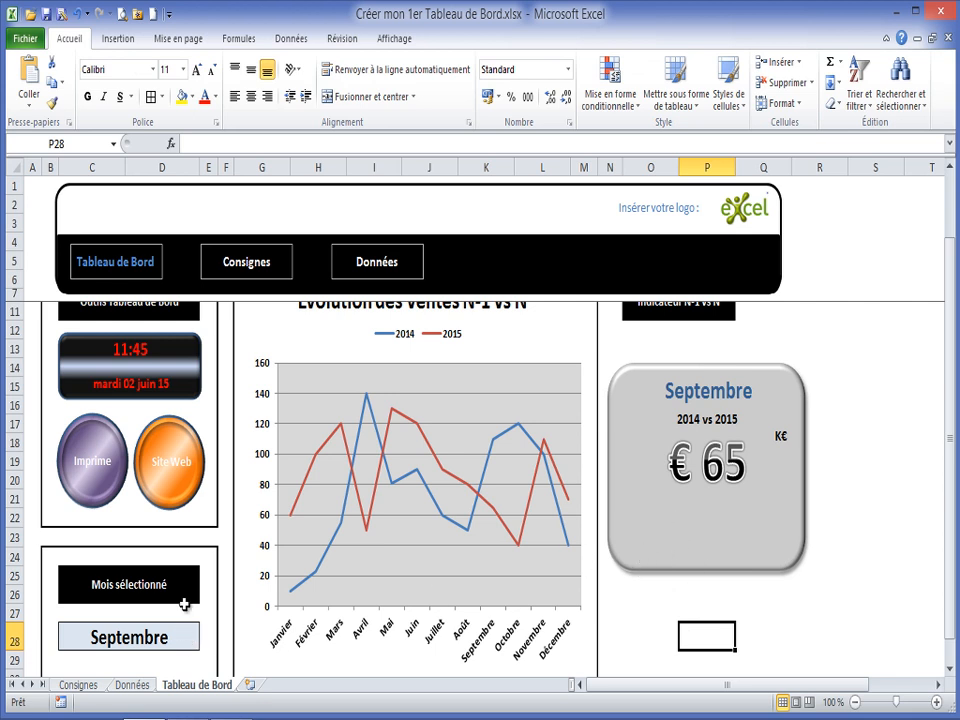
Draw a text box about 2.17 cm wide and 1.32 cm high in the grey card's lower left corner
click(656, 512)
click(17, 62)
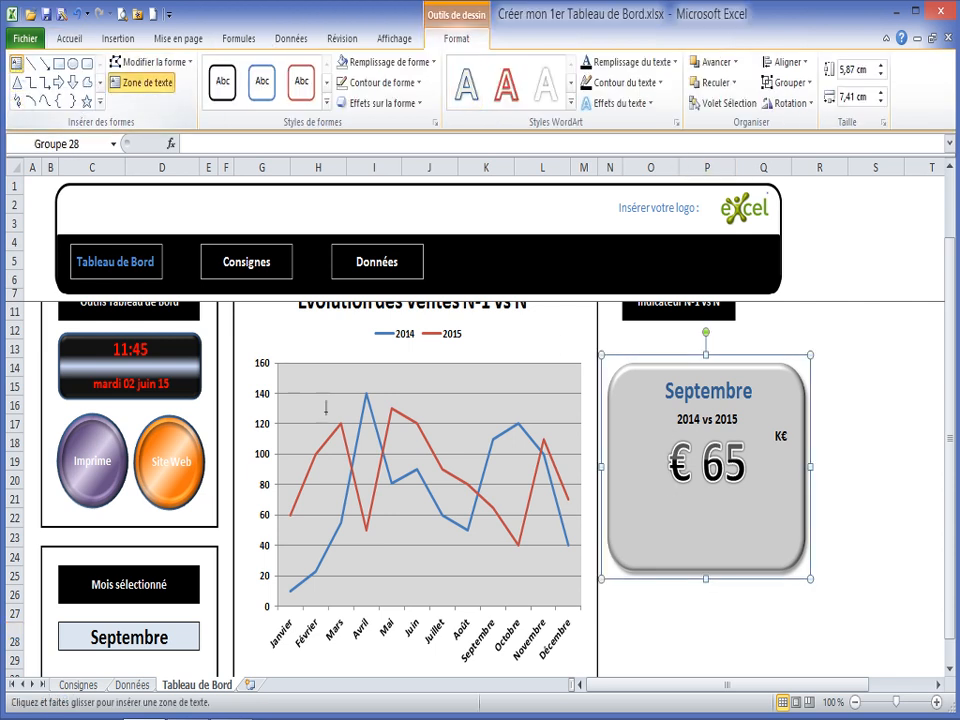
drag(623, 507, 680, 552)
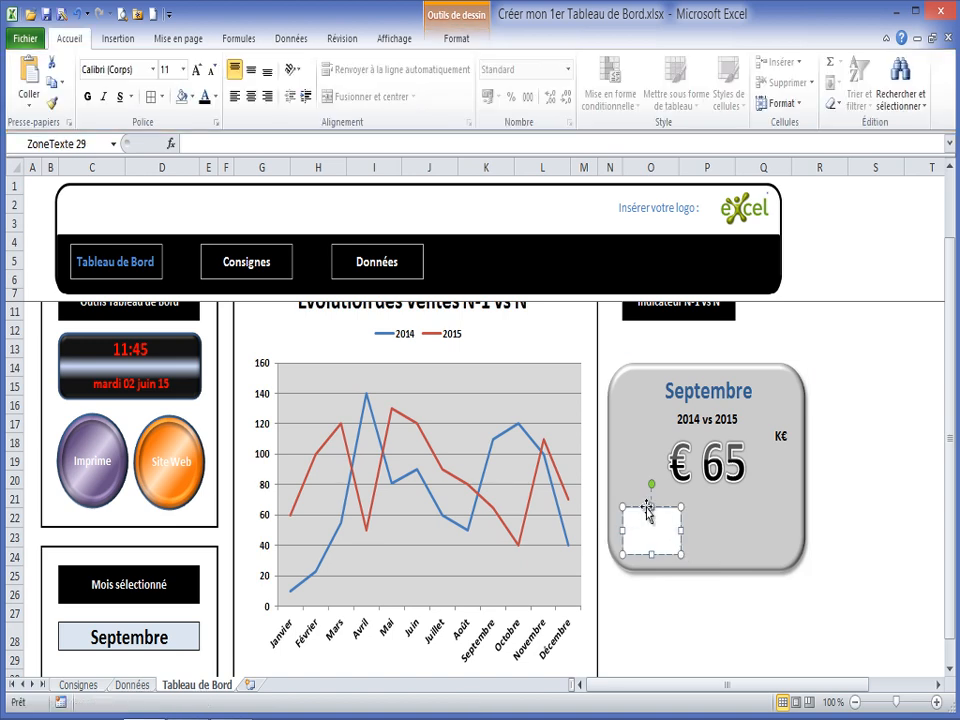
Link the new lower-left text box to the Up/Down arrow in cell K12 of the Données sheet
click(207, 146)
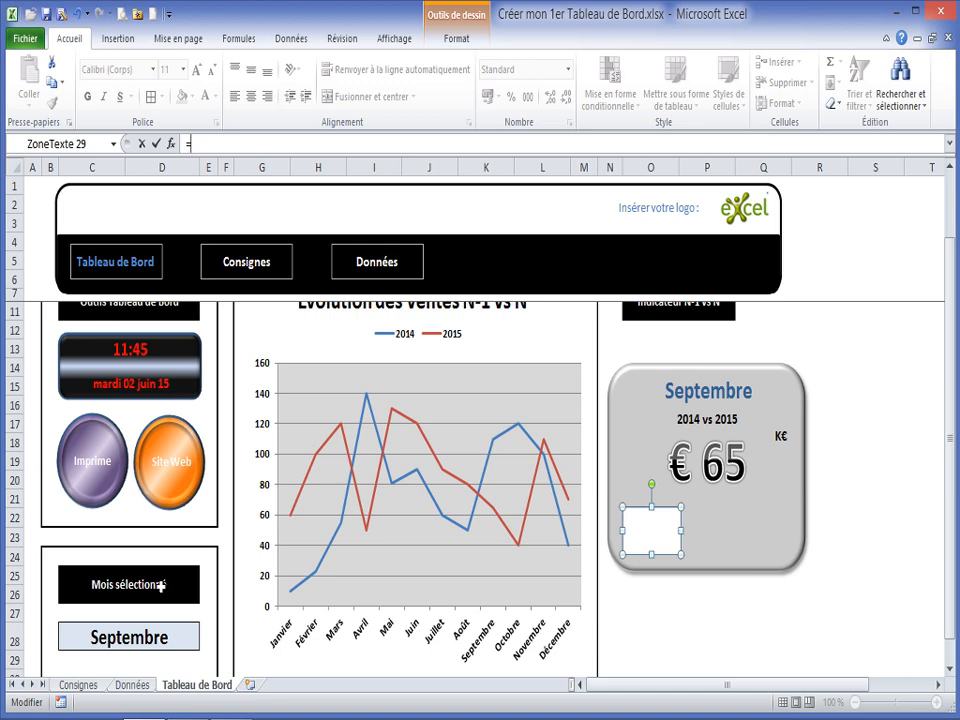
click(137, 686)
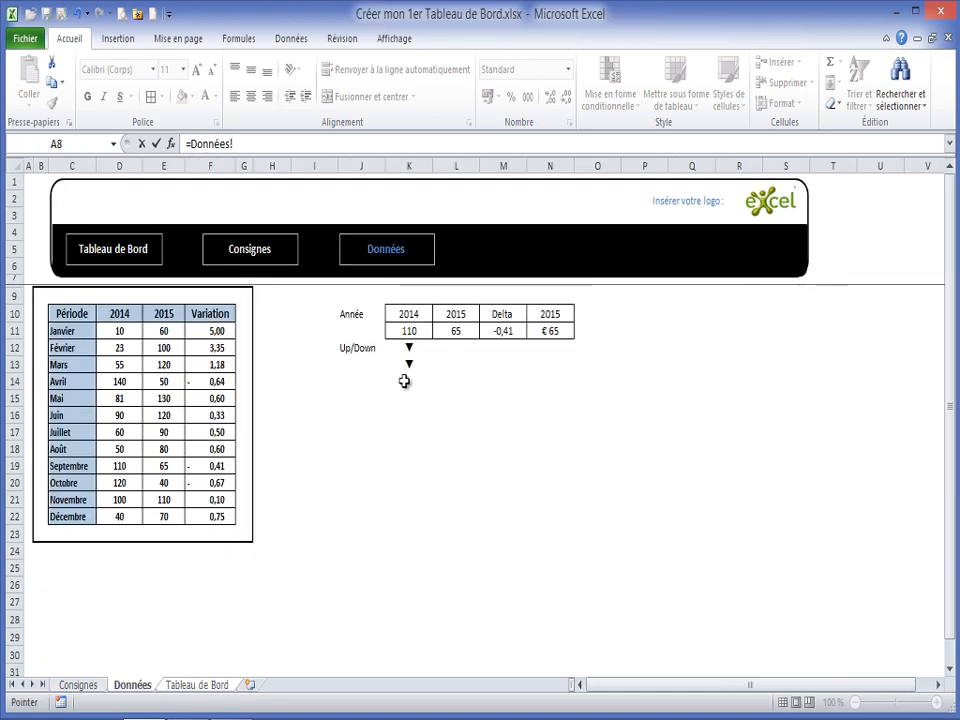
click(408, 346)
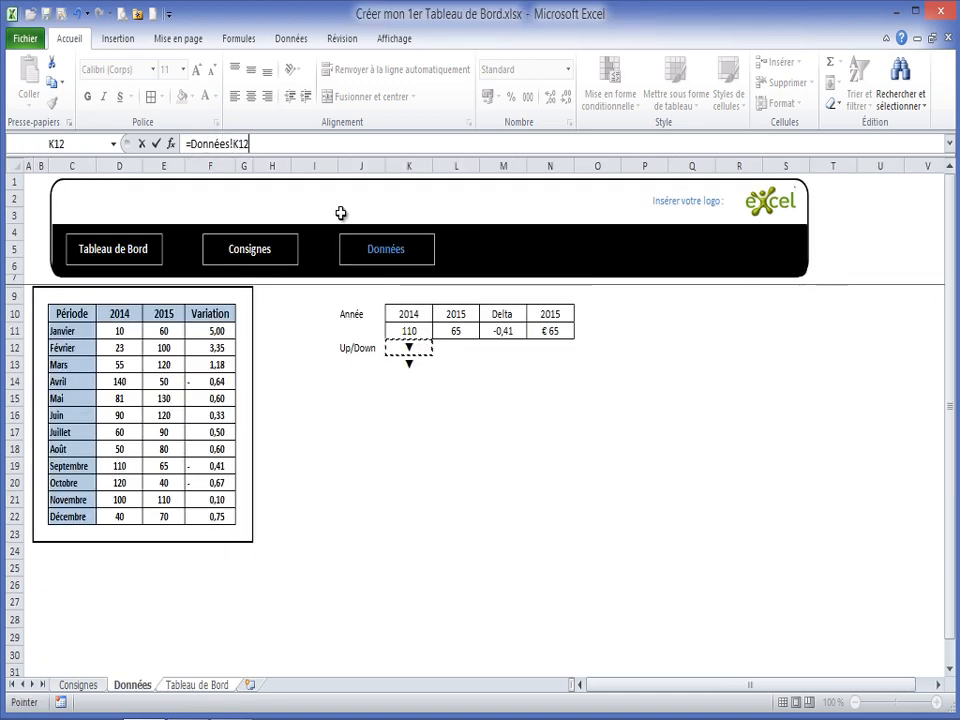
key(Return)
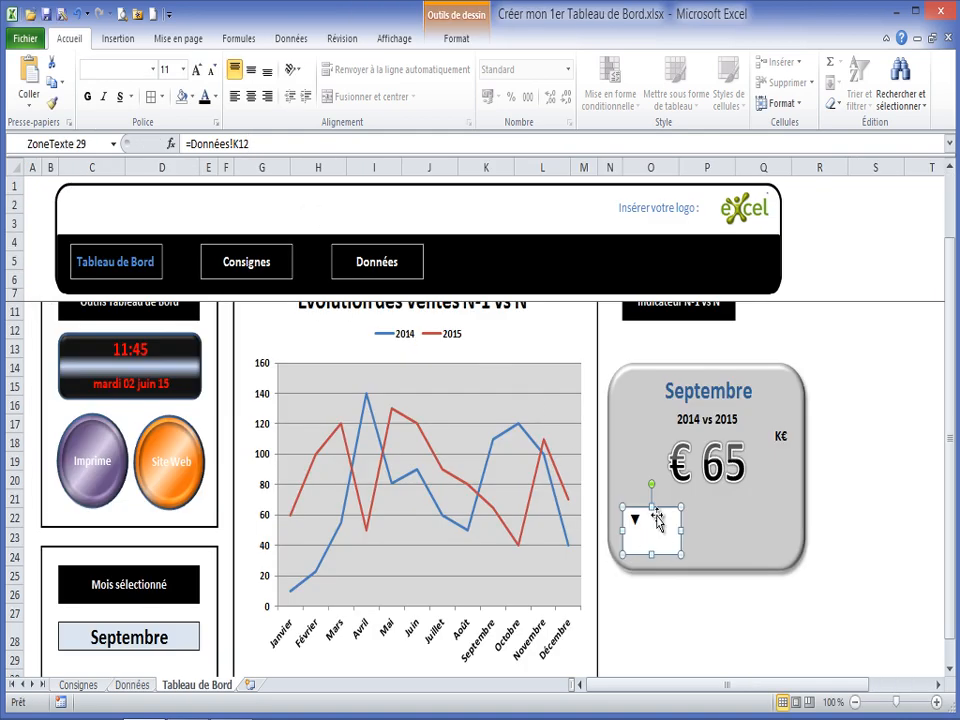
Centre the arrow horizontally and vertically in its text box, make it bold and set the font size to 40
click(251, 69)
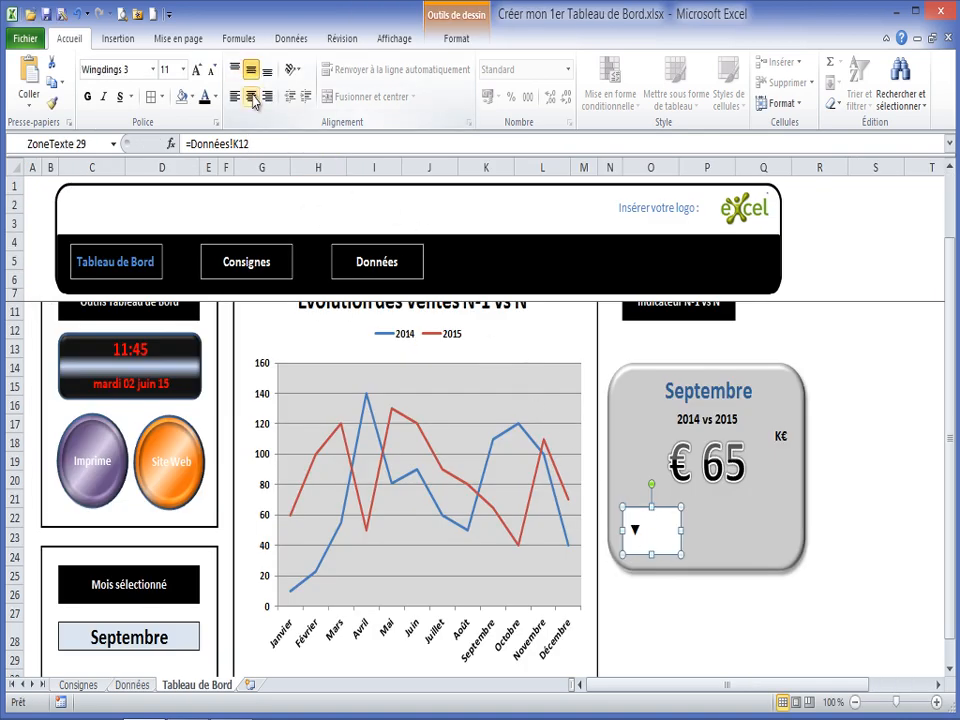
click(198, 70)
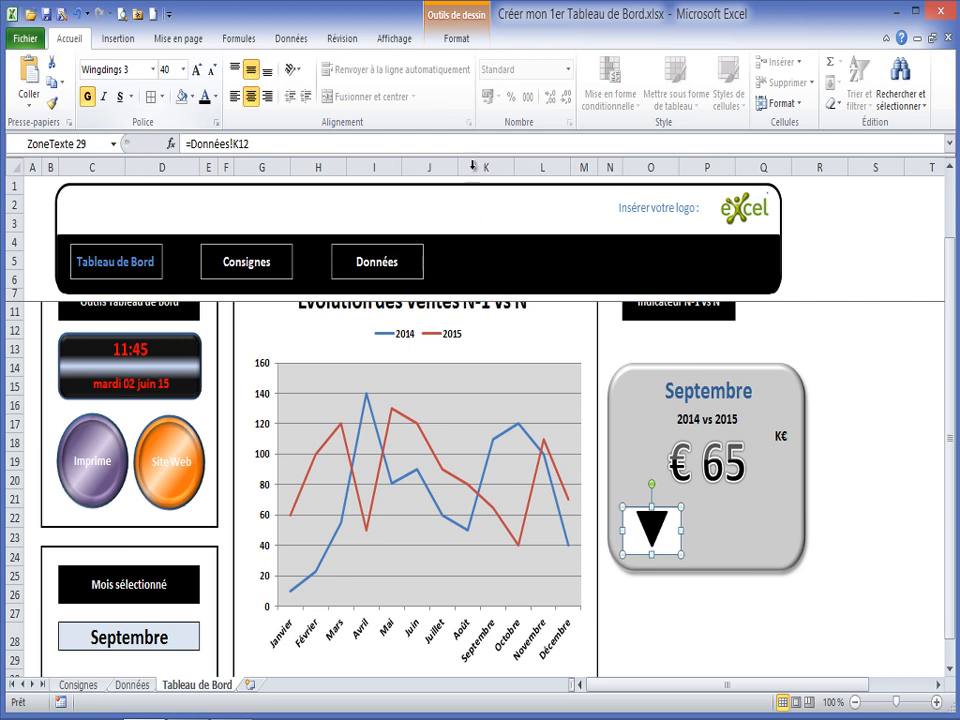
click(452, 40)
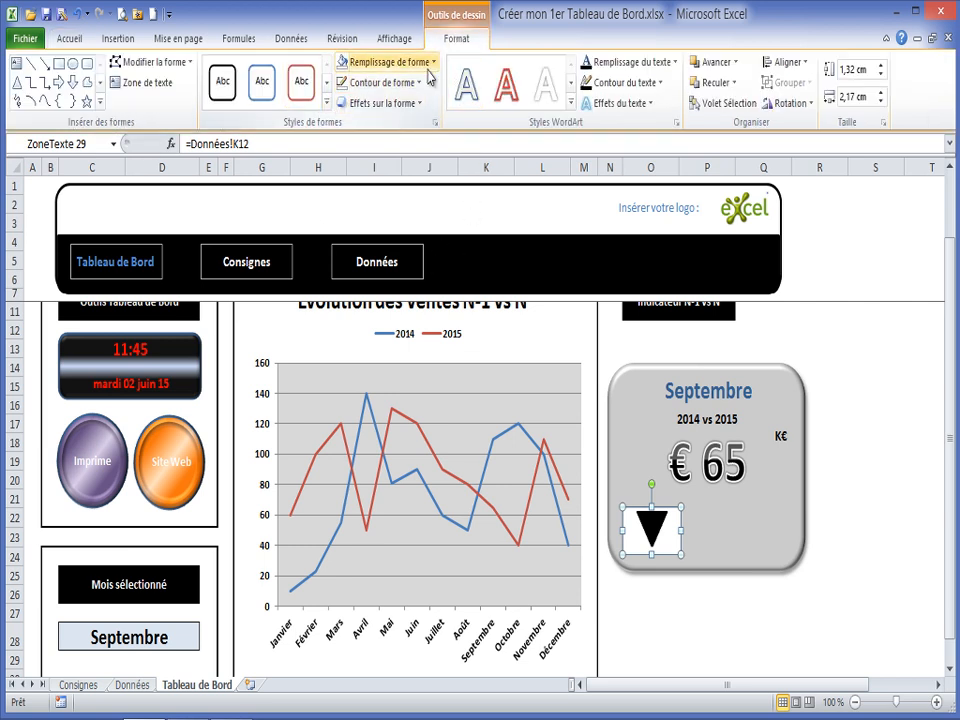
click(436, 63)
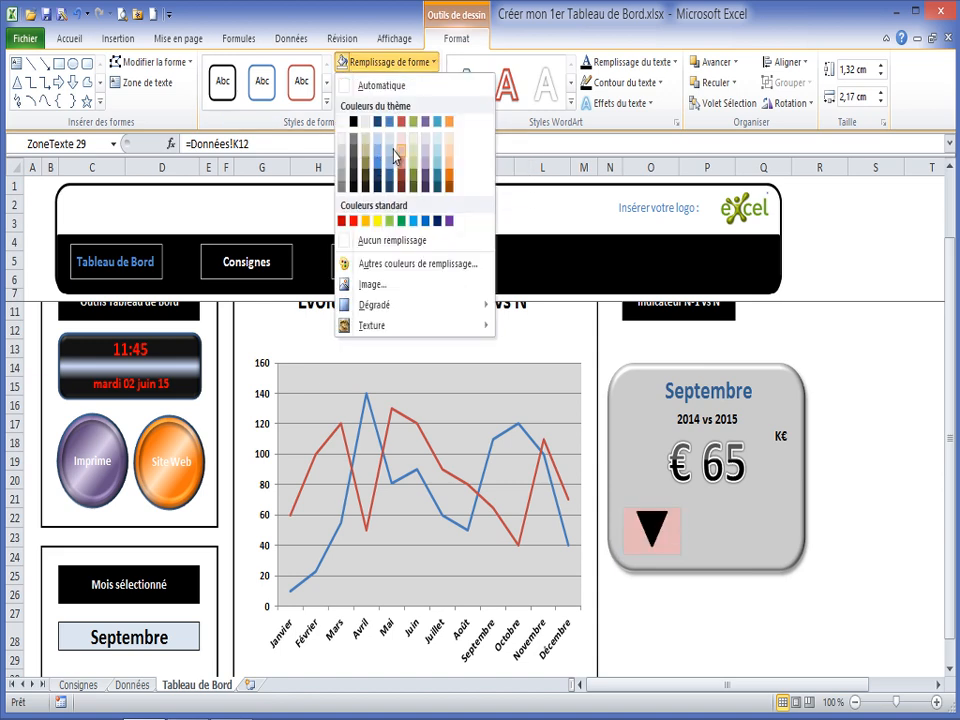
click(408, 60)
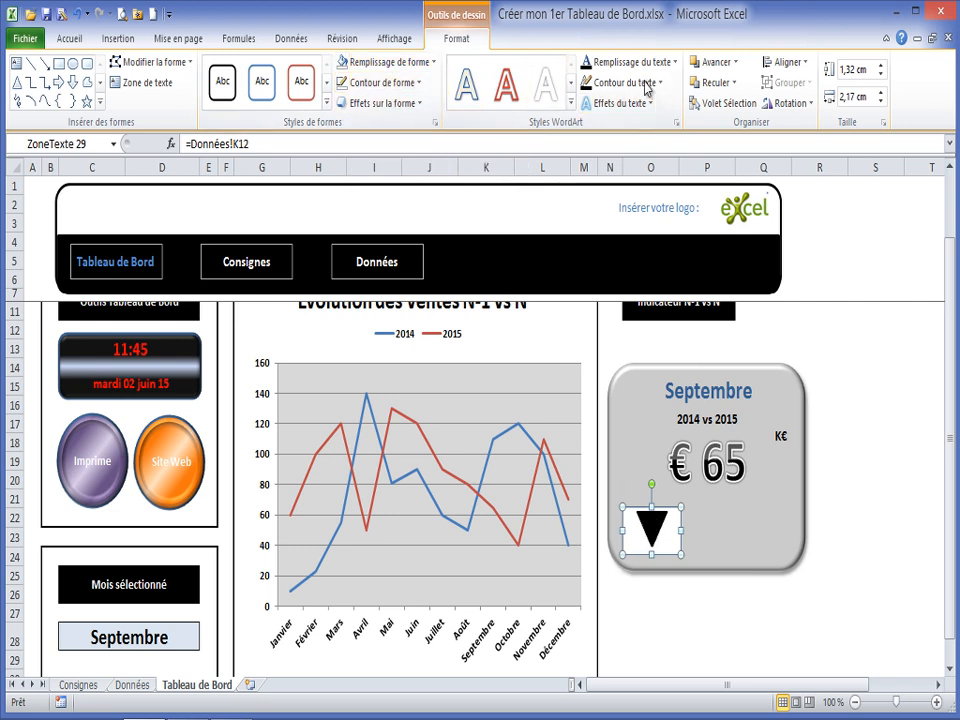
Set the arrow's font colour to the darker orange theme shade
click(70, 39)
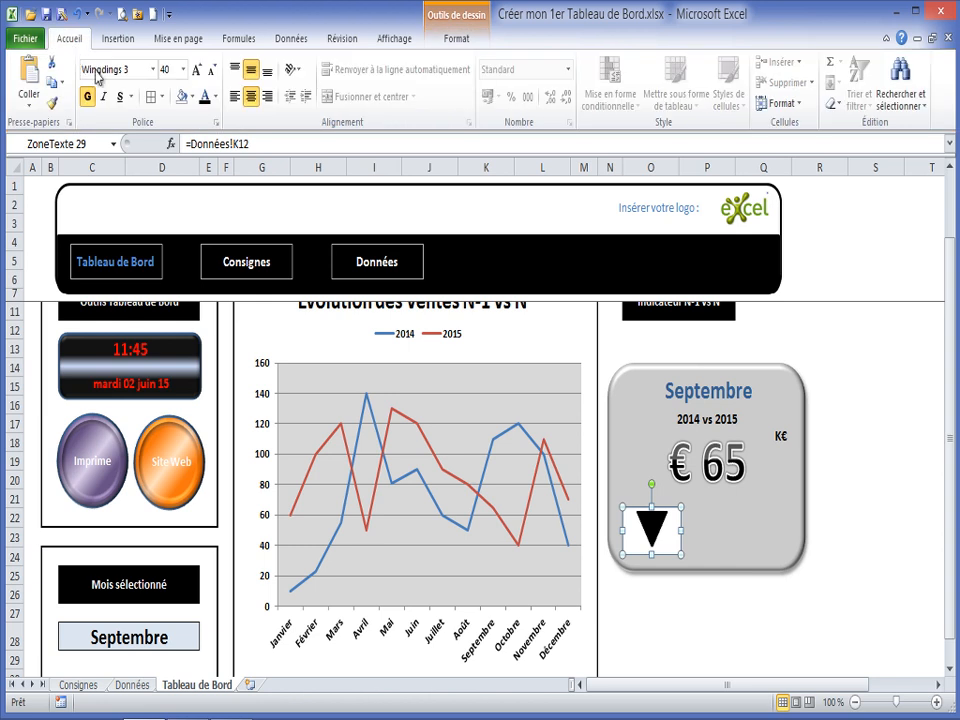
click(216, 97)
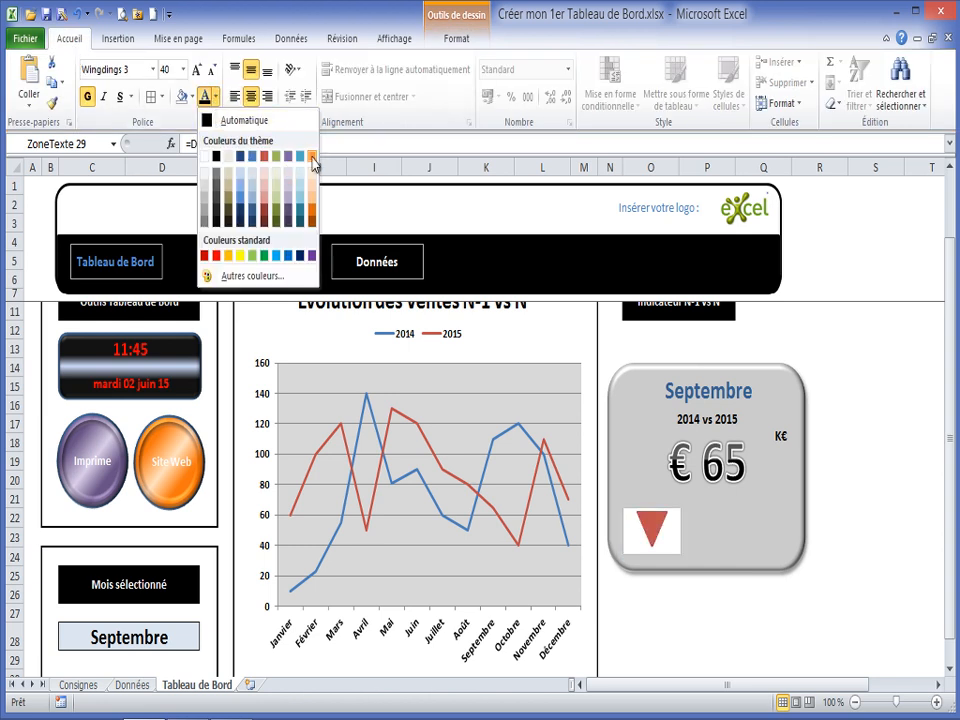
click(312, 210)
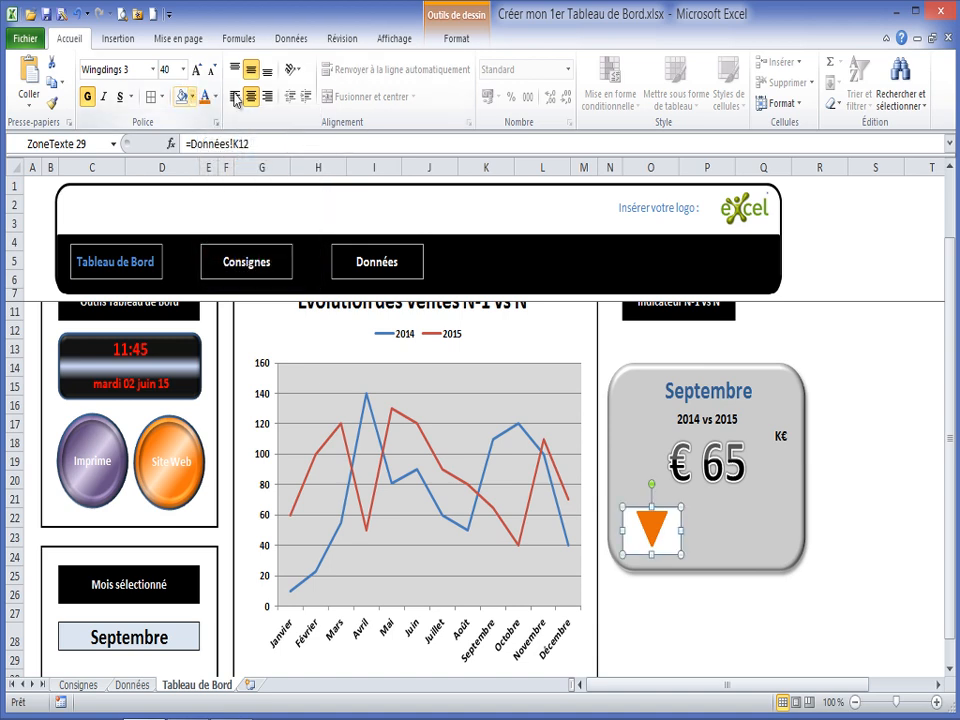
Remove the fill and the outline from the arrow's text box so the grey card shows behind it
click(456, 38)
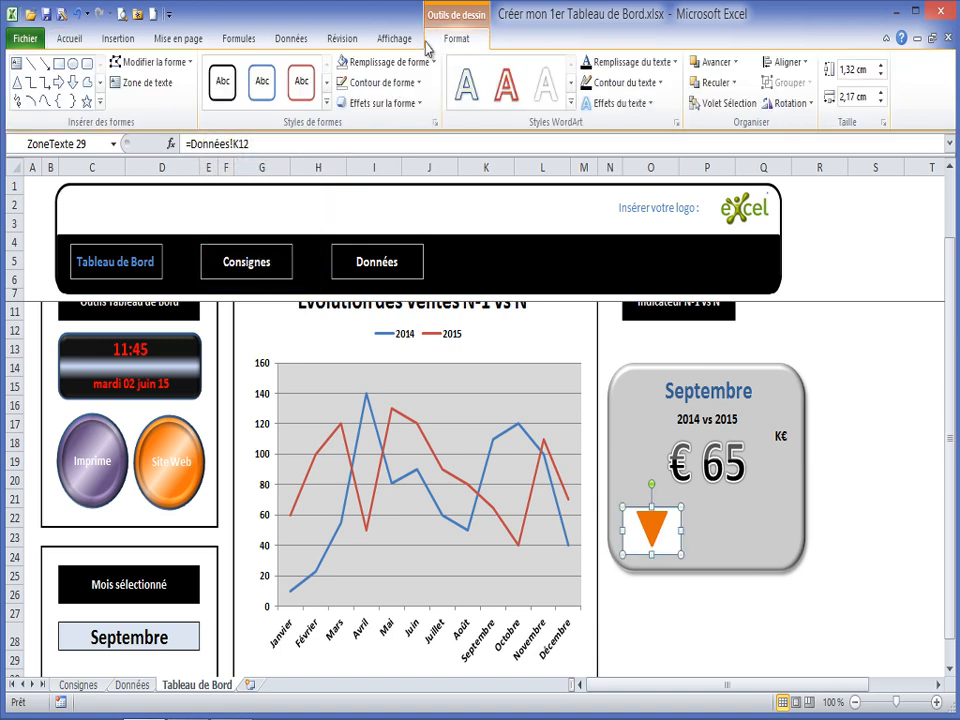
click(571, 104)
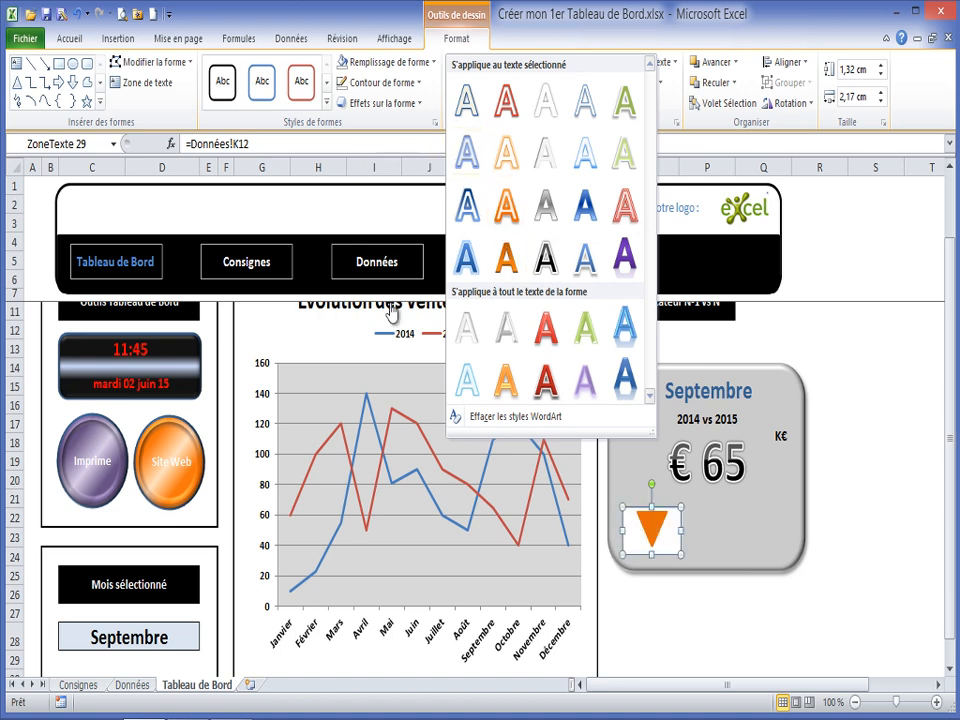
click(672, 512)
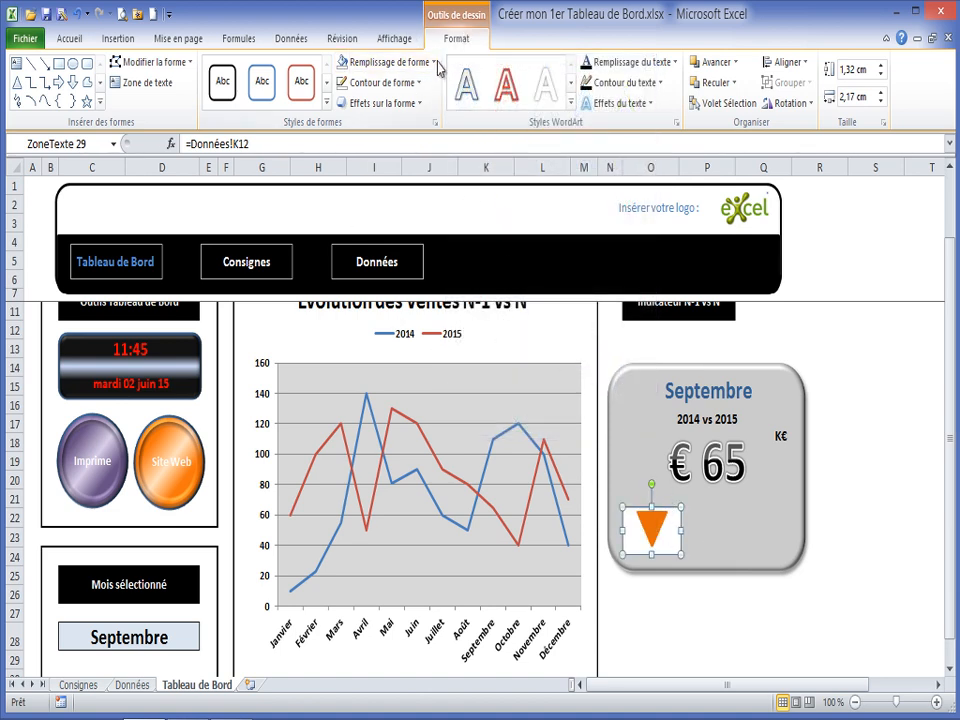
click(388, 63)
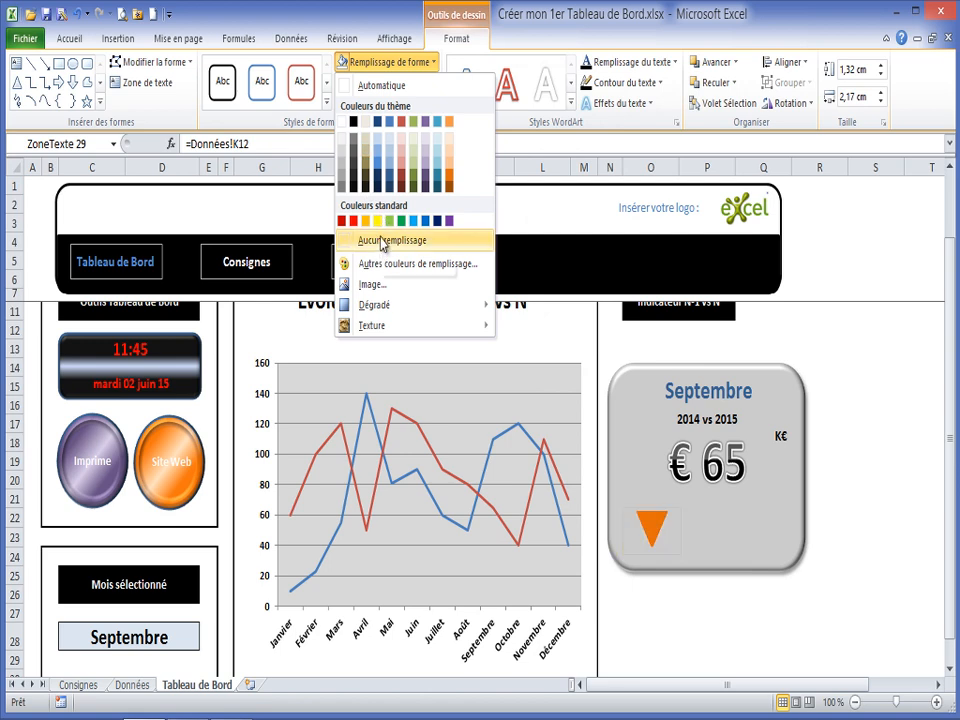
click(383, 242)
click(378, 82)
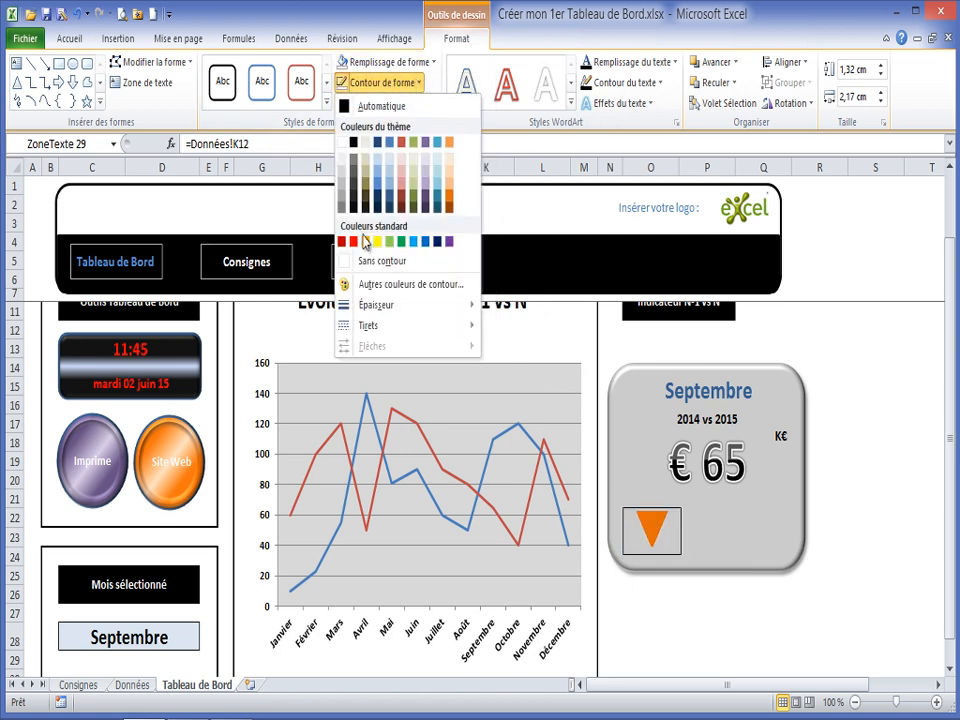
click(375, 262)
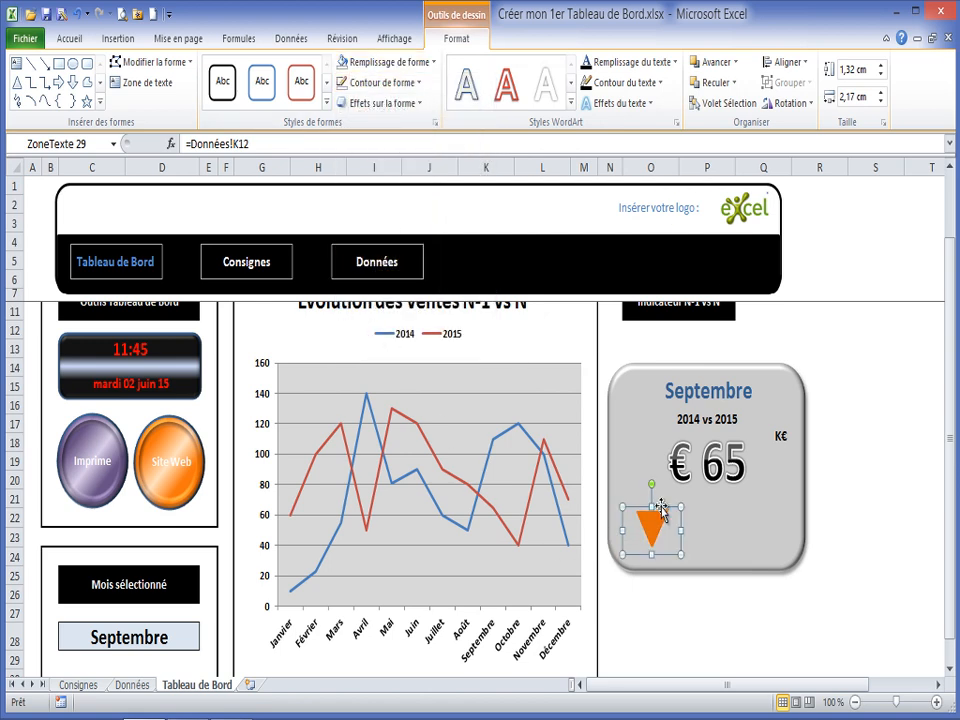
Nudge the arrow's text box slightly up and to the right and give the arrow a white text outline
drag(663, 505, 667, 506)
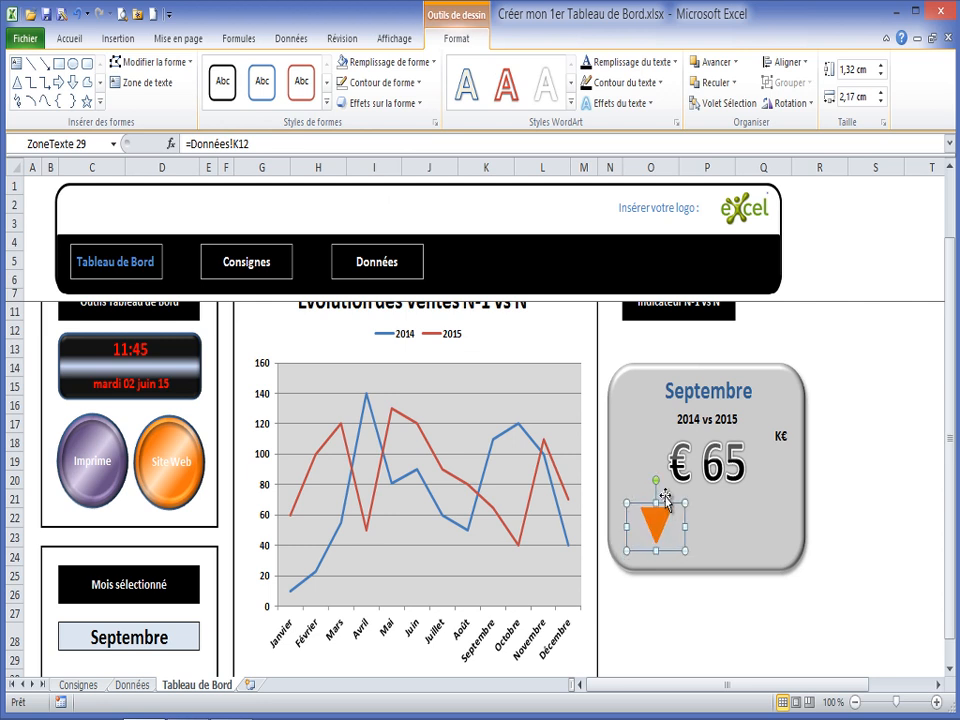
click(662, 84)
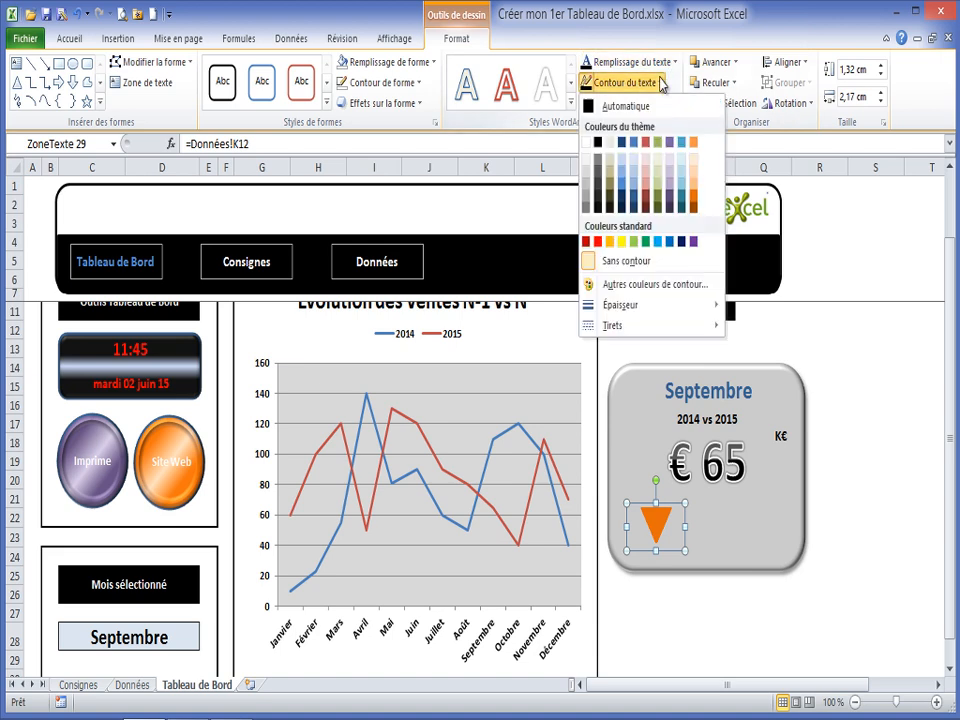
click(587, 148)
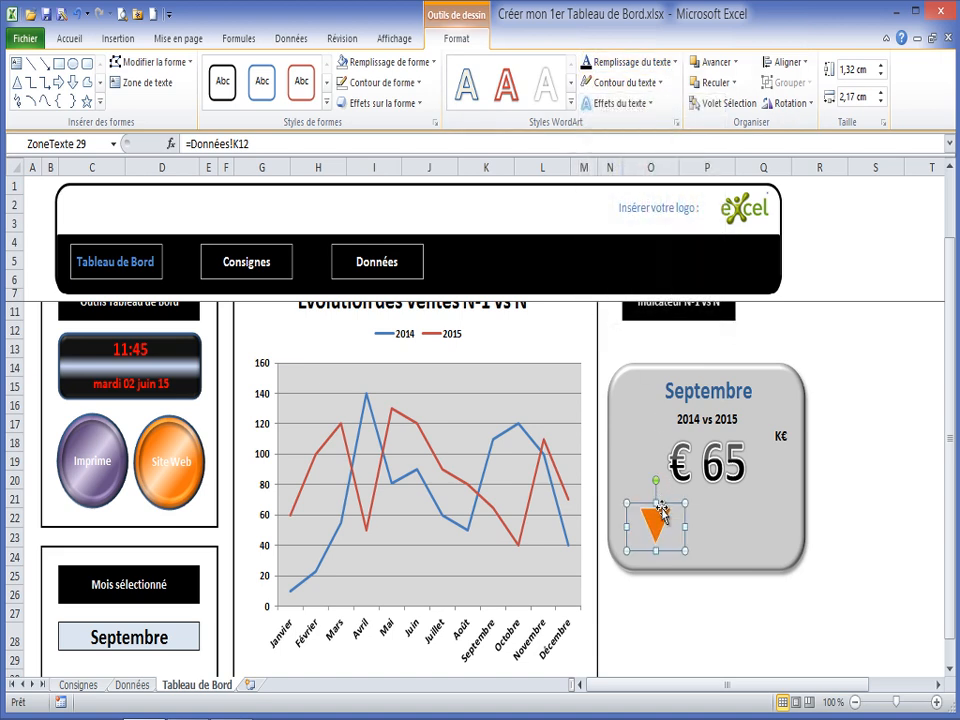
Set the arrow's font size to 54, enlarge its text box to about 1.51 cm high and lower it slightly
click(70, 38)
click(199, 72)
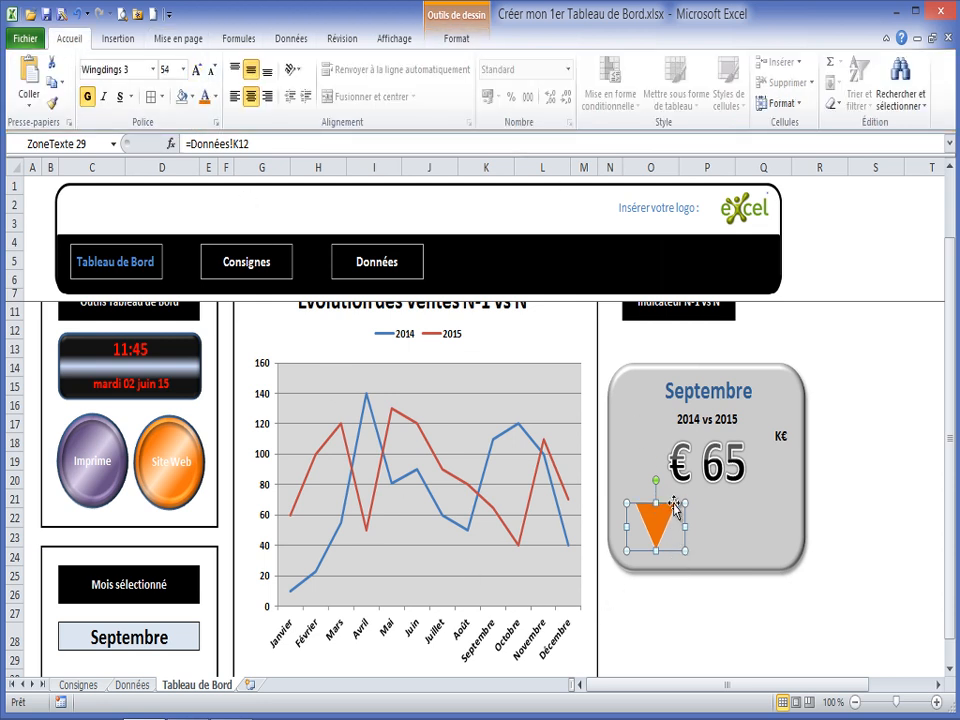
click(697, 548)
click(656, 520)
drag(657, 500, 657, 493)
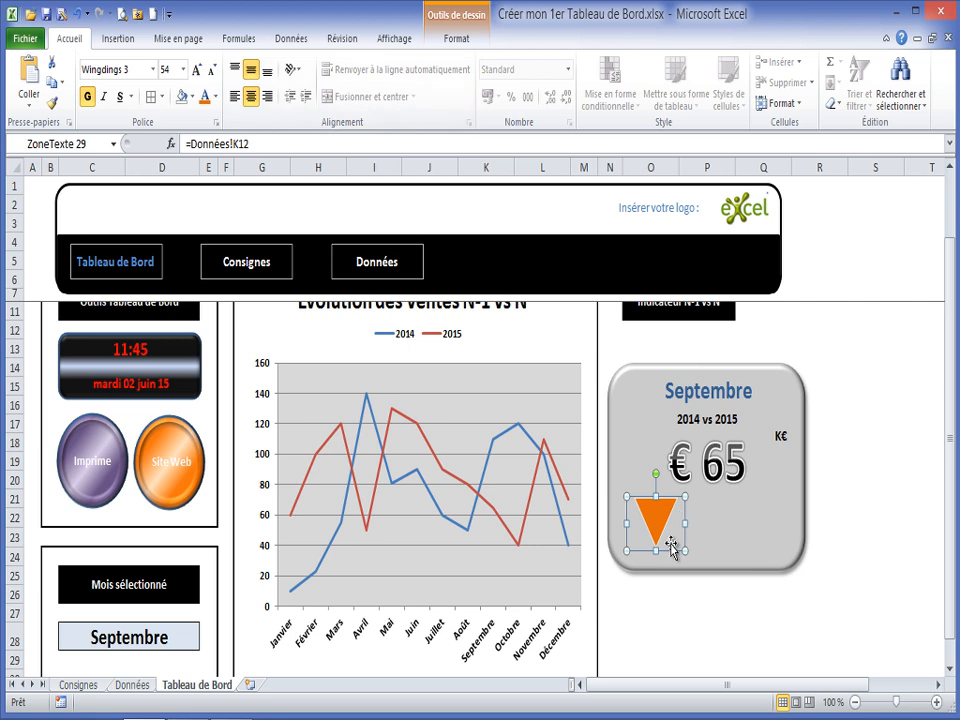
drag(672, 551, 672, 559)
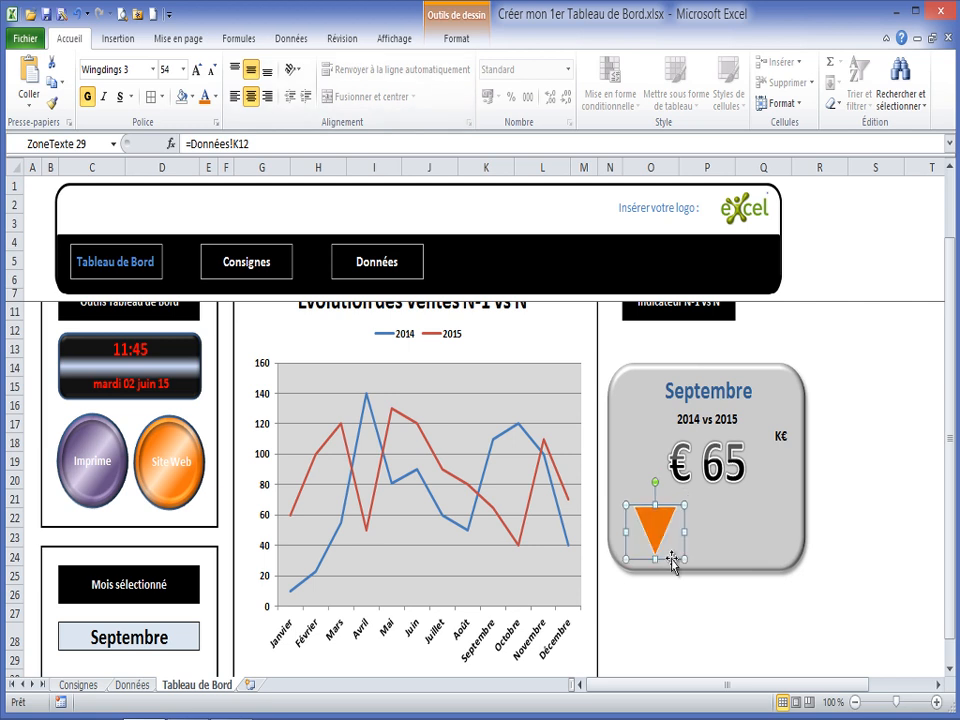
Set the arrow text box's positioning property to neither move nor size with cells (Ne pas déplacer ou dimensionner avec les cellules)
click(456, 38)
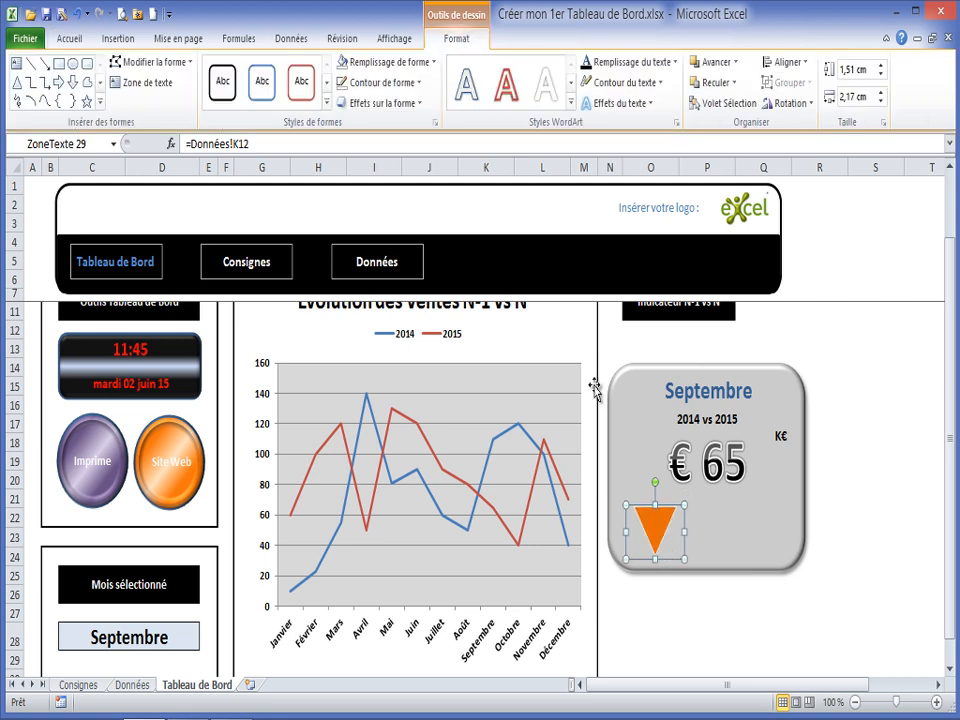
right_click(678, 514)
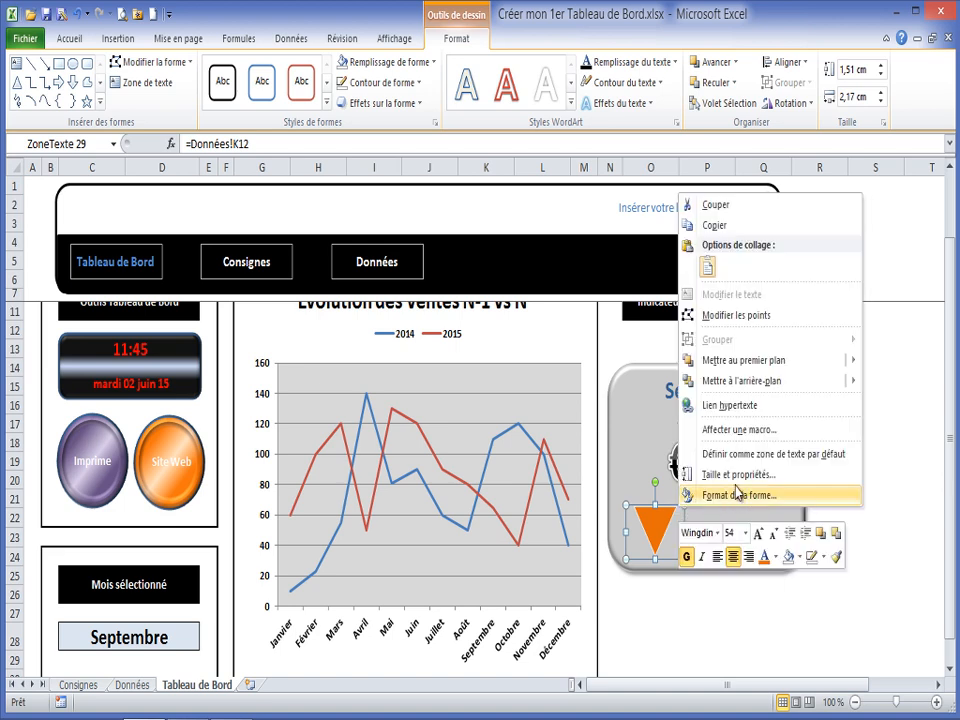
click(722, 474)
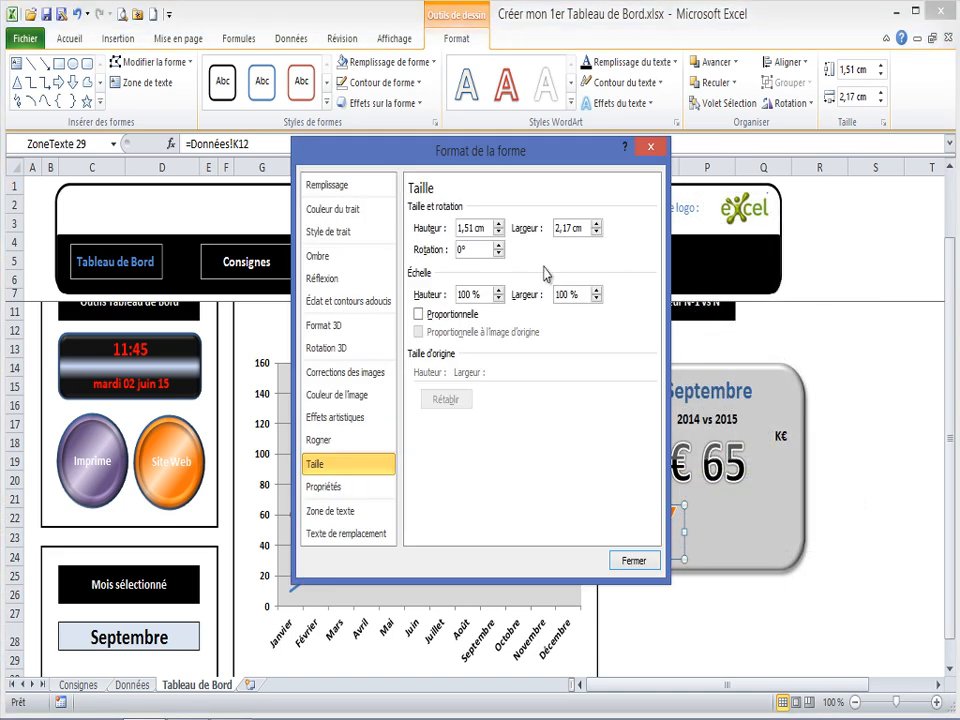
click(355, 488)
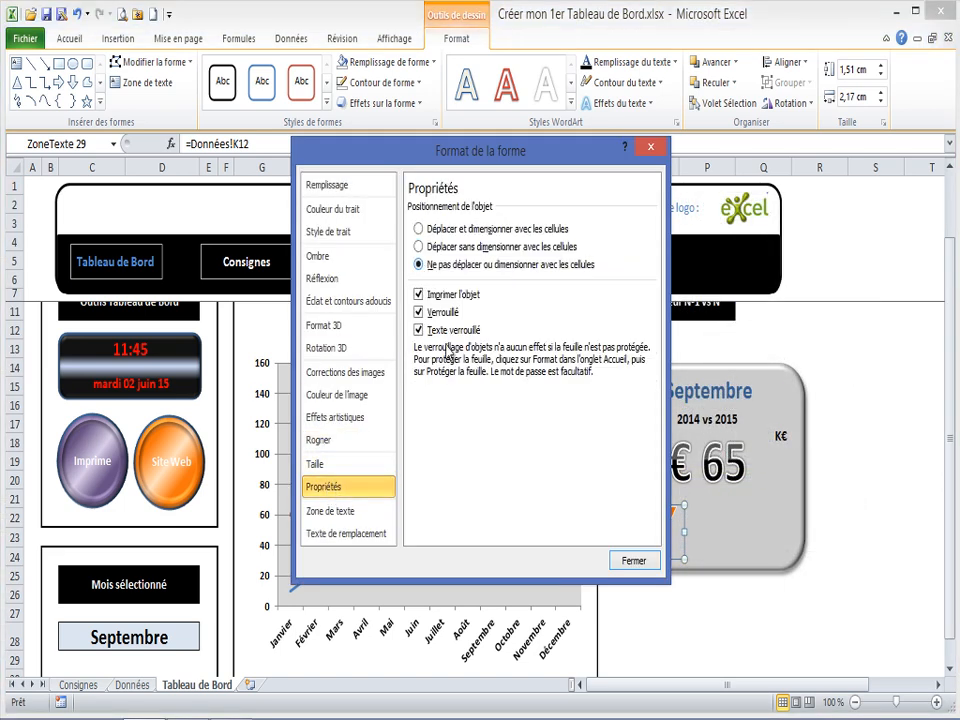
click(634, 560)
click(737, 555)
Group the arrow's text box with the grey indicator card
click(668, 517)
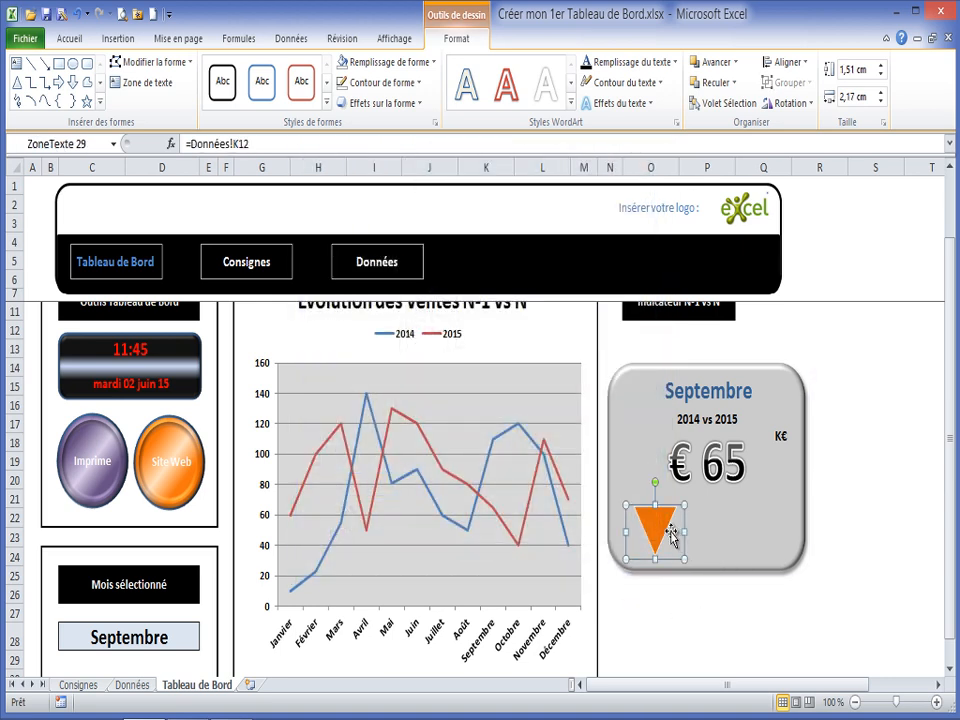
ctrl+click(628, 392)
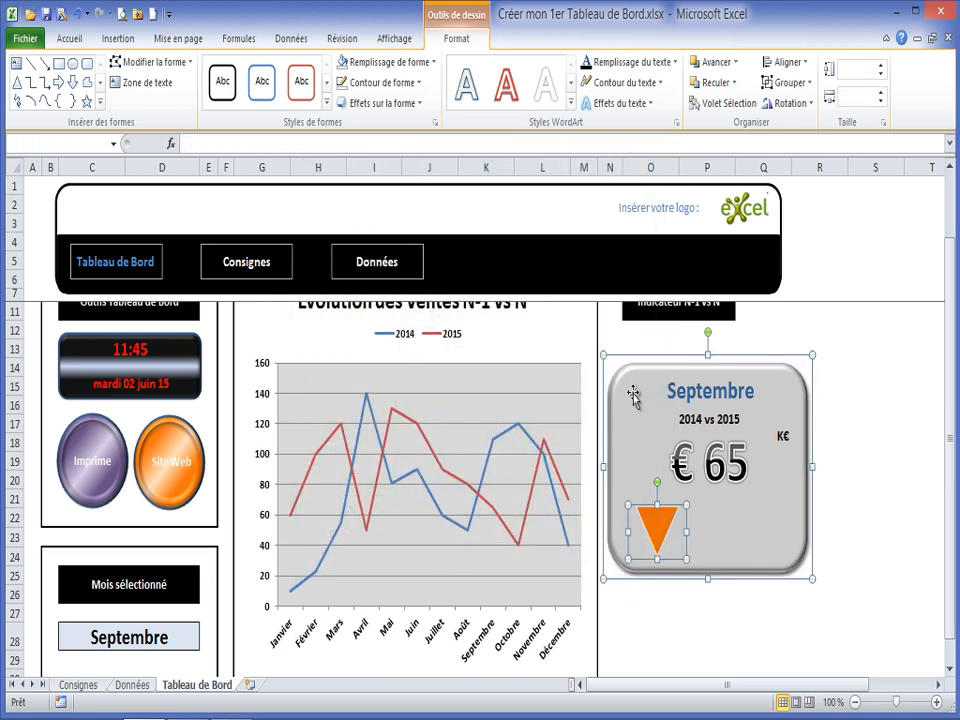
click(790, 108)
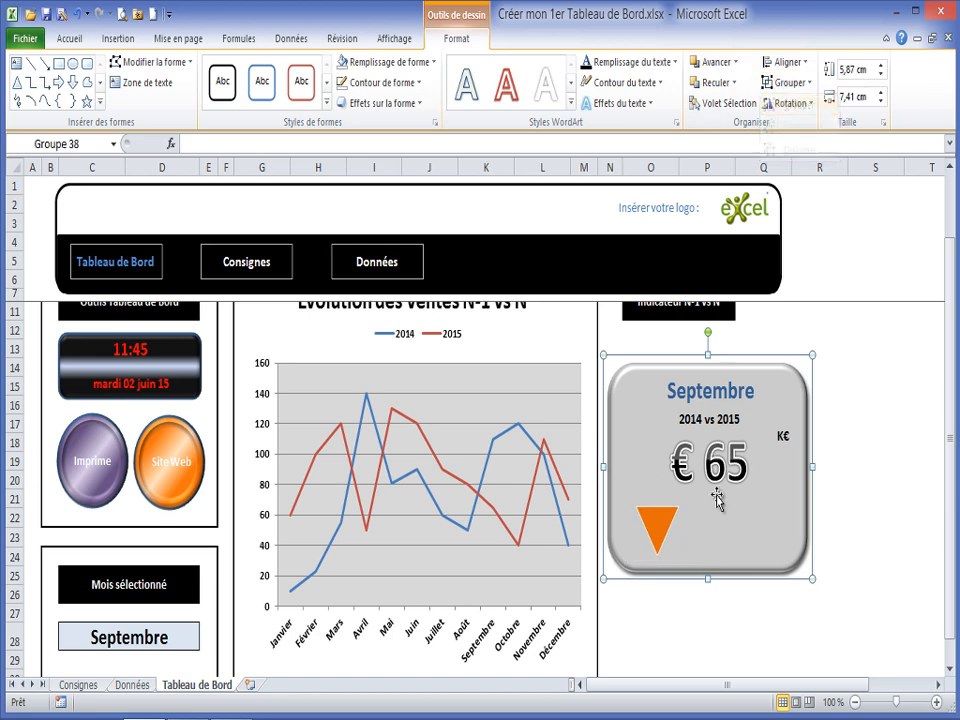
click(733, 566)
drag(722, 562, 720, 587)
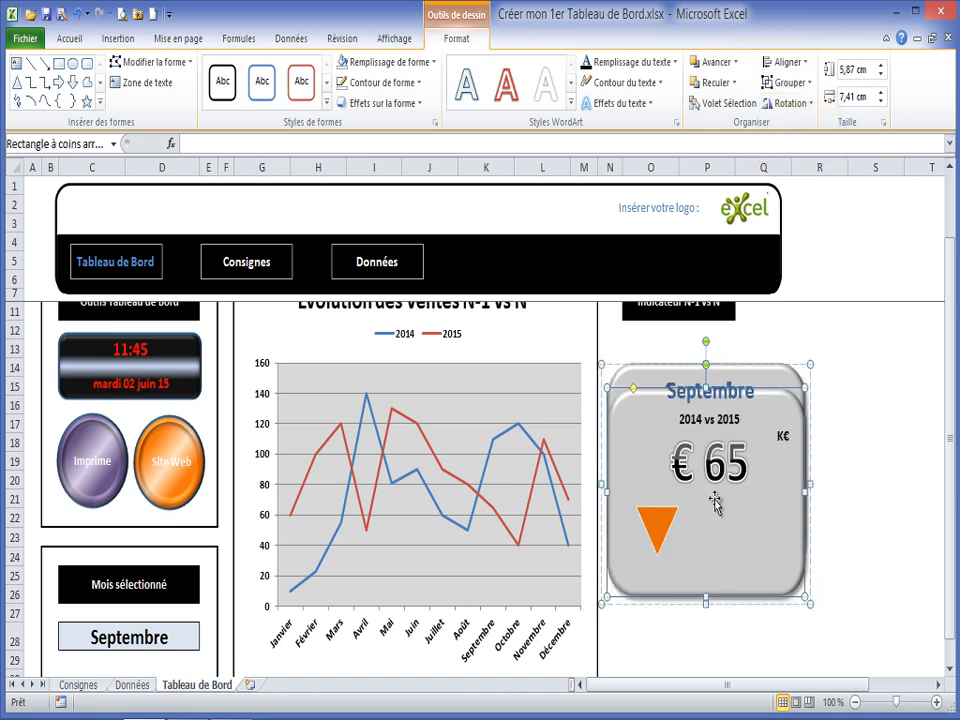
click(749, 374)
click(778, 349)
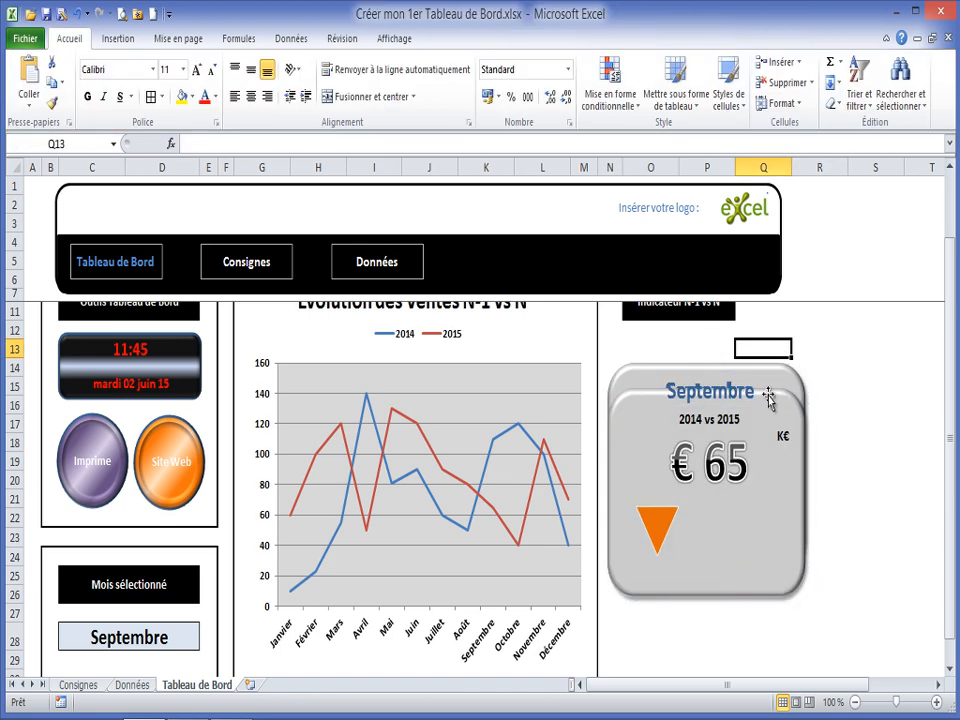
click(77, 17)
Move the grouped card with the arrow down and delete the duplicate card lying beneath it
click(780, 657)
click(740, 557)
click(746, 574)
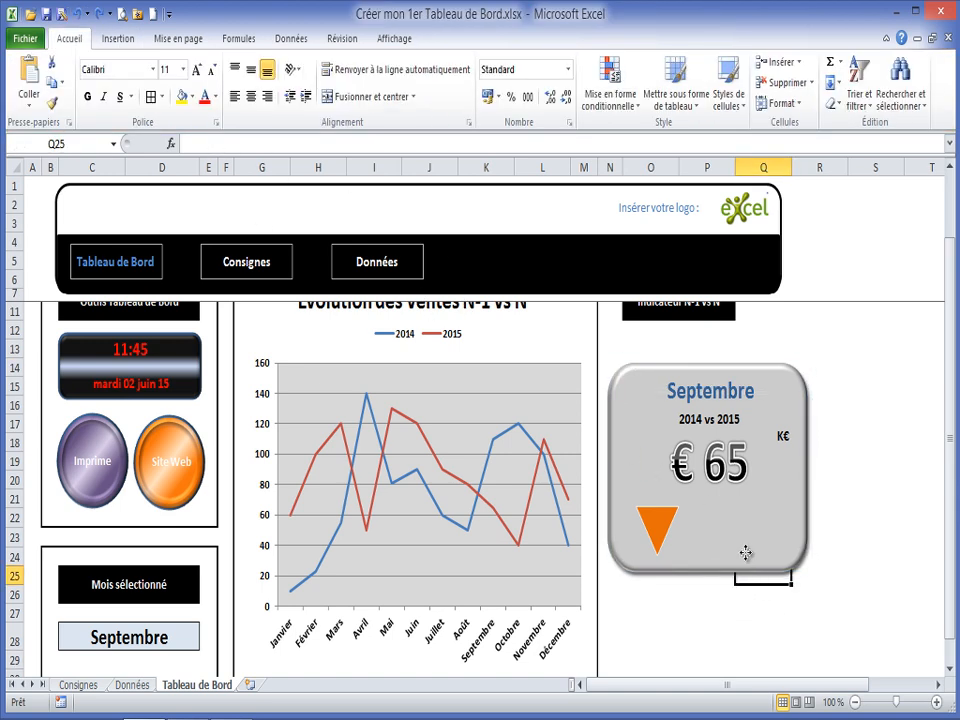
click(744, 561)
drag(741, 580, 743, 650)
click(735, 395)
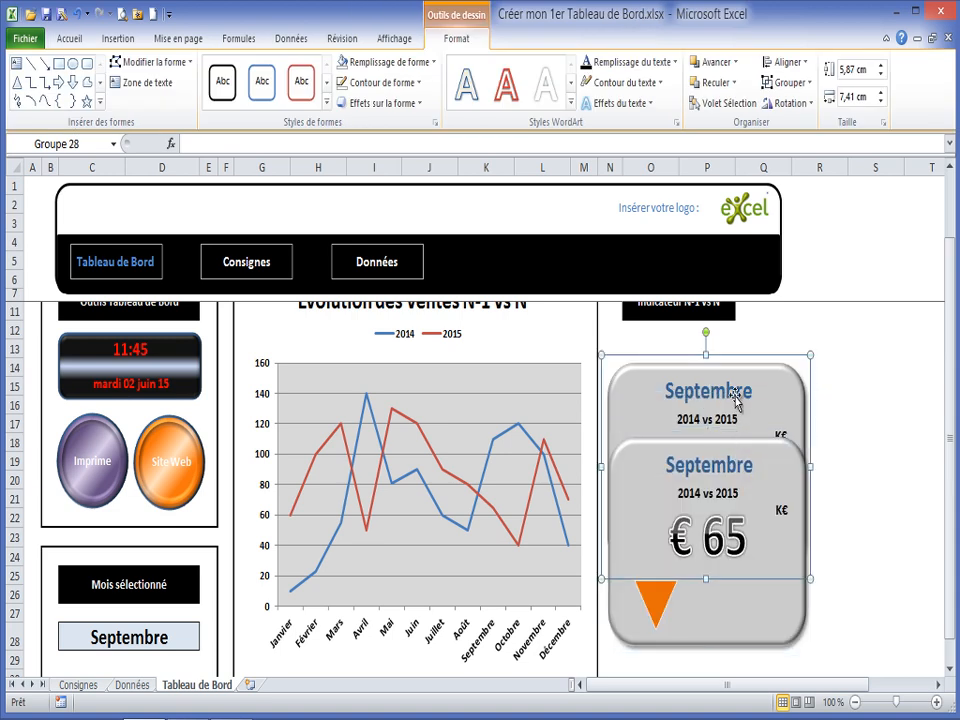
key(Delete)
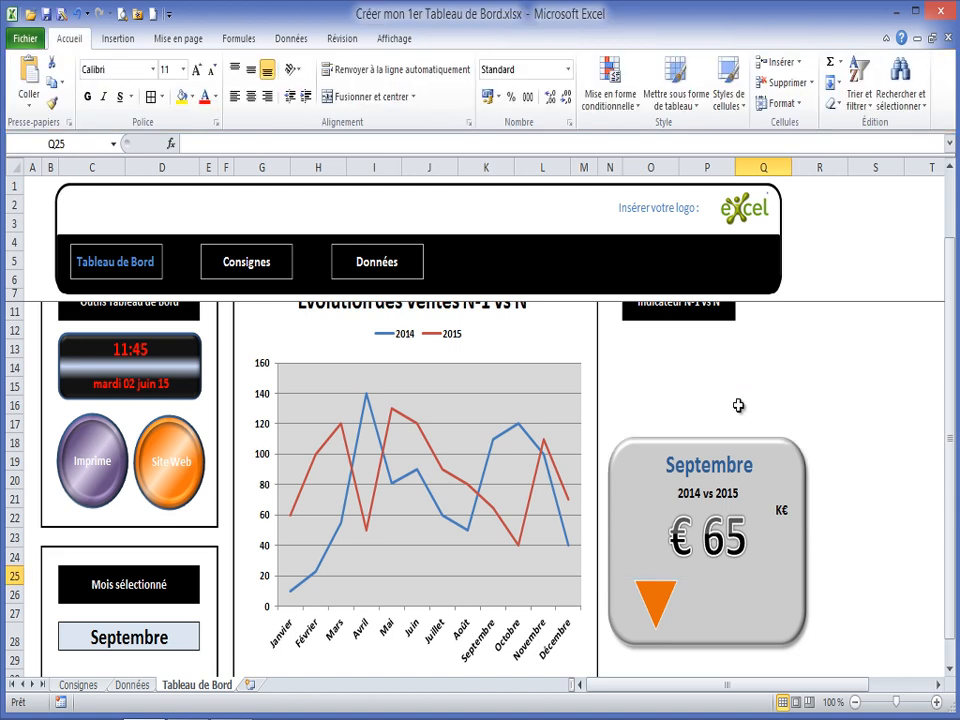
Move the remaining card group back up beneath the Indicateur N-1 vs N heading
click(743, 430)
drag(743, 436, 739, 366)
drag(754, 514, 756, 522)
click(763, 632)
click(722, 371)
drag(723, 388, 717, 383)
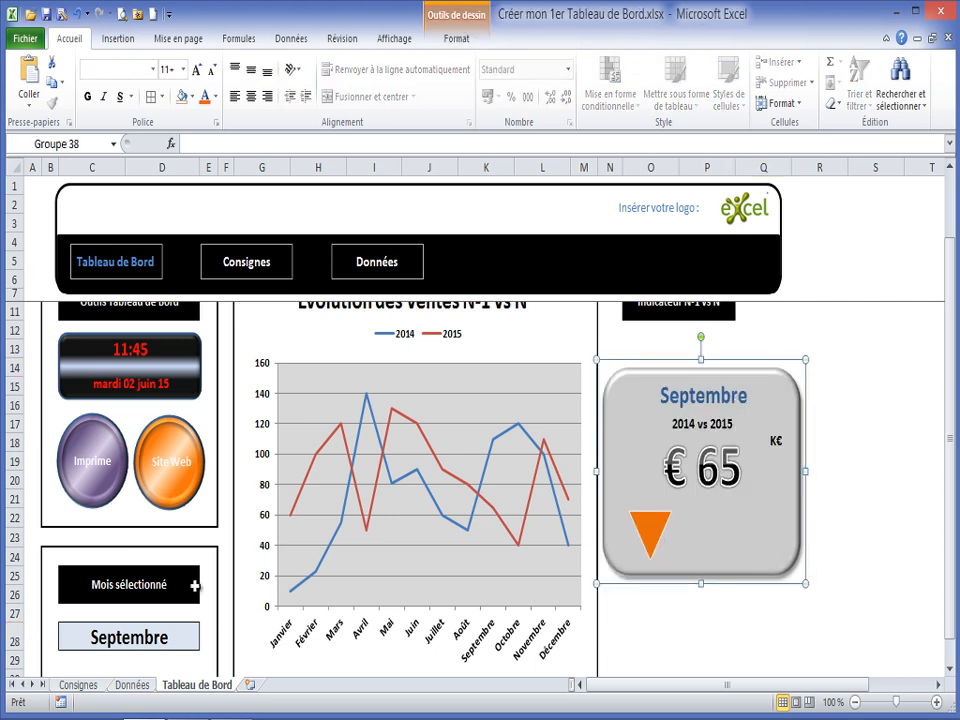
Test the indicator card by choosing Juin, Octobre and finally Août as the selected month
click(176, 649)
click(206, 640)
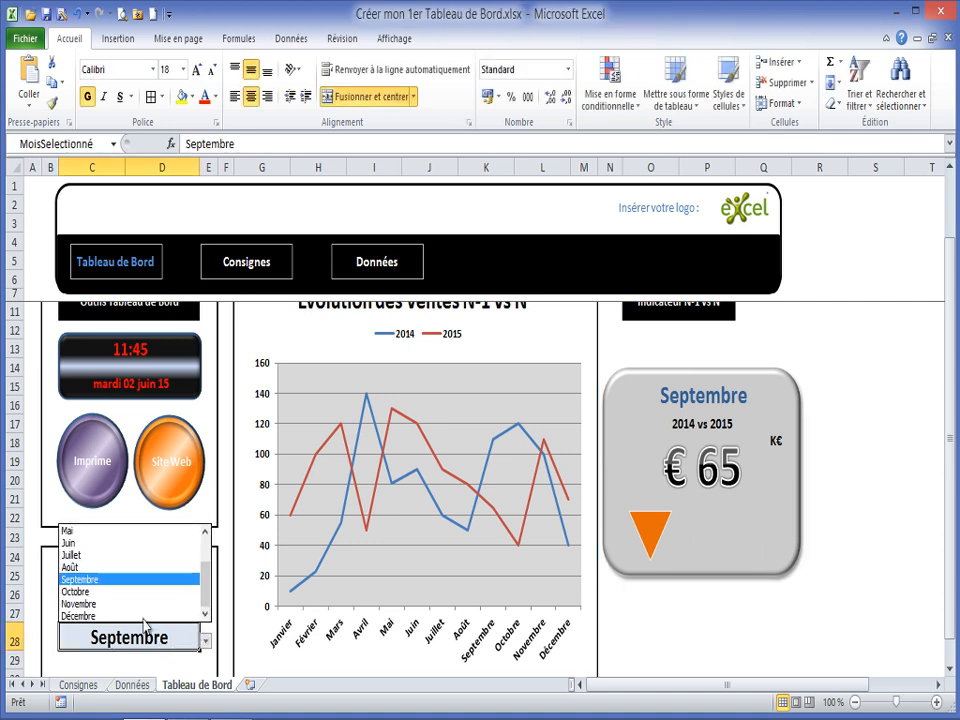
click(70, 542)
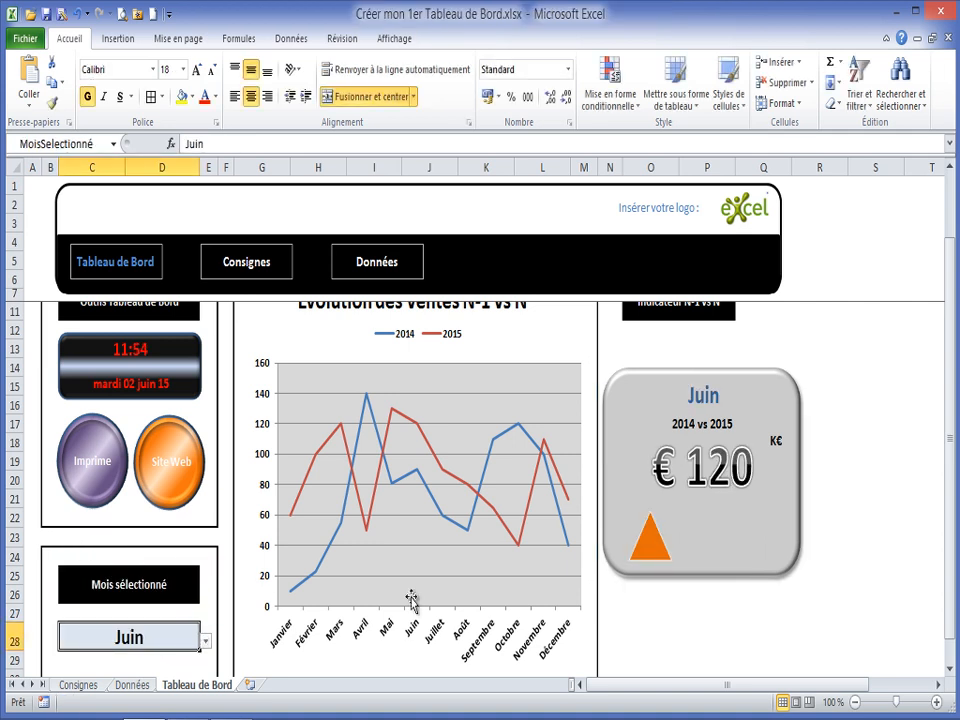
click(206, 640)
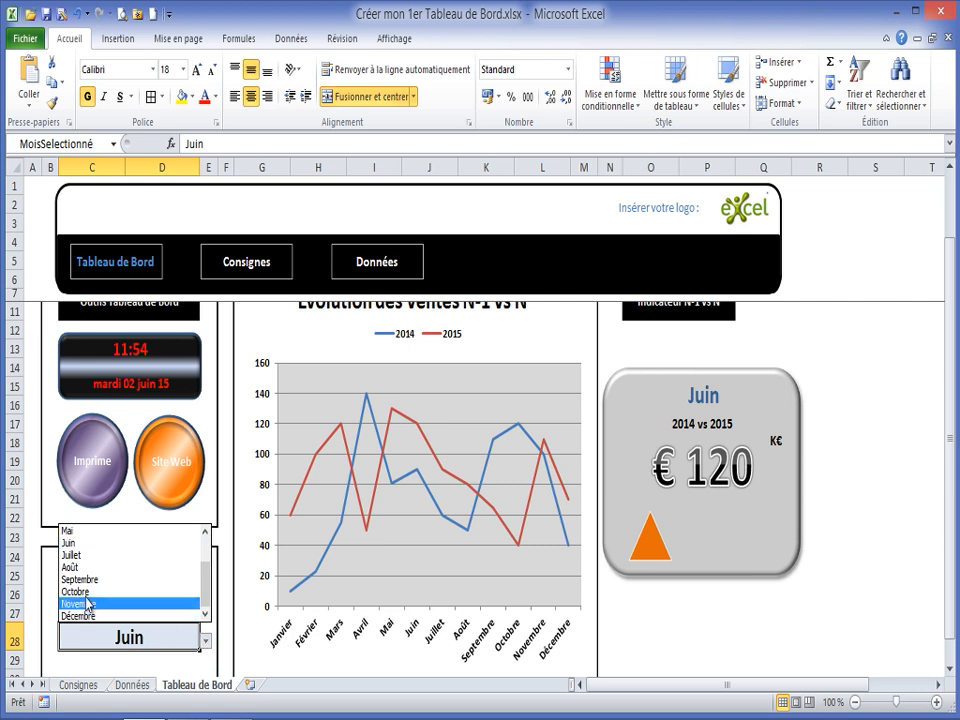
click(82, 591)
click(206, 640)
click(75, 564)
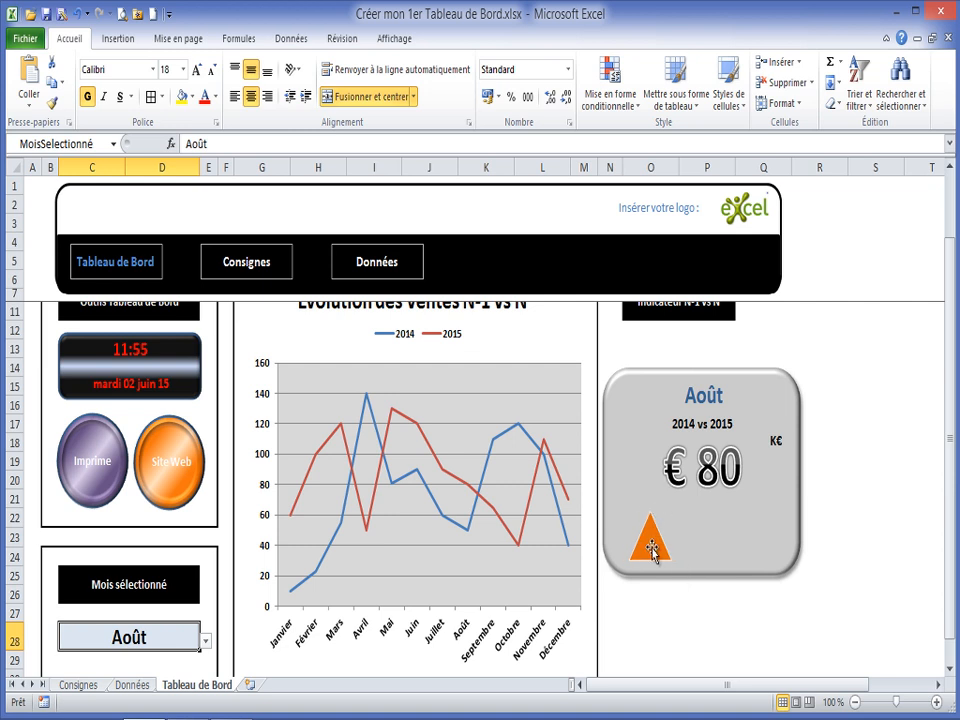
Draw a text box in the grey card's lower right corner, beside the arrow
click(735, 537)
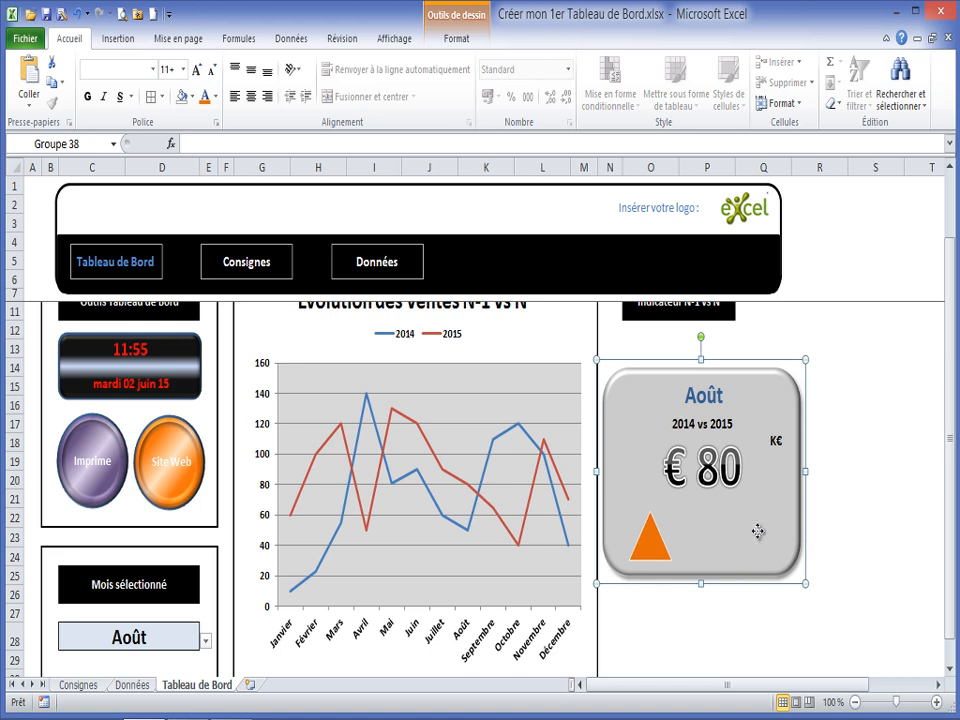
click(757, 532)
click(117, 38)
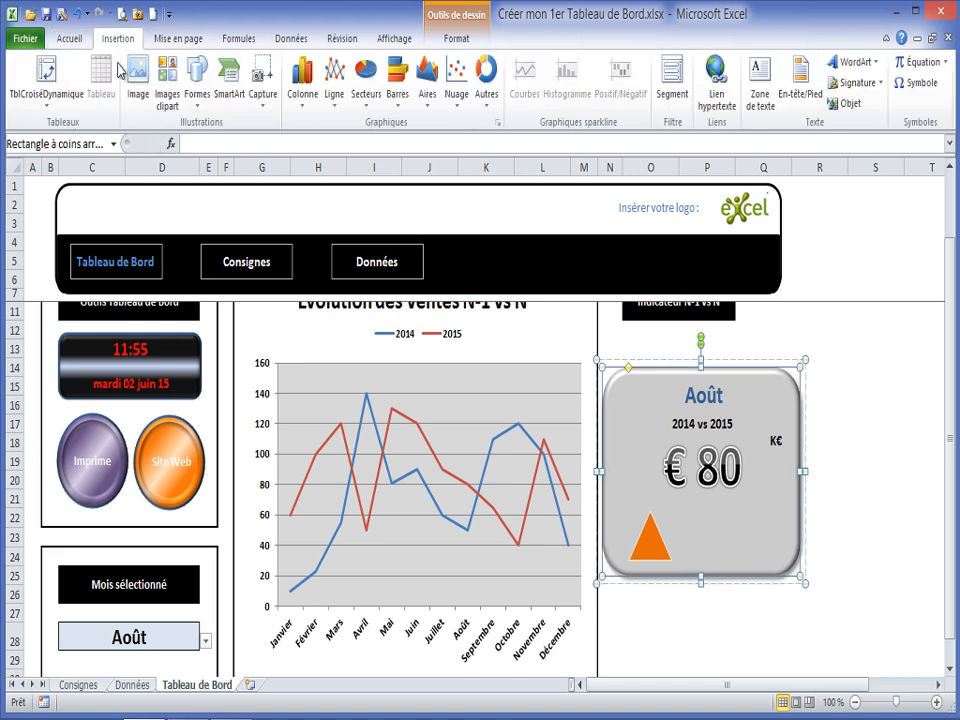
click(197, 95)
click(192, 142)
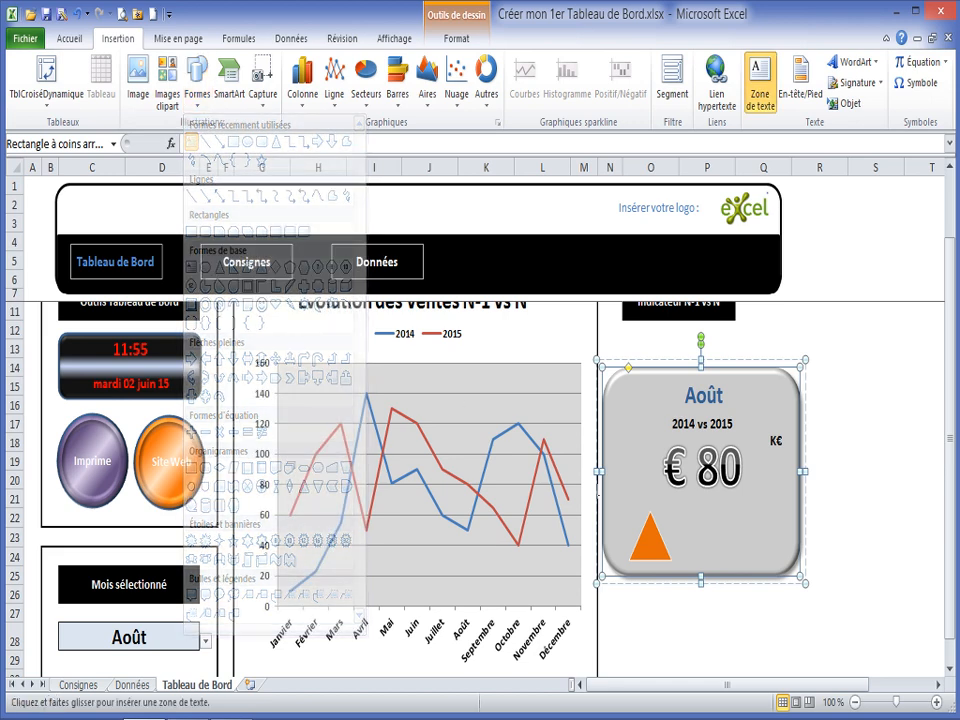
drag(703, 526, 773, 562)
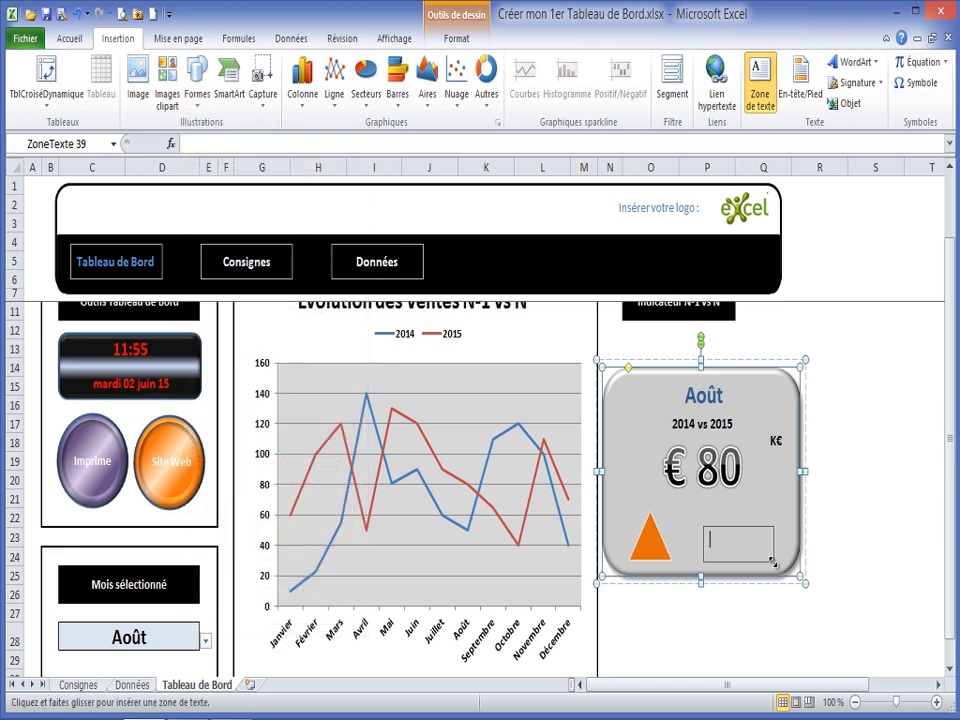